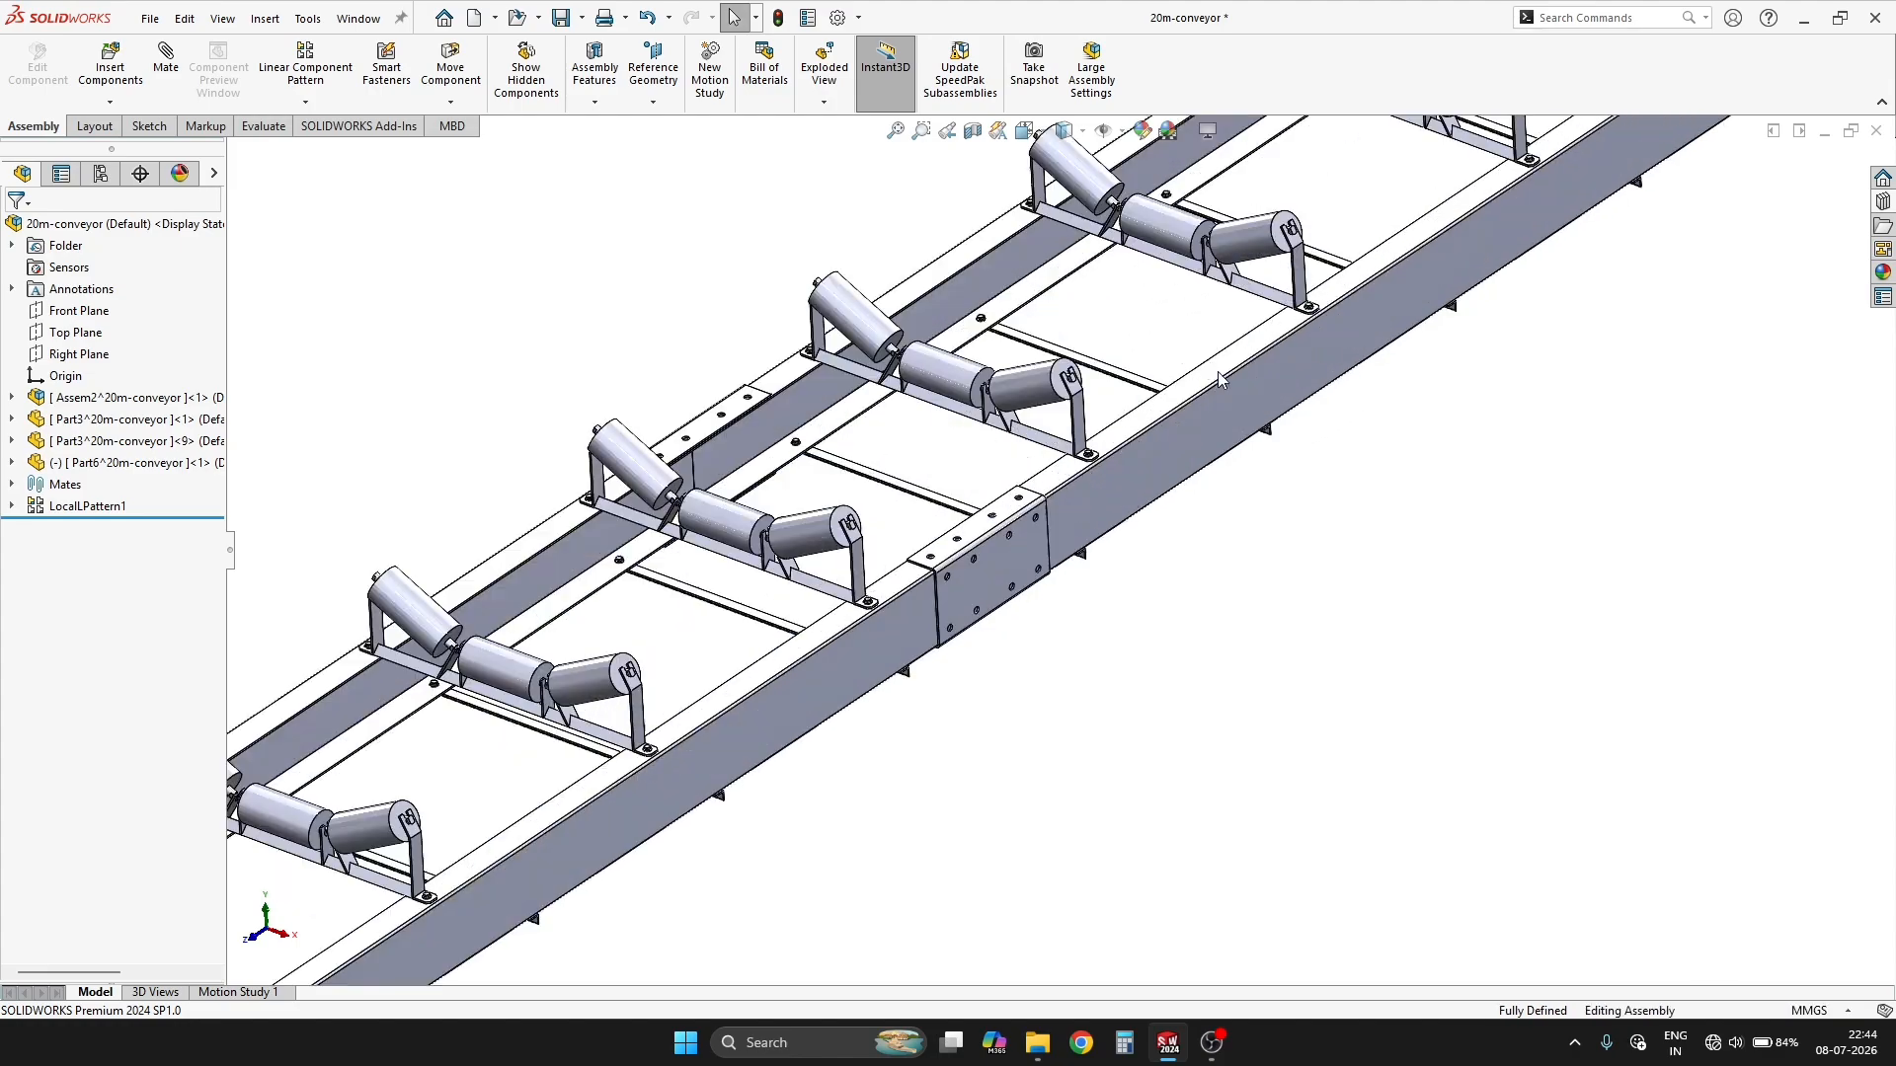
# Open the conveyor's side channel beside the bolted splice plate for in-context part editing.
pyautogui.scroll(10, 976, 670)
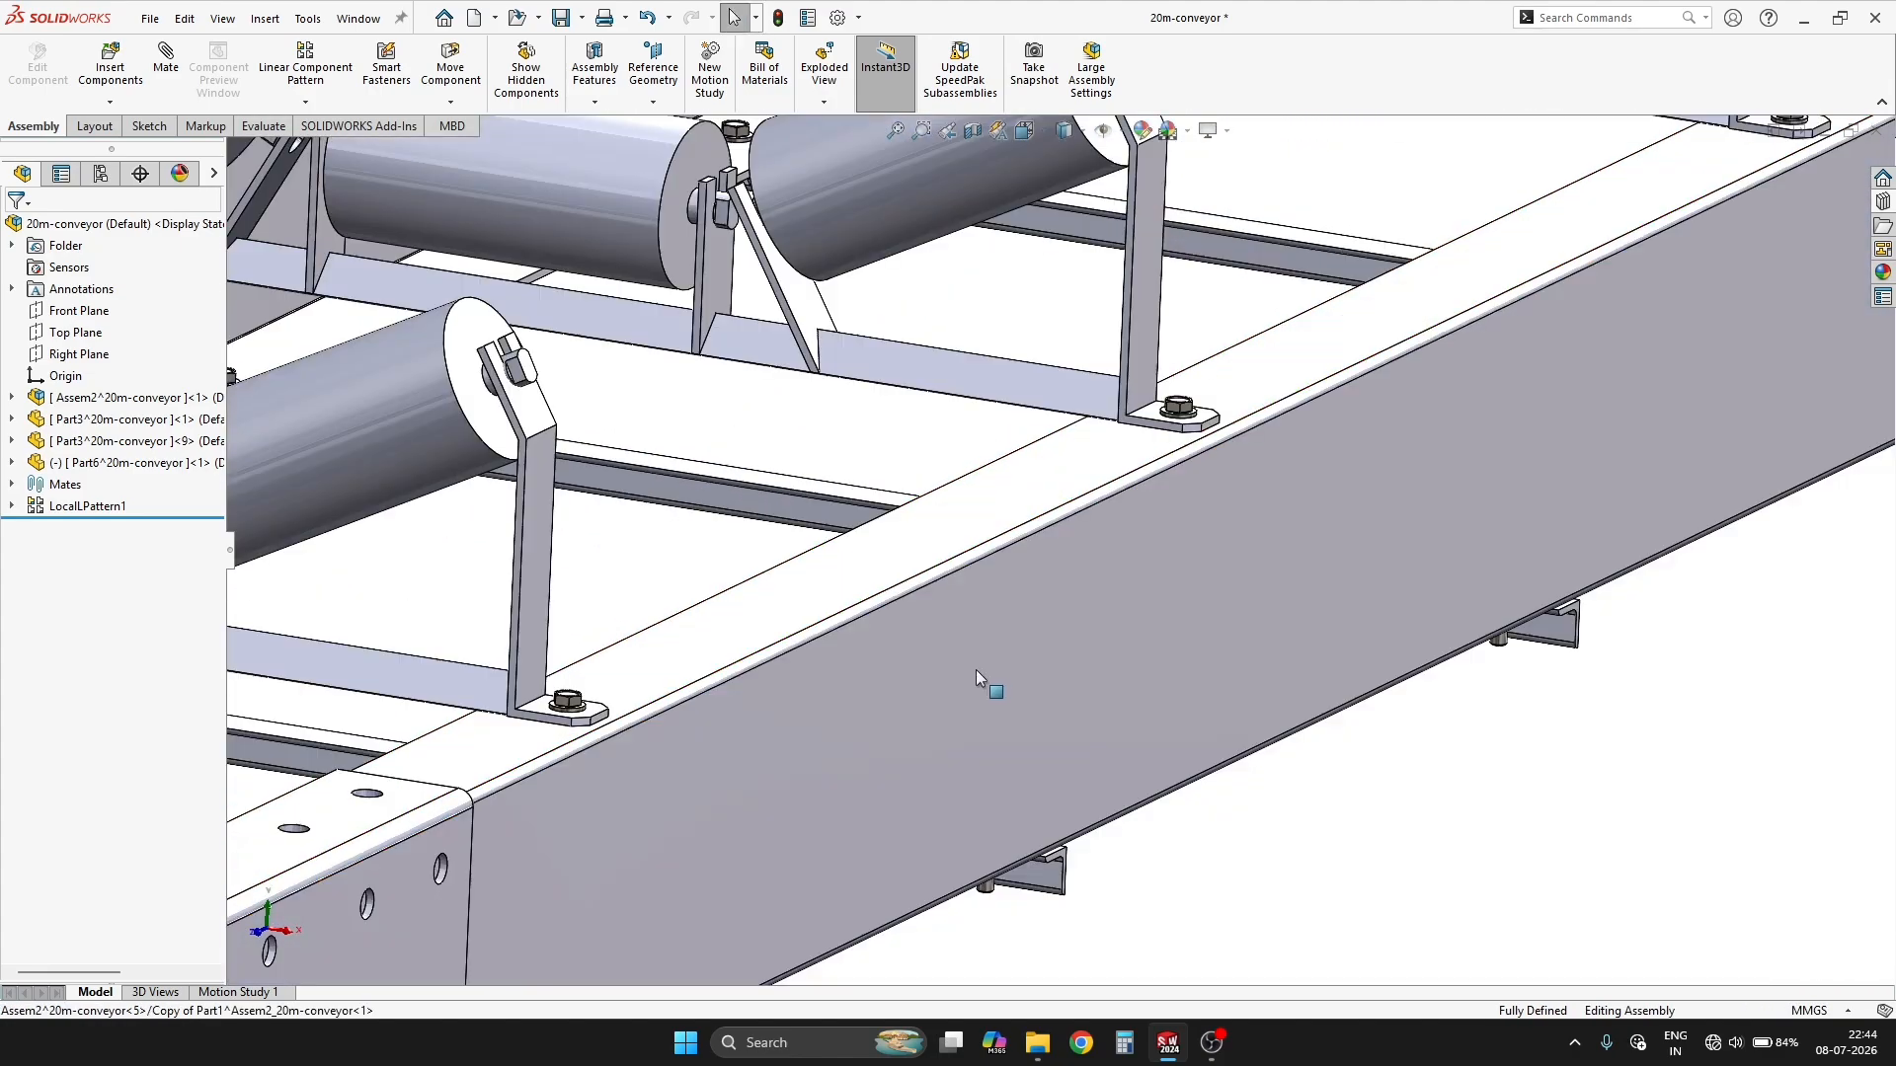
pyautogui.scroll(-8, 798, 707)
pyautogui.scroll(3, 1001, 564)
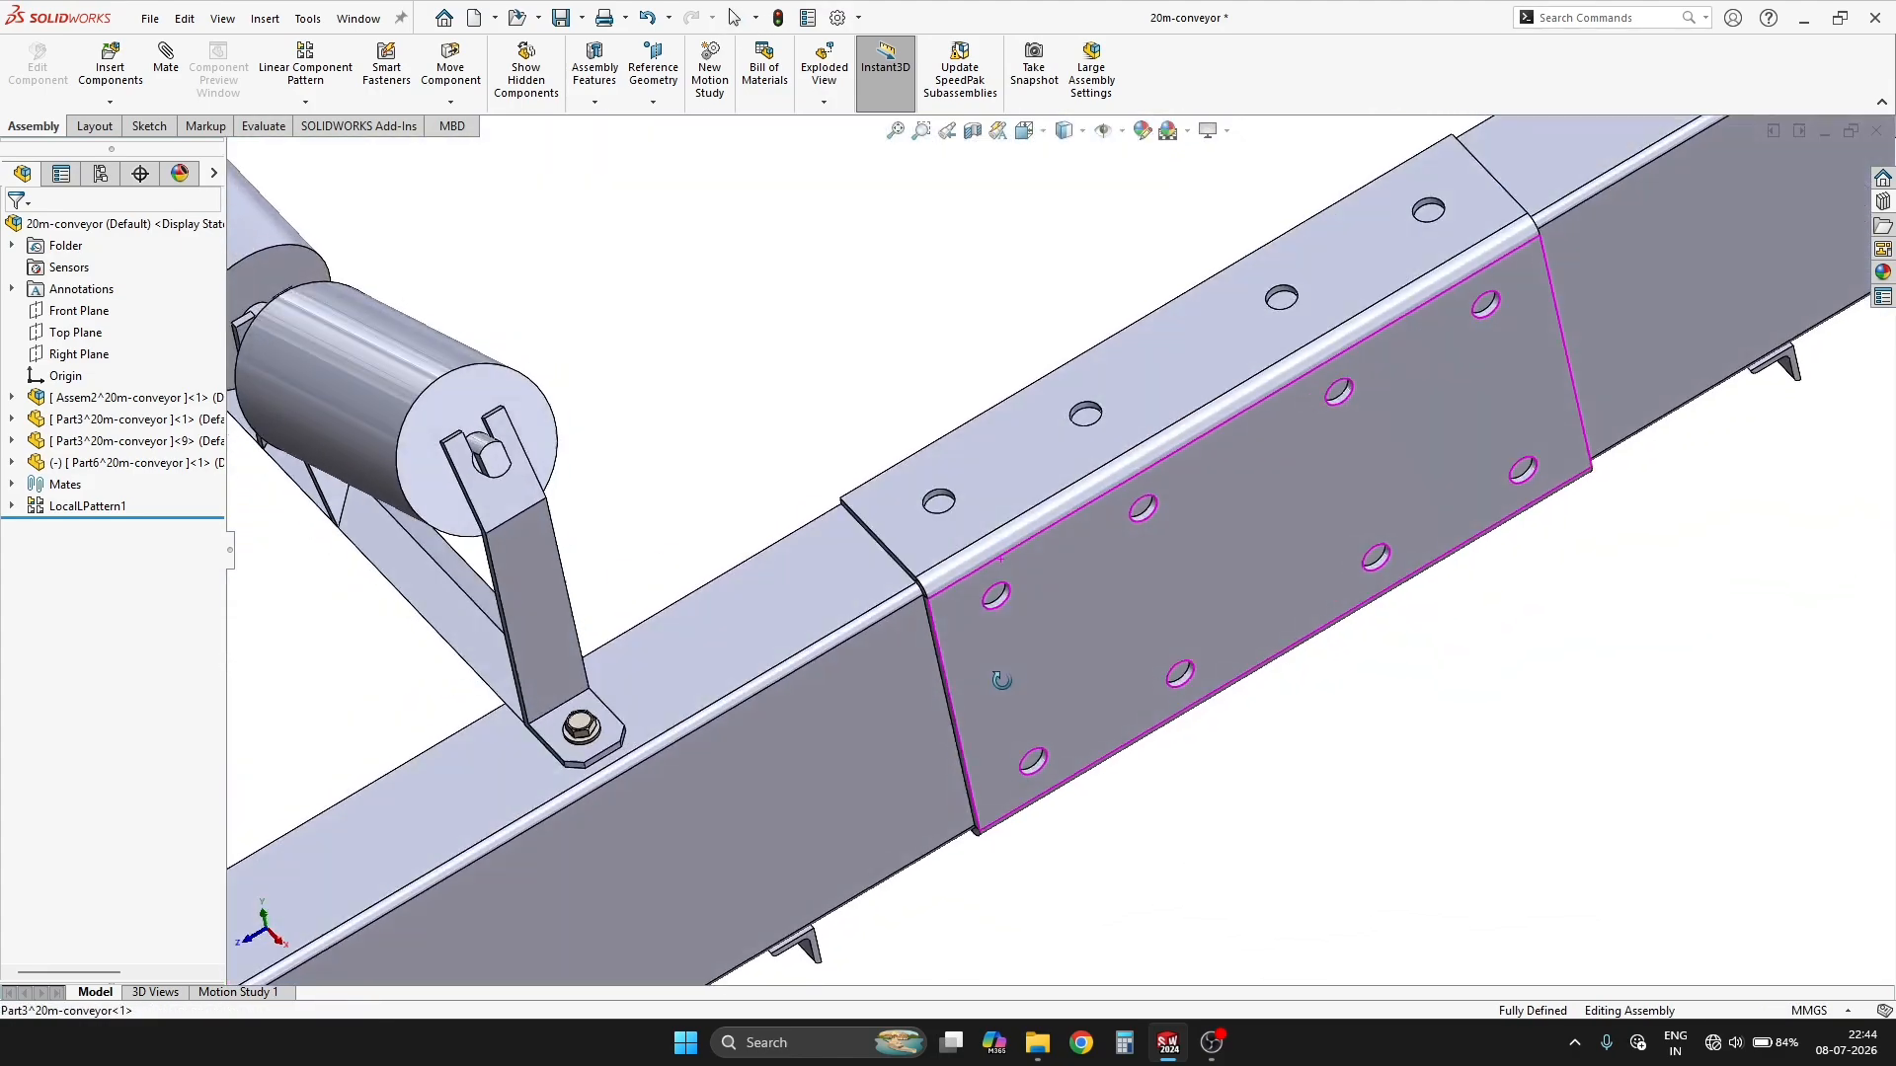
pyautogui.scroll(-3, 920, 636)
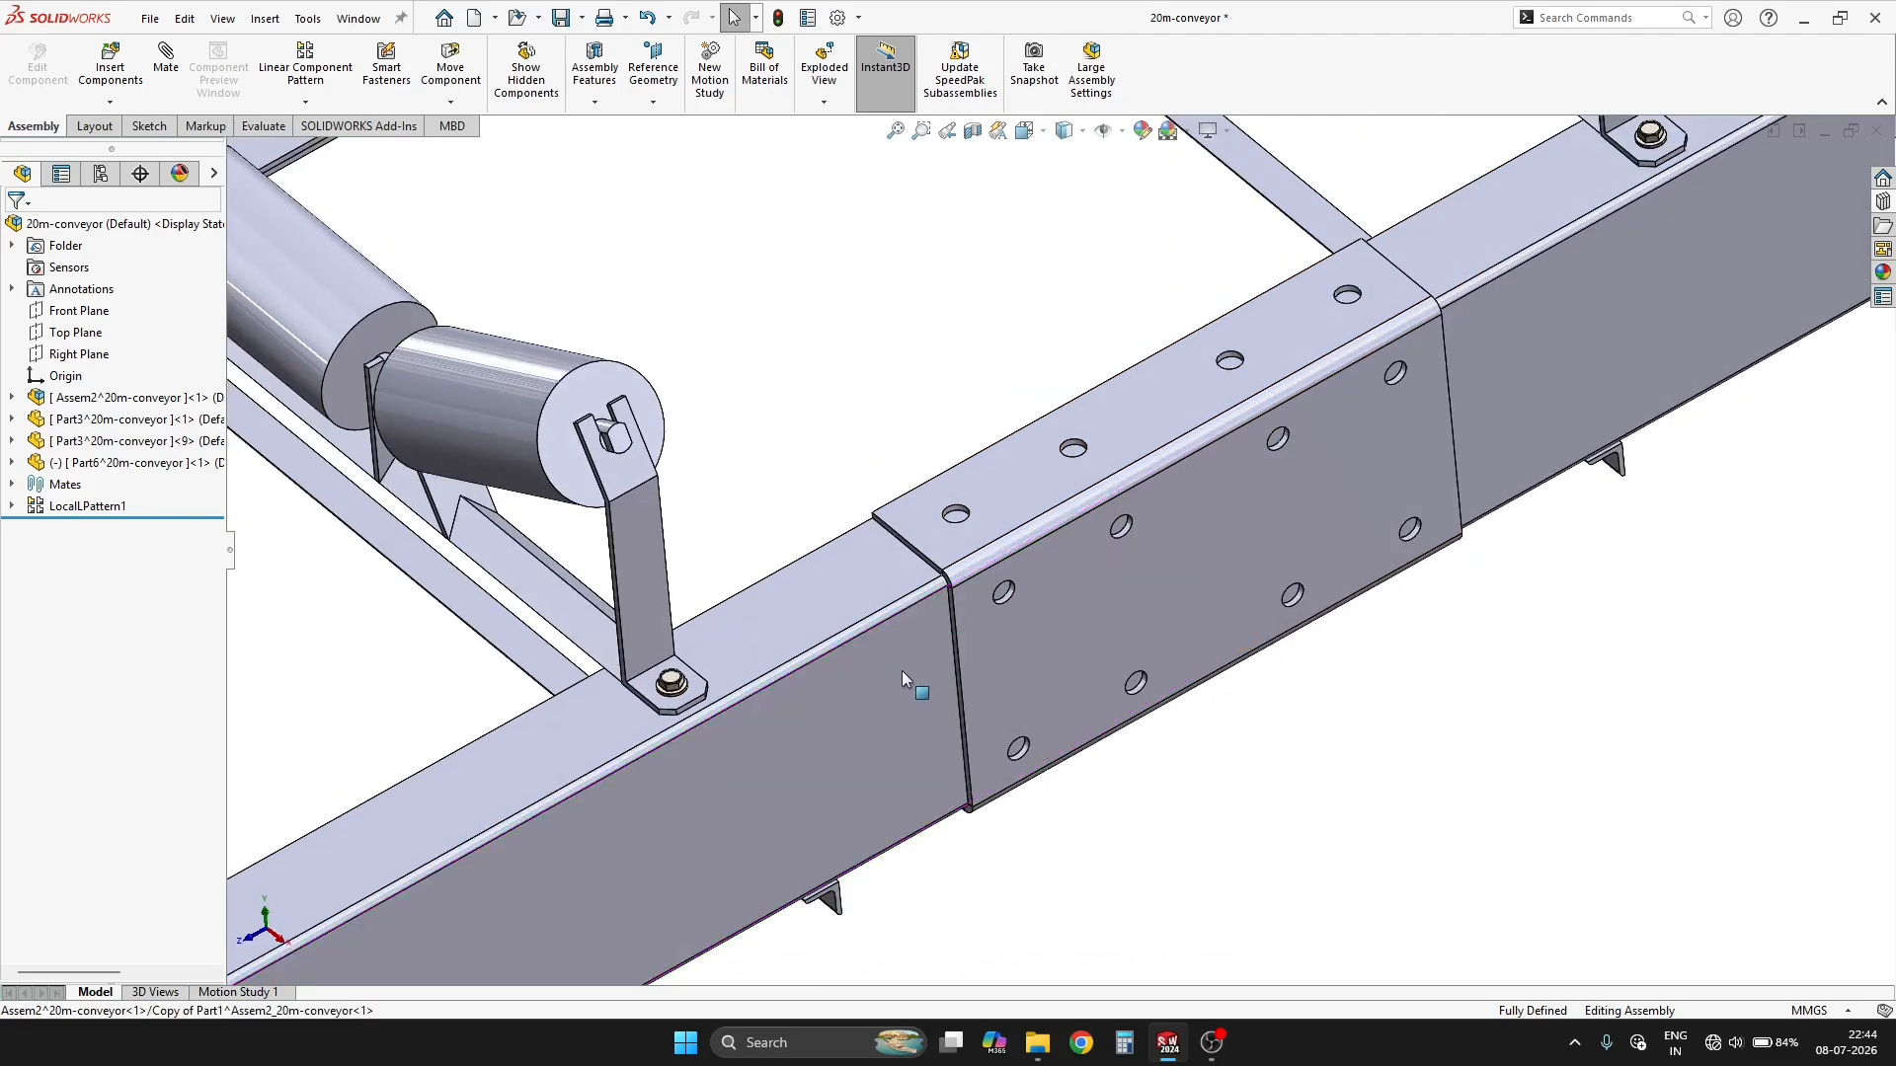
pyautogui.click(903, 671)
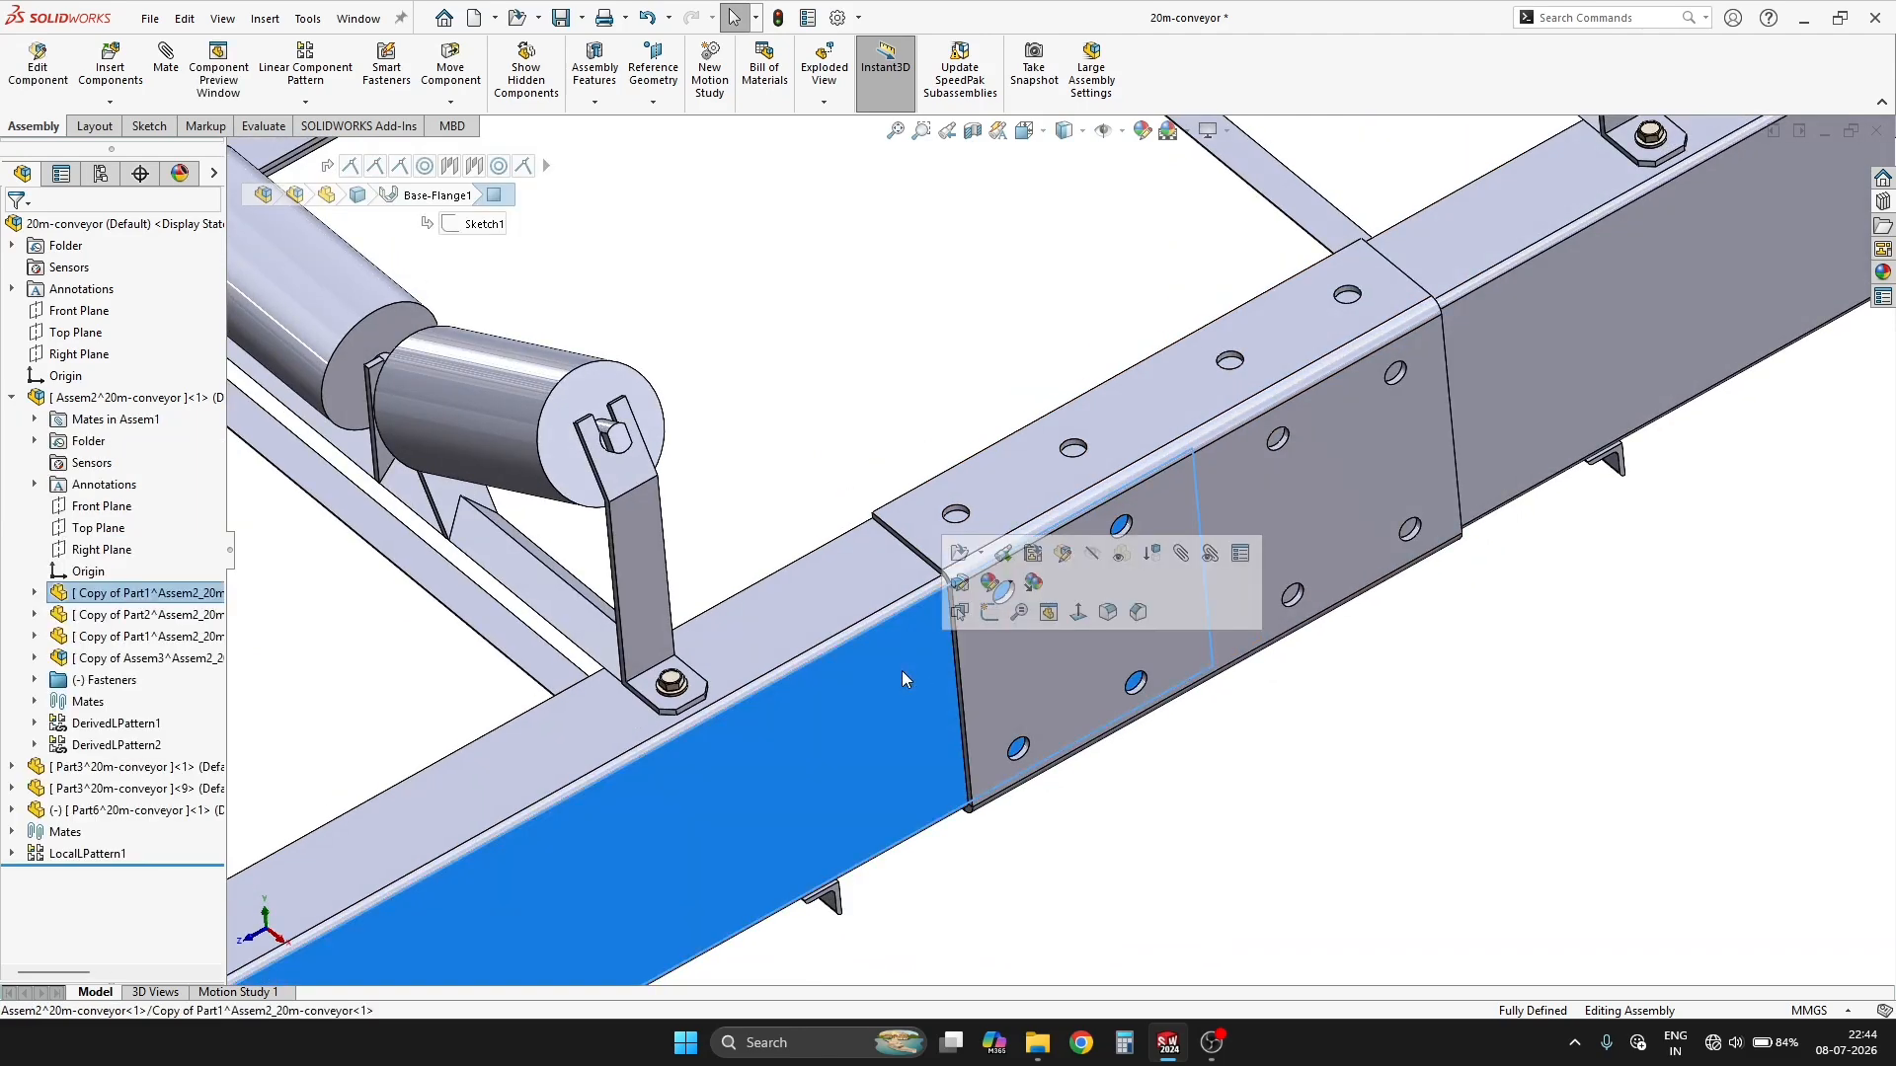
pyautogui.click(1064, 555)
# Start a Hole Wizard screw clearance hole positioned with a 3D sketch, and set the assembly transparency to opaque.
pyautogui.scroll(-5, 1057, 571)
pyautogui.press('s')
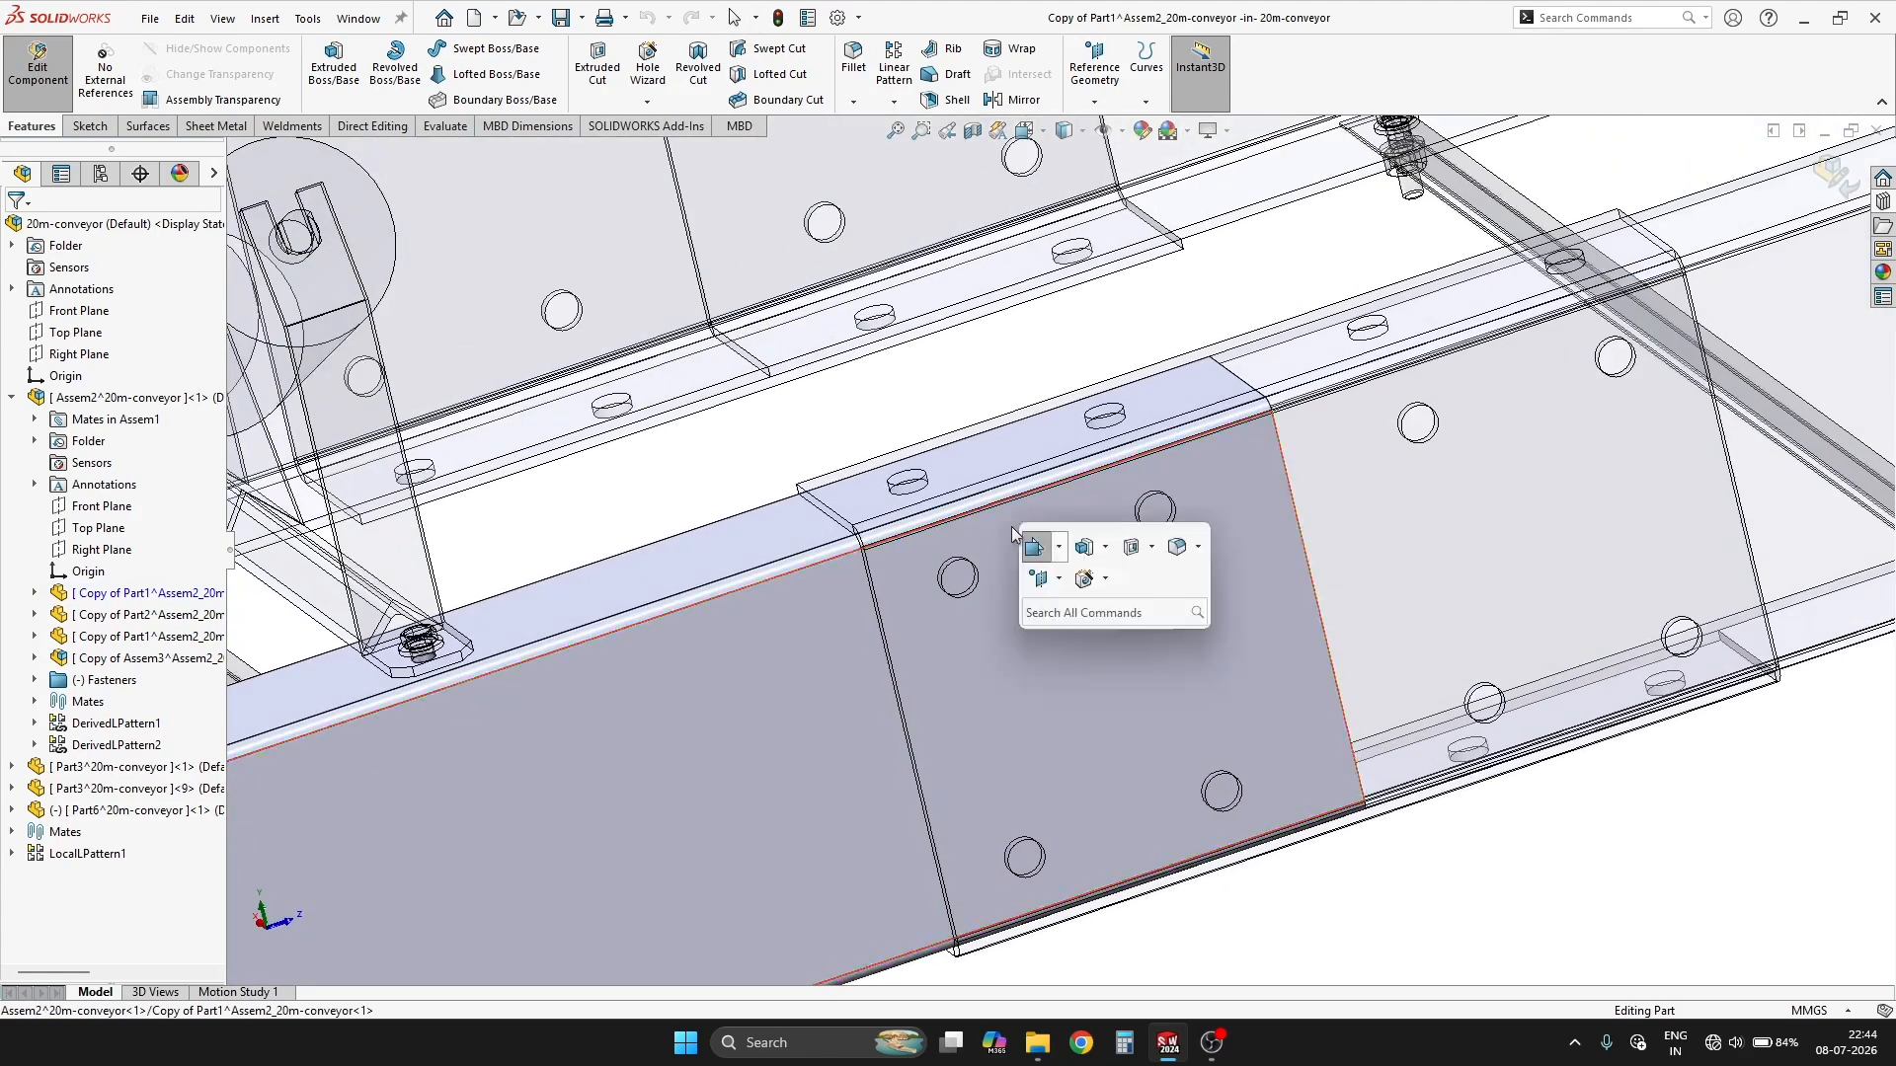
pyautogui.click(1084, 579)
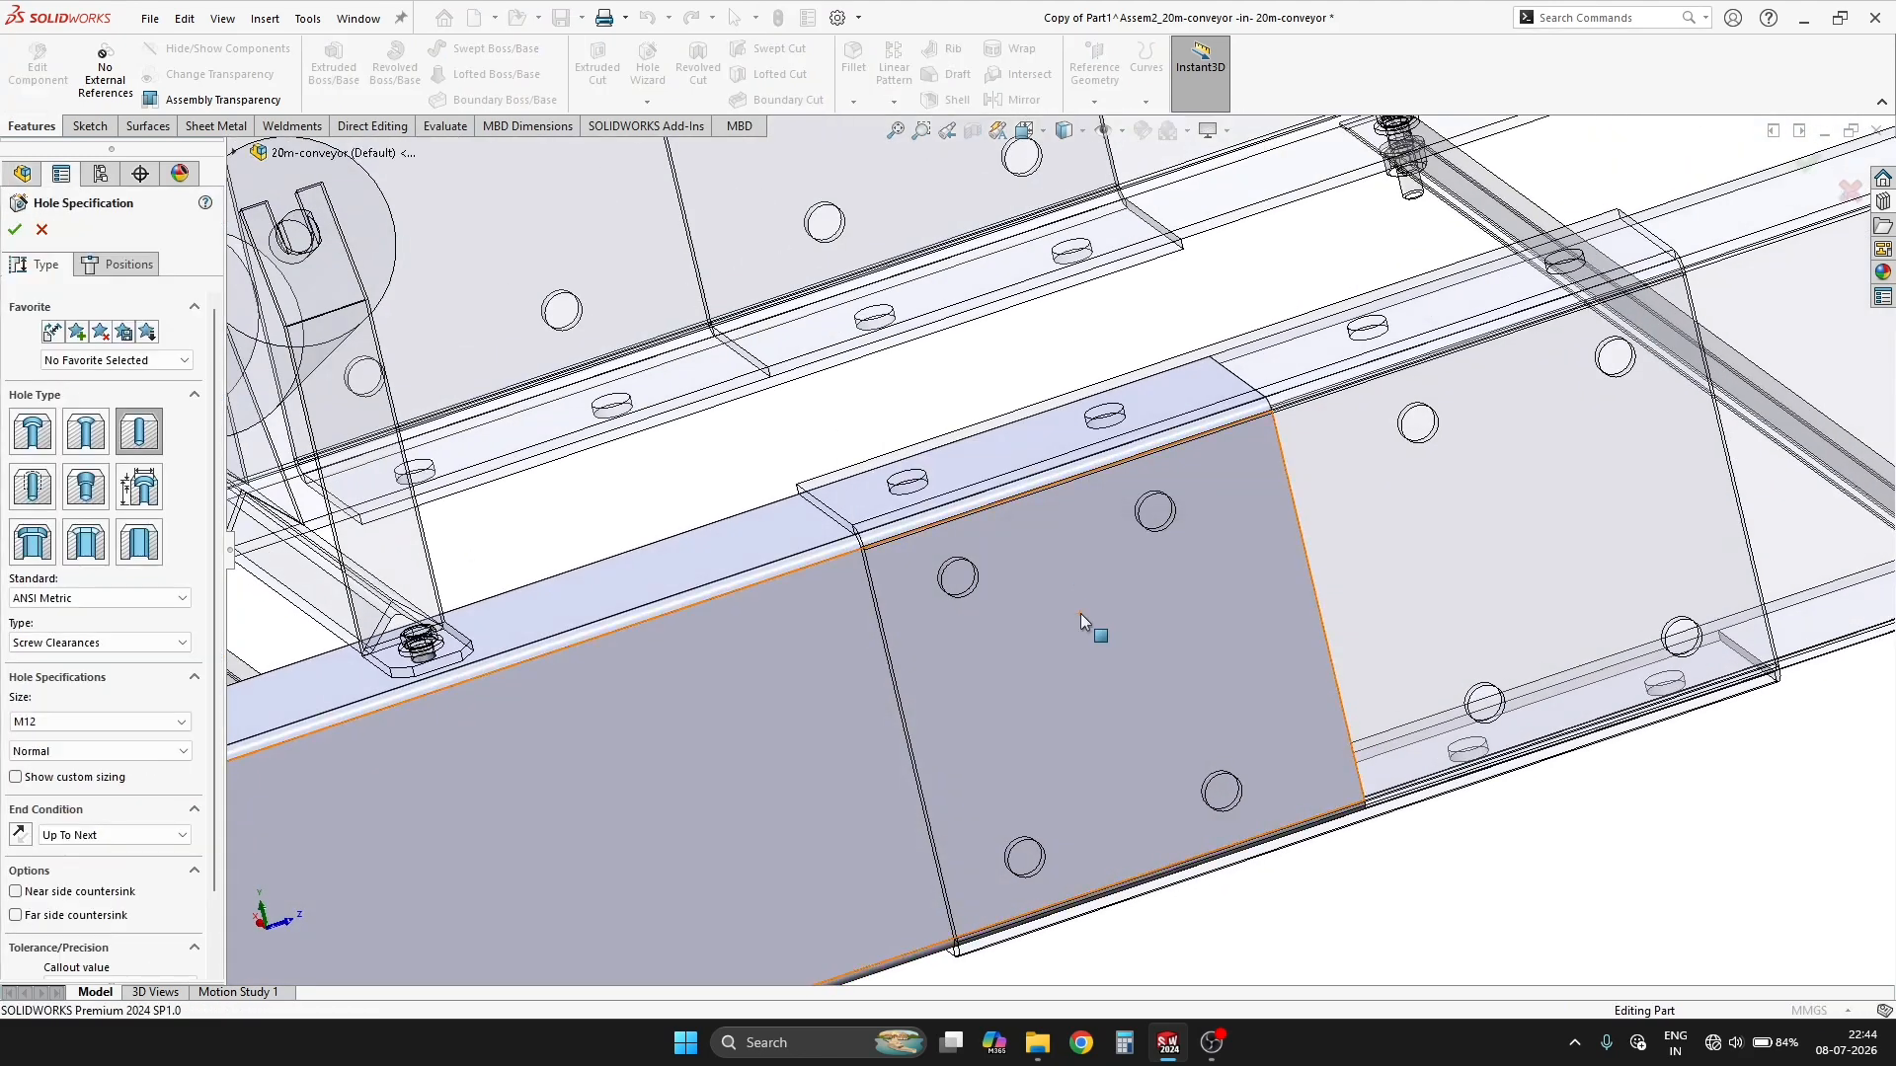
pyautogui.click(119, 264)
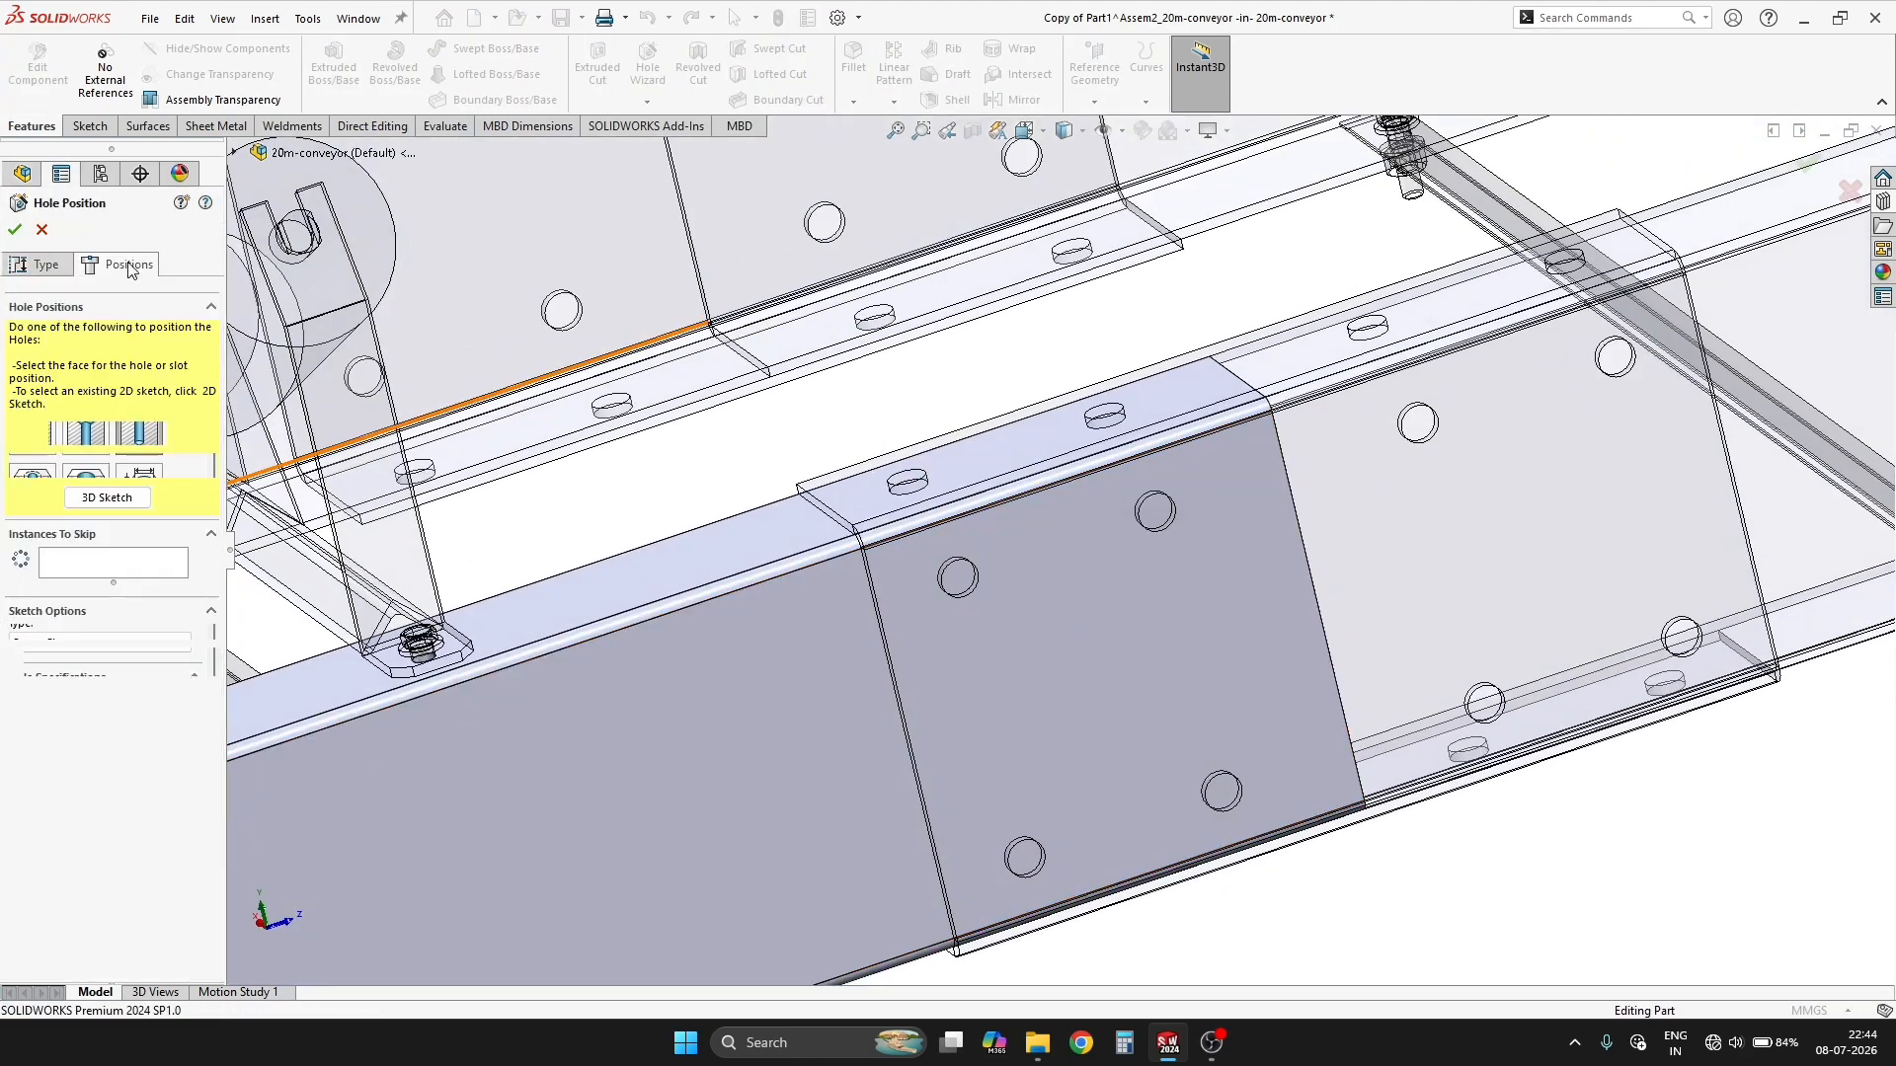
pyautogui.click(106, 498)
pyautogui.scroll(-3, 931, 606)
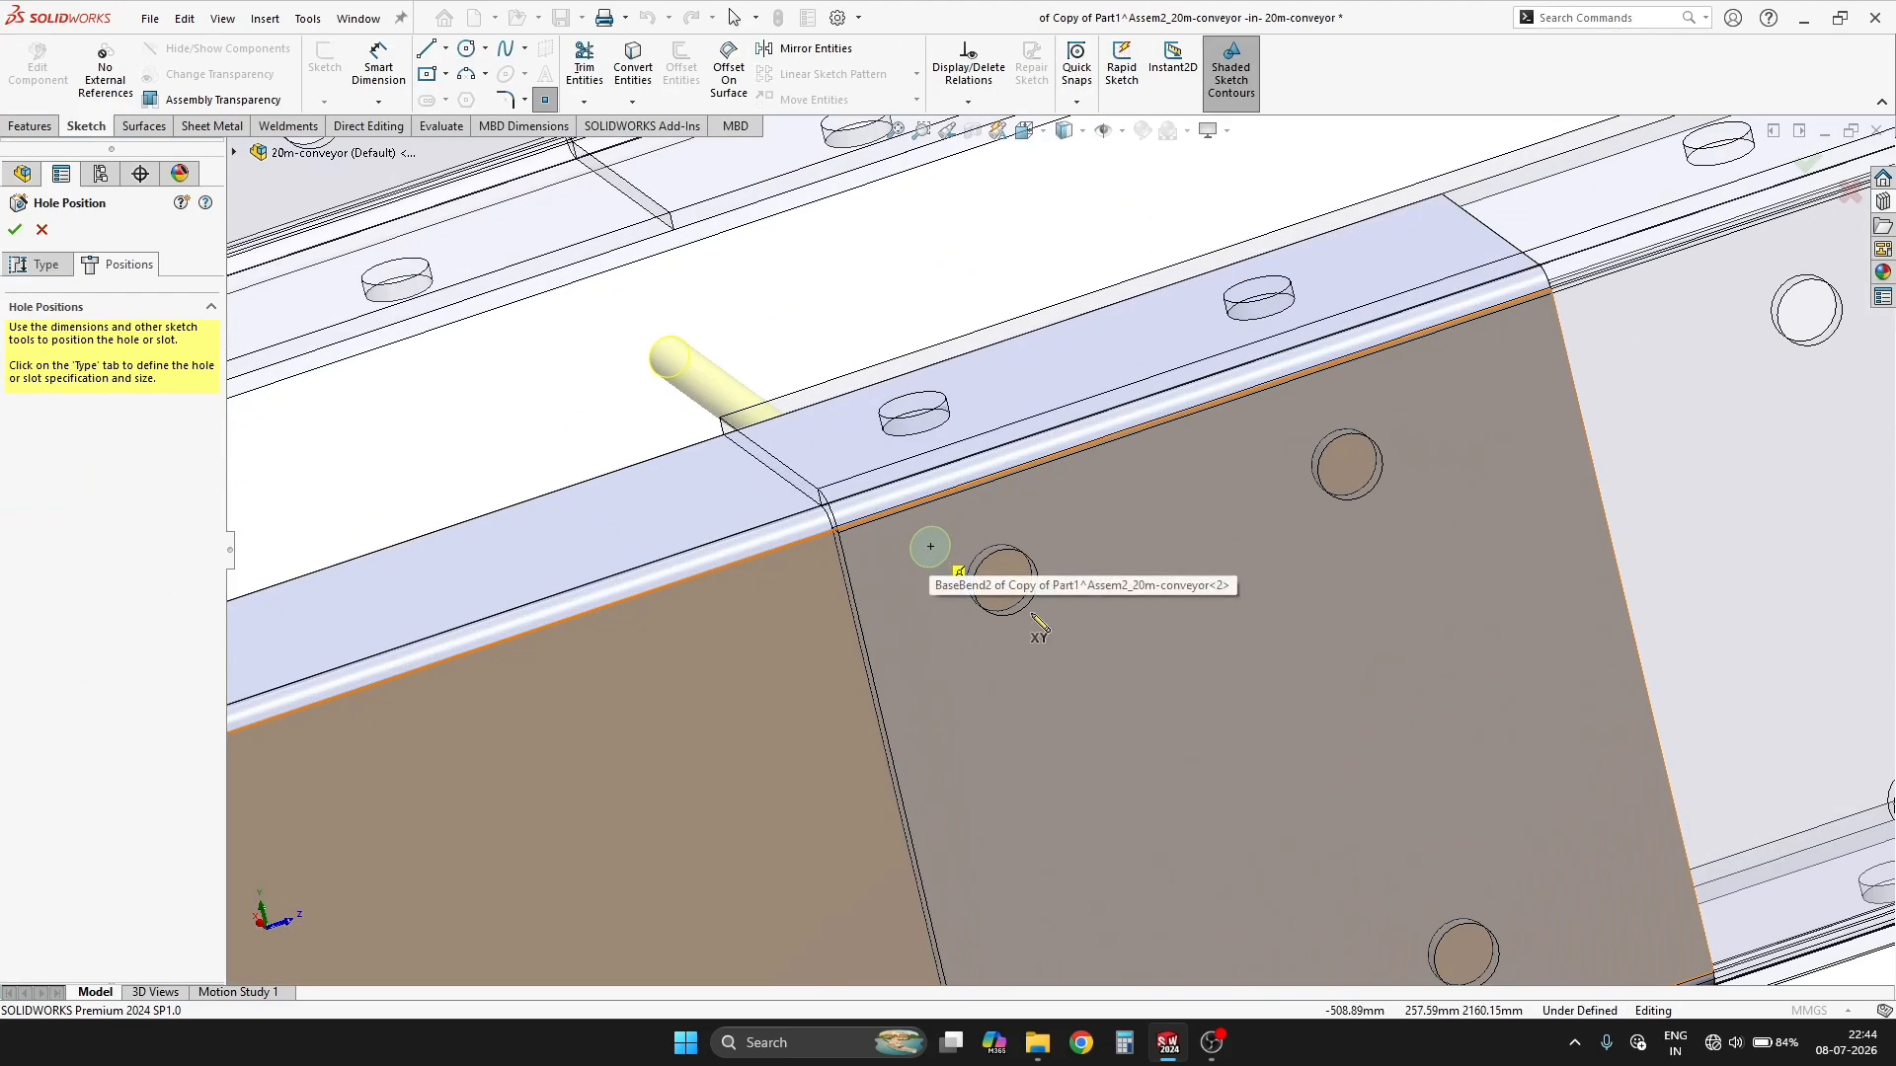
pyautogui.click(1019, 614)
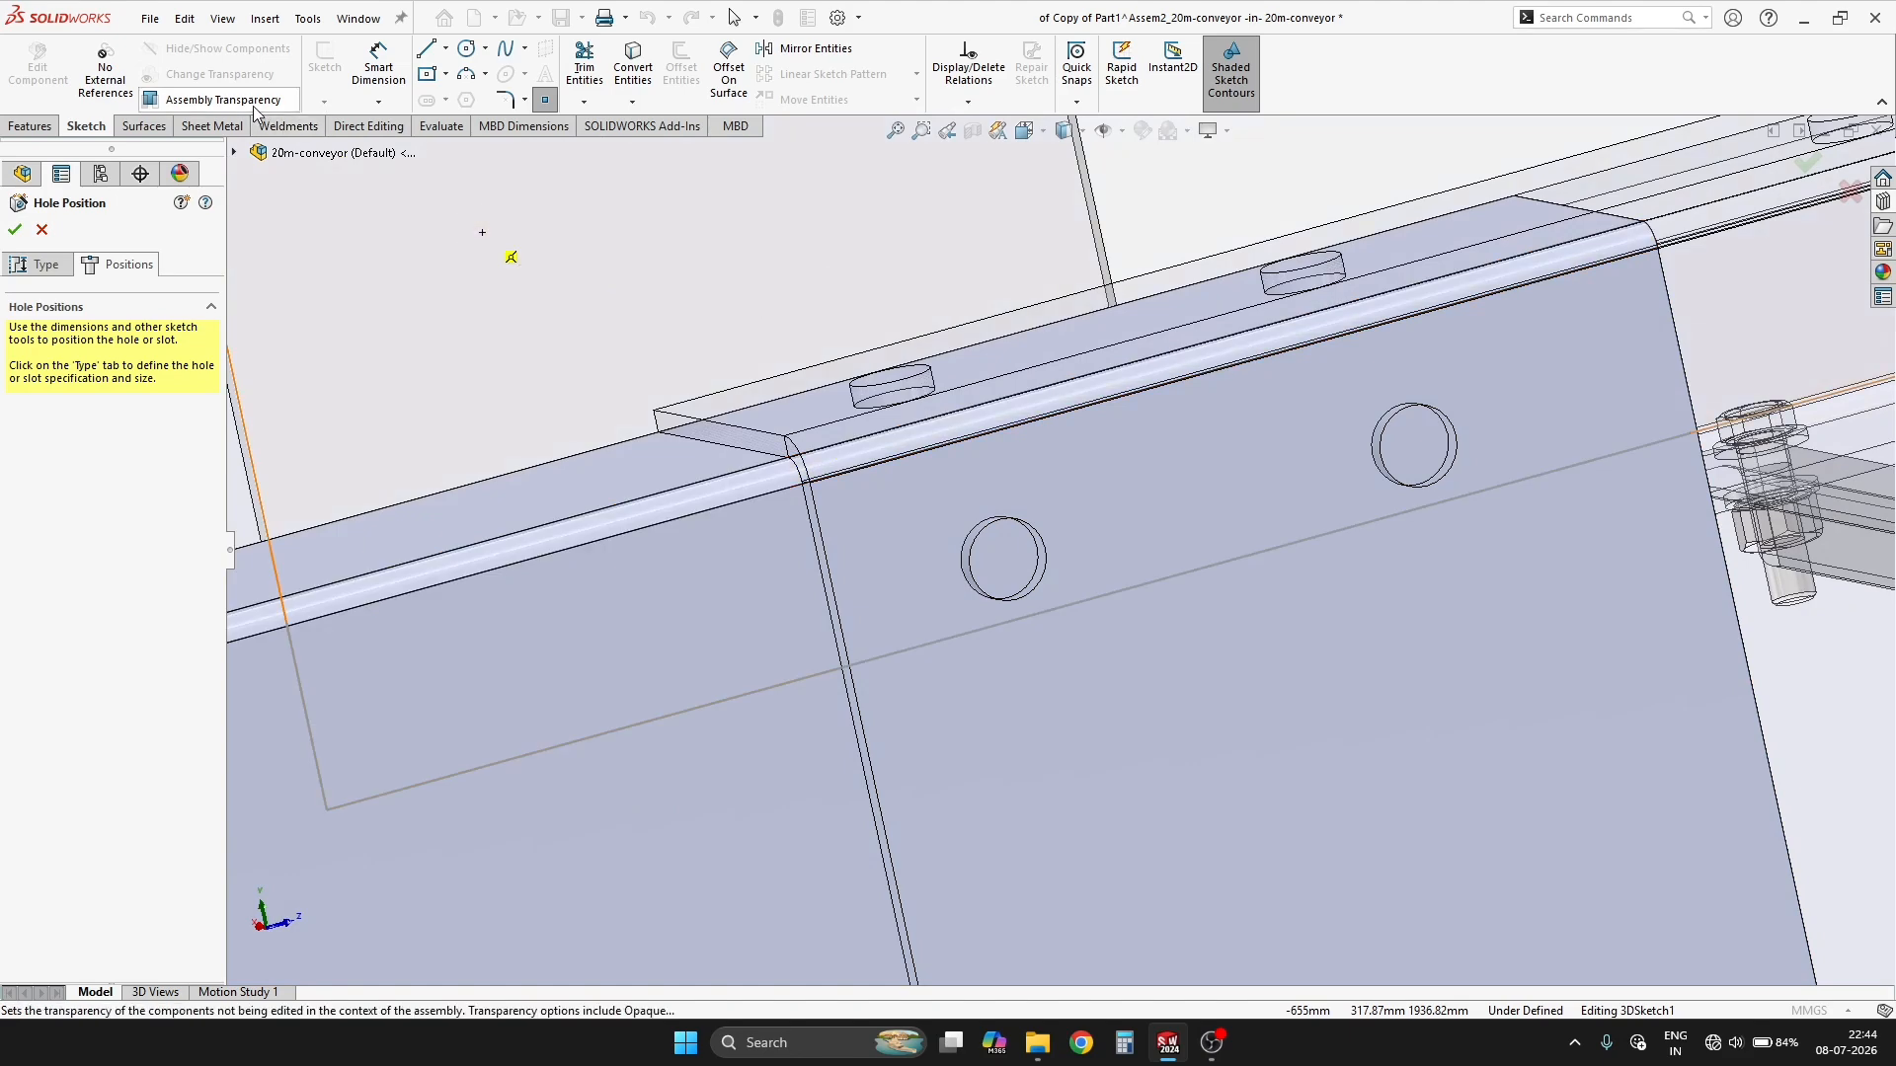
pyautogui.click(223, 100)
pyautogui.click(188, 118)
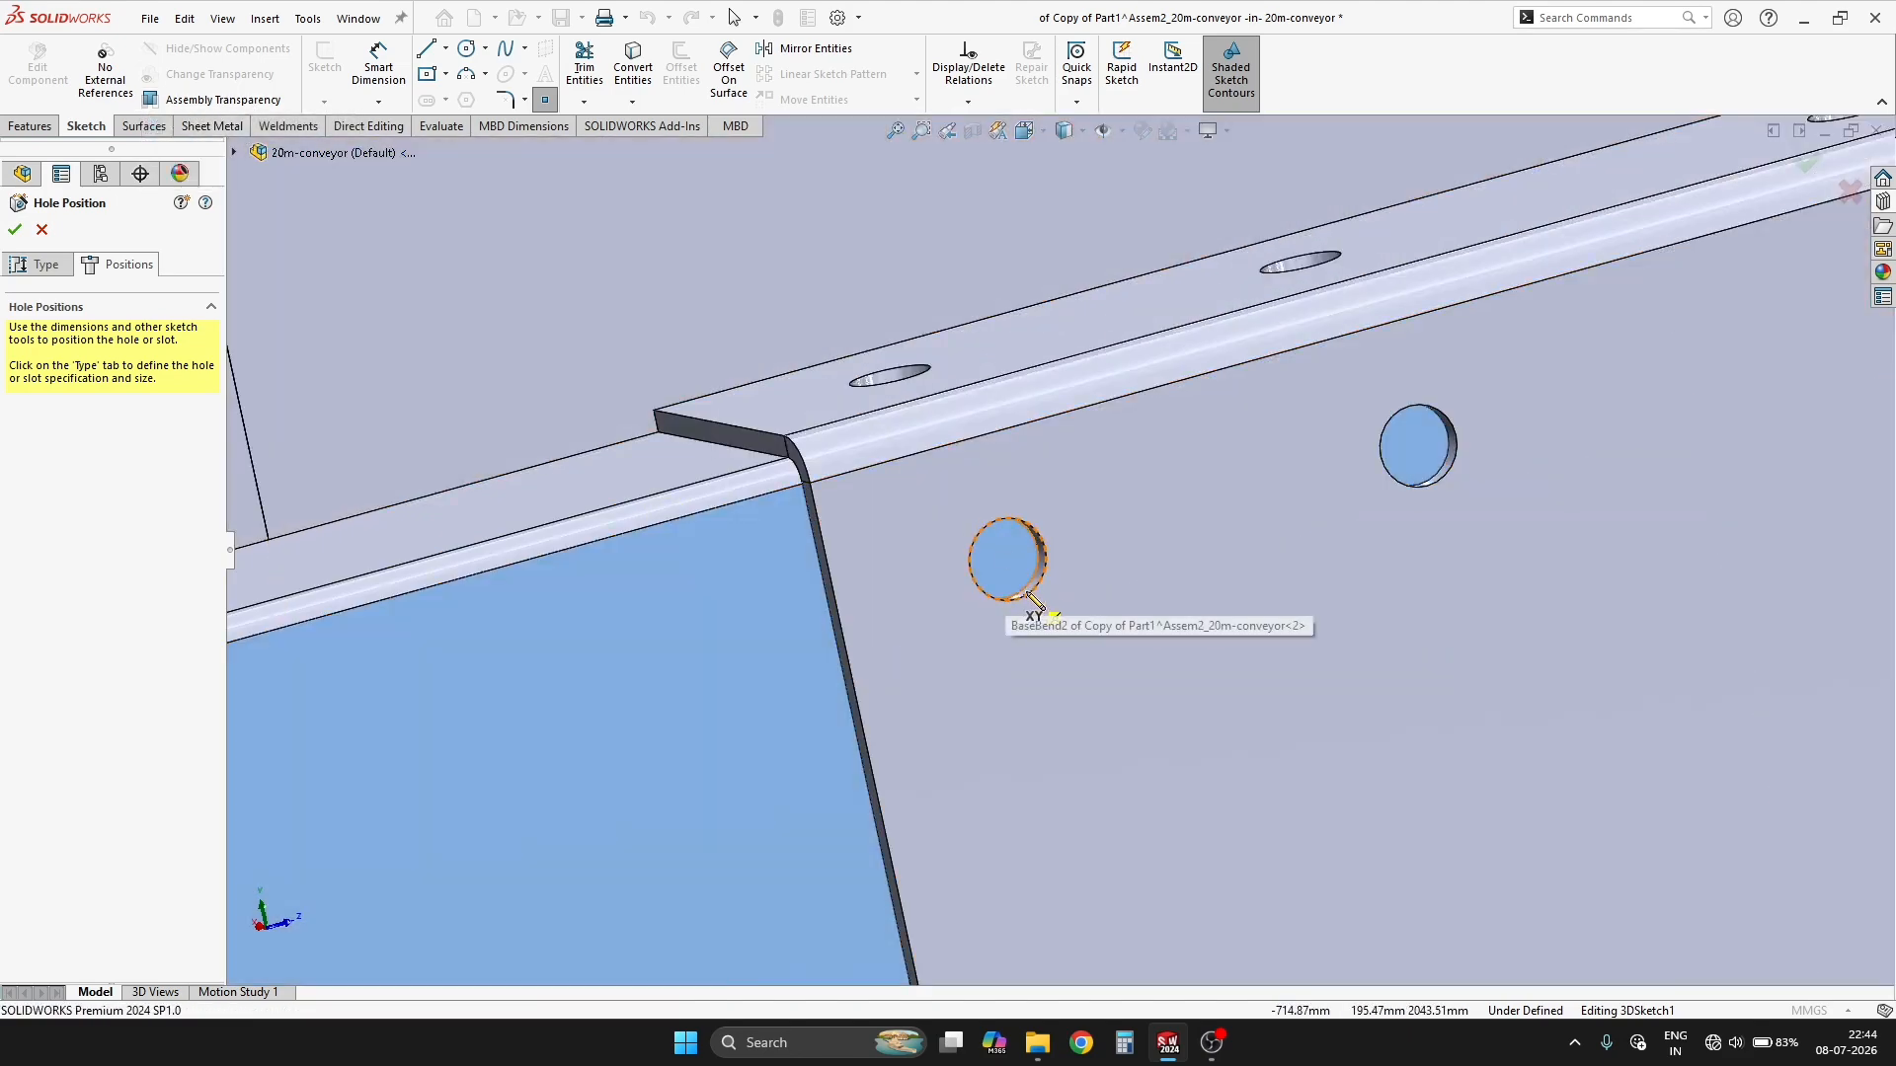
pyautogui.click(1007, 559)
pyautogui.moveTo(968, 441); pyautogui.dragTo(1017, 578, button='middle')
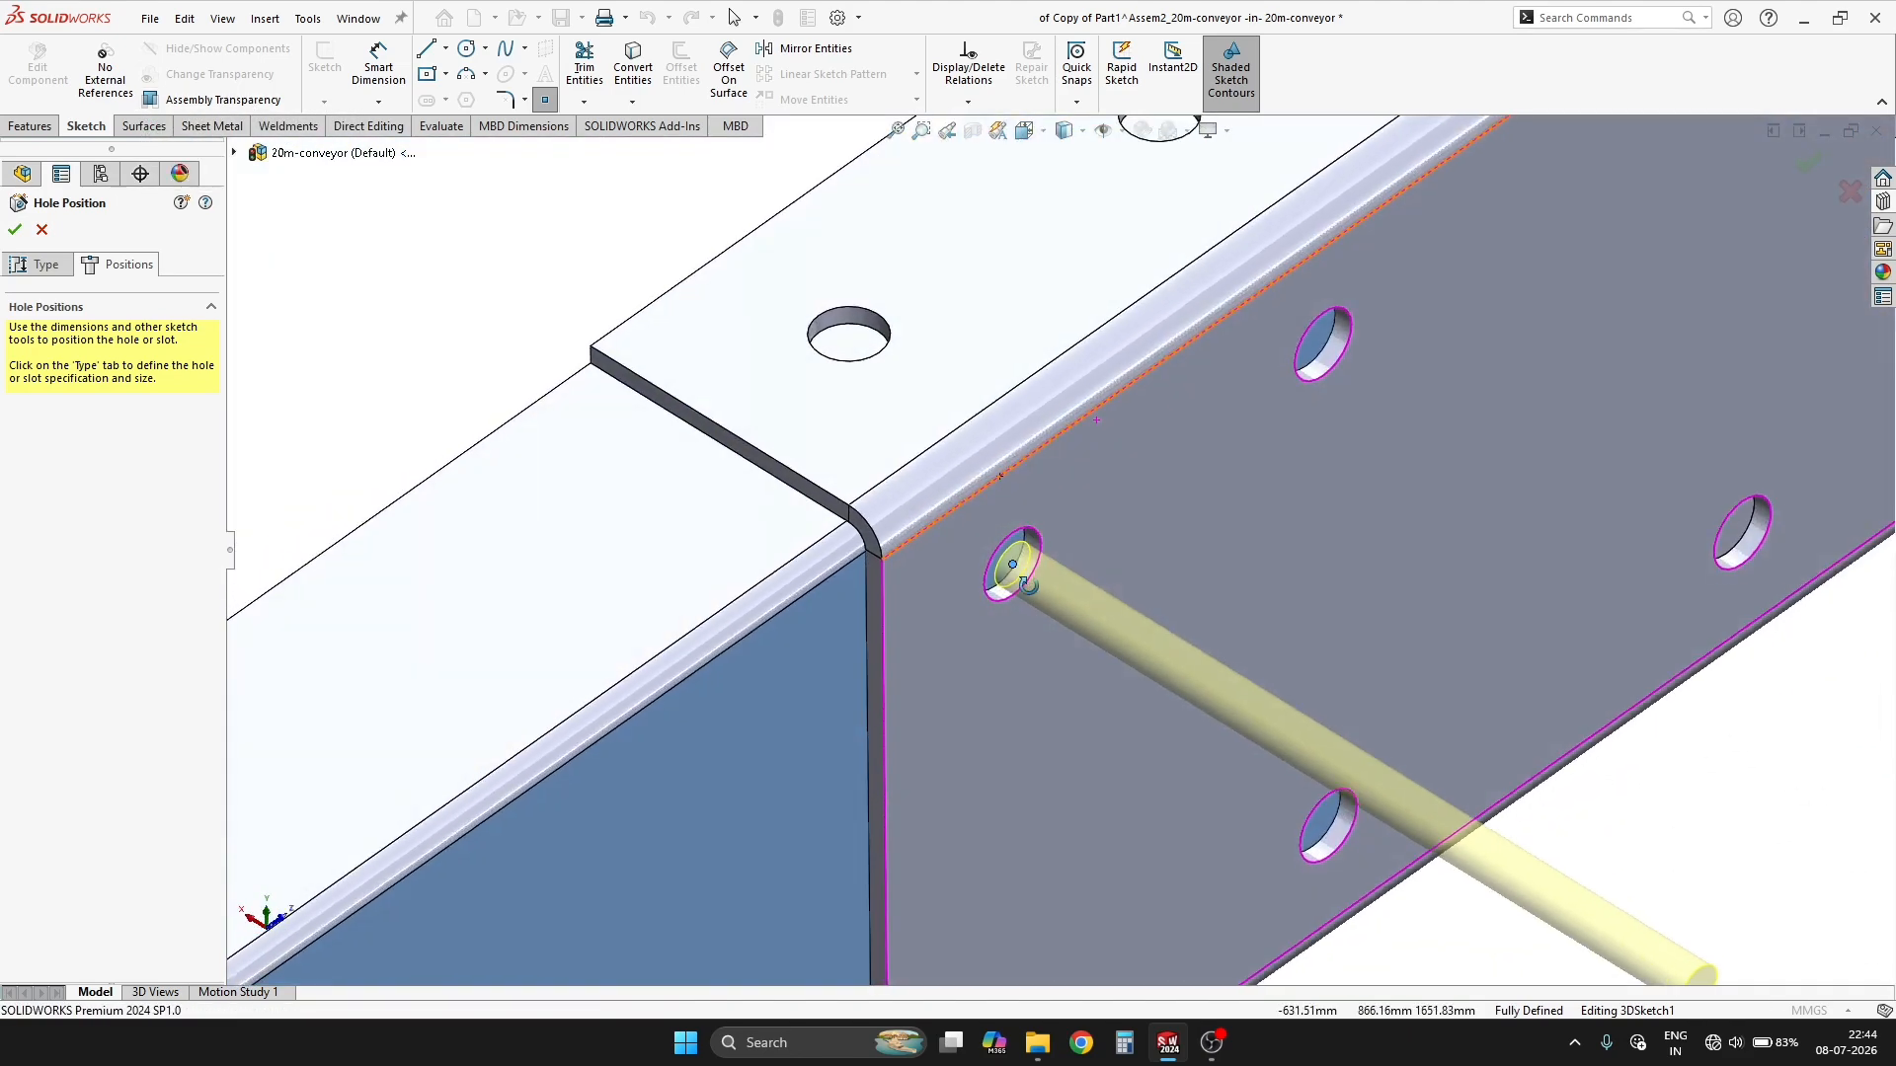
pyautogui.click(848, 351)
pyautogui.scroll(3, 1175, 271)
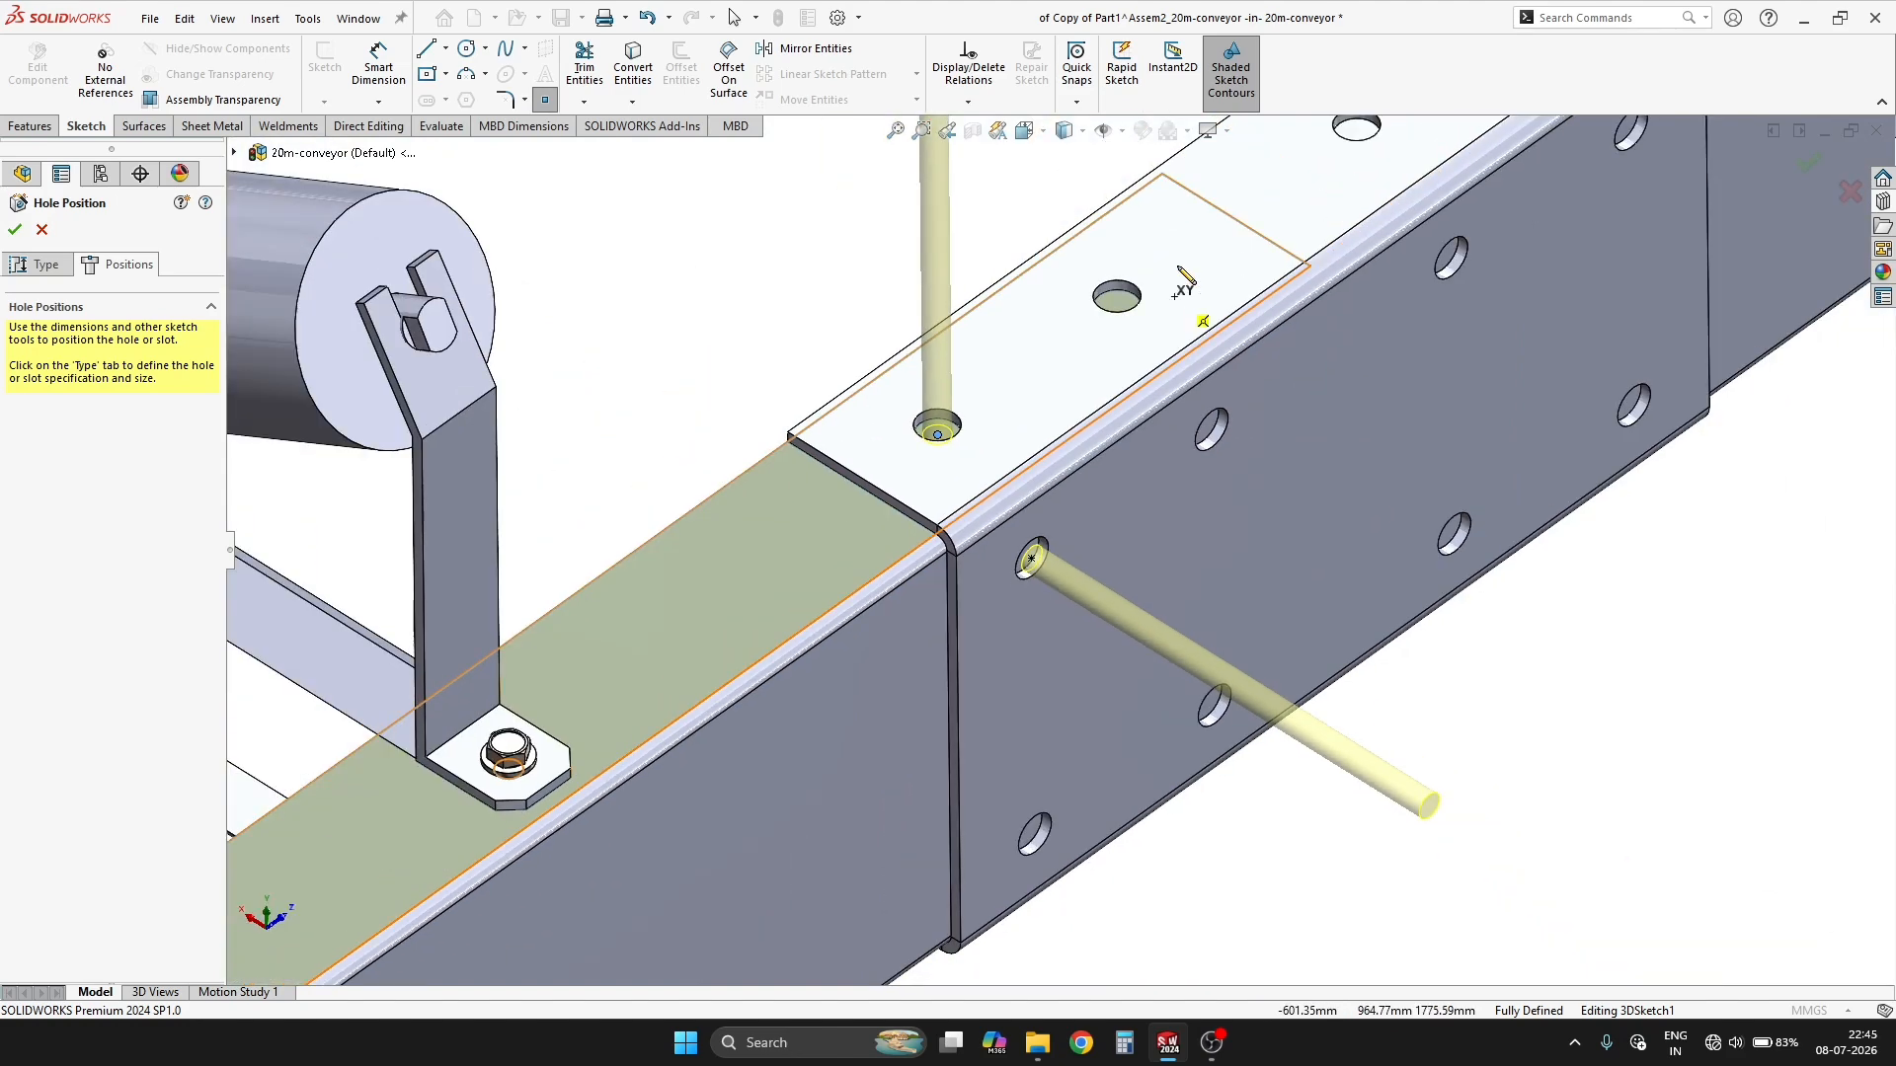
pyautogui.scroll(-4, 1160, 247)
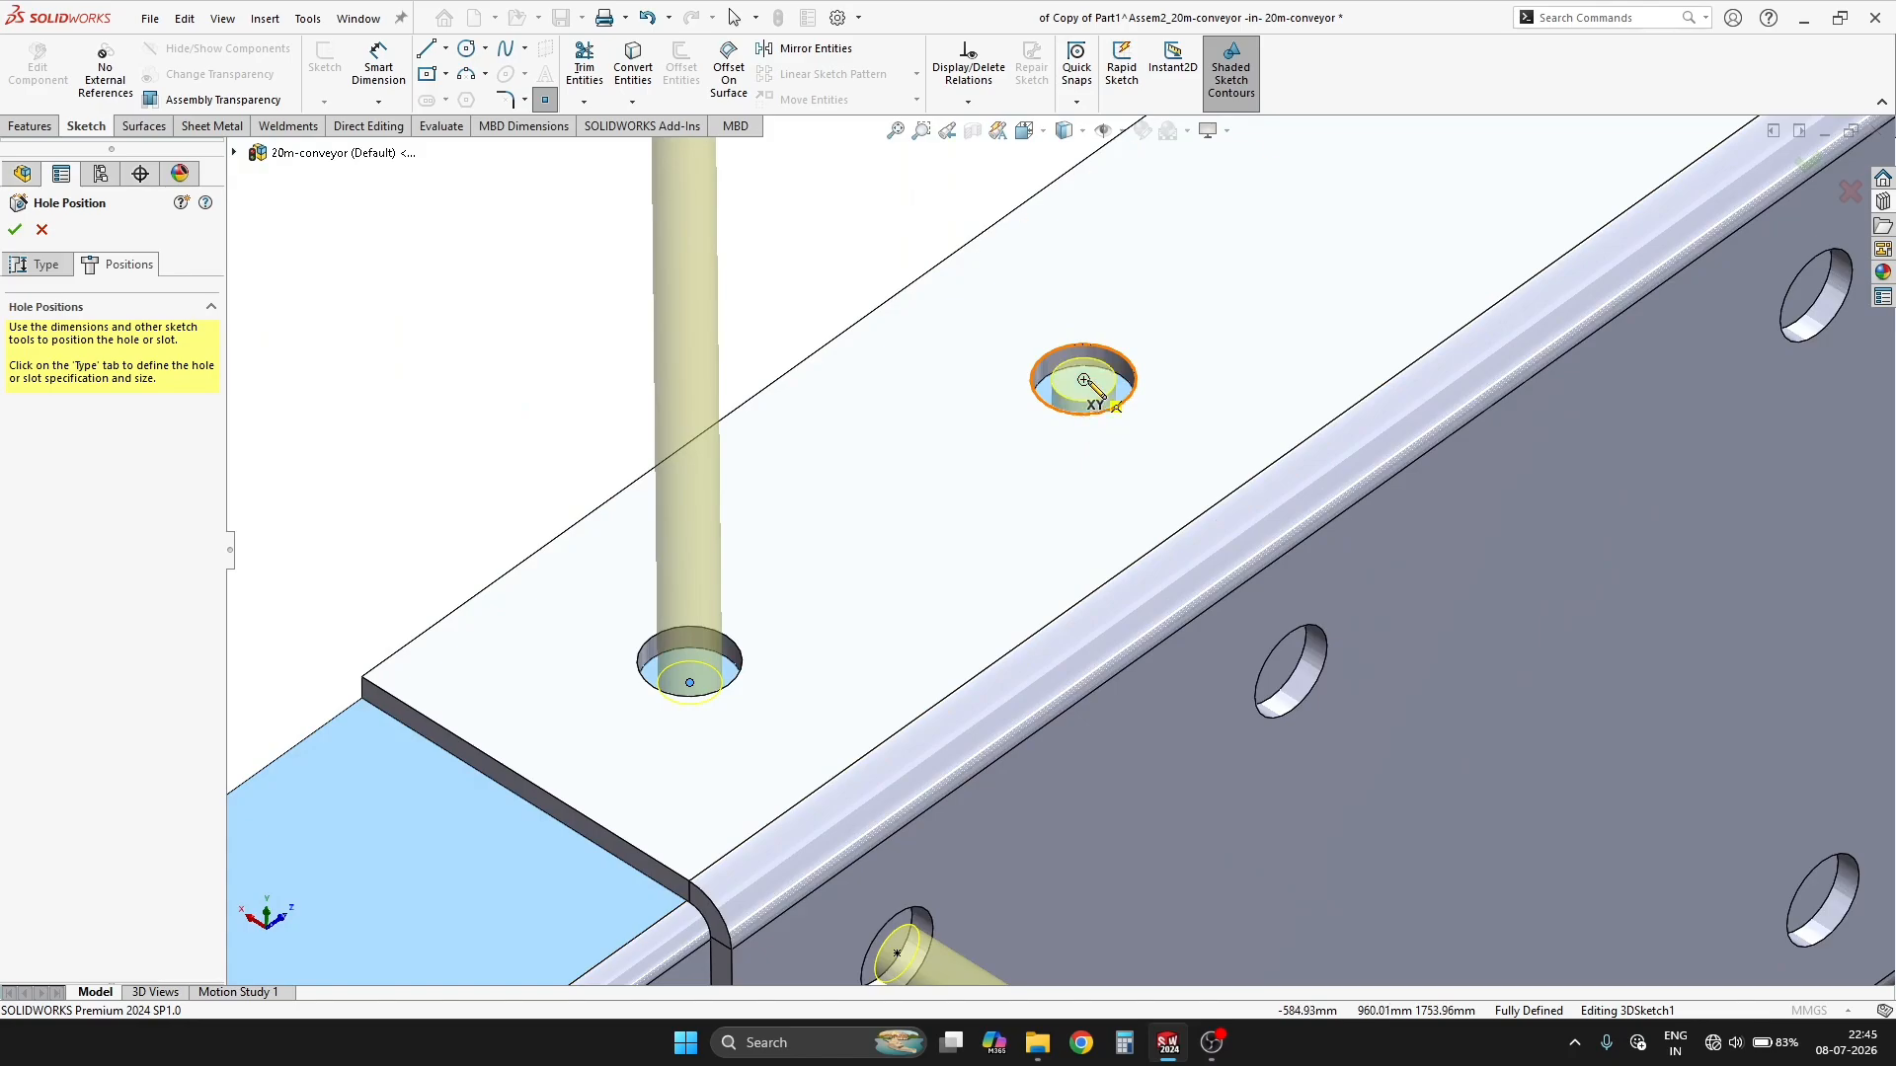
pyautogui.click(1083, 379)
pyautogui.scroll(7, 1065, 538)
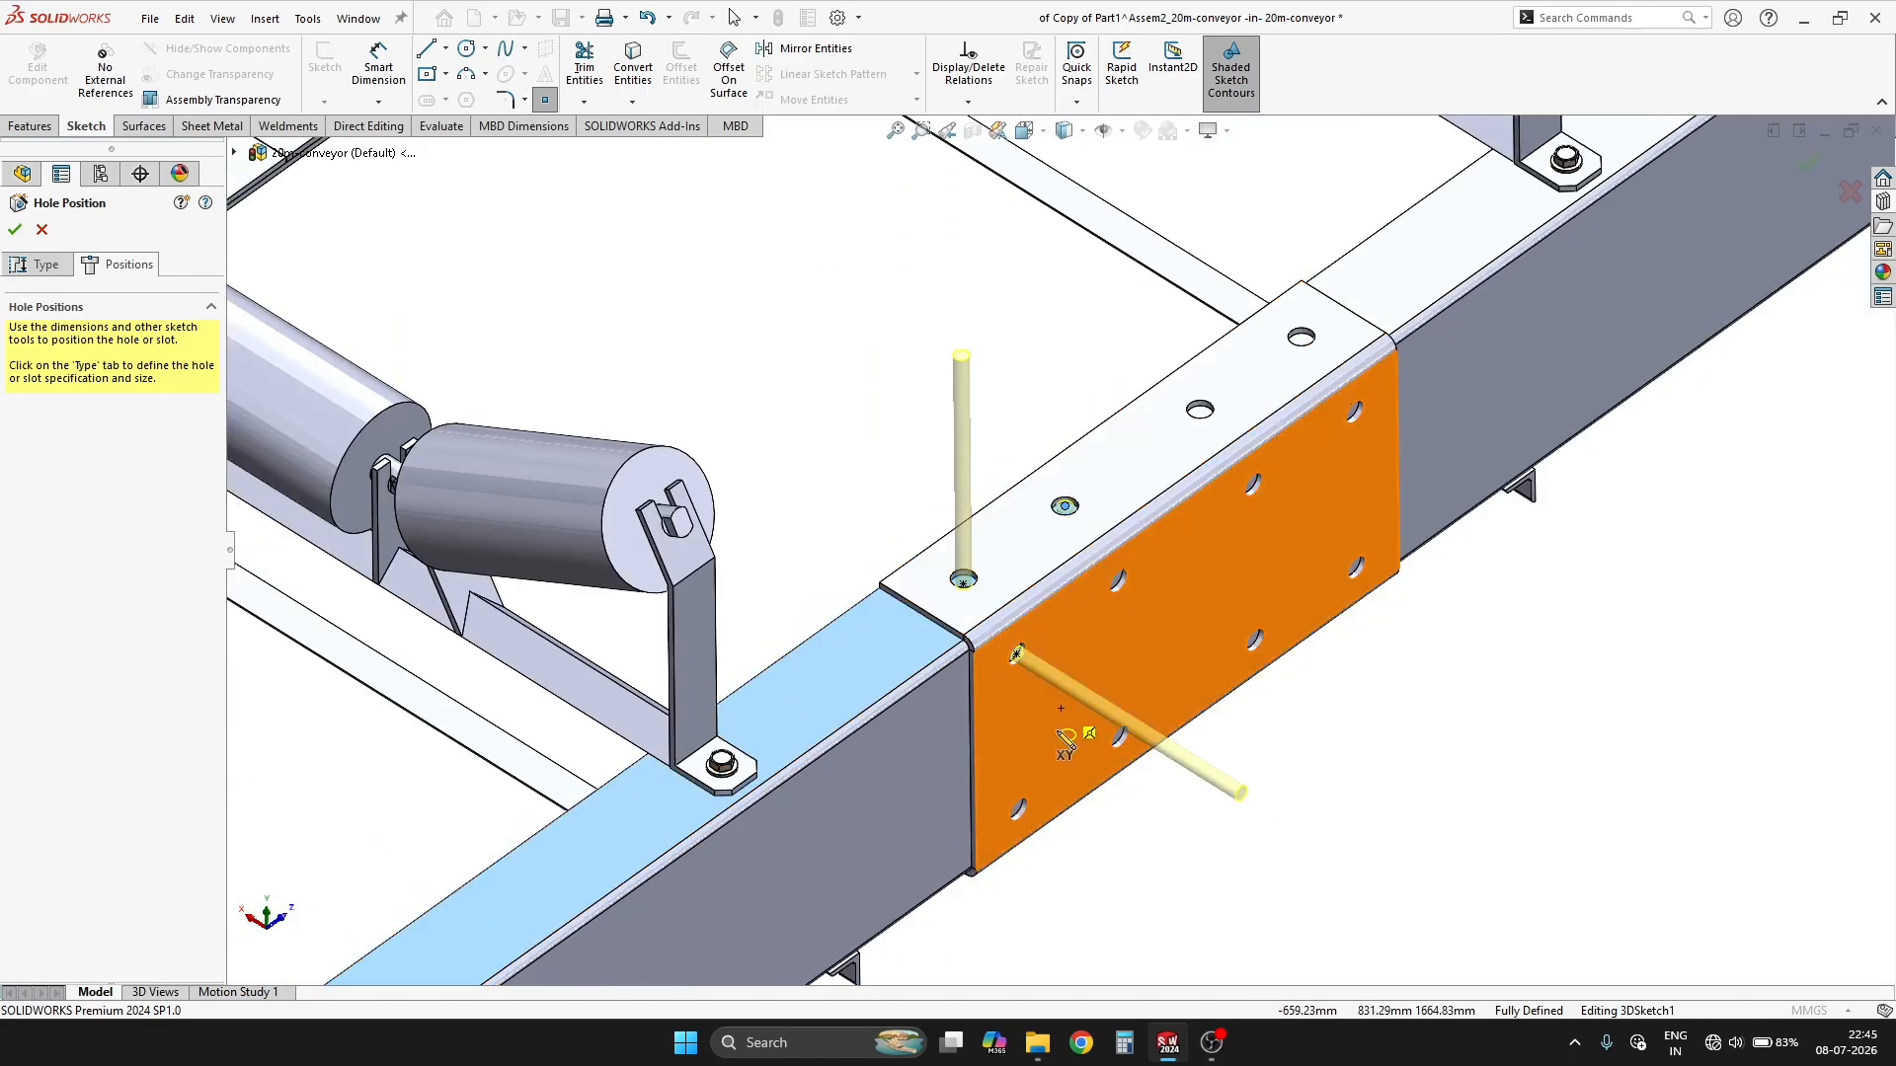
pyautogui.moveTo(1055, 716); pyautogui.dragTo(1057, 648, button='middle')
pyautogui.scroll(-5, 1150, 446)
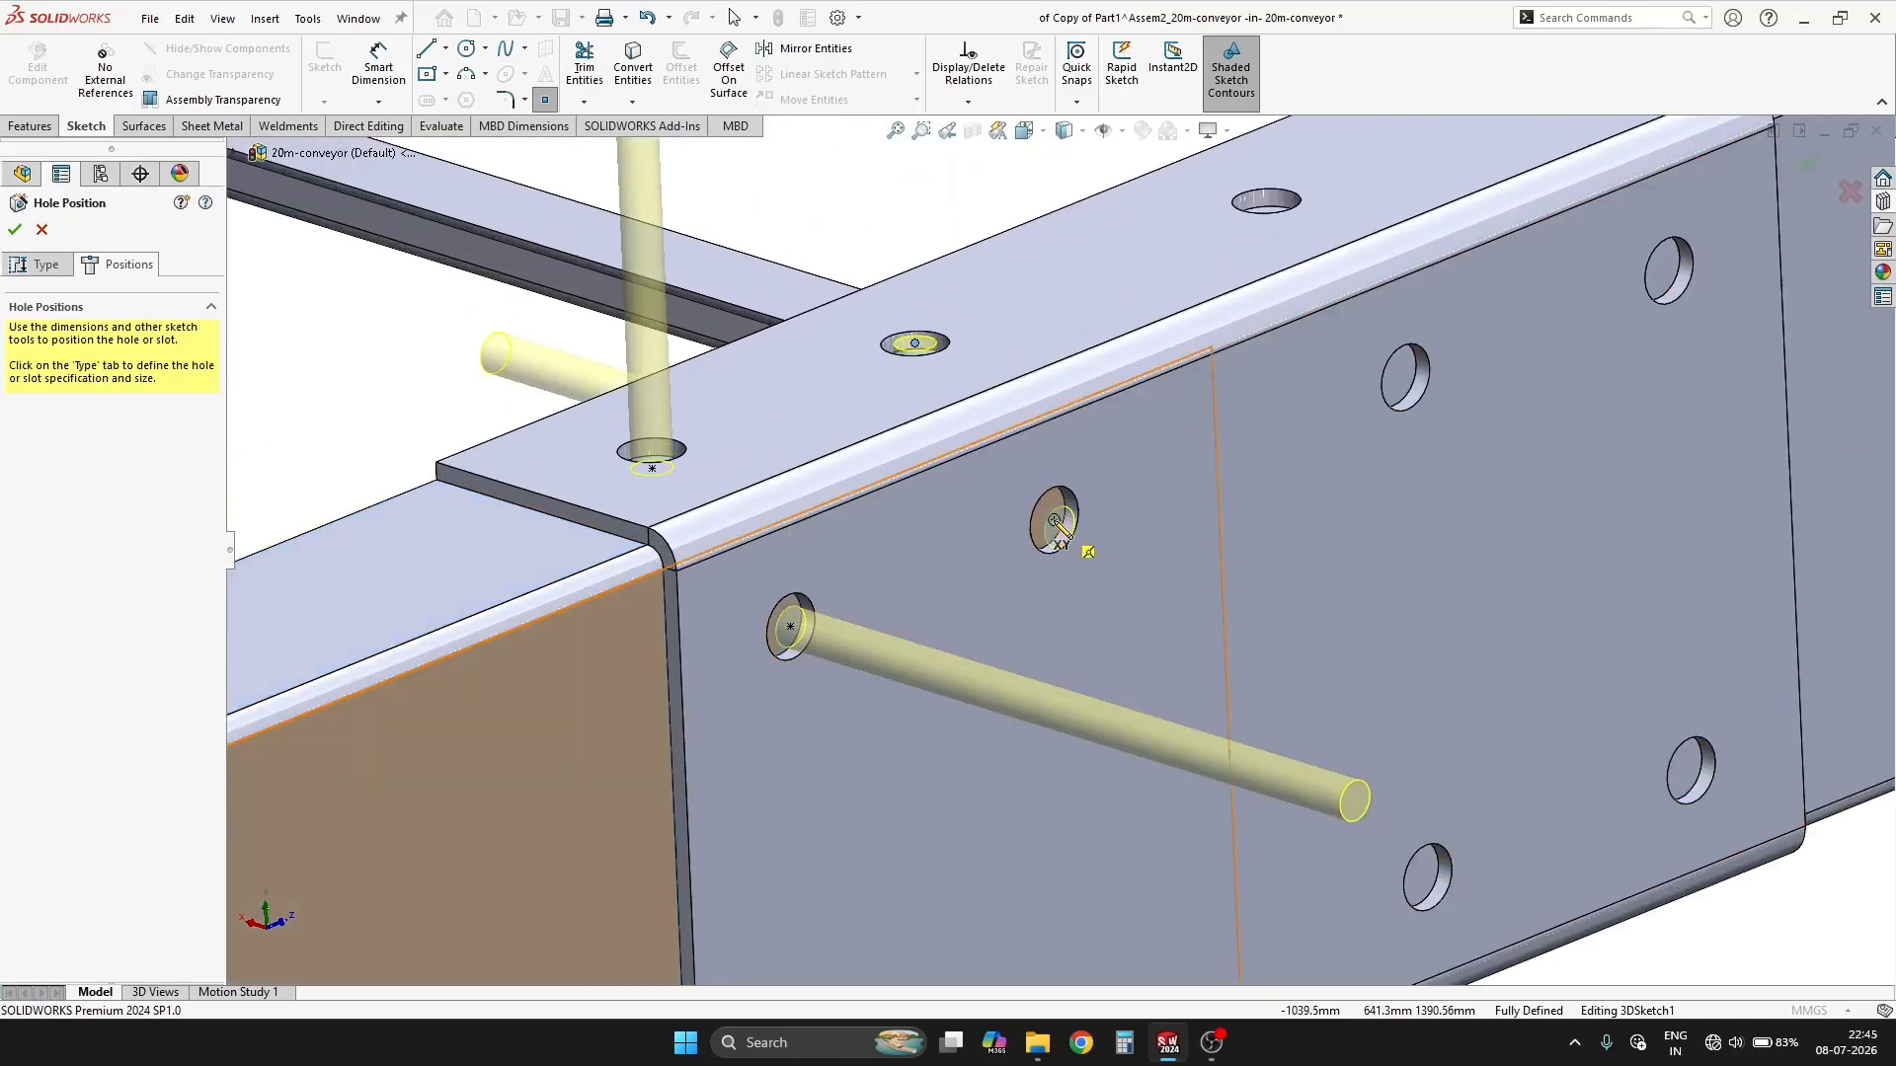
pyautogui.click(1053, 521)
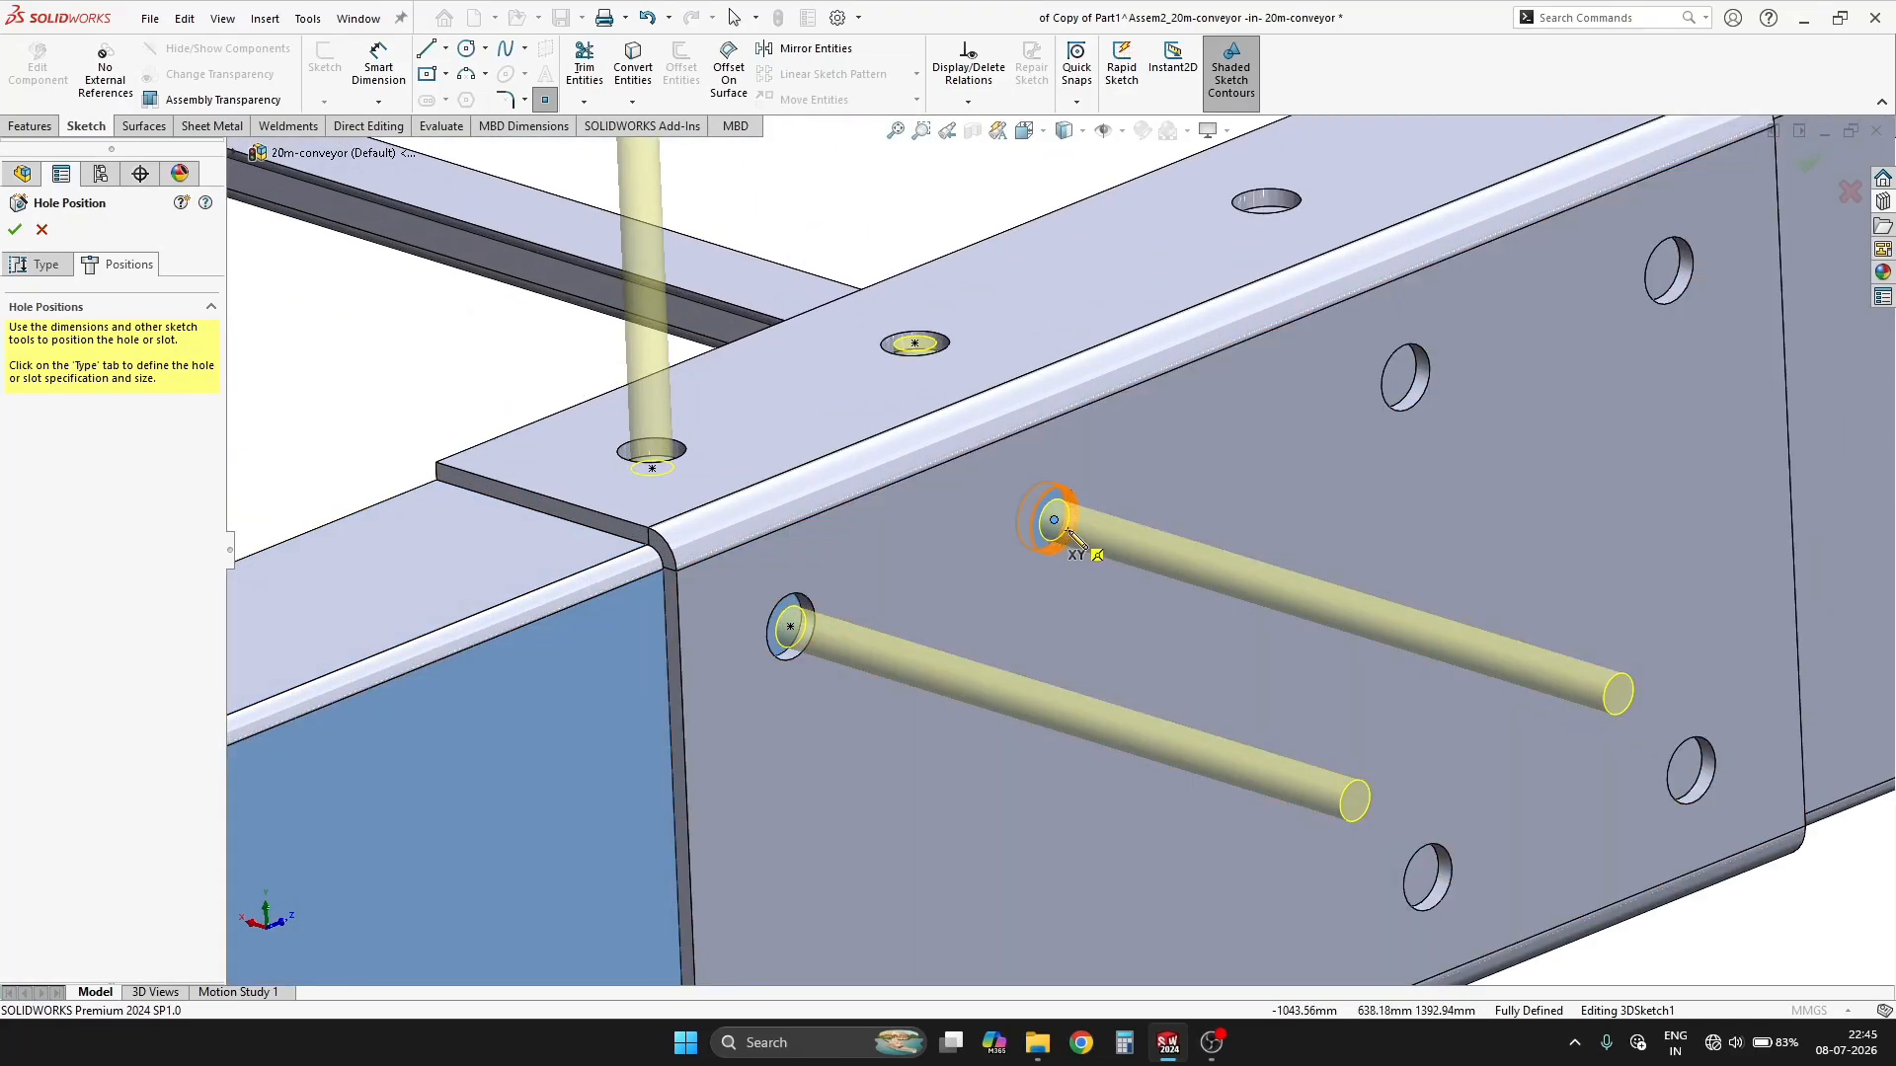
pyautogui.scroll(-5, 1022, 568)
pyautogui.scroll(2, 780, 686)
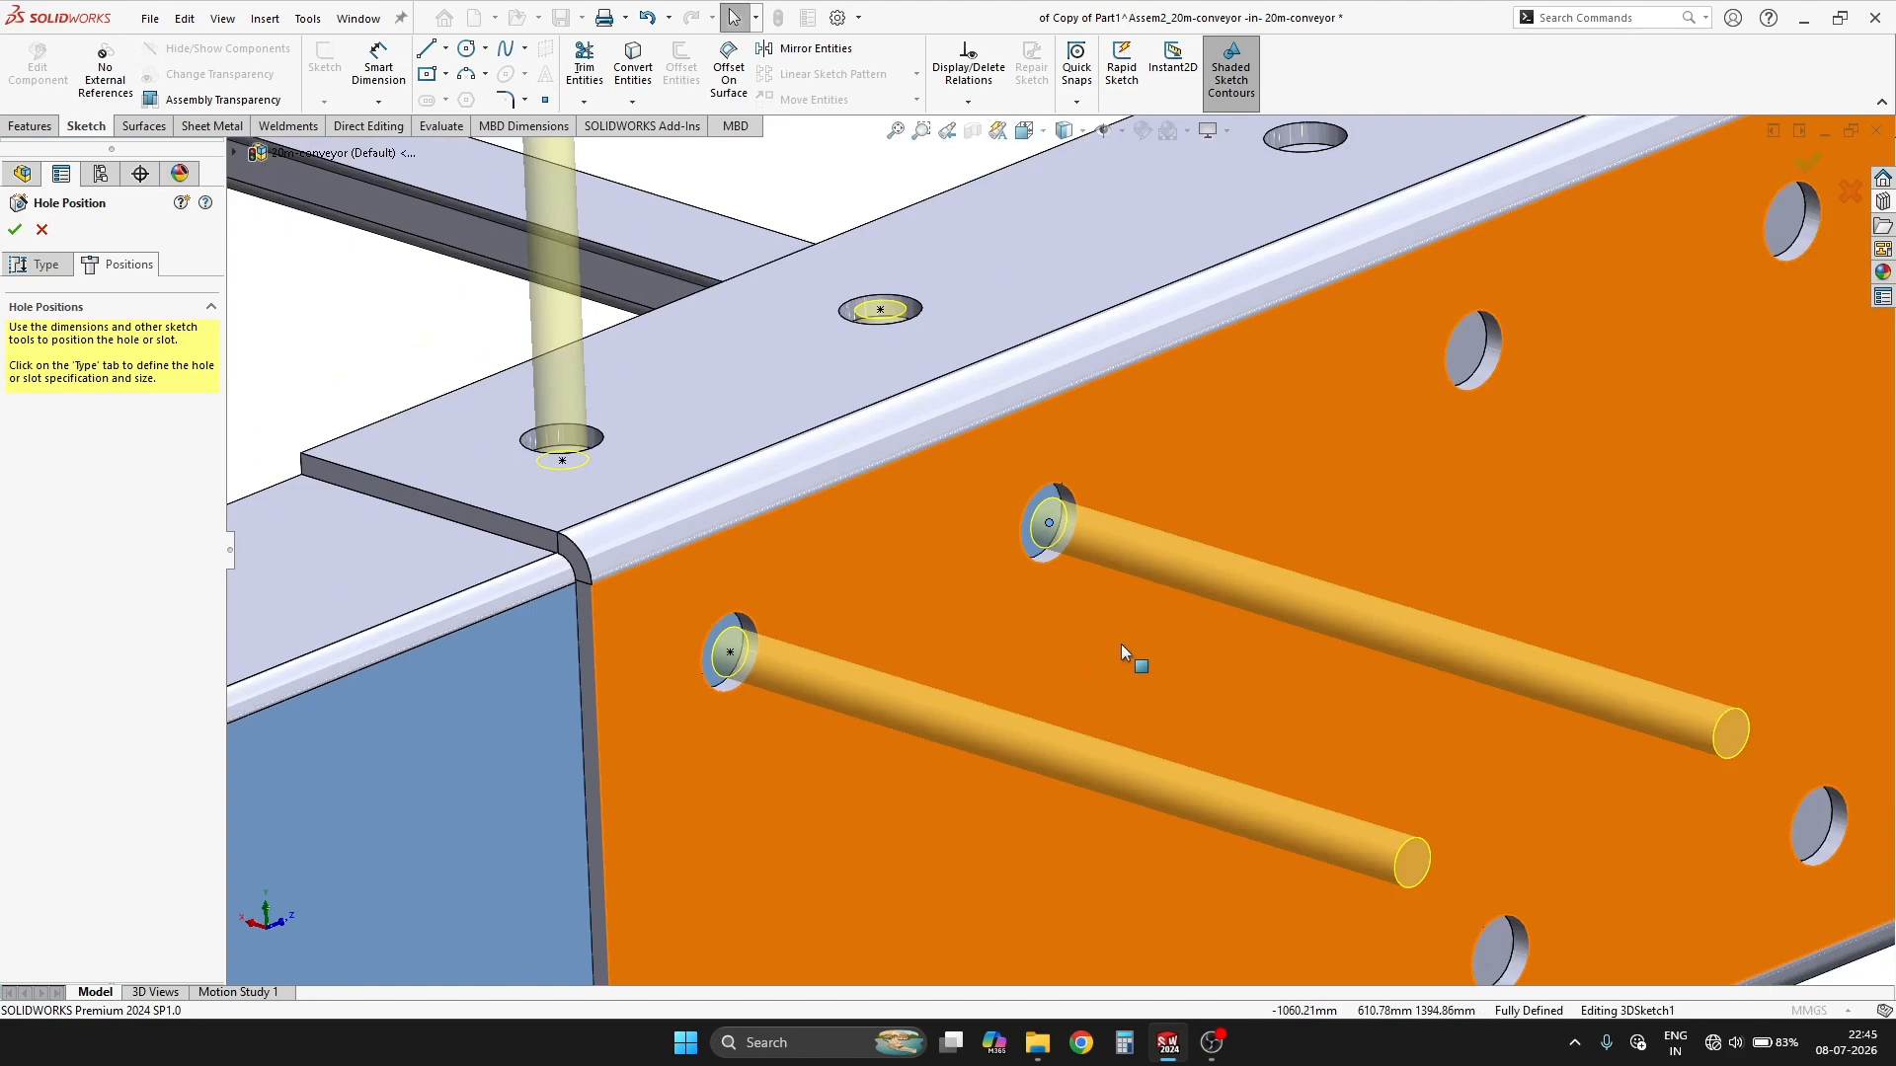
pyautogui.hotkey('ctrl', 'z')
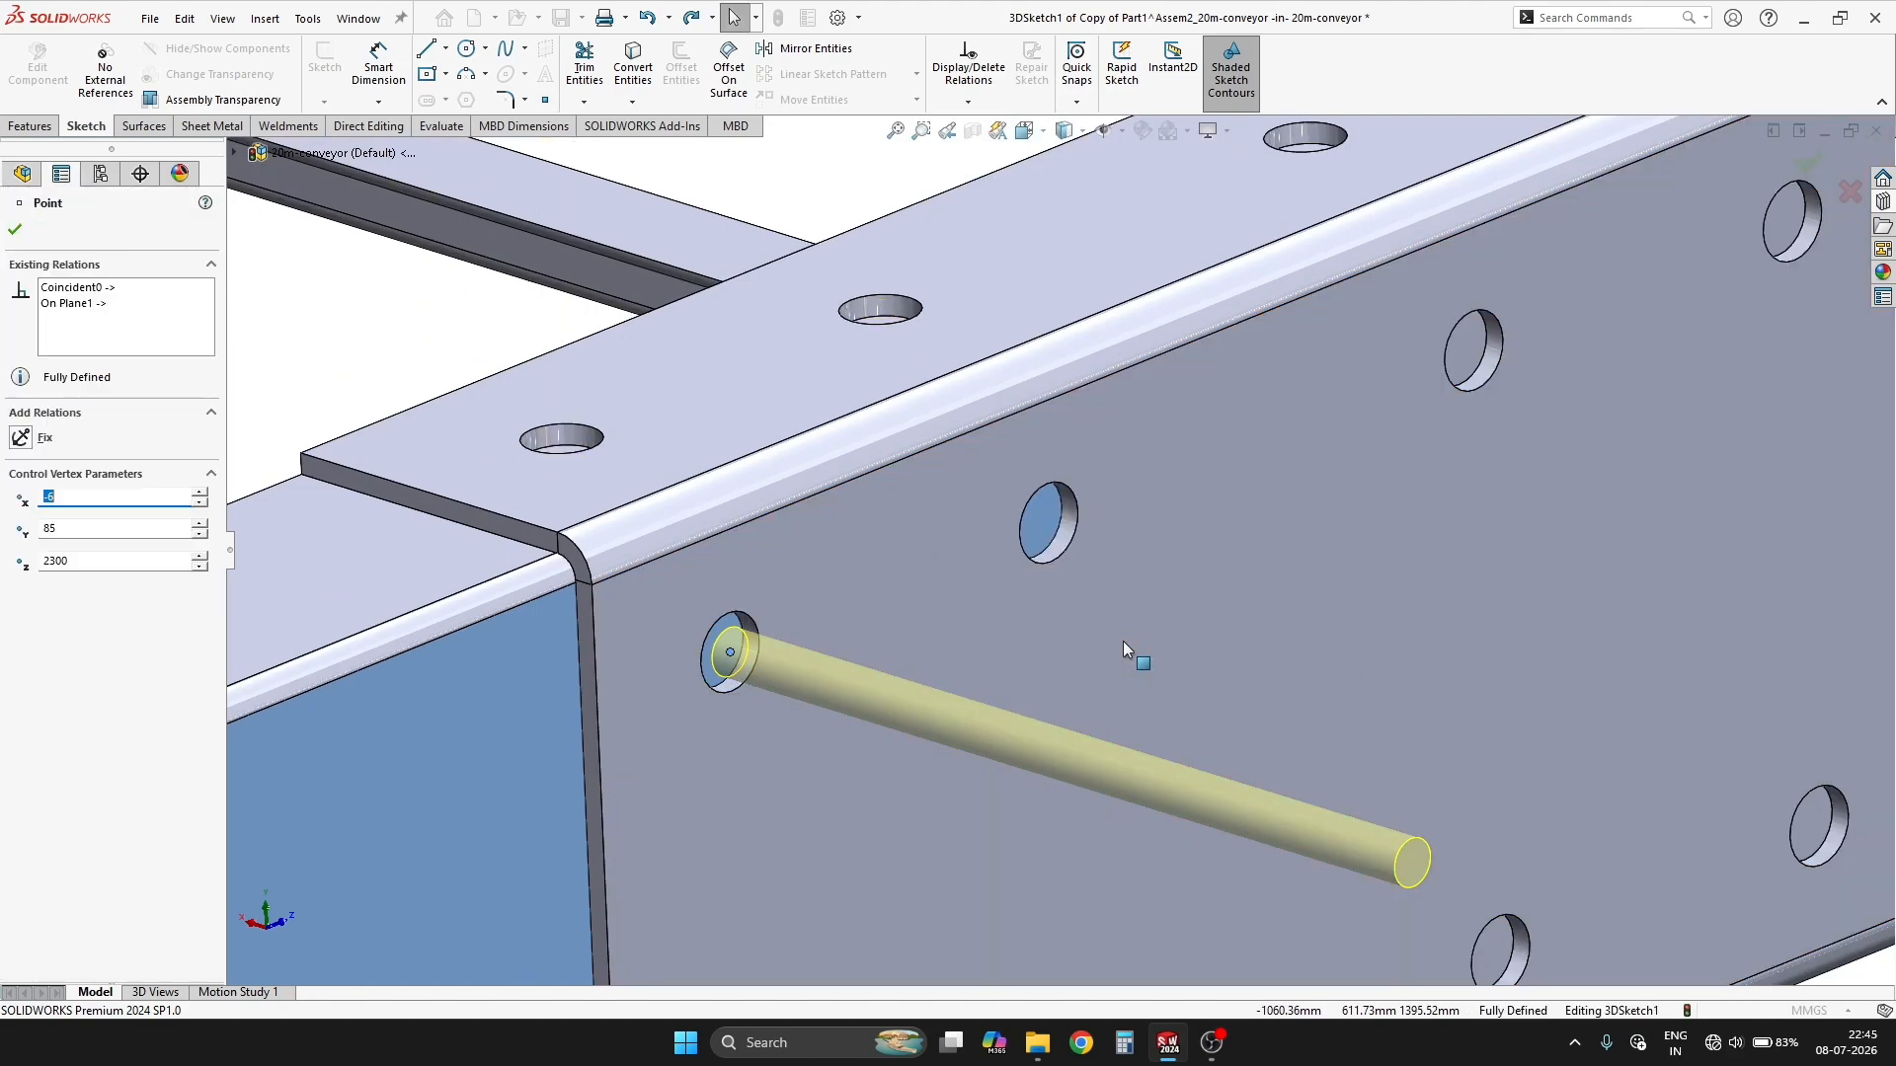
pyautogui.hotkey('ctrl', 'z')
# Place hole points on the channel's web at the centres of the two upper splice plate holes overlapping this channel.
pyautogui.click(545, 100)
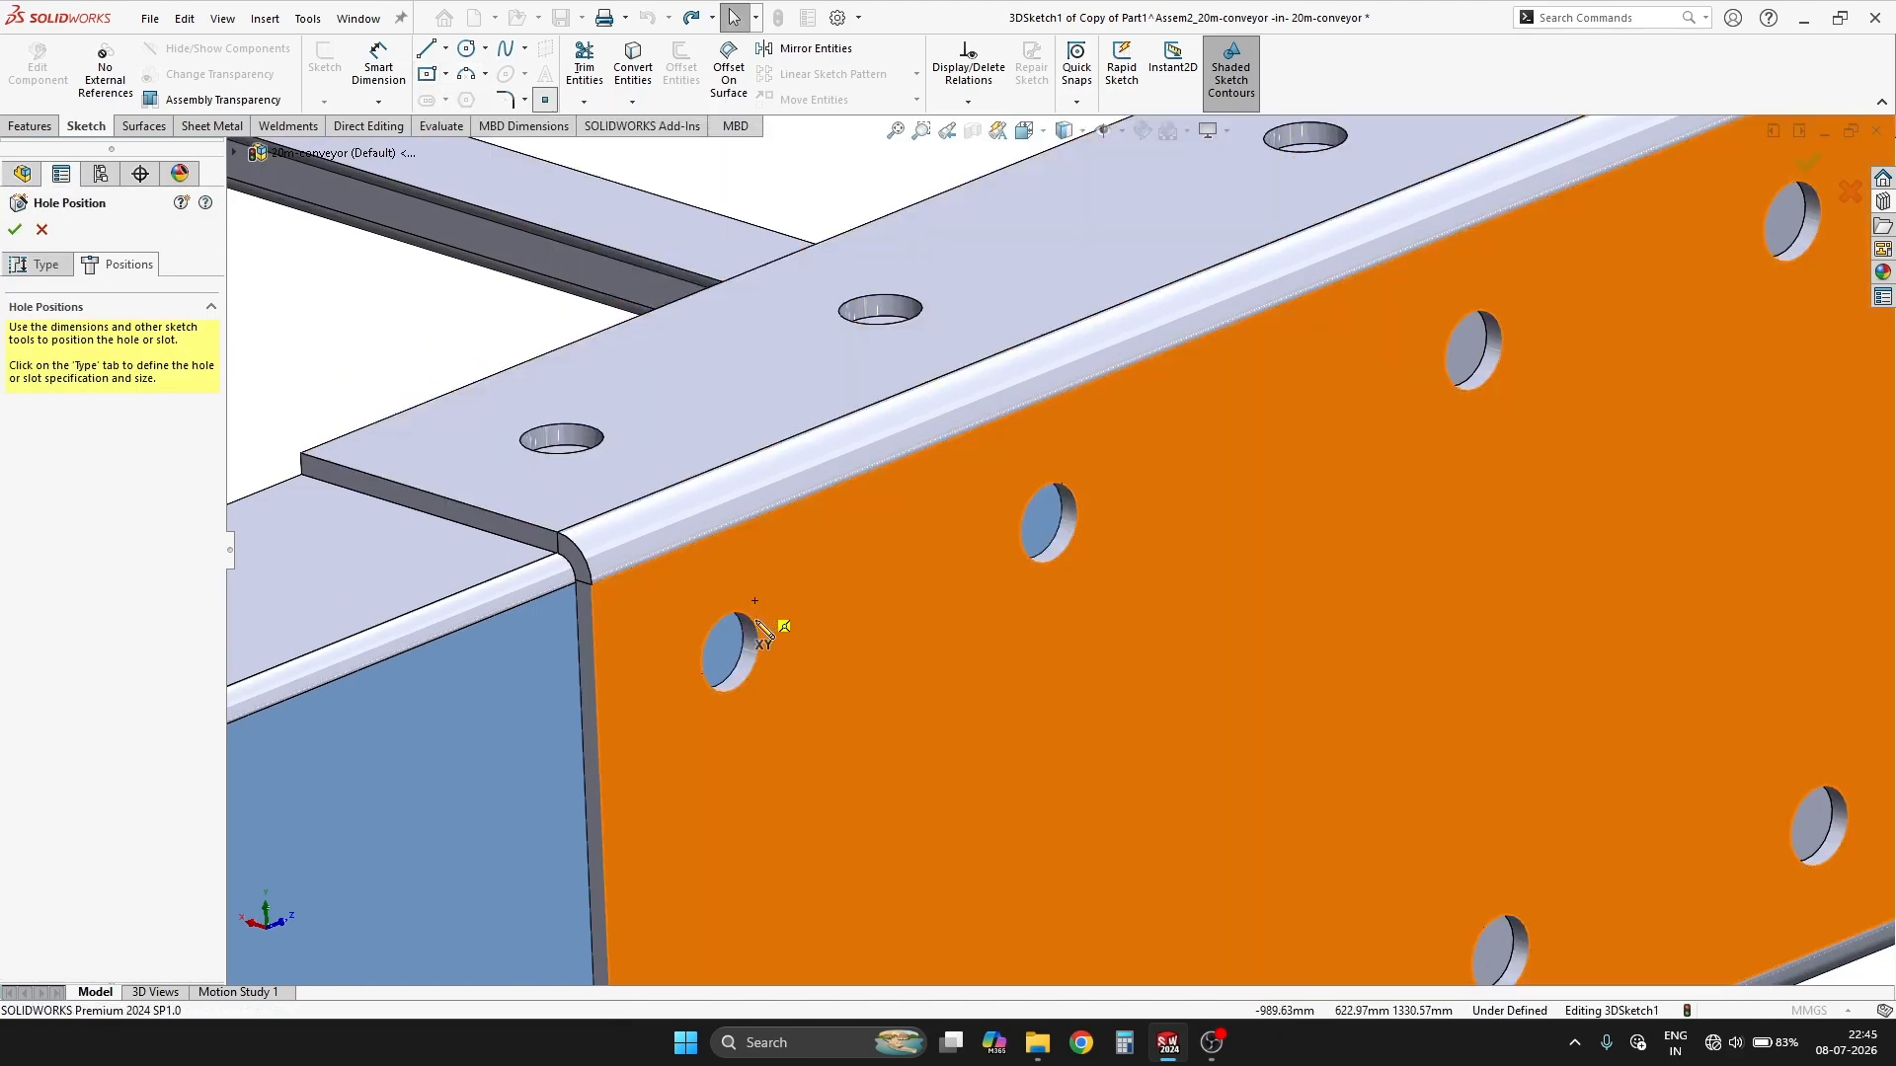
pyautogui.scroll(-4, 760, 630)
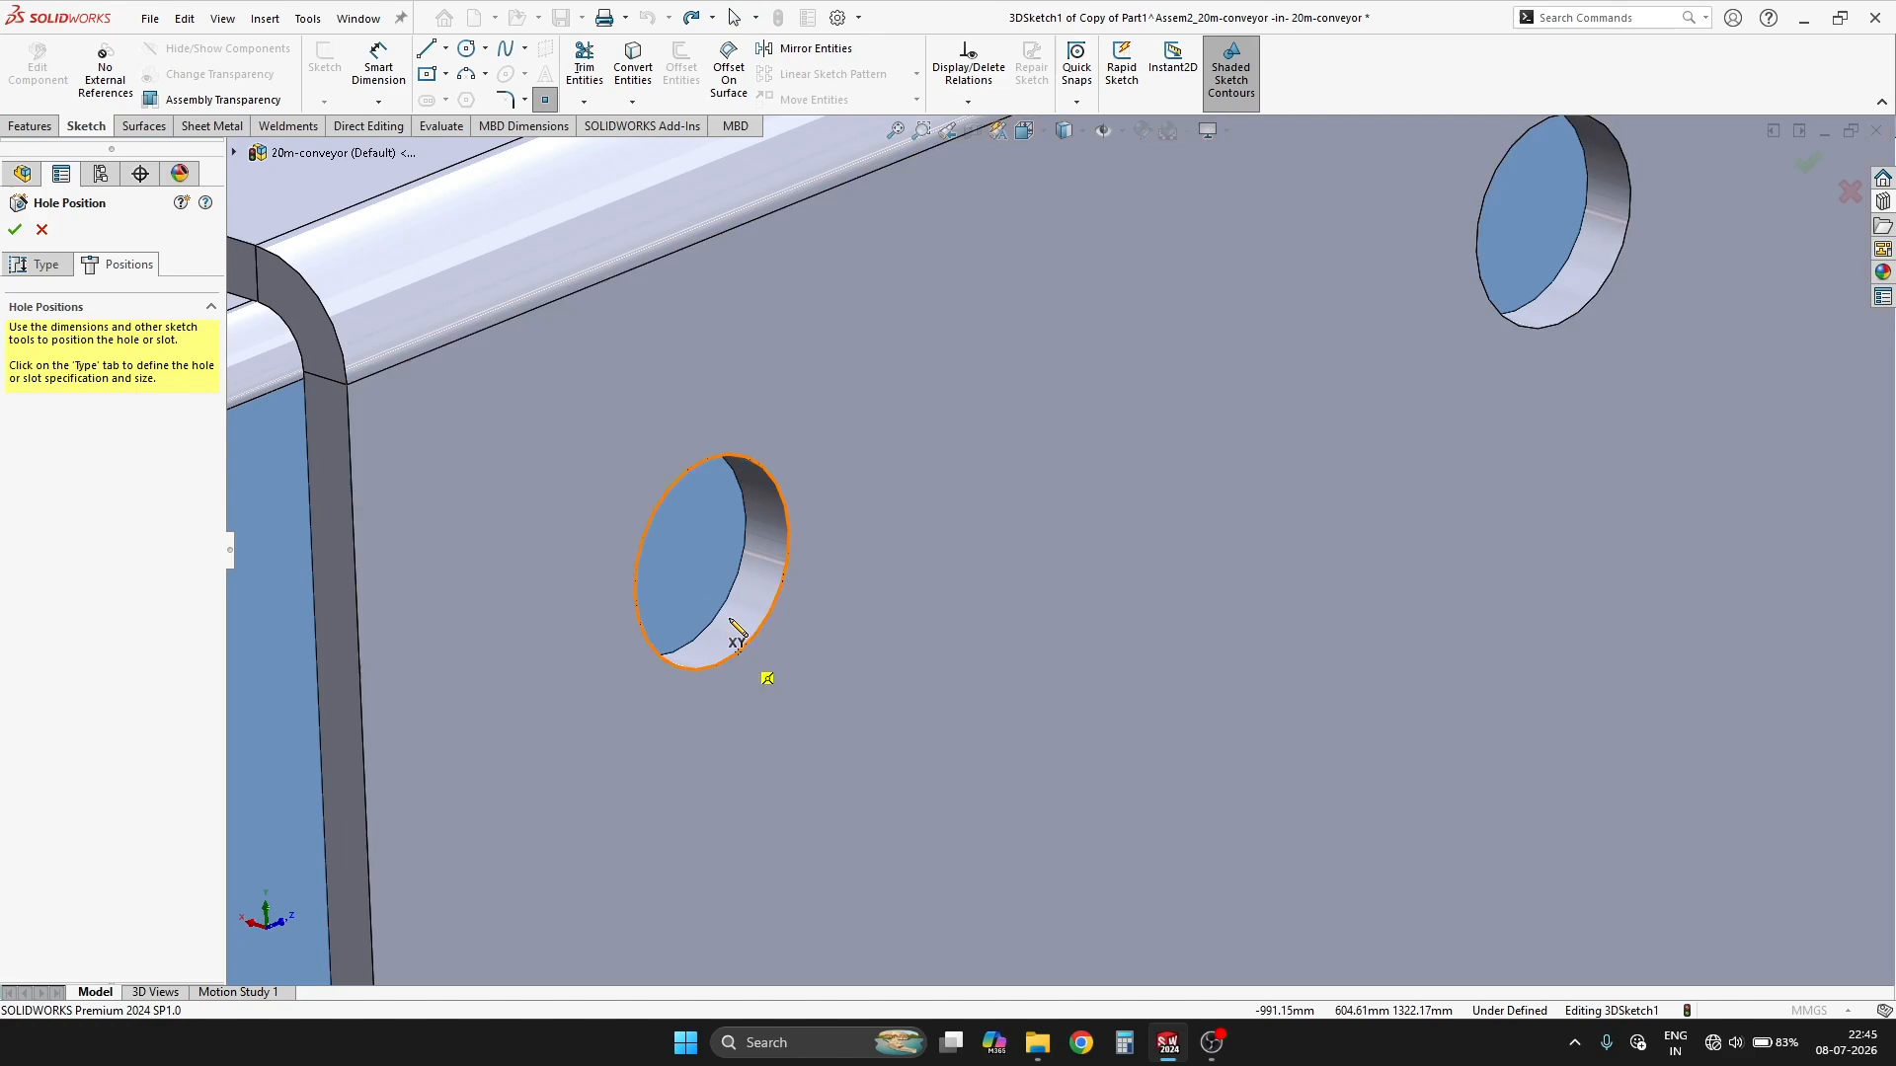
pyautogui.click(670, 549)
pyautogui.scroll(3, 1491, 314)
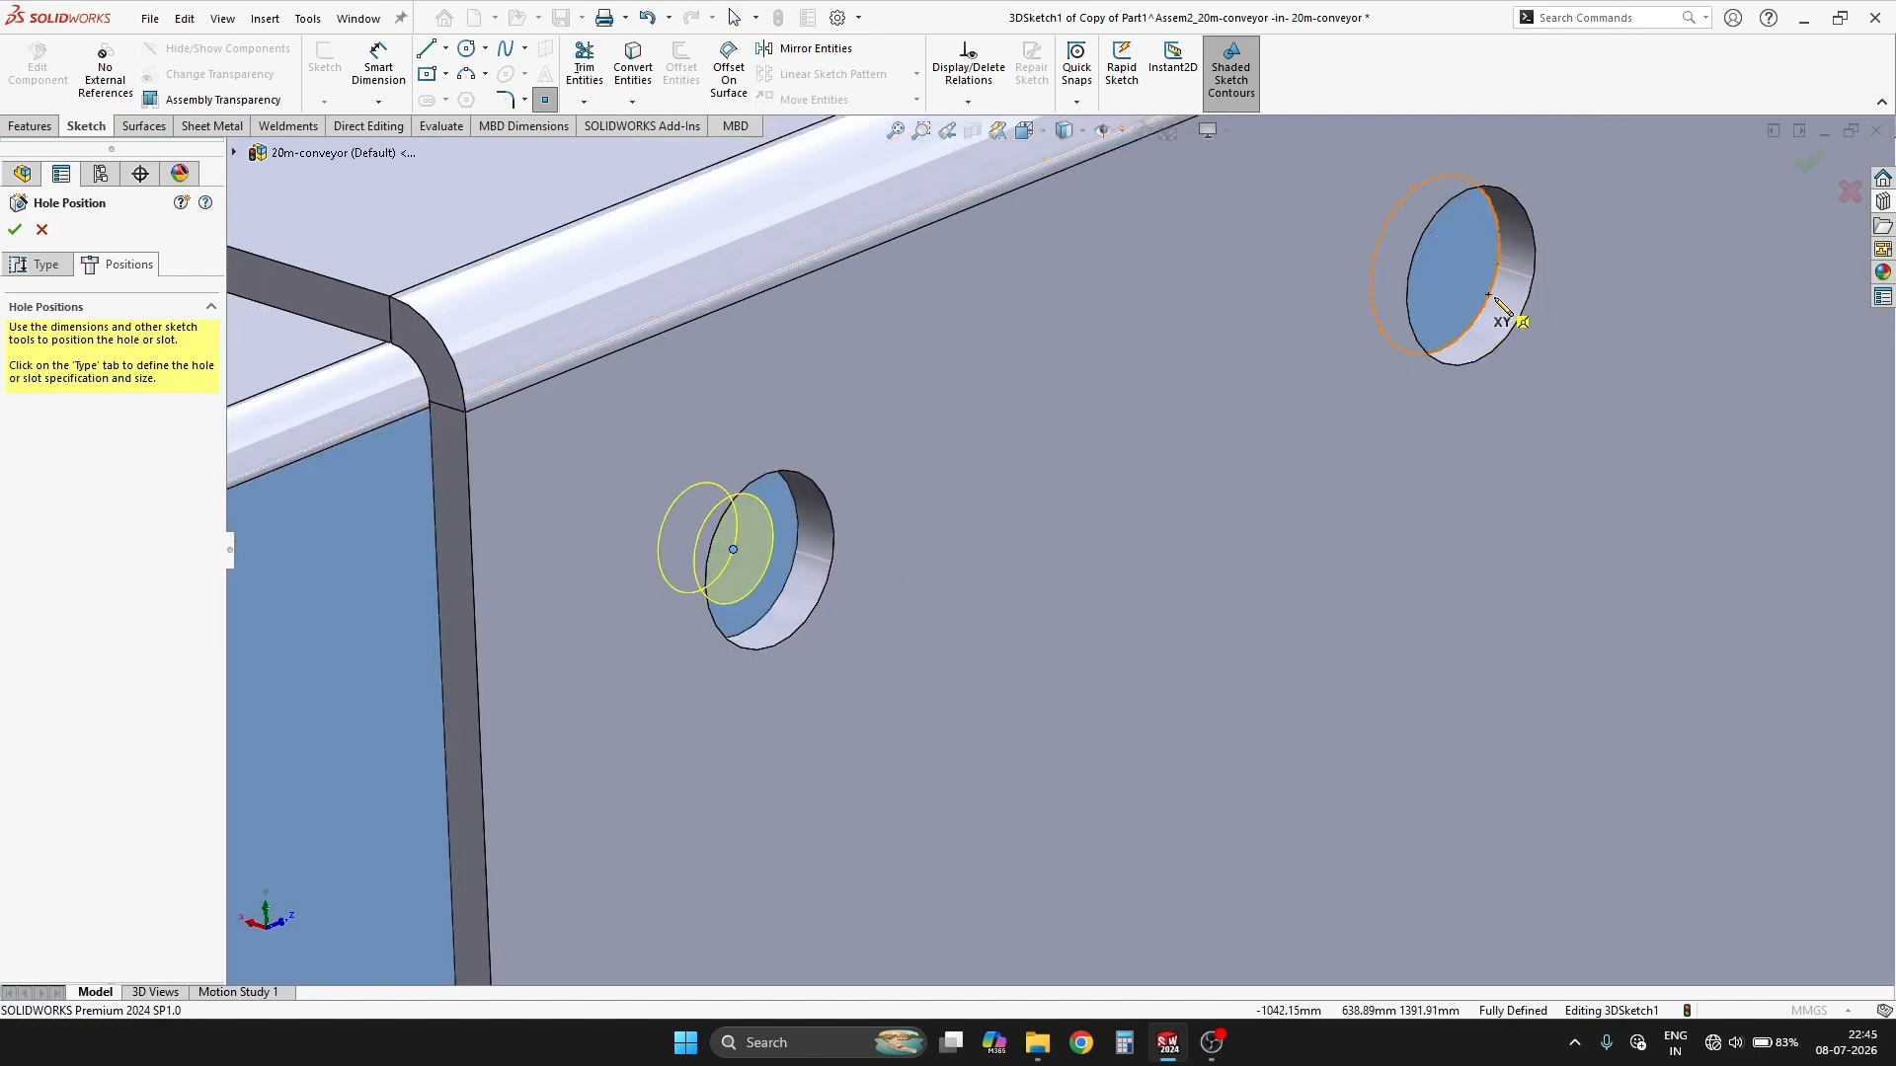
pyautogui.click(1435, 264)
pyautogui.scroll(6, 1407, 346)
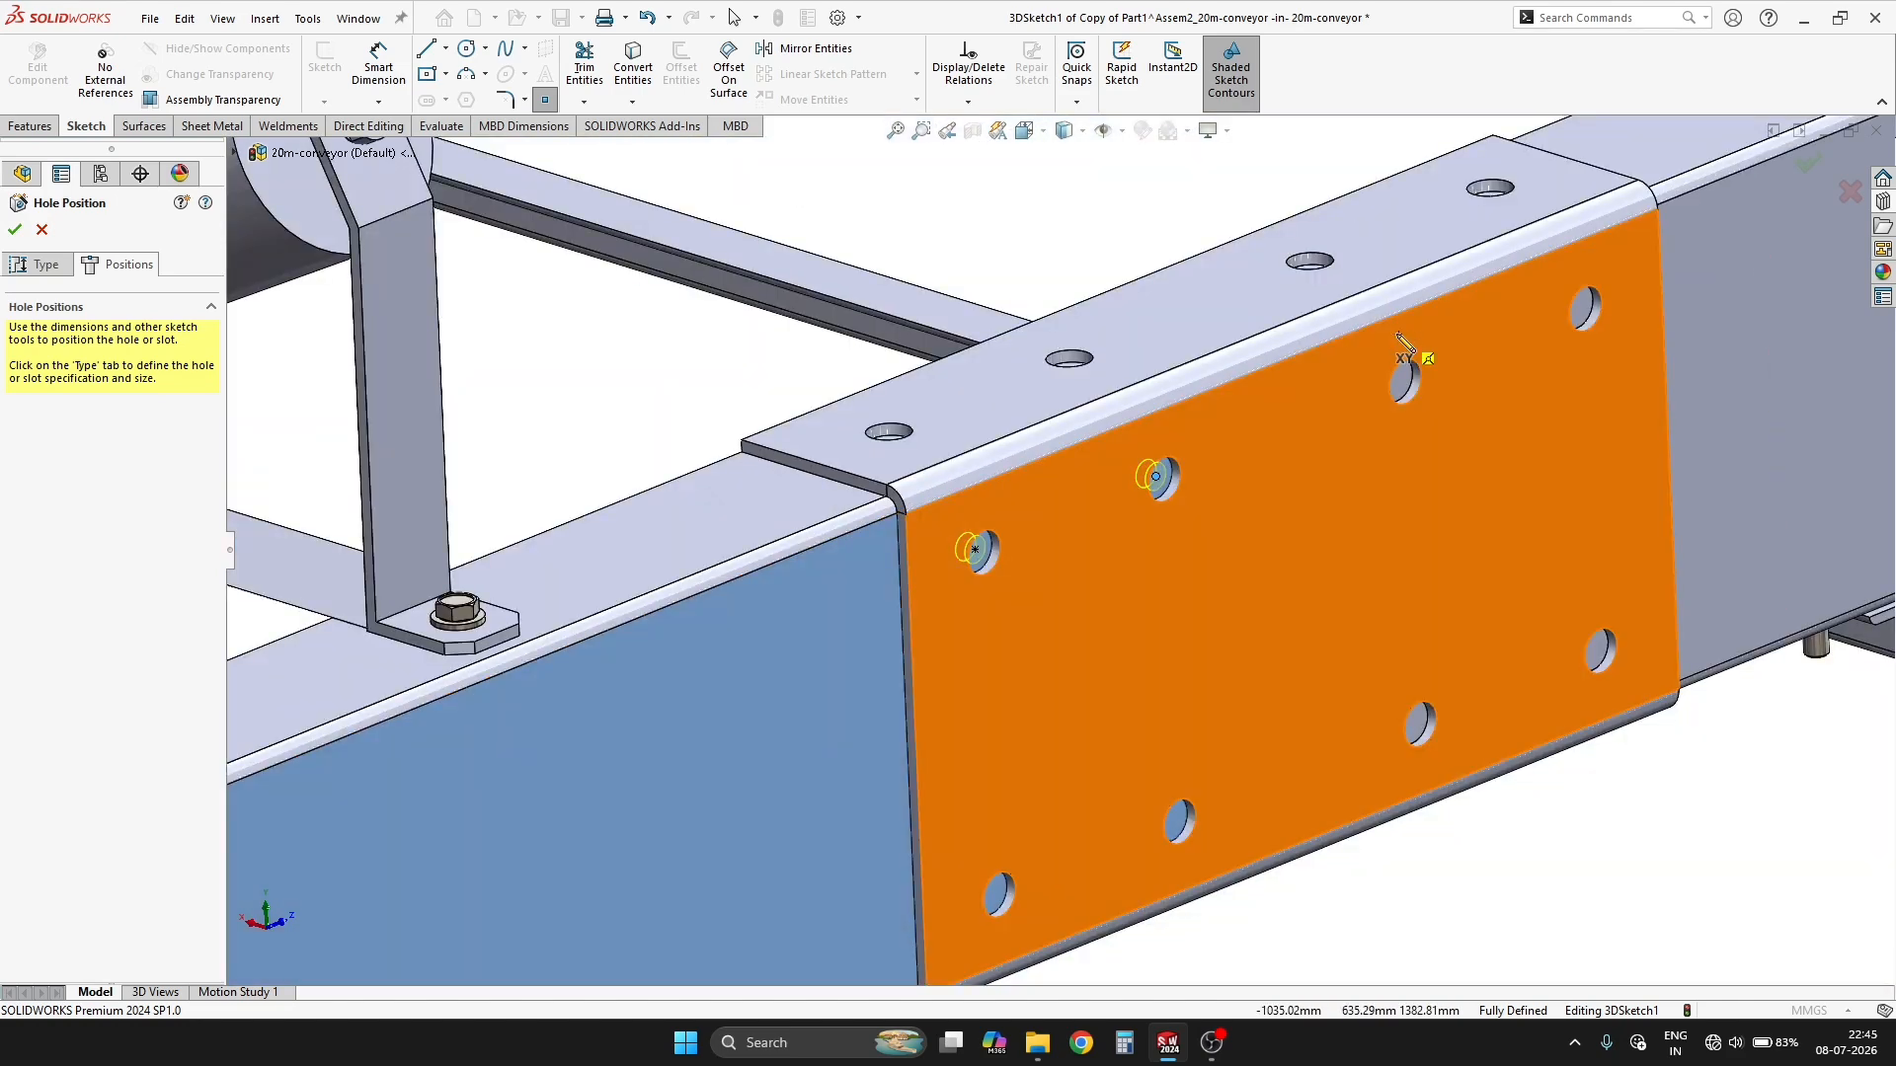
# Place hole points on the channel's top flange at the centres of the two splice plate holes overlapping this channel.
pyautogui.scroll(-4, 1209, 286)
pyautogui.moveTo(1200, 337); pyautogui.dragTo(1203, 404, button='middle')
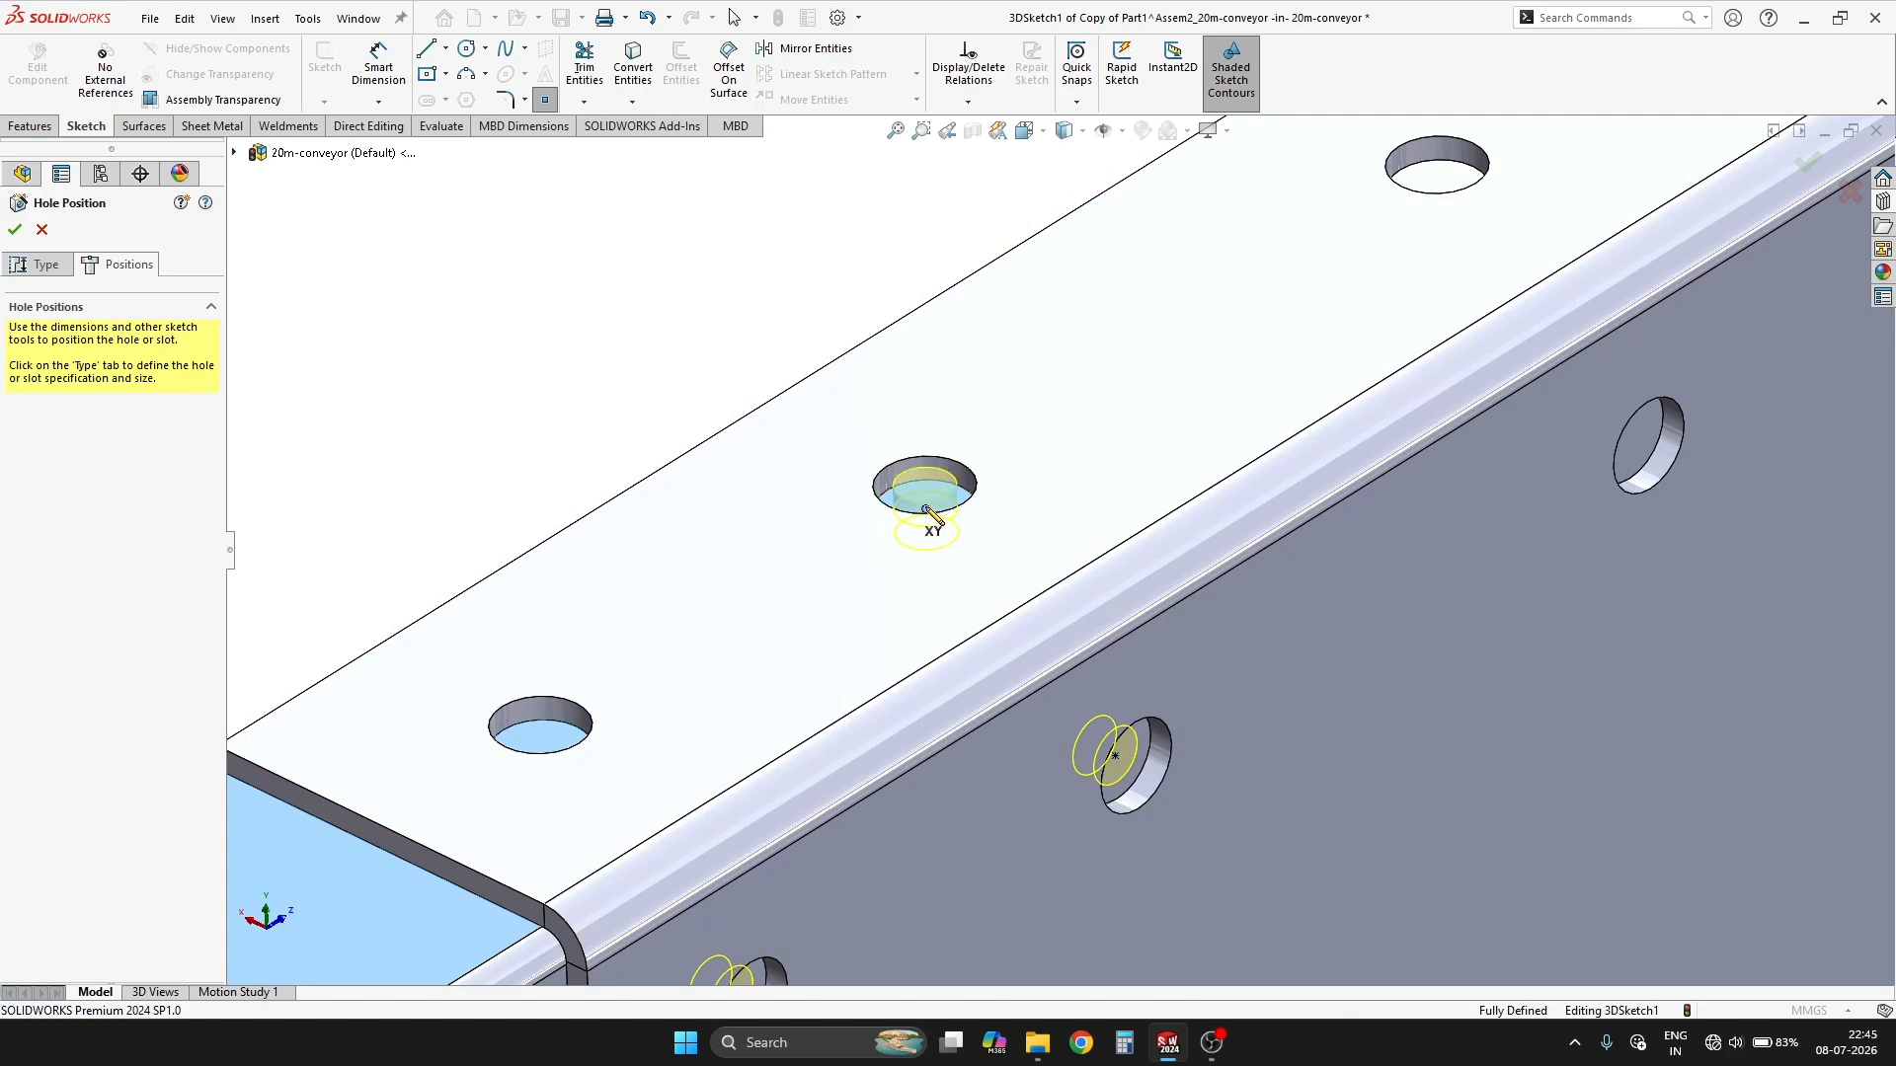
pyautogui.click(925, 509)
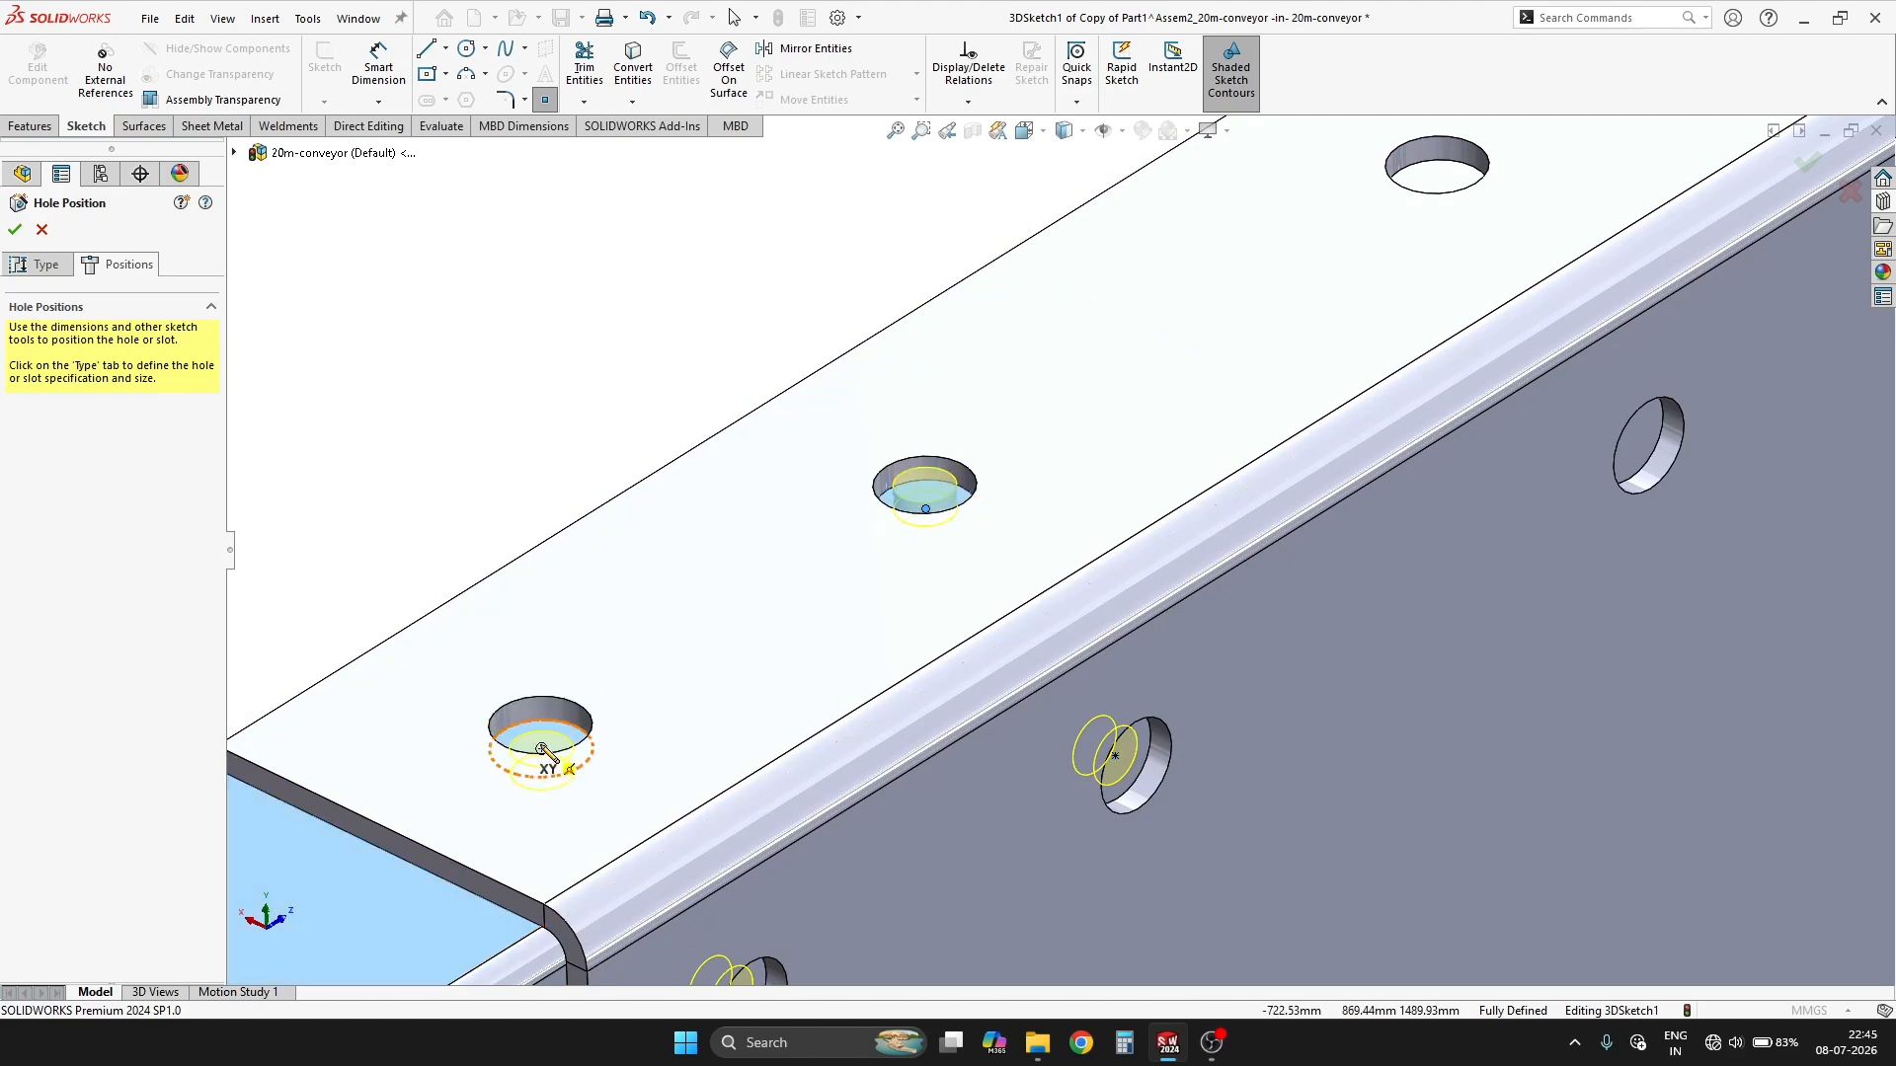
pyautogui.click(541, 749)
pyautogui.scroll(6, 1020, 725)
pyautogui.moveTo(1029, 699); pyautogui.dragTo(1012, 606, button='middle')
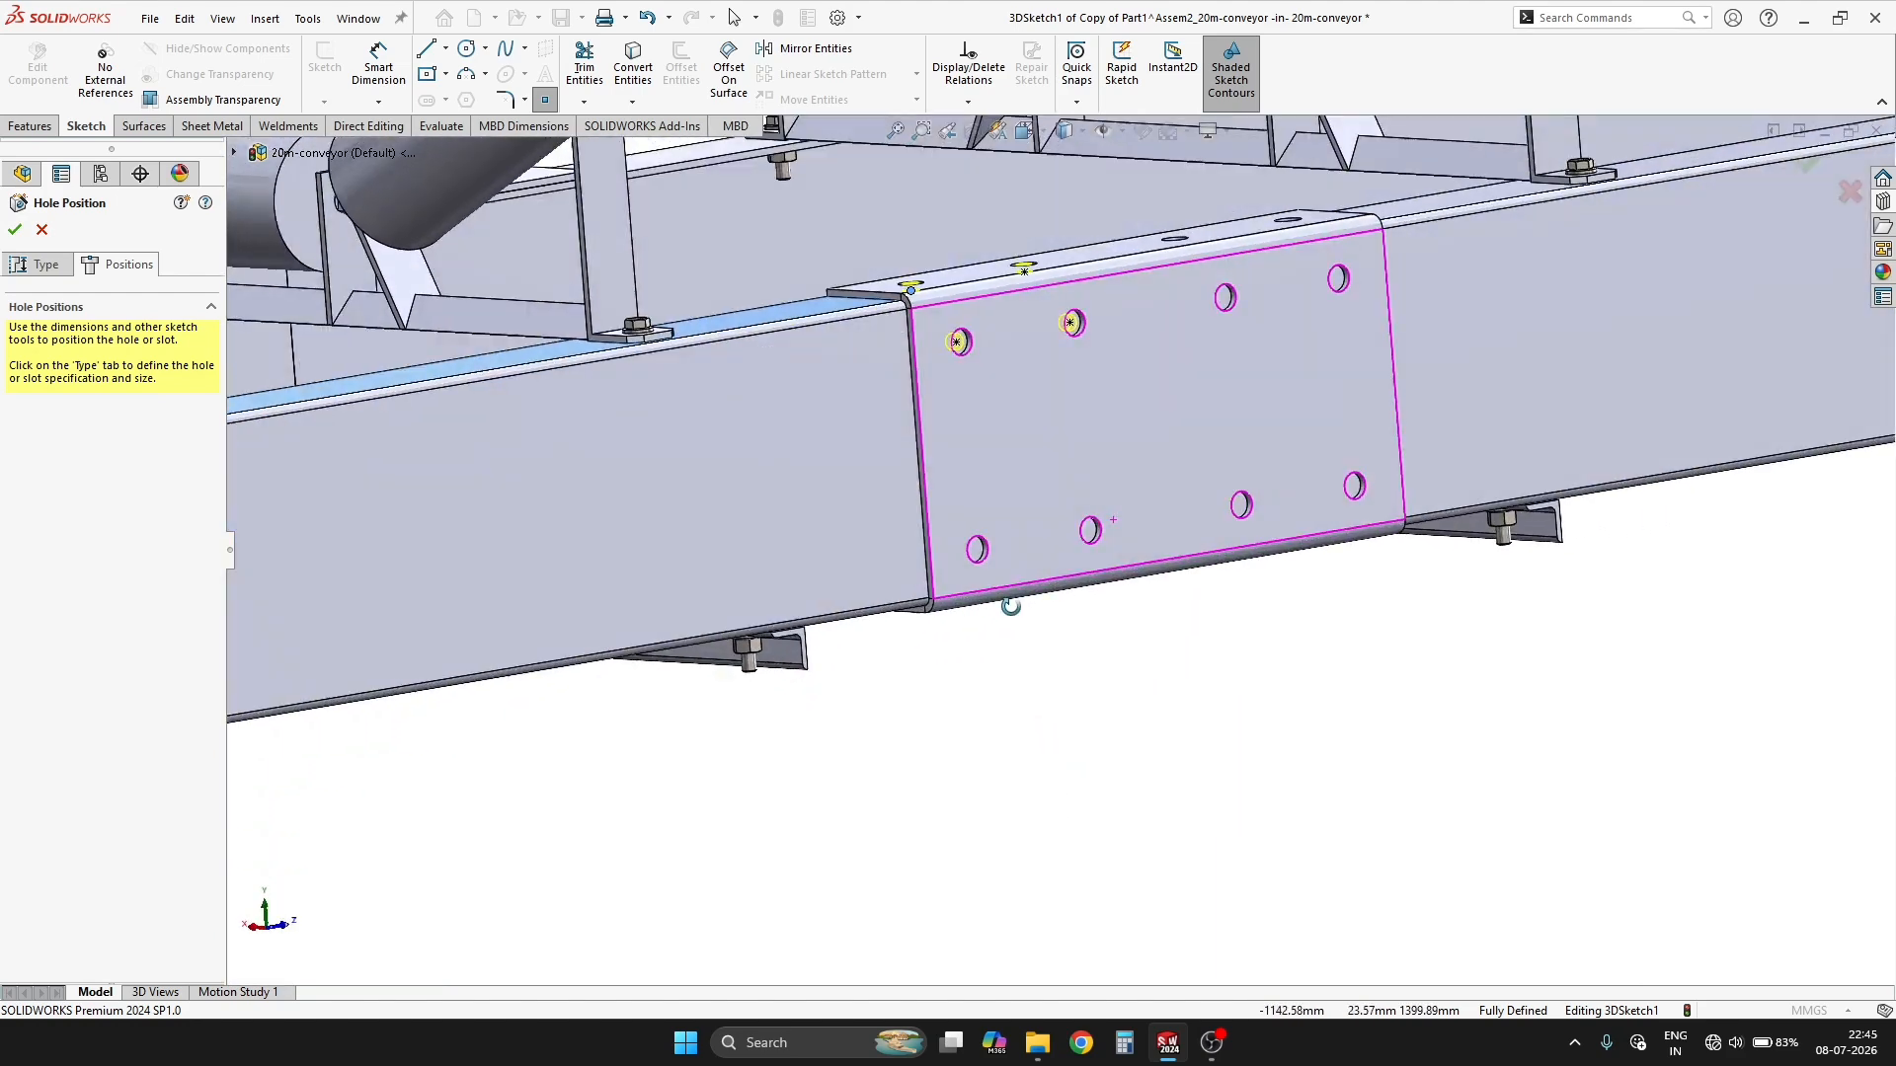
# Place hole points on the channel's web at the centres of the two lower splice plate holes.
pyautogui.scroll(-4, 983, 553)
pyautogui.scroll(-3, 980, 565)
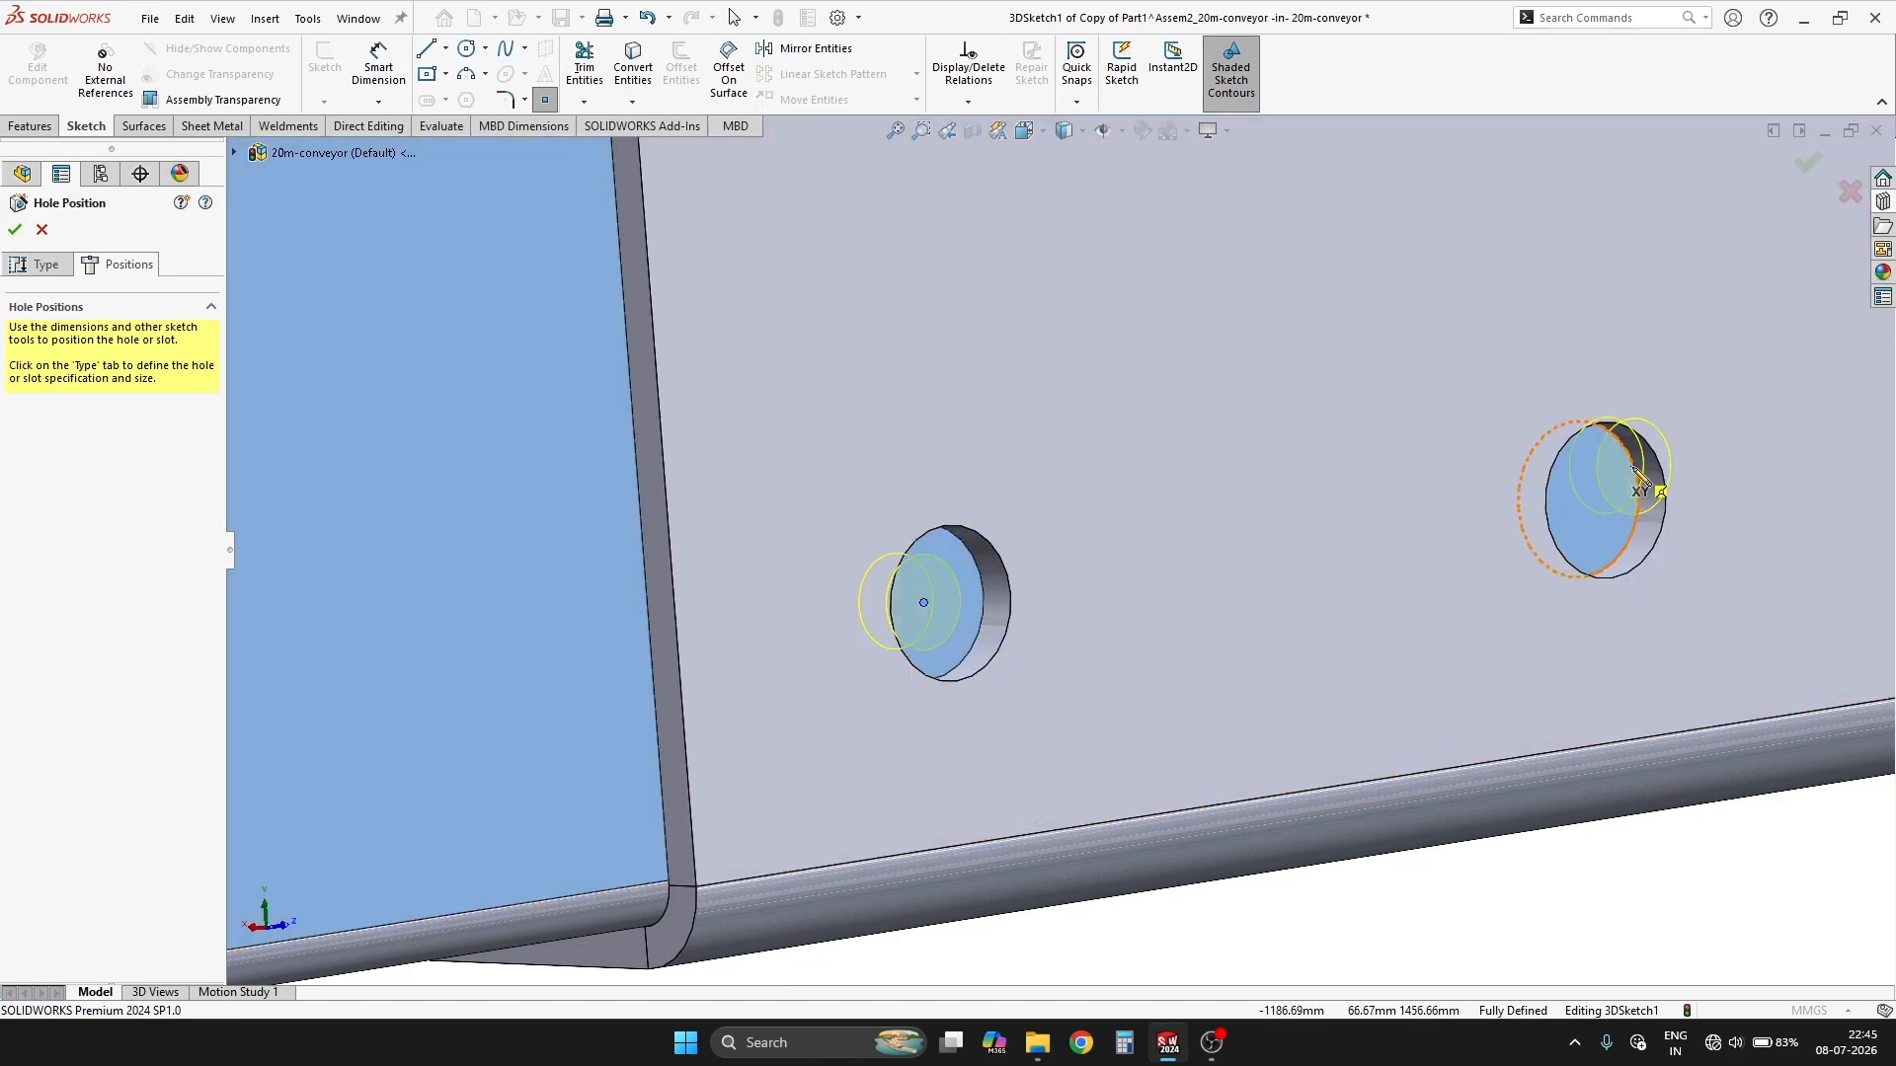
pyautogui.click(1579, 499)
# Place hole points on the channel's bottom flange at the centres of the two underlying splice plate holes.
pyautogui.moveTo(1579, 498); pyautogui.dragTo(1245, 676, button='middle')
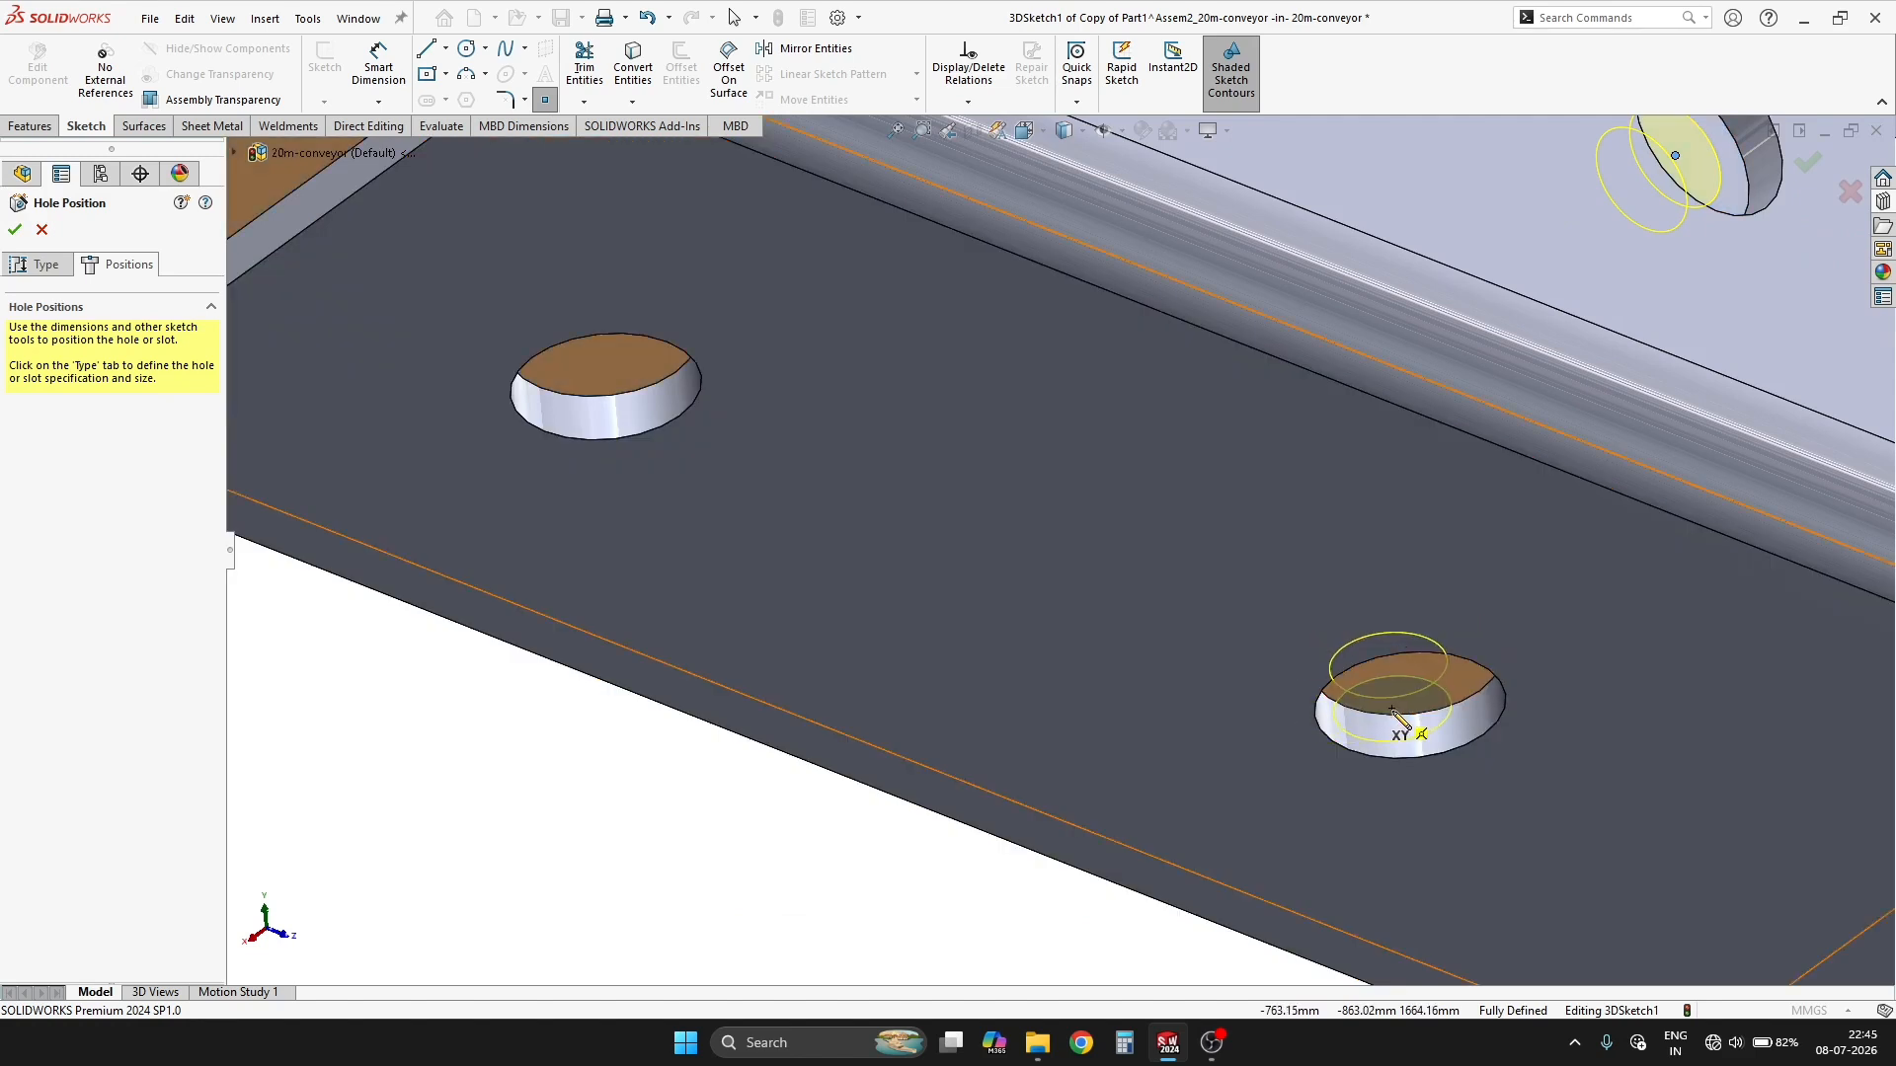
pyautogui.click(1407, 662)
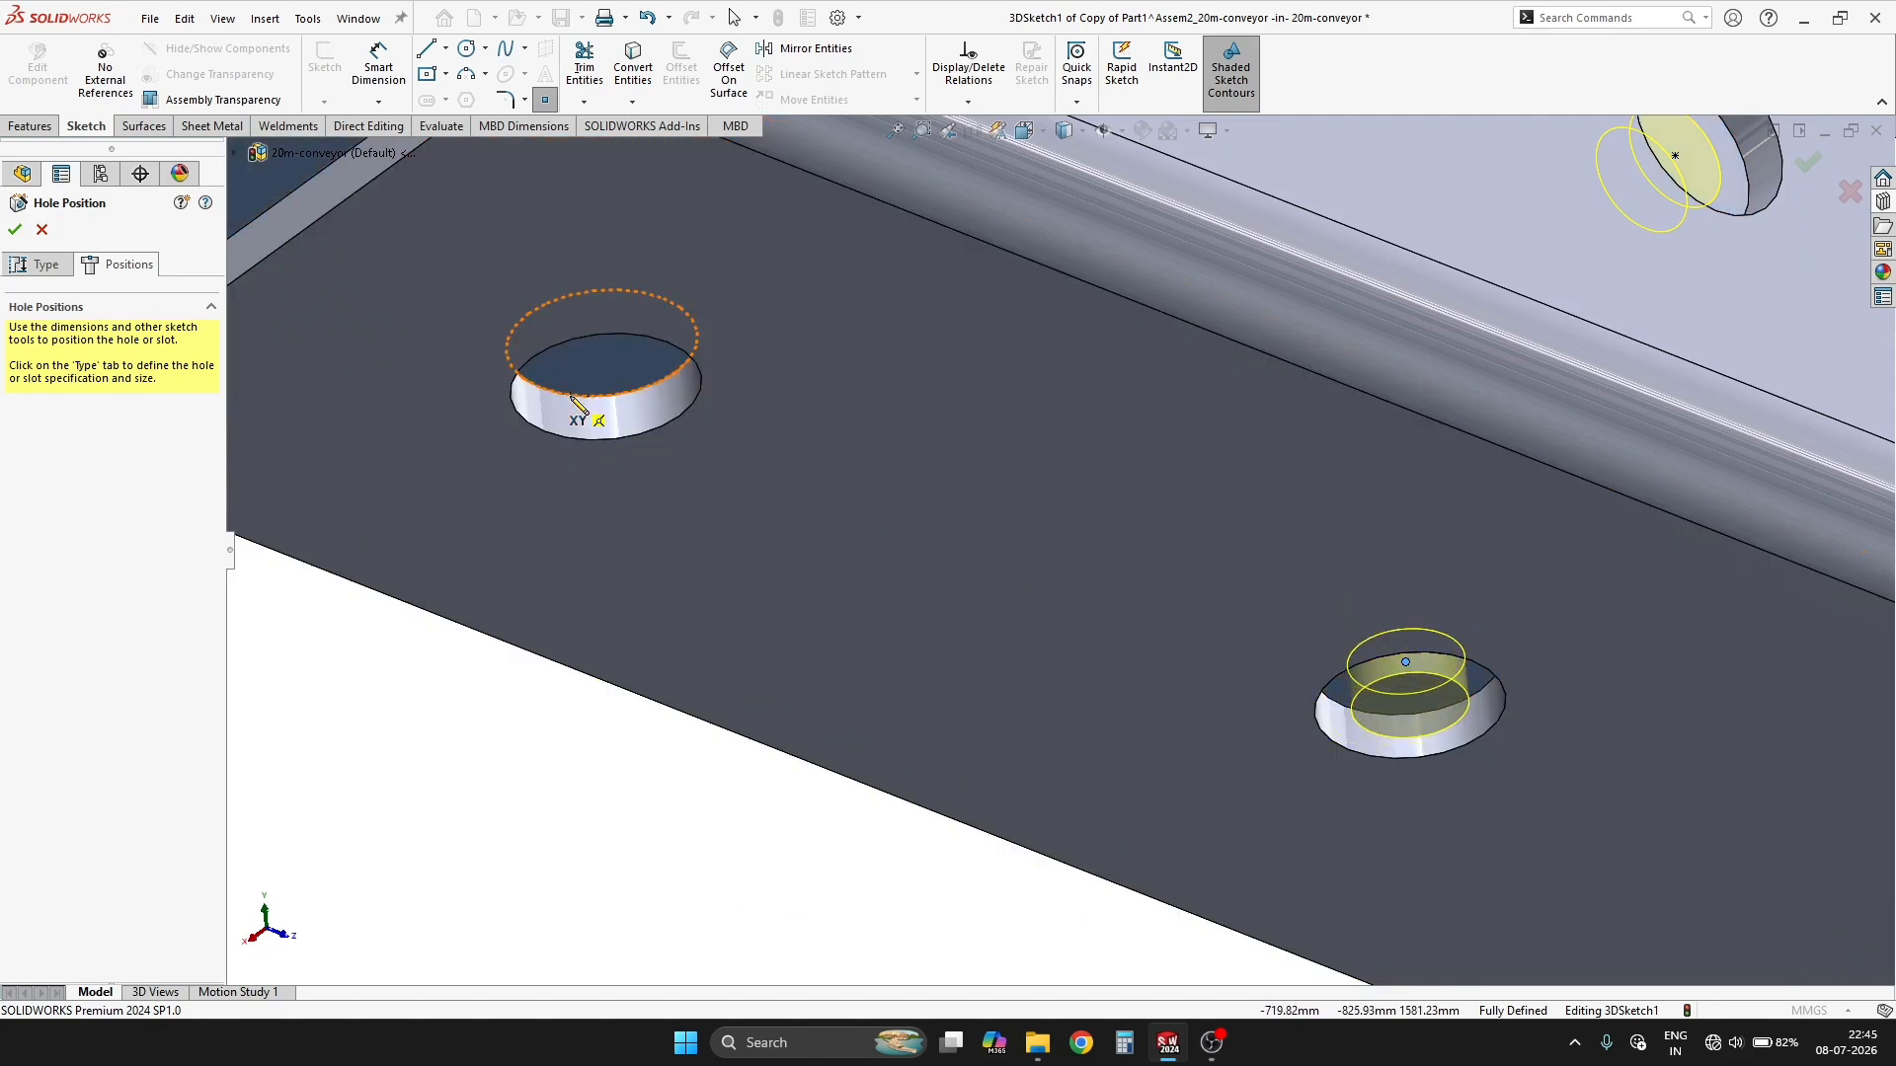
pyautogui.click(614, 374)
pyautogui.scroll(3, 1109, 487)
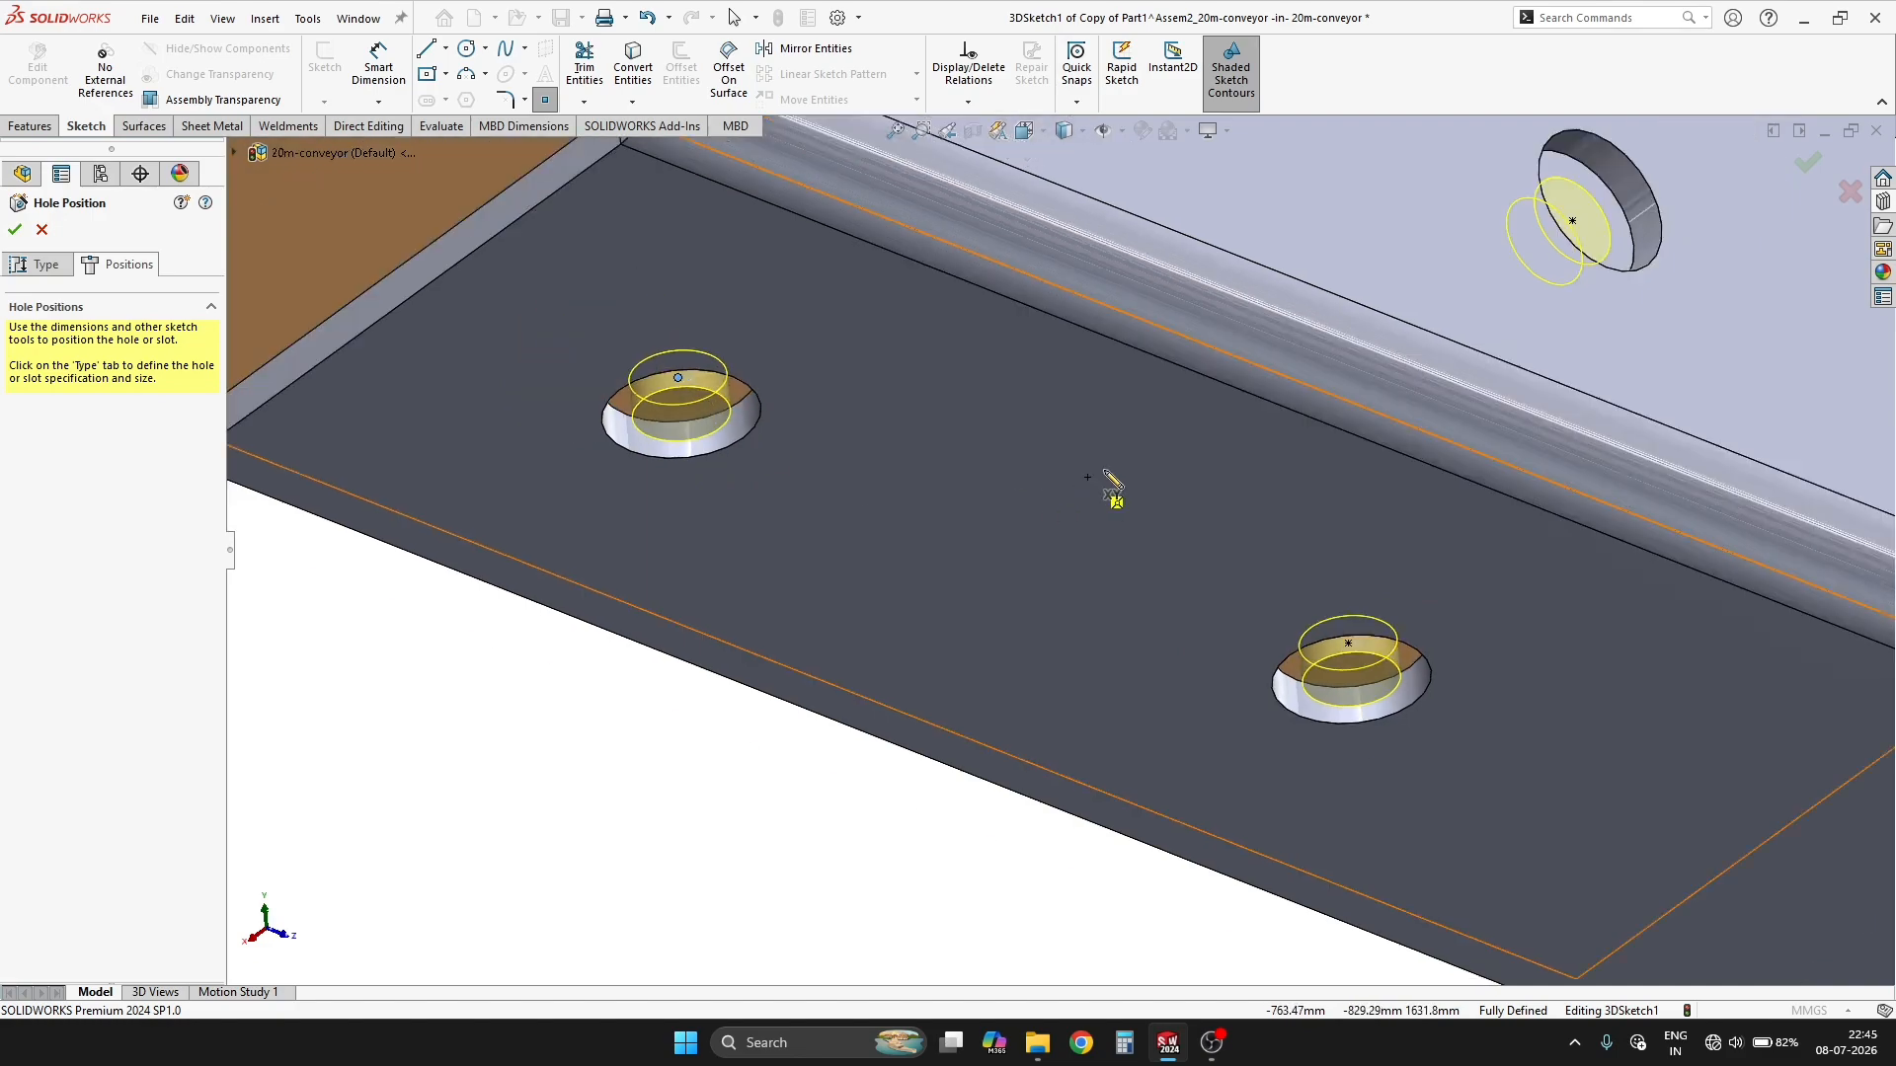
pyautogui.moveTo(1109, 487)
pyautogui.mouseDown(button='middle')
pyautogui.moveTo(1273, 506)
pyautogui.moveTo(1293, 817)
pyautogui.mouseUp(button='middle')
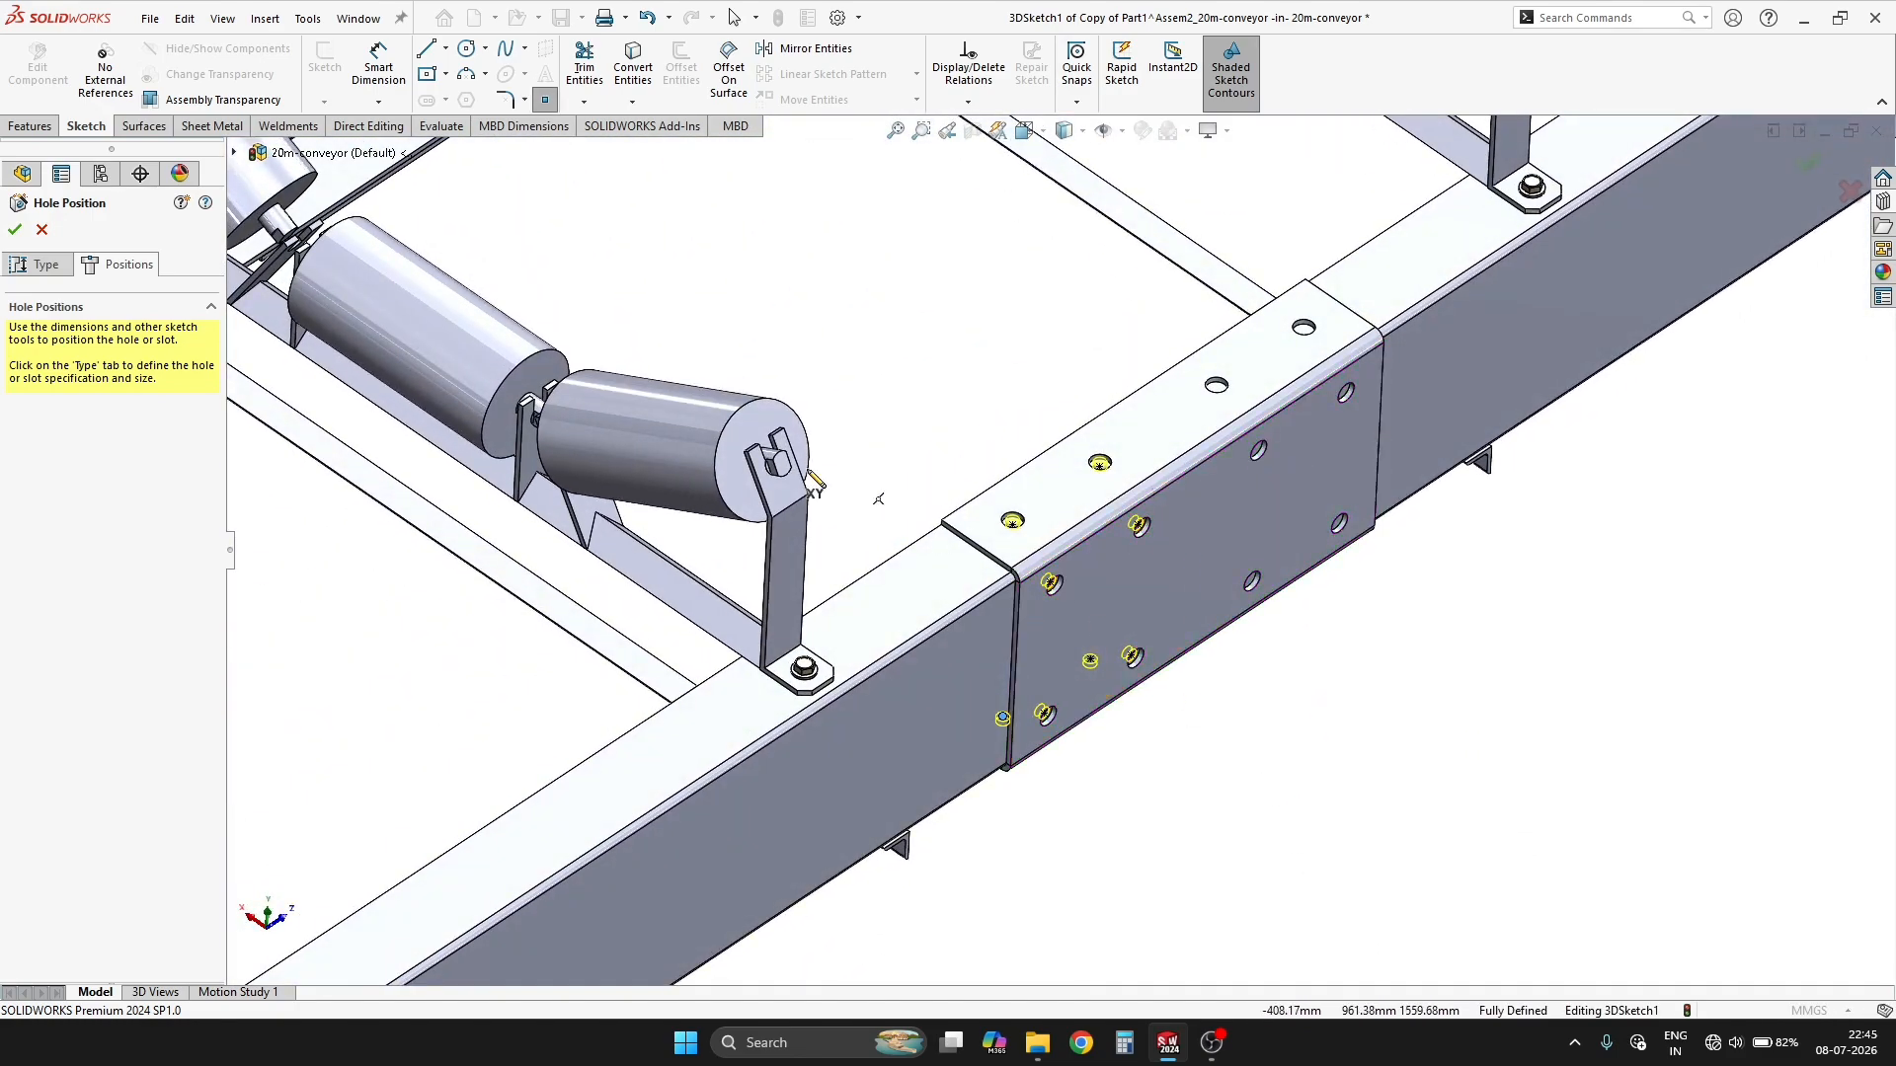
# Set the clearance hole size to M20 and create the holes in the channel.
pyautogui.click(39, 272)
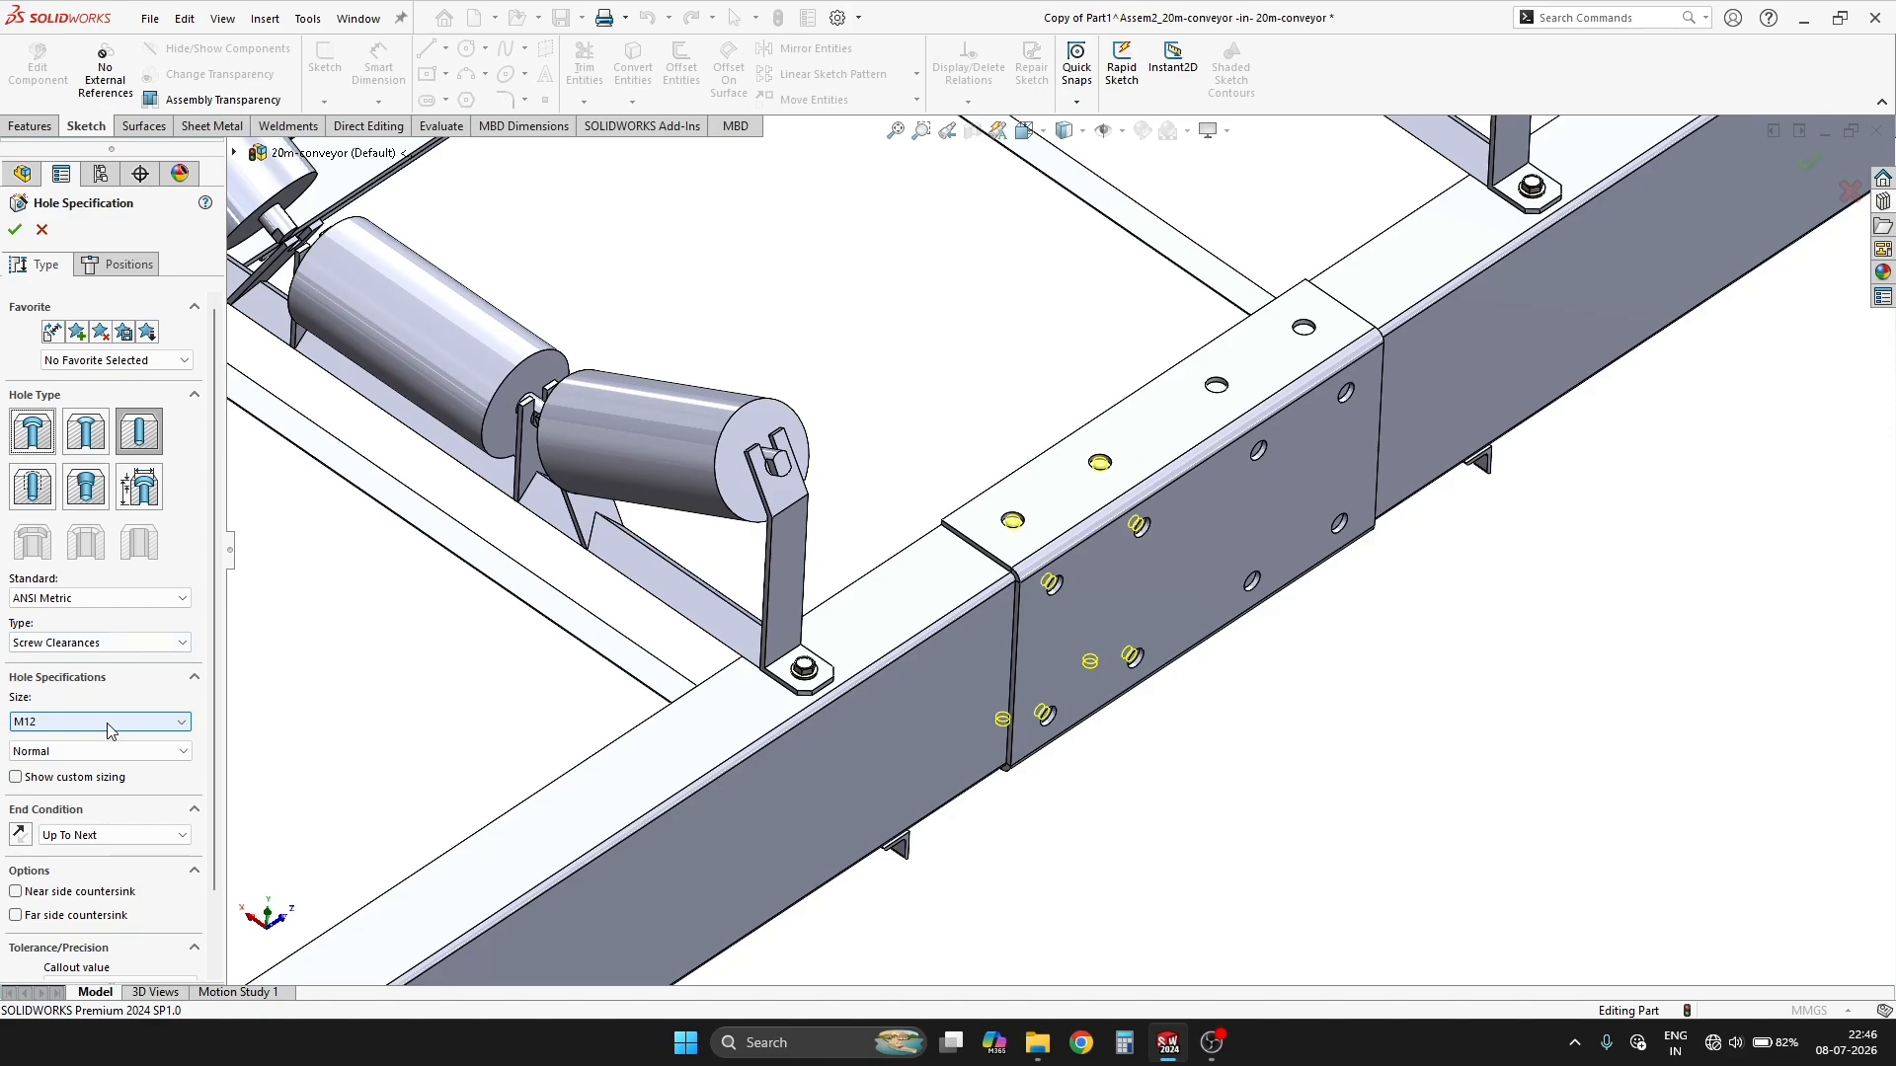
pyautogui.click(109, 729)
pyautogui.click(100, 828)
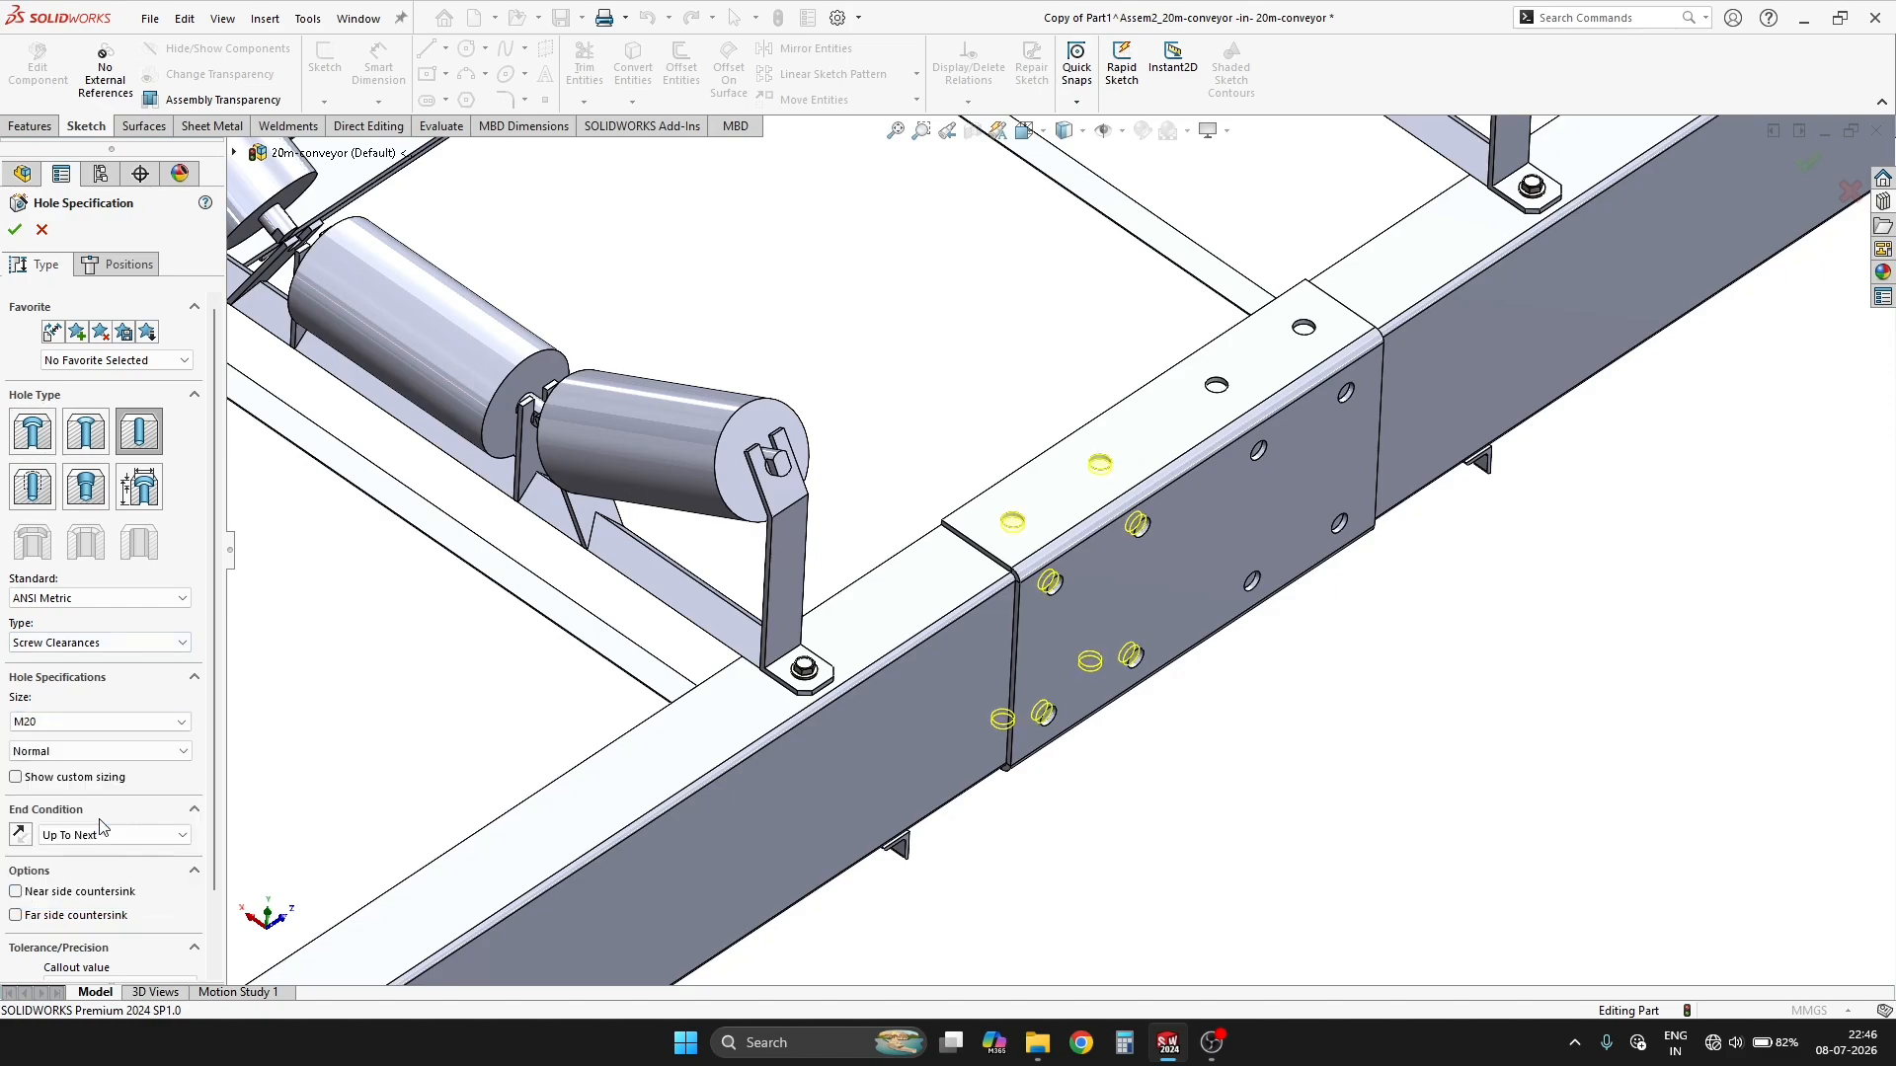
pyautogui.scroll(5, 1151, 432)
pyautogui.moveTo(1152, 431); pyautogui.dragTo(1115, 385, button='middle')
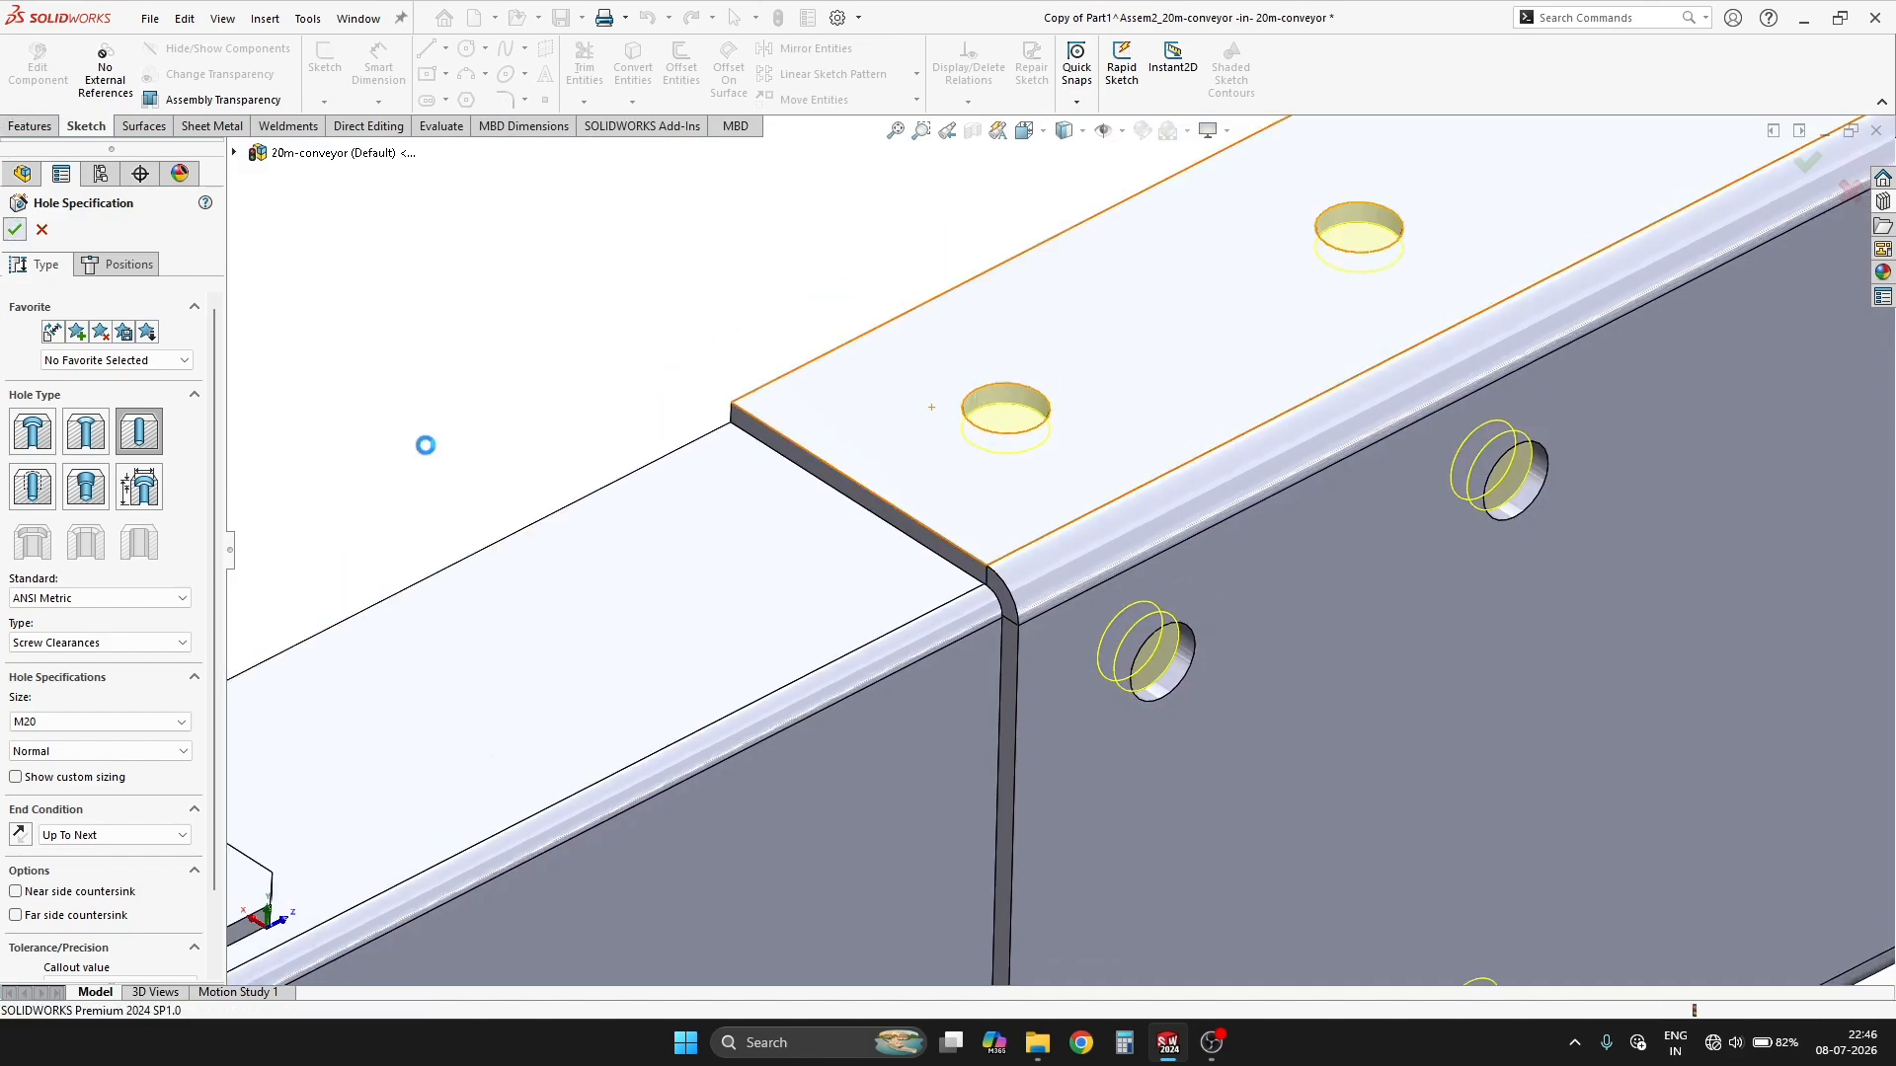
pyautogui.scroll(9, 1293, 507)
pyautogui.moveTo(1313, 743); pyautogui.dragTo(1302, 685, button='middle')
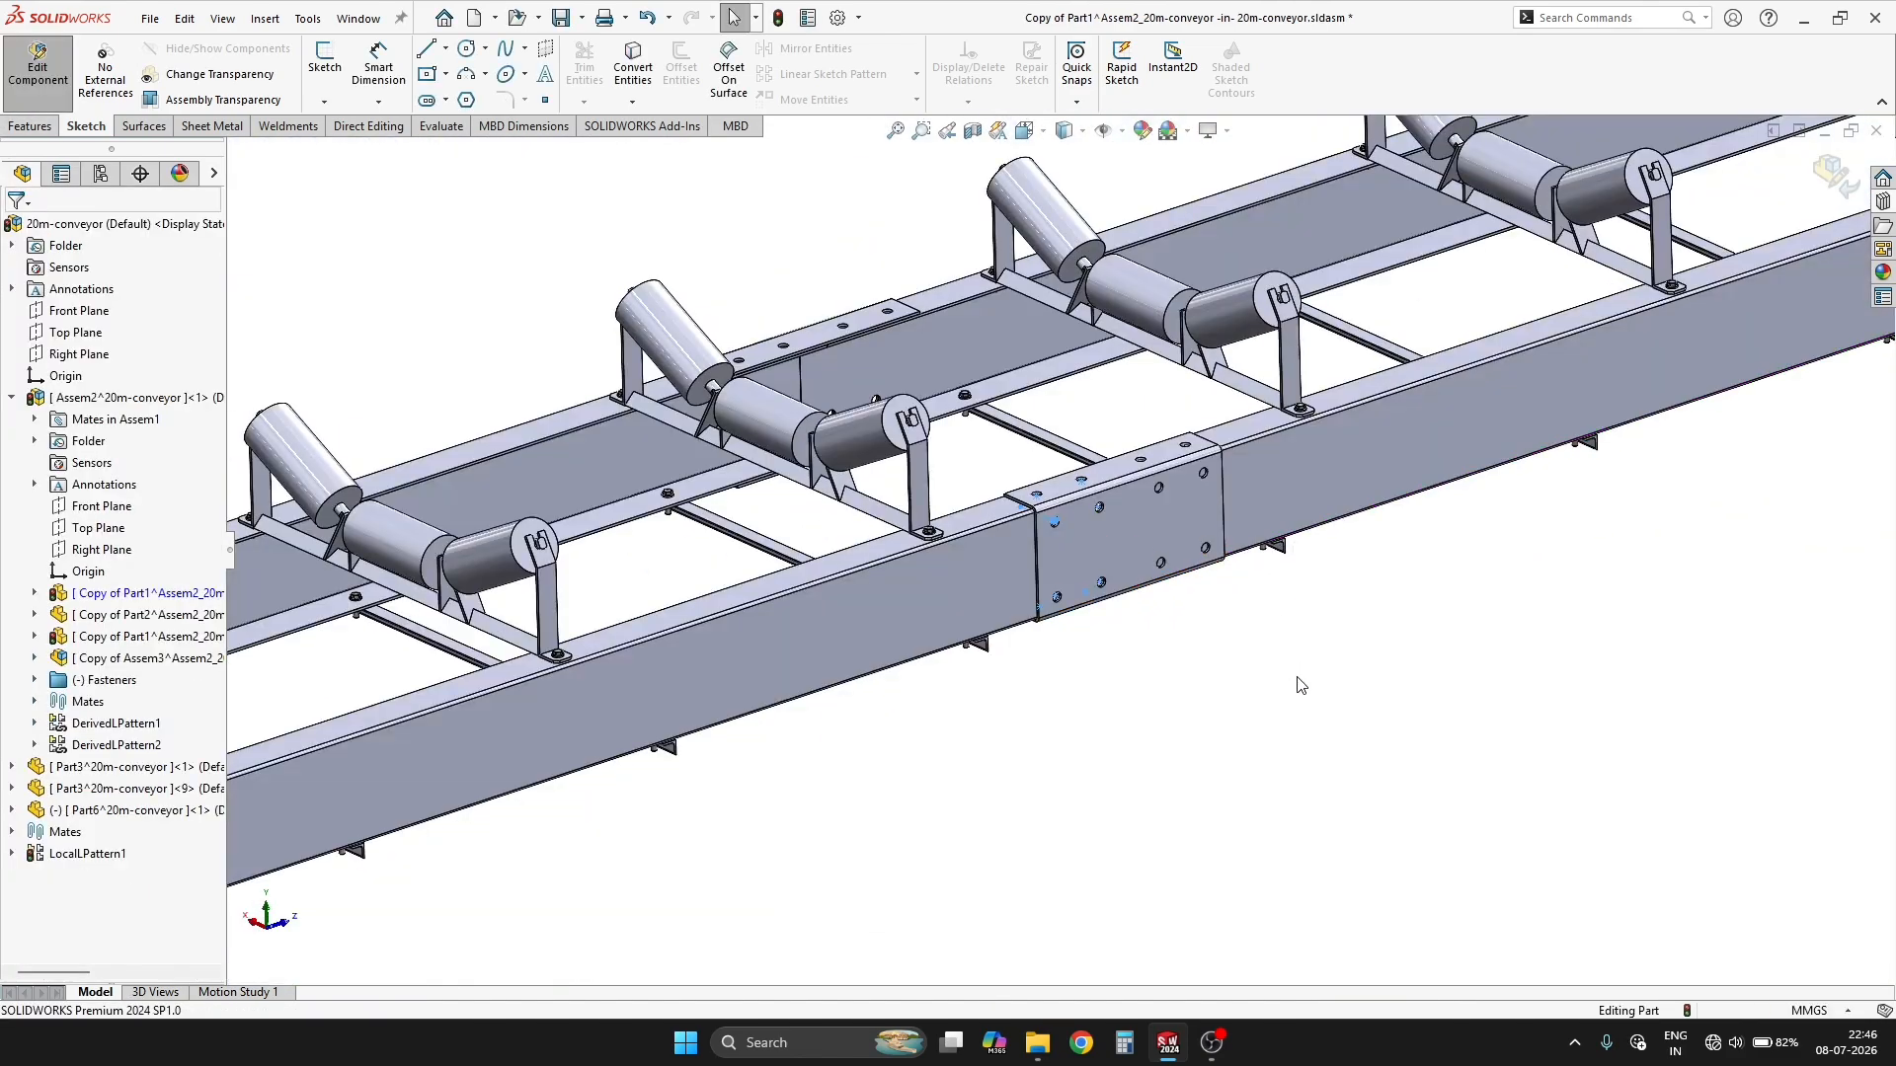
pyautogui.click(1242, 668)
pyautogui.scroll(3, 1242, 668)
pyautogui.moveTo(1105, 546)
pyautogui.mouseDown(button='middle')
pyautogui.moveTo(1046, 478)
pyautogui.moveTo(1135, 534)
pyautogui.mouseUp(button='middle')
pyautogui.scroll(5, 1485, 513)
pyautogui.scroll(-6, 1491, 491)
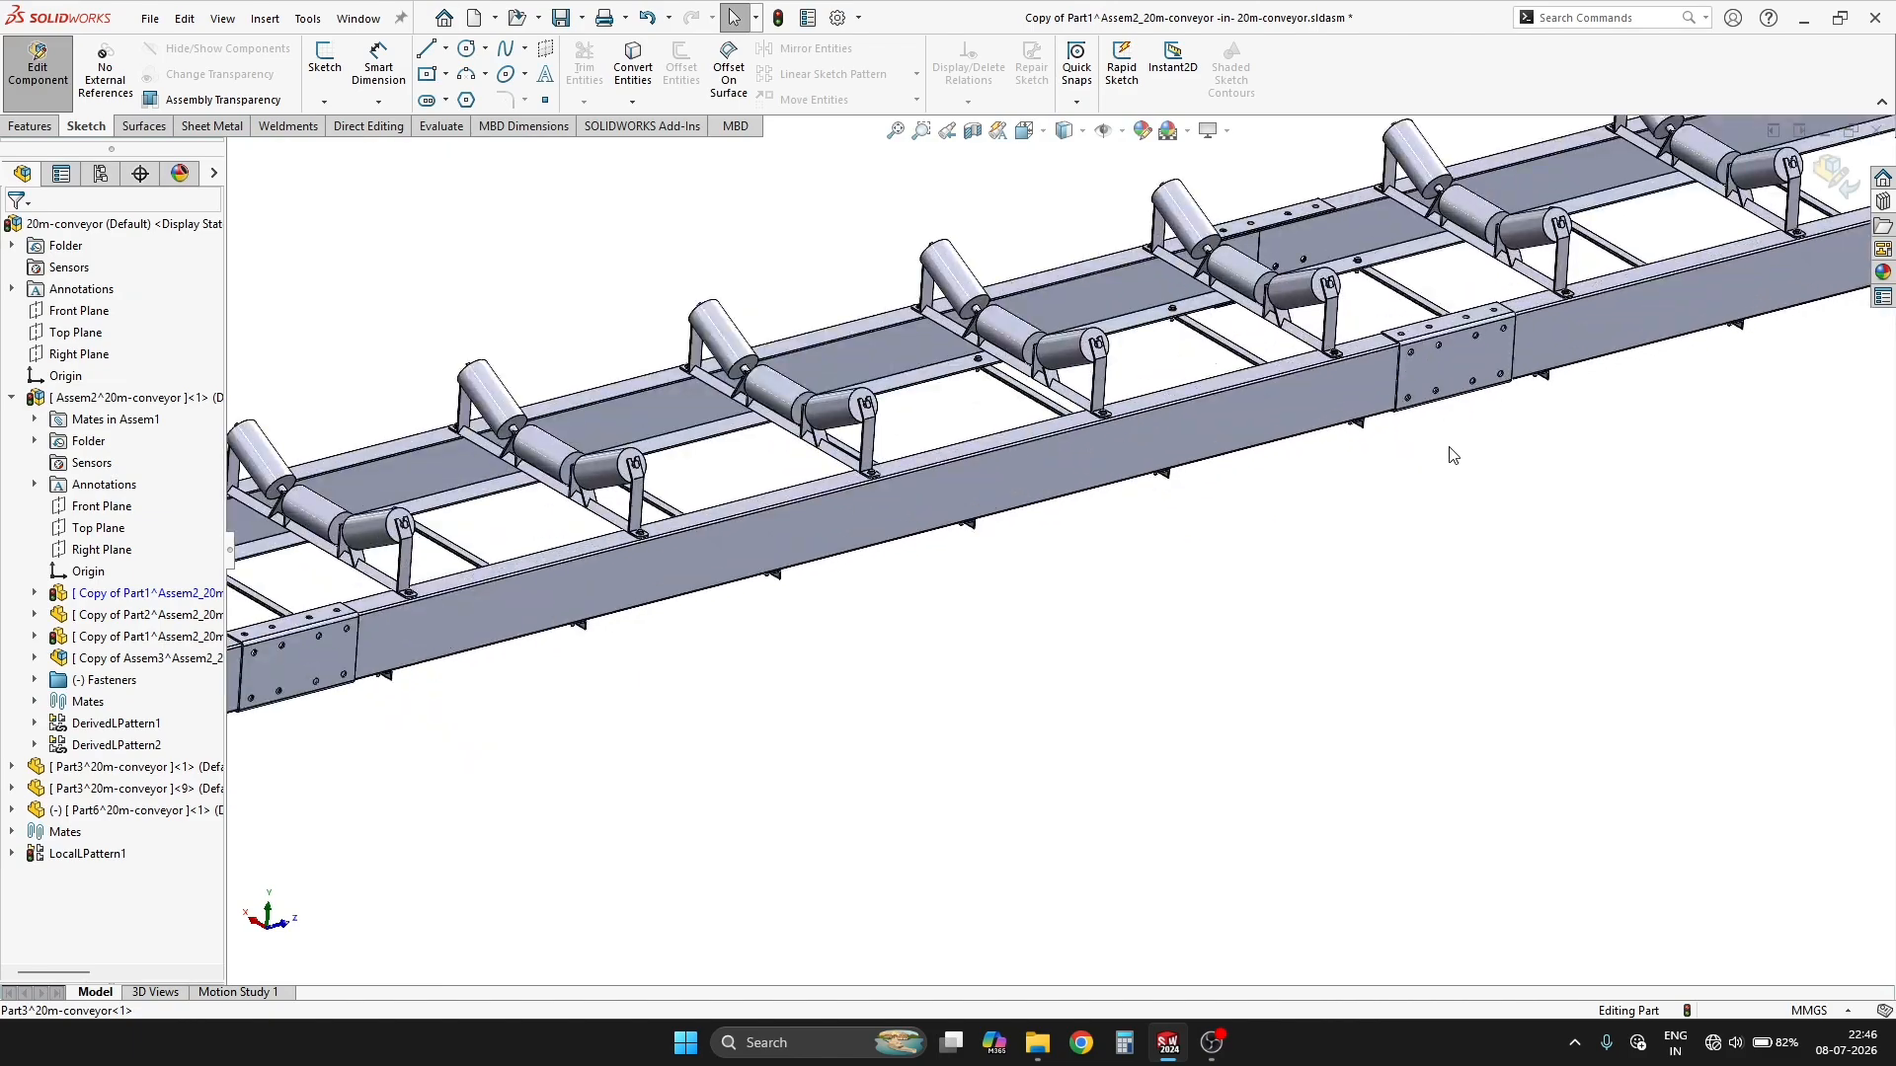
# Review the splice joints along the frame and finish editing the channel to return to the top-level assembly.
pyautogui.scroll(-6, 1412, 434)
pyautogui.scroll(2, 1421, 452)
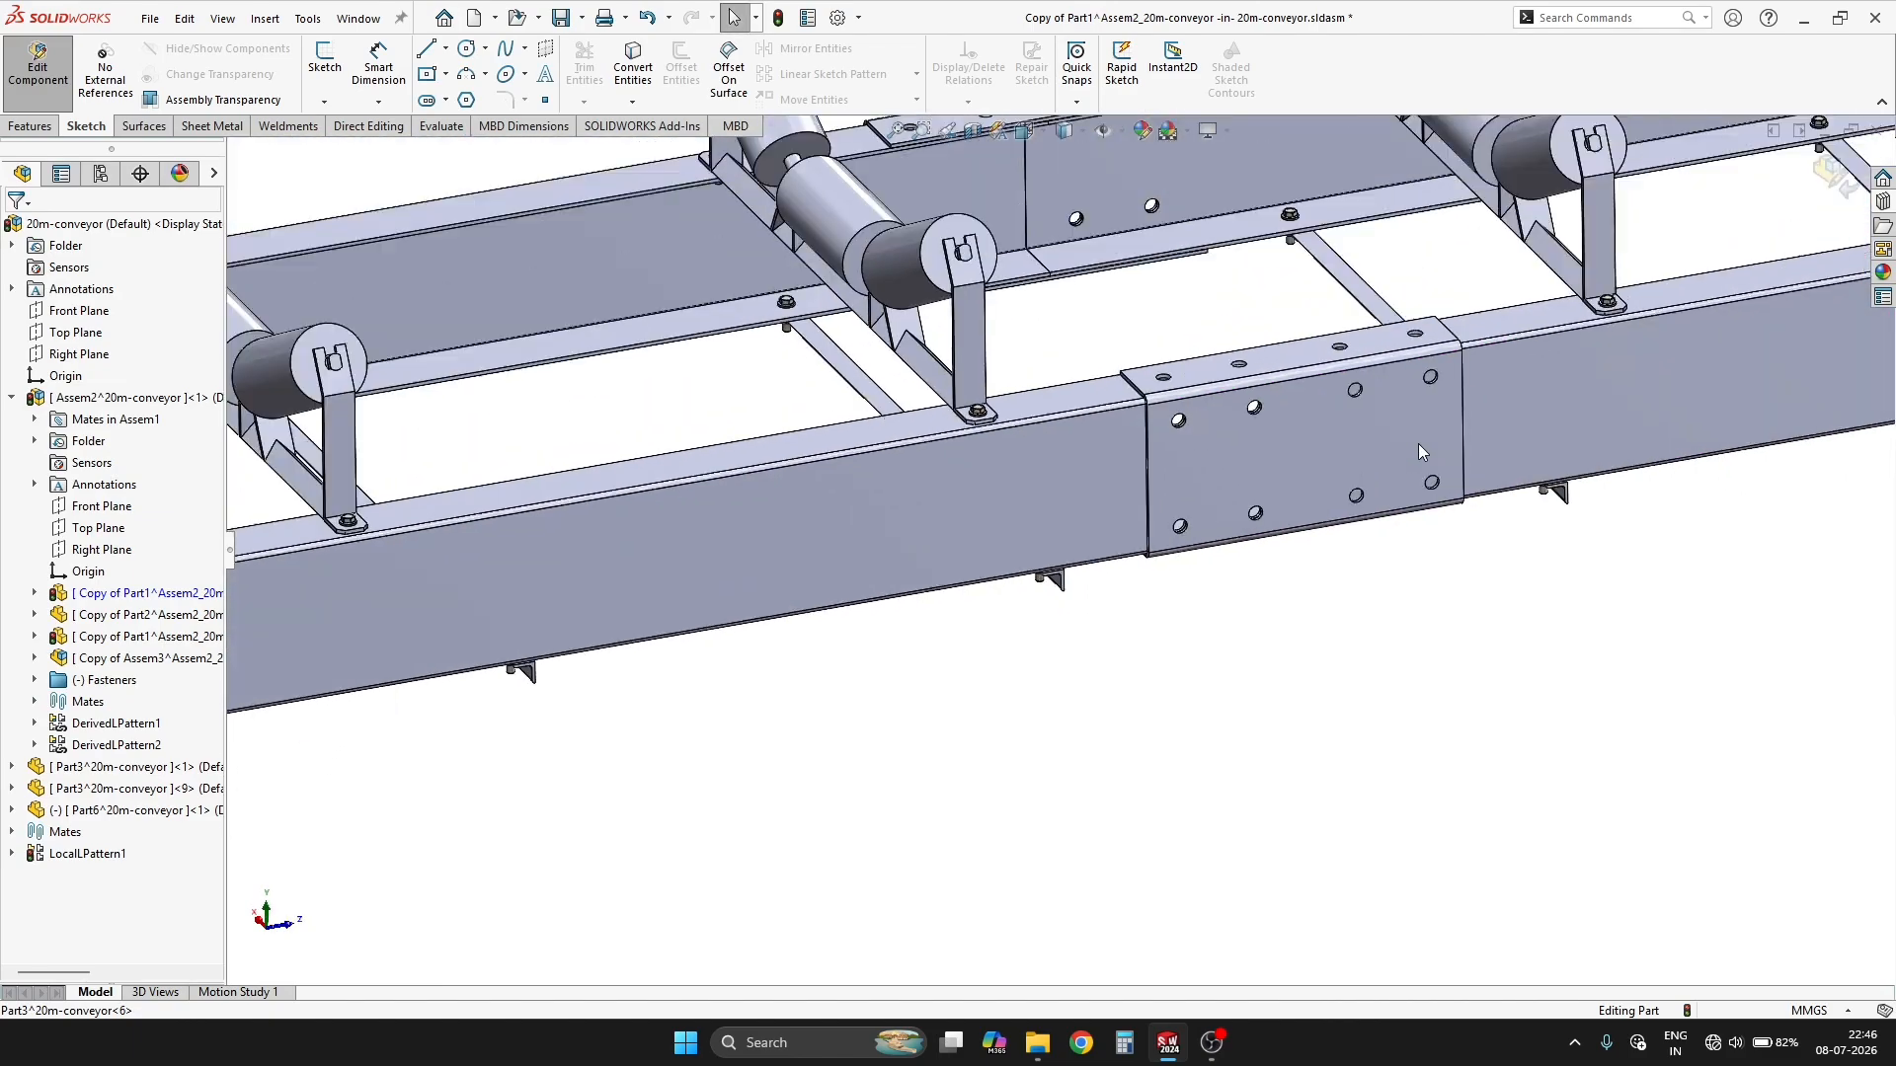
pyautogui.scroll(10, 1420, 451)
pyautogui.keyDown('ctrl'); pyautogui.moveTo(988, 593); pyautogui.dragTo(1431, 420, button='middle'); pyautogui.keyUp('ctrl')
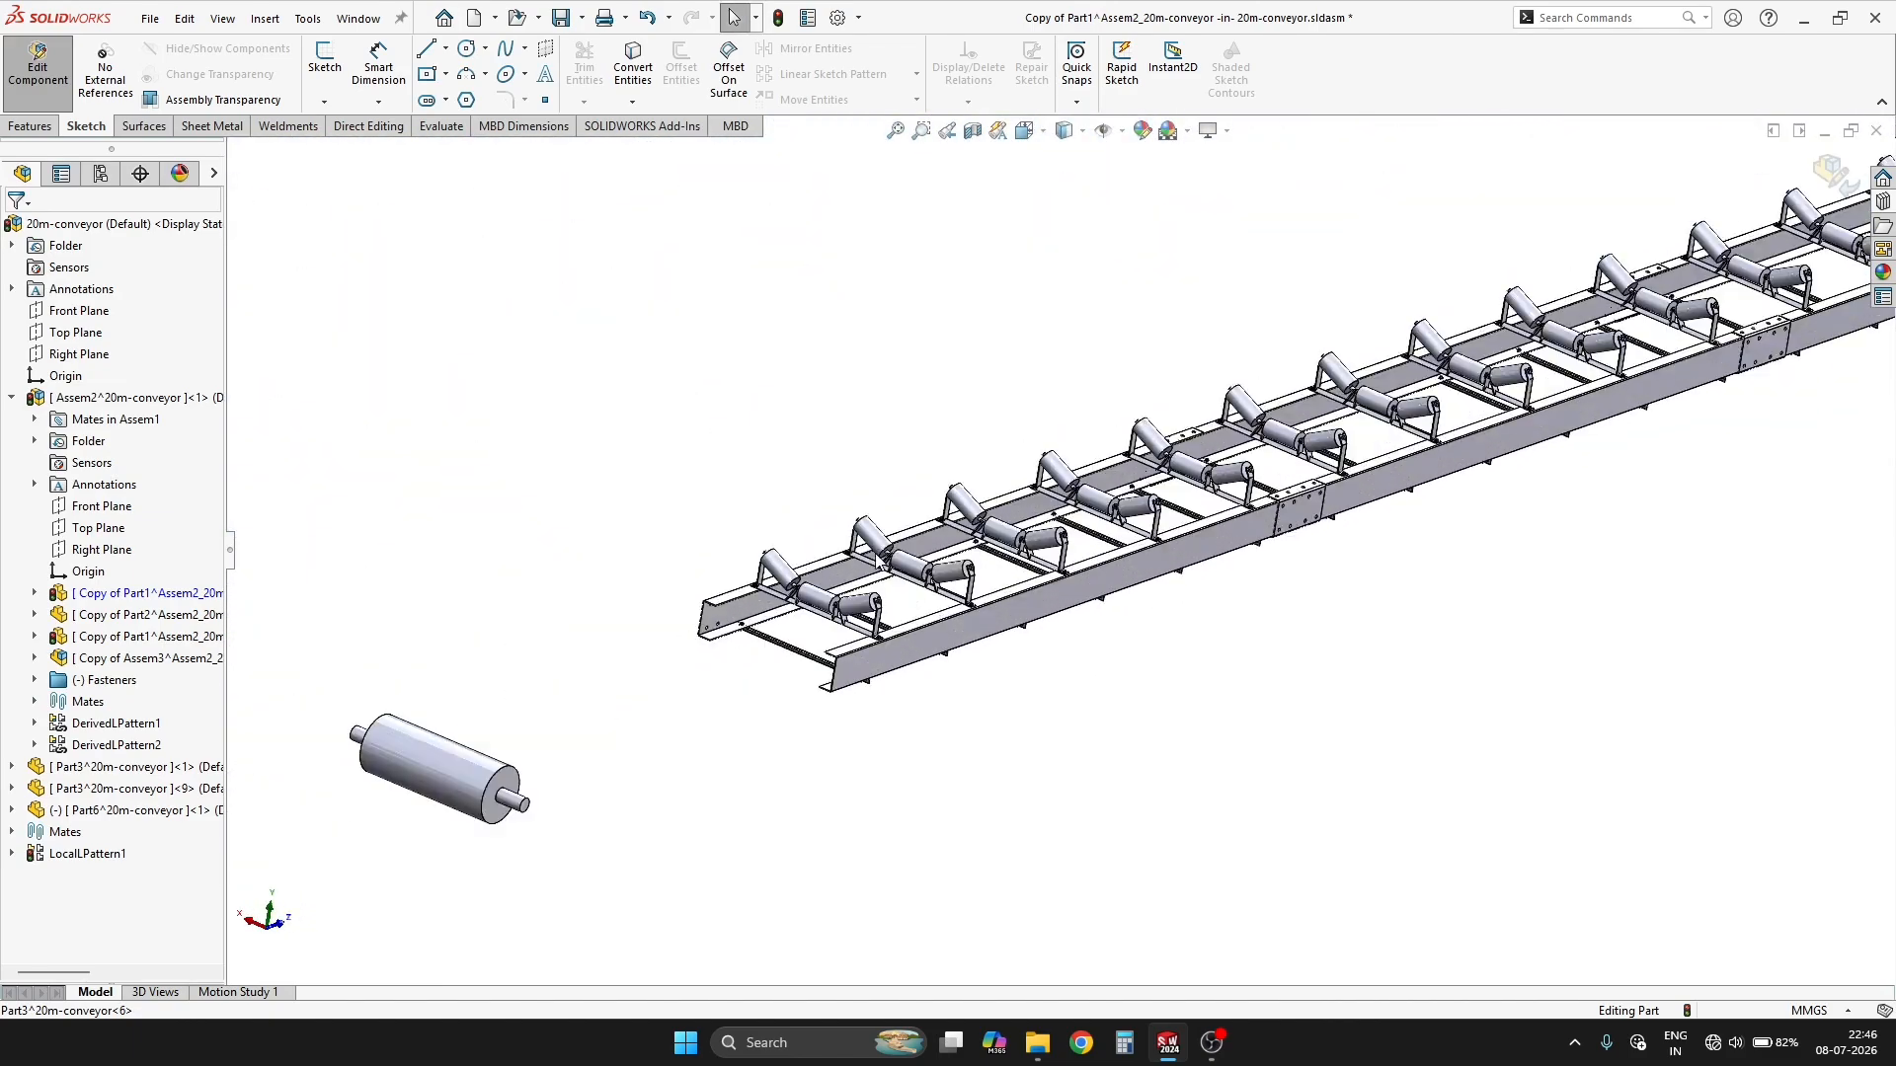
pyautogui.scroll(-6, 1116, 530)
pyautogui.scroll(4, 1480, 538)
pyautogui.scroll(-8, 1414, 476)
pyautogui.moveTo(968, 454); pyautogui.dragTo(1233, 520, button='middle')
pyautogui.scroll(3, 1233, 521)
pyautogui.click(1832, 175)
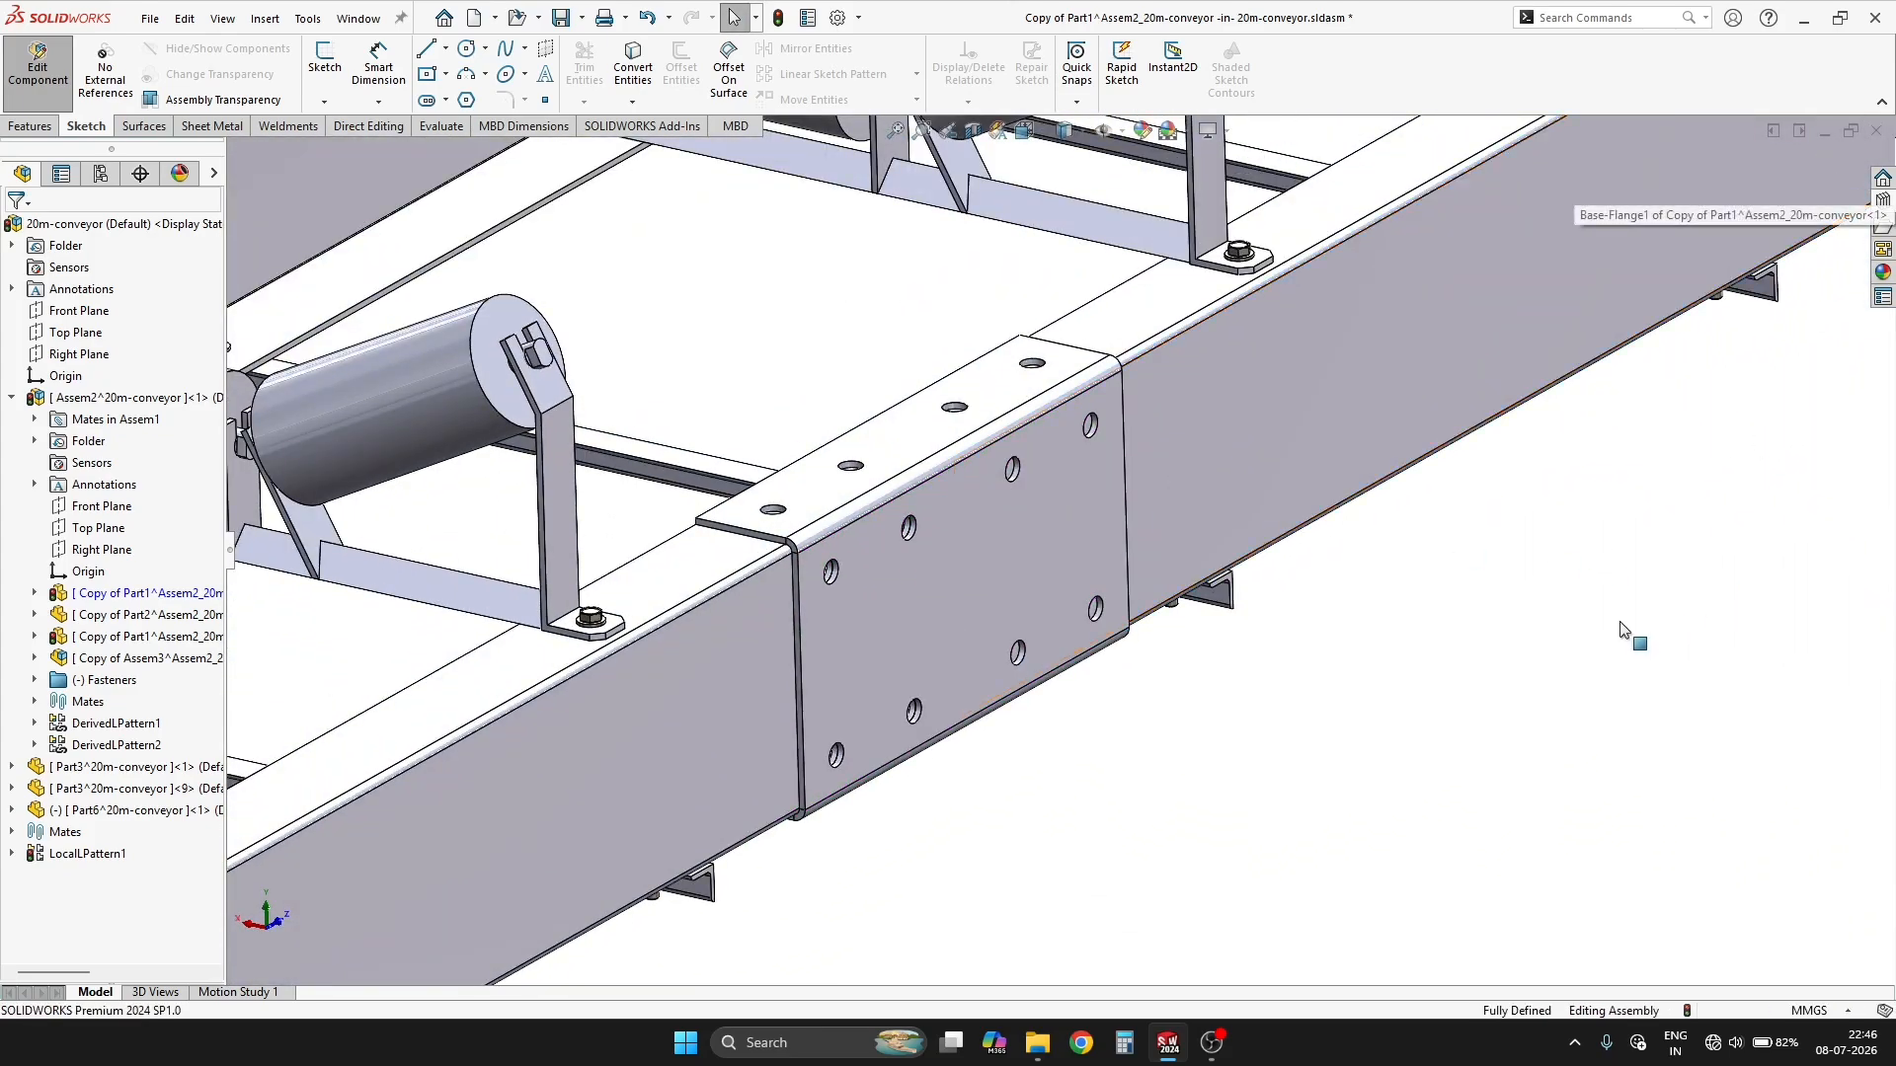
# Open the ANSI Metric plain washers in the Design Library Toolbox, with the splice plate's first top flange hole in view.
pyautogui.scroll(2, 1135, 493)
pyautogui.scroll(-5, 838, 594)
pyautogui.scroll(-2, 1578, 559)
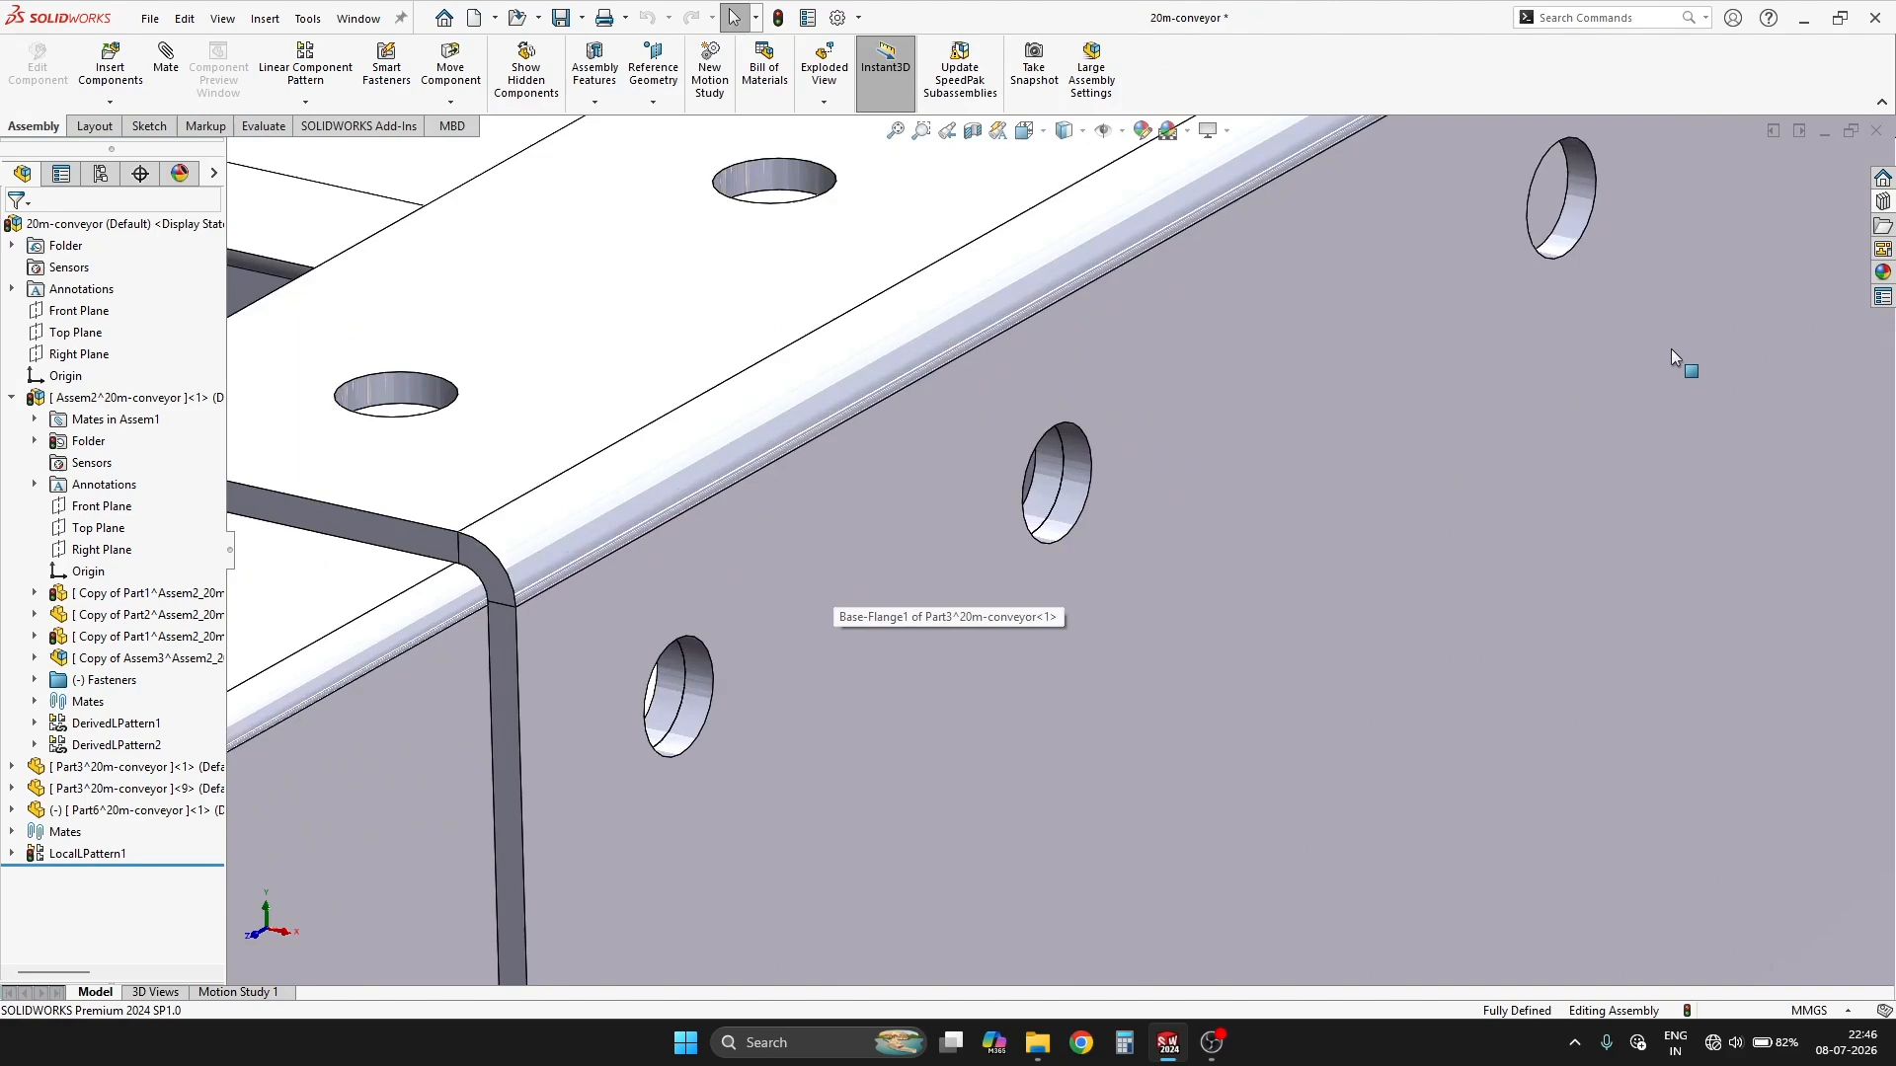
pyautogui.click(1883, 201)
pyautogui.click(1674, 233)
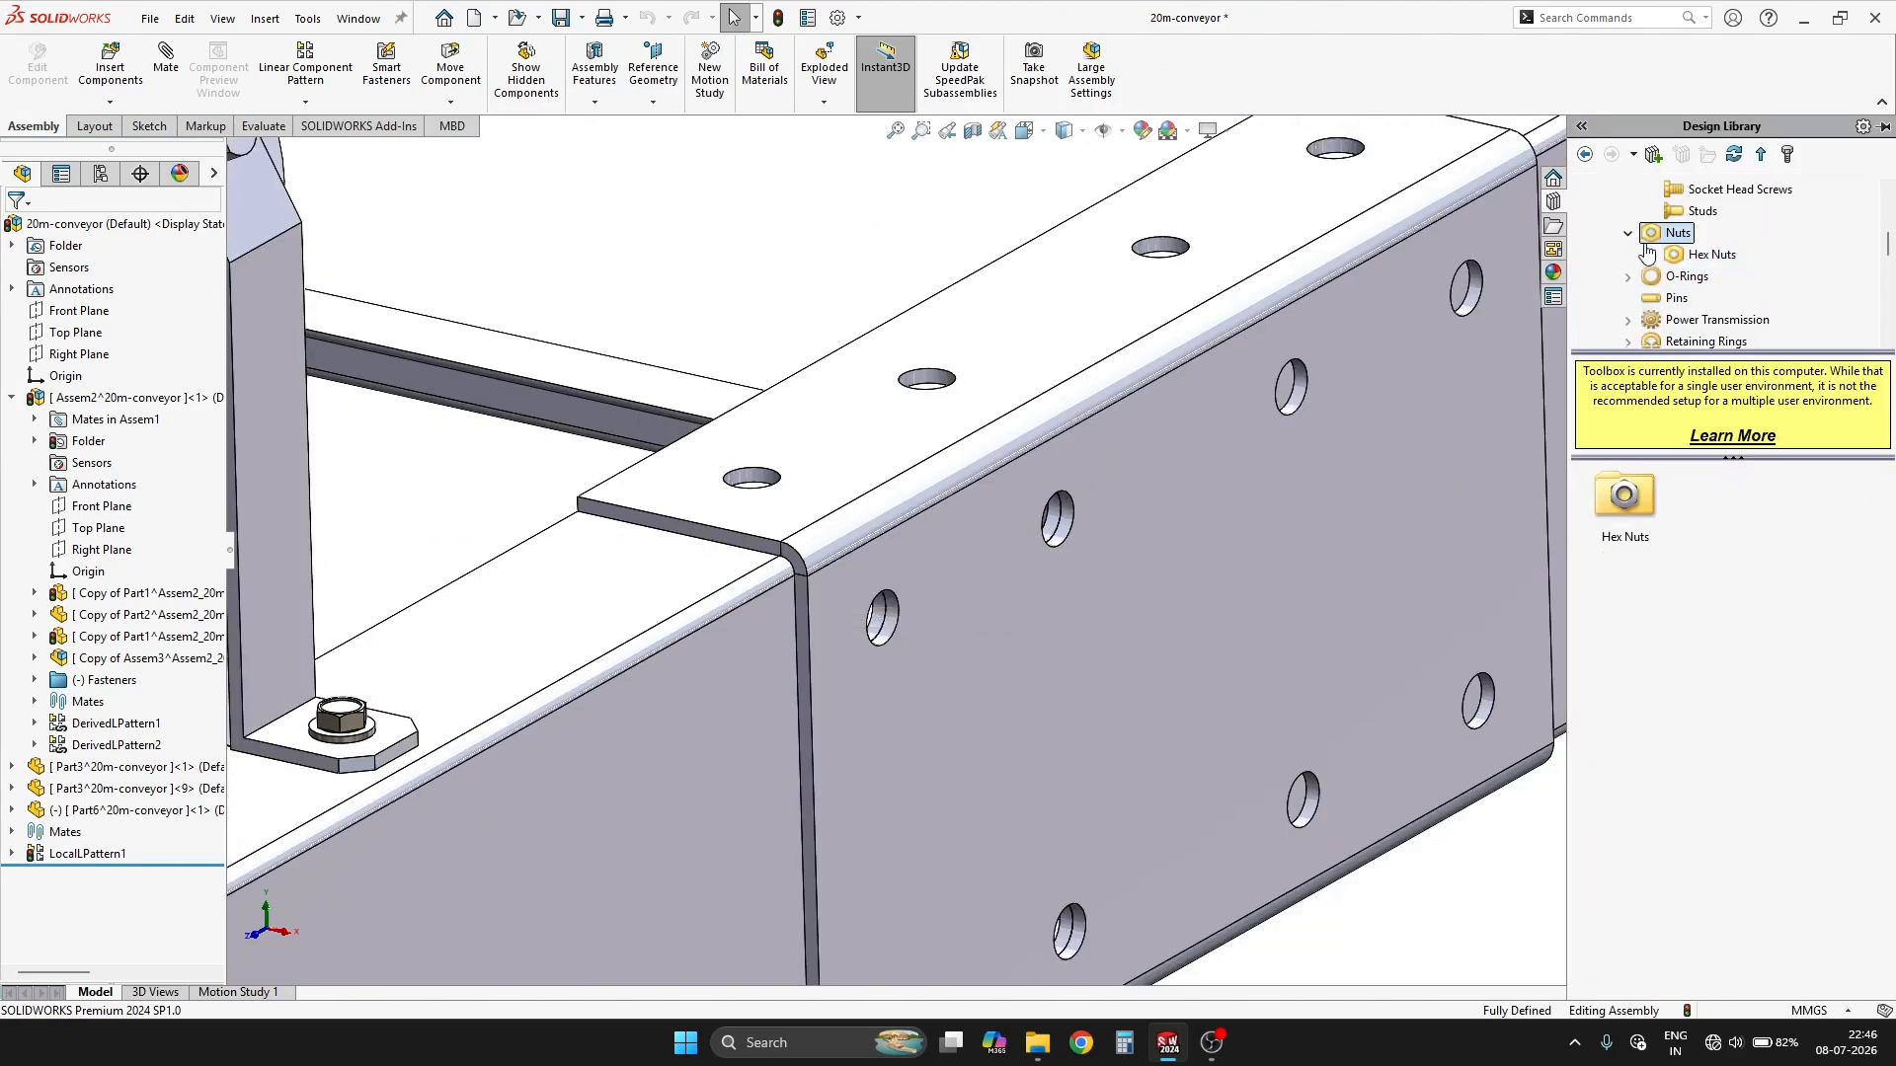
pyautogui.scroll(3, 1619, 264)
pyautogui.click(1605, 254)
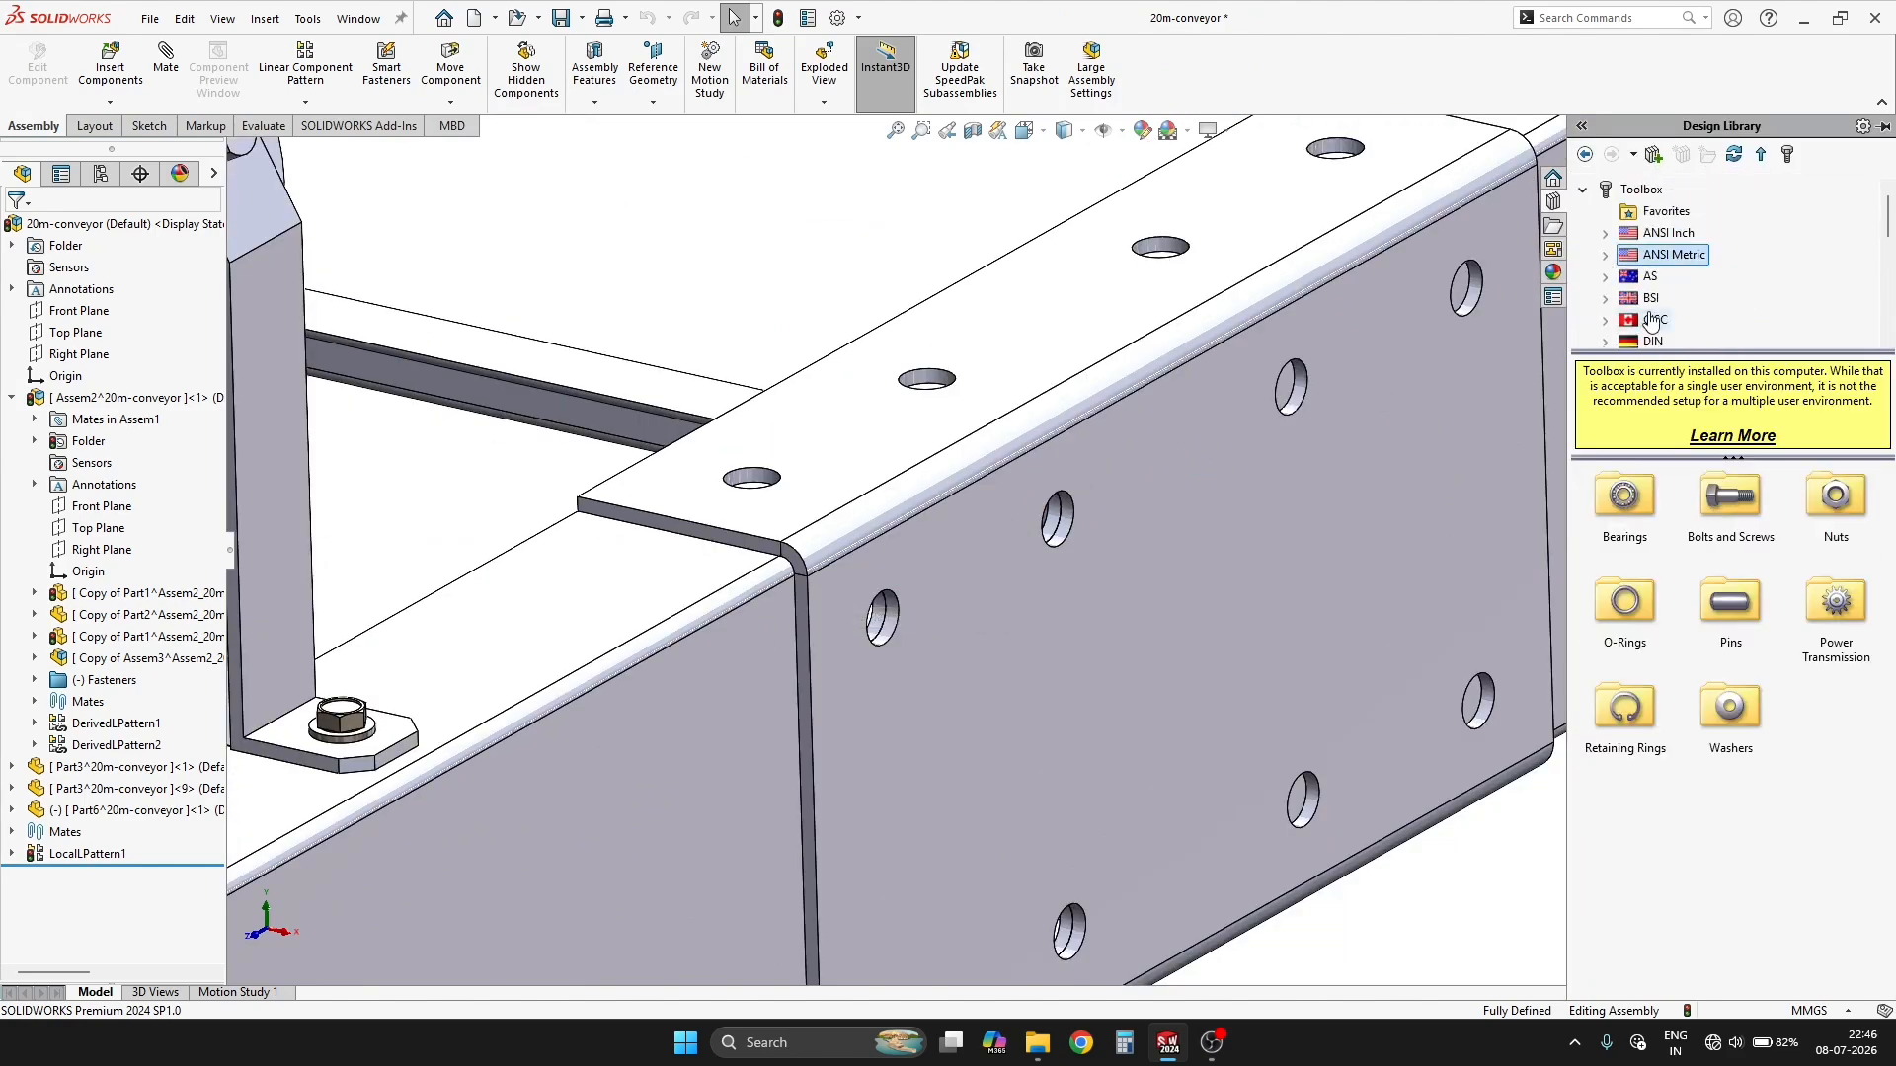
pyautogui.click(1606, 255)
pyautogui.doubleClick(1726, 713)
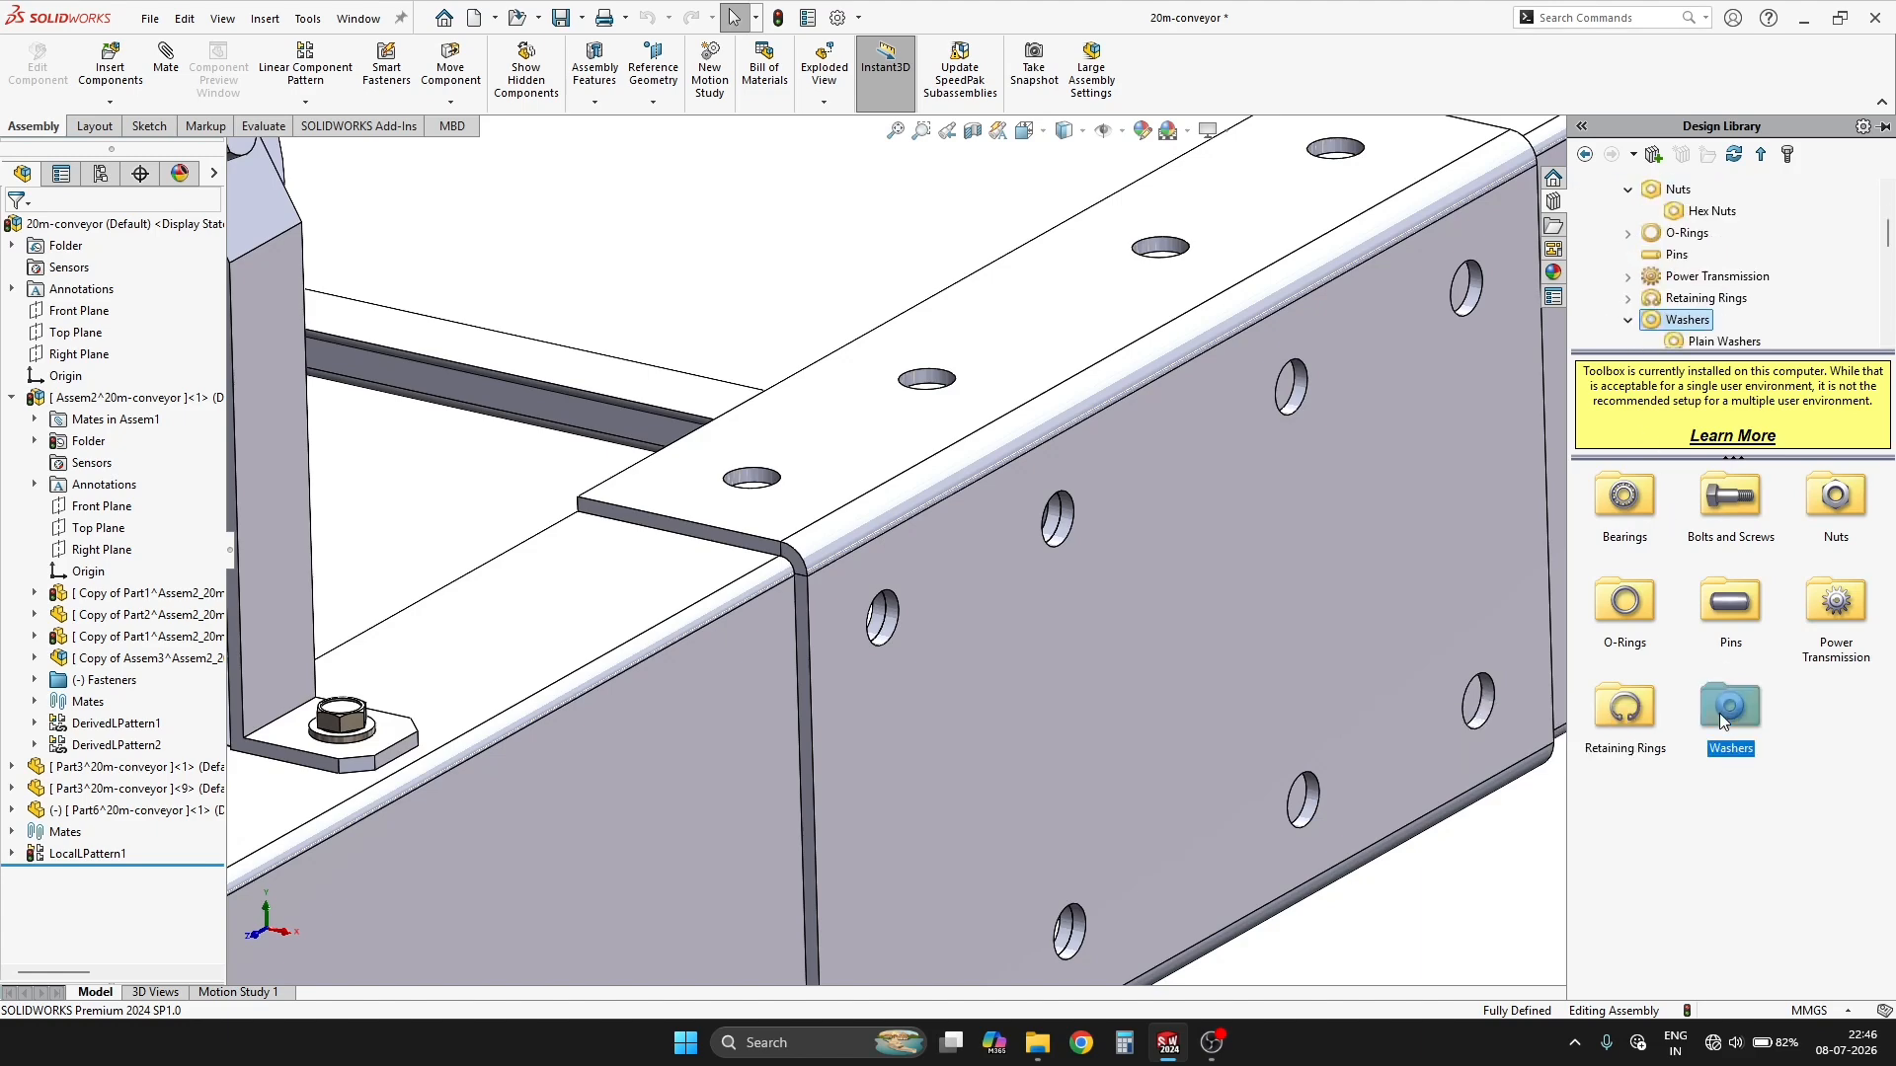
pyautogui.doubleClick(1622, 492)
pyautogui.scroll(5, 801, 491)
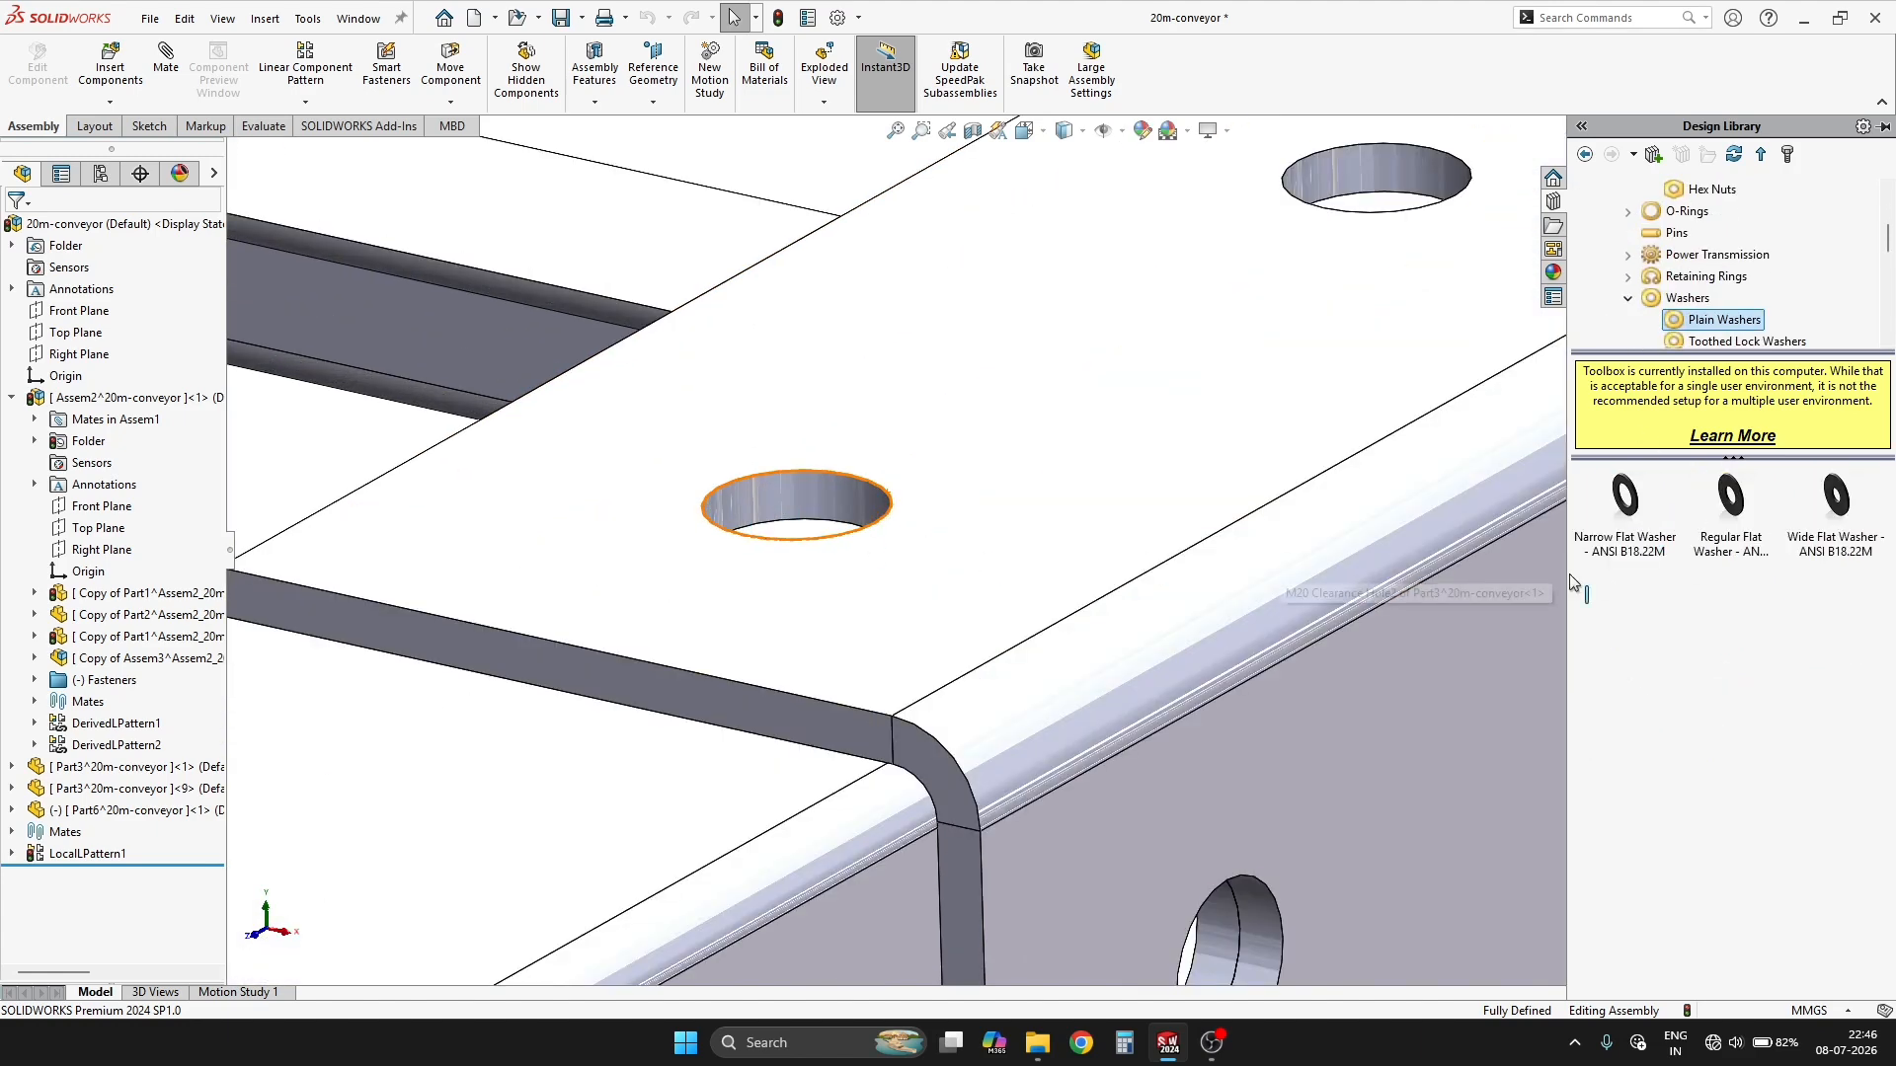
# Insert a Narrow Flat Washer - ANSI B18.22M at the end hole of the splice plate's top flange, sized M20.
pyautogui.moveTo(1625, 494); pyautogui.dragTo(827, 534)
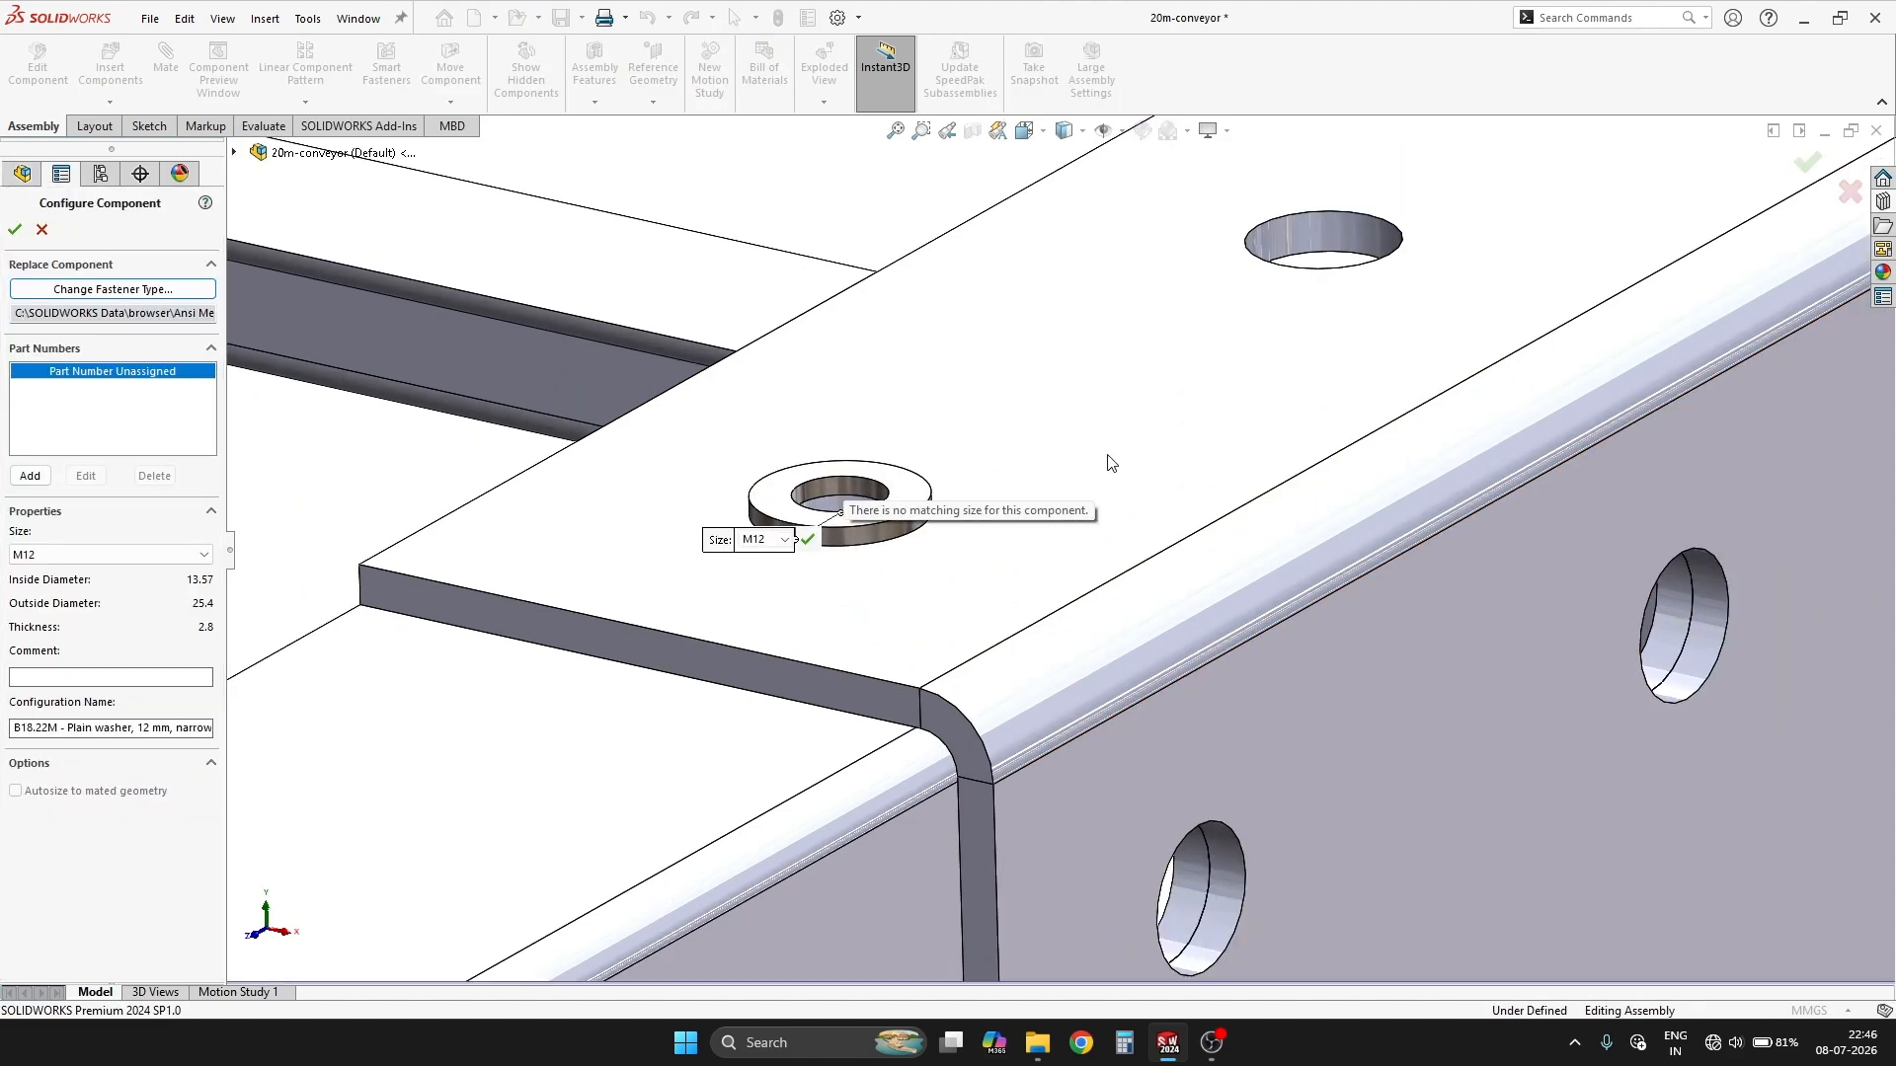
pyautogui.click(783, 540)
pyautogui.click(775, 723)
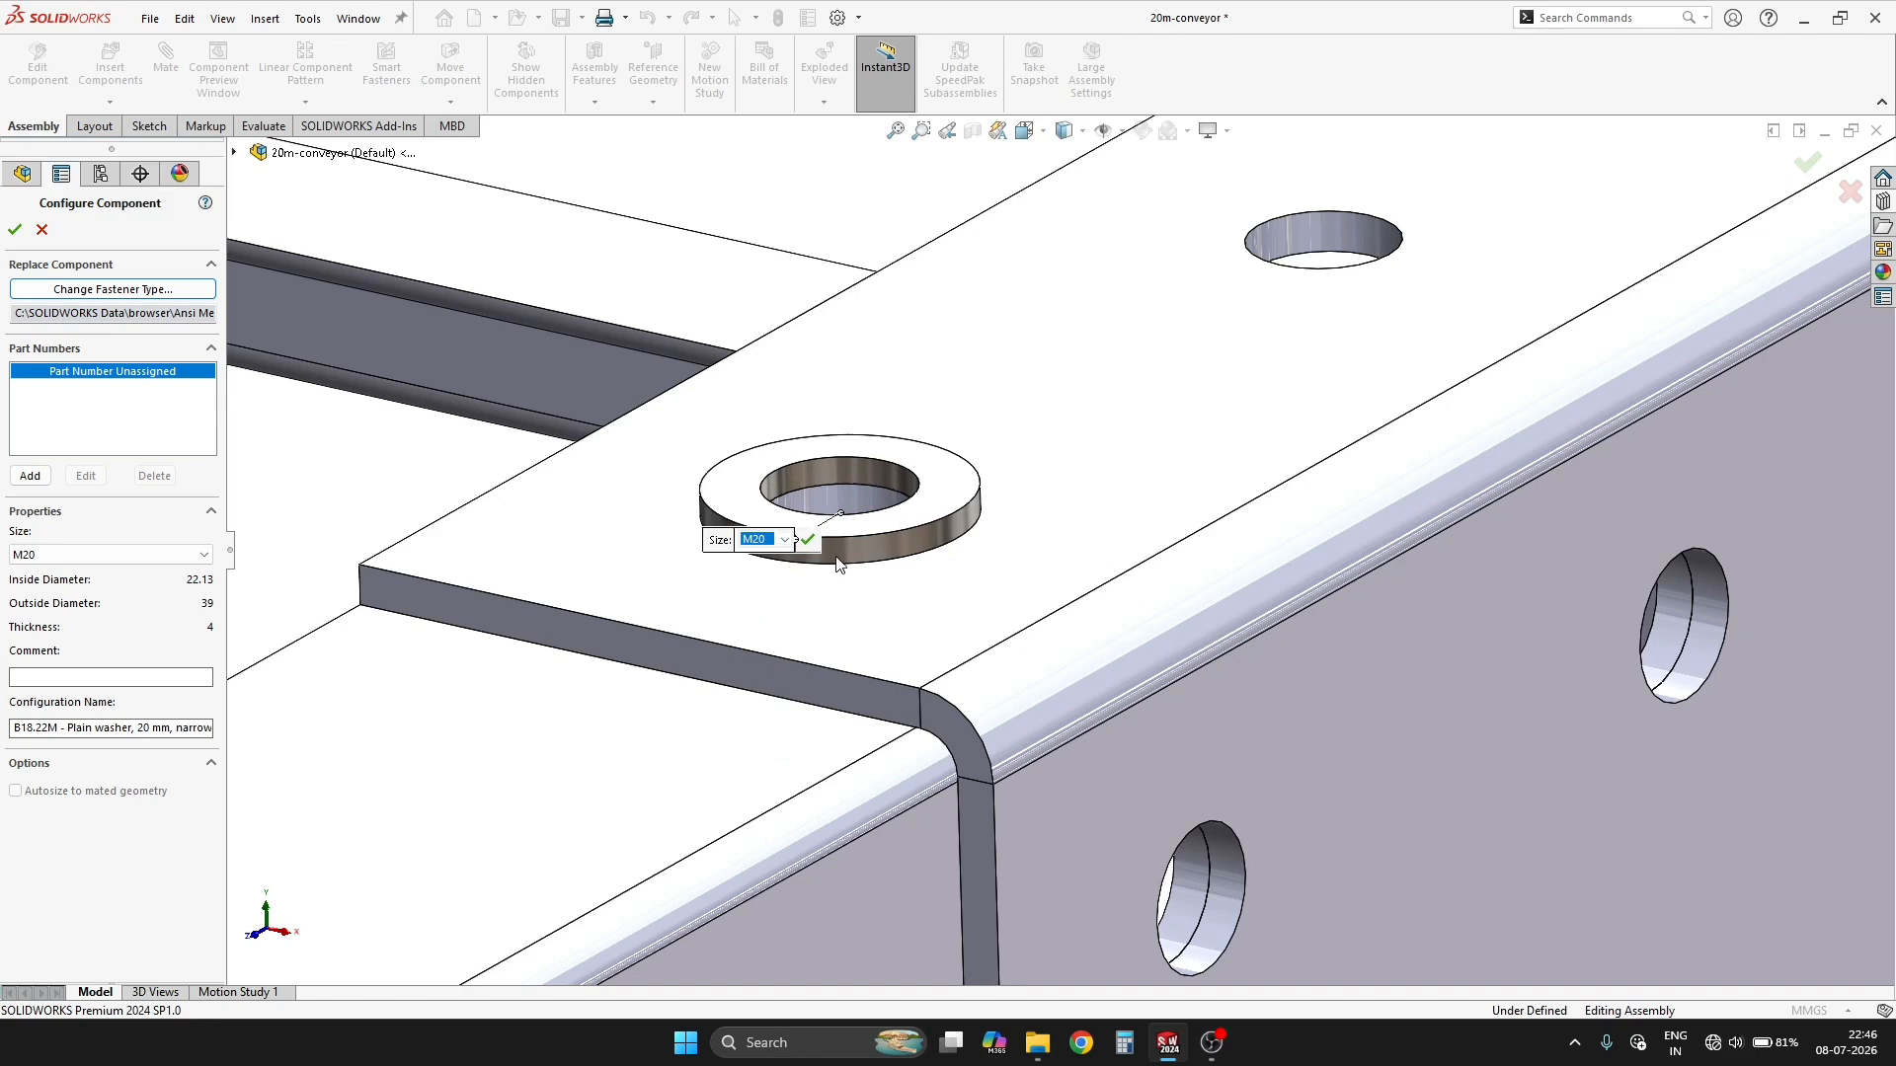
pyautogui.click(807, 539)
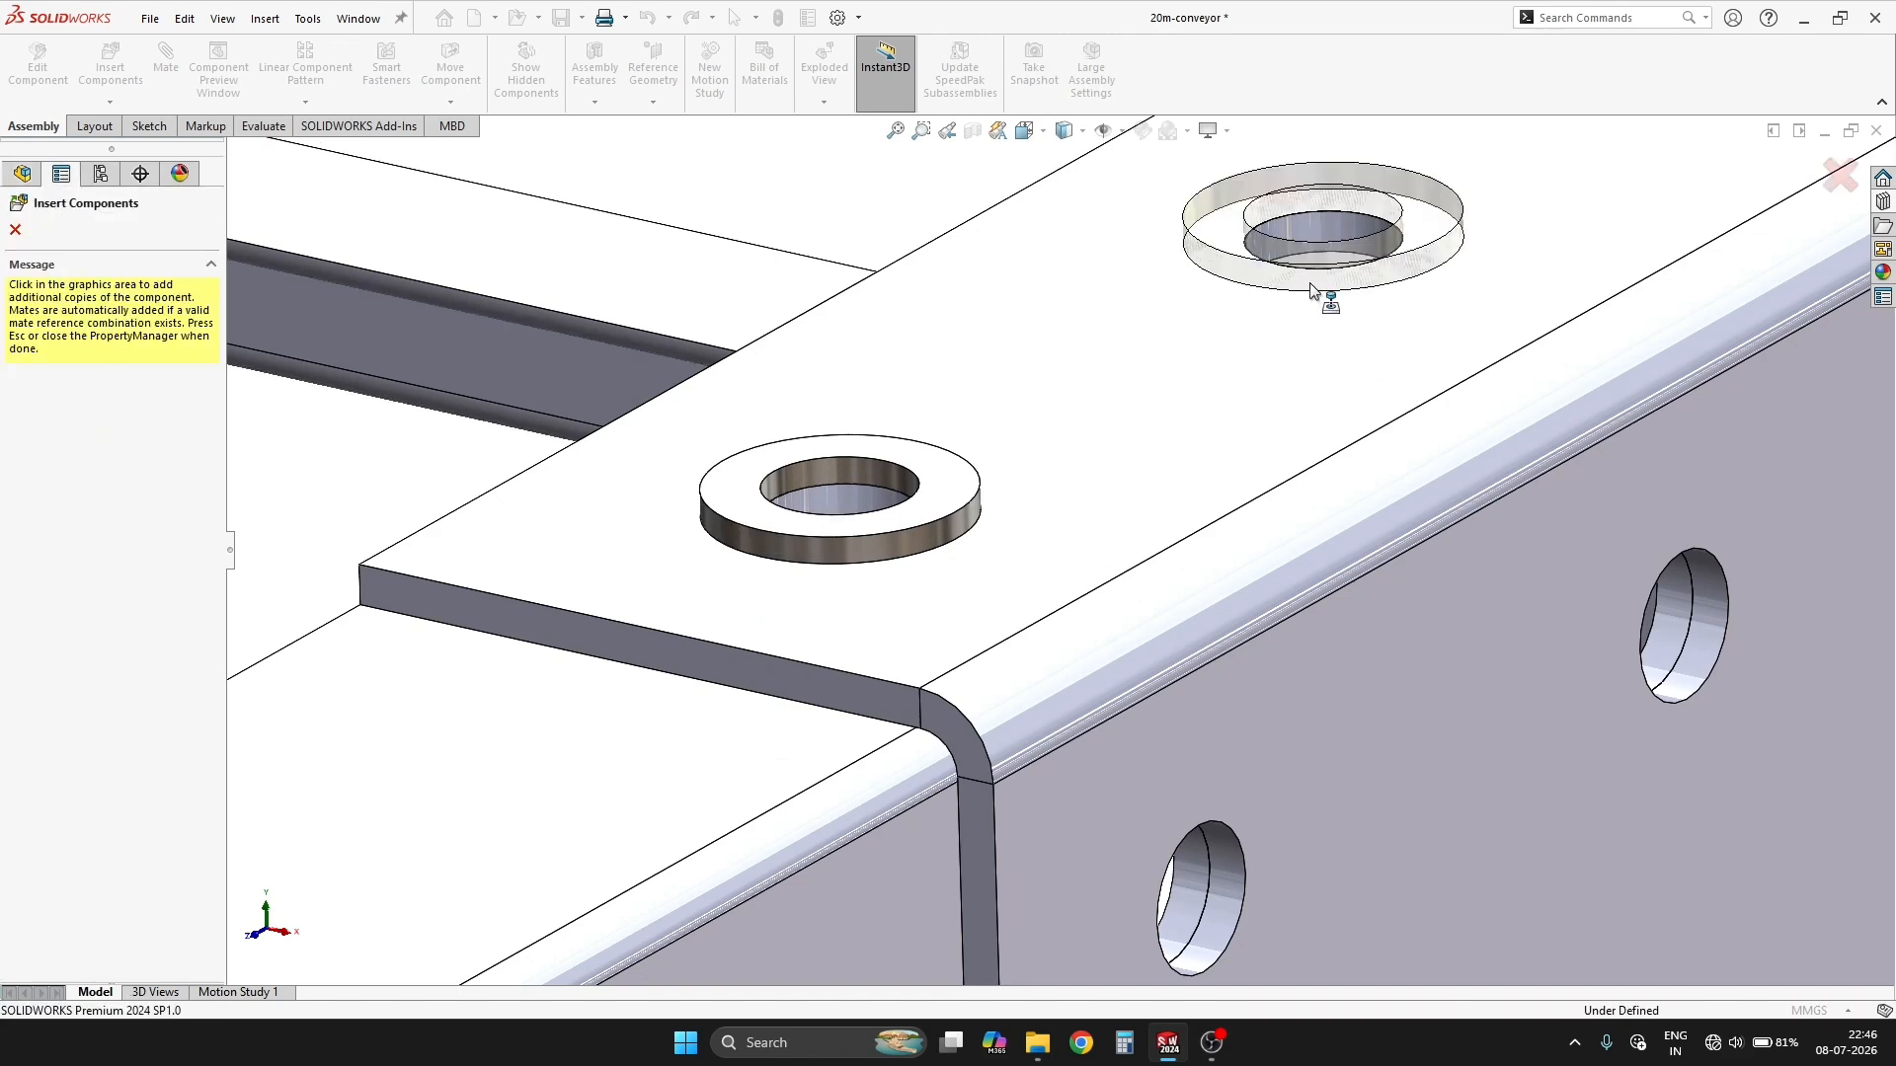
# Place copies of the M20 washer on the adjacent top flange hole and the four web holes at the same plate end.
pyautogui.click(1310, 286)
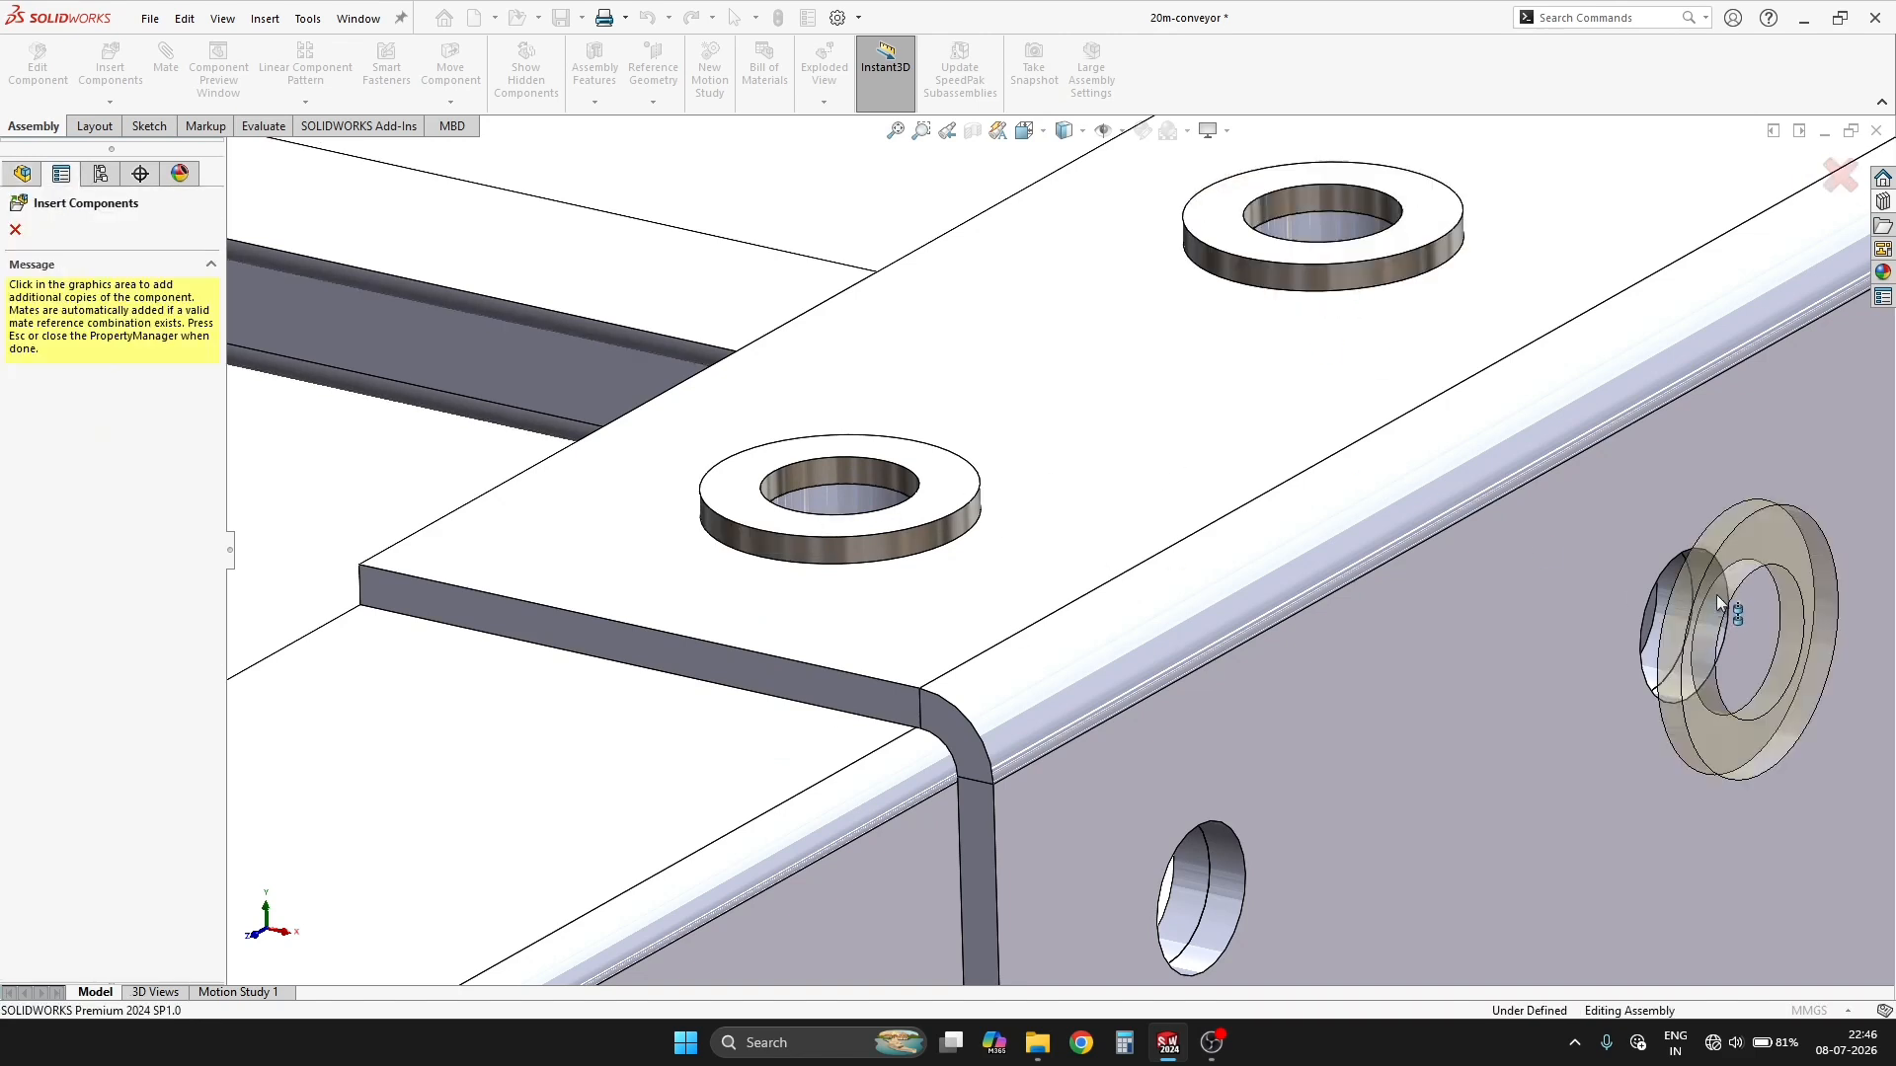
pyautogui.click(1677, 542)
pyautogui.scroll(9, 1477, 877)
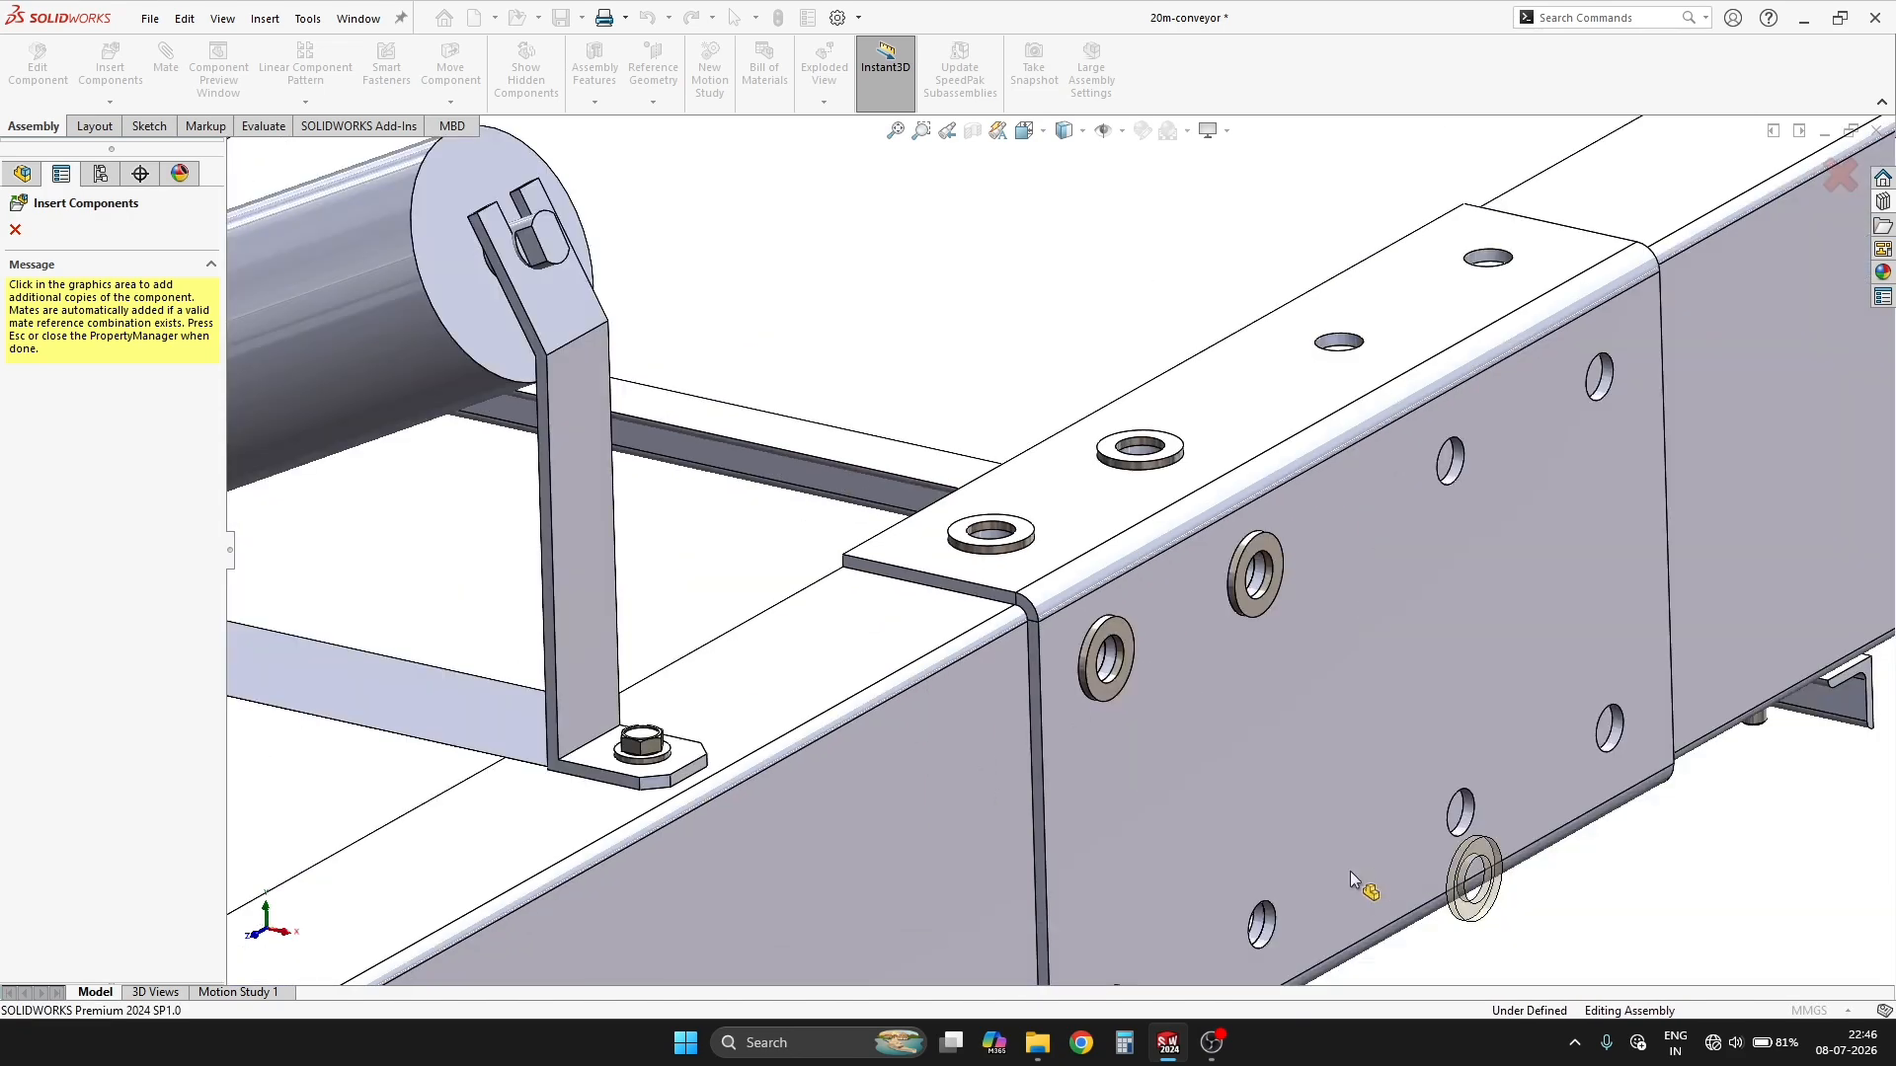
pyautogui.scroll(-4, 1122, 740)
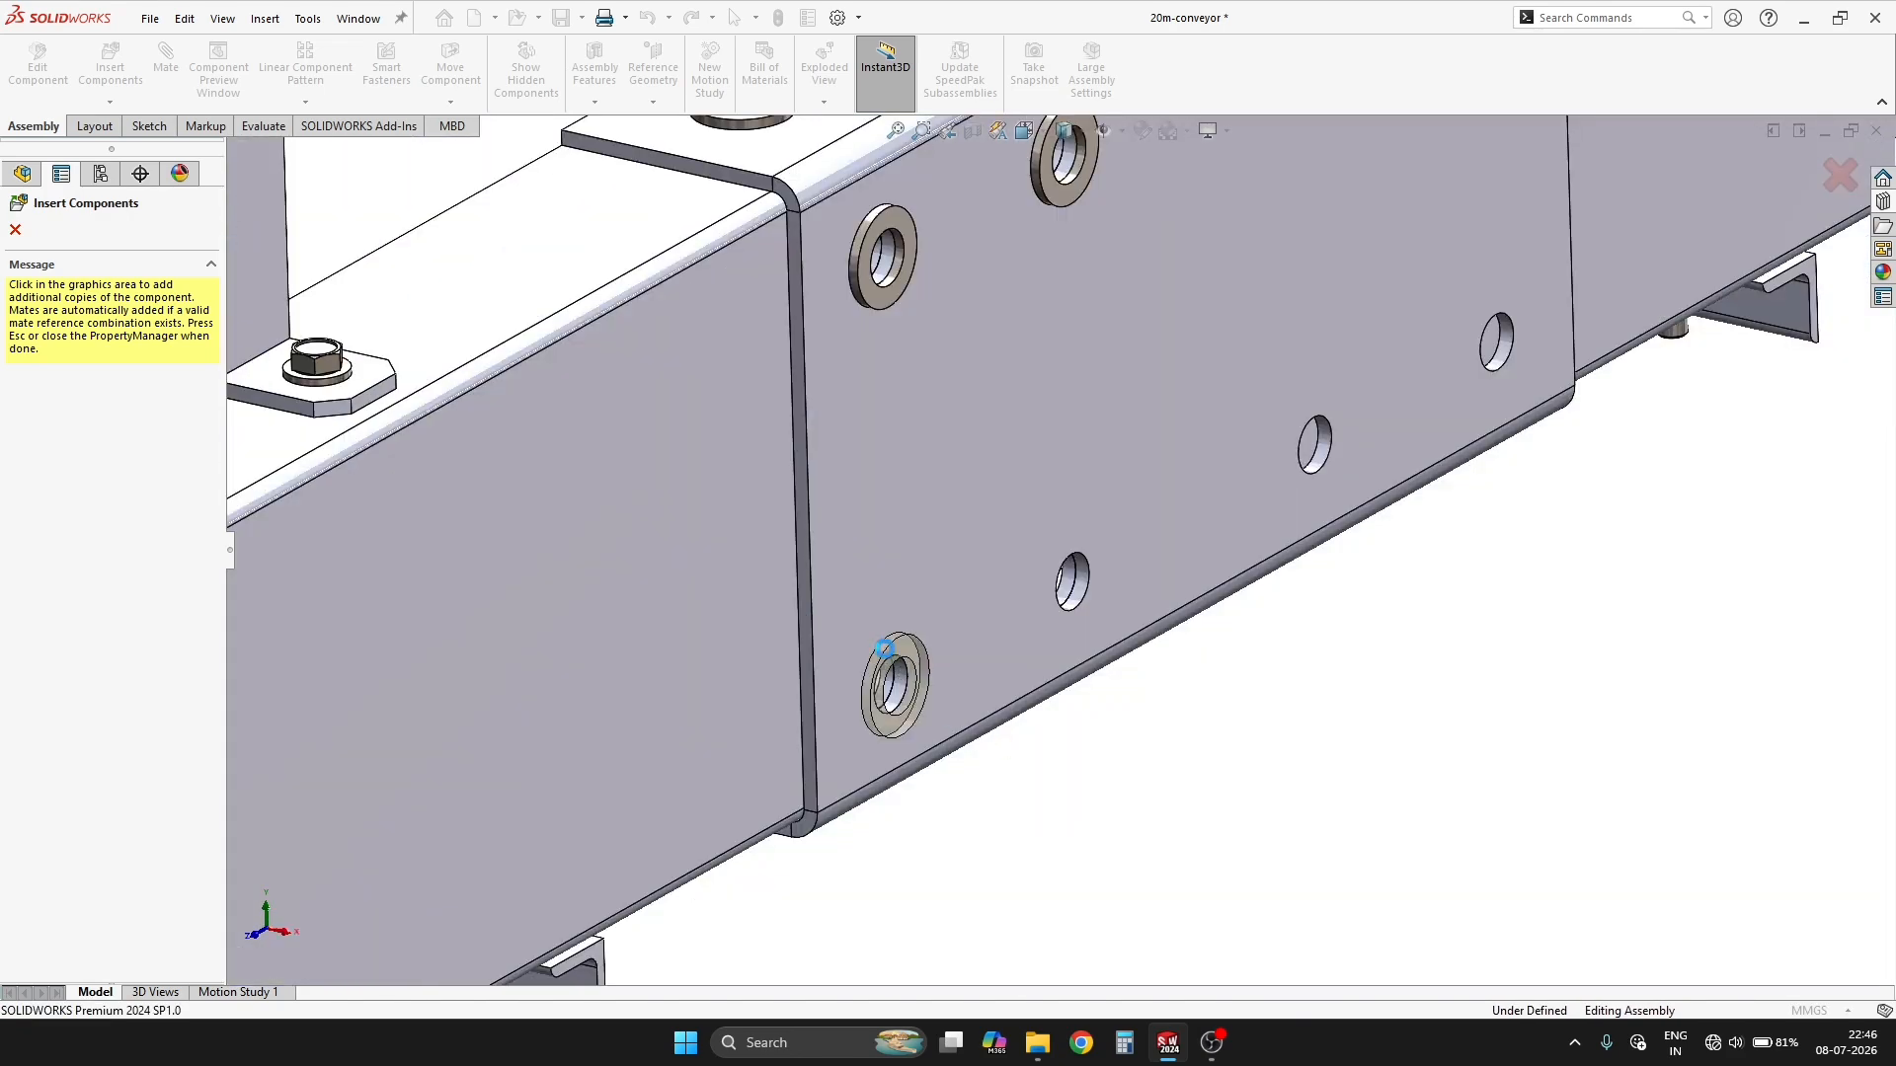
pyautogui.click(884, 649)
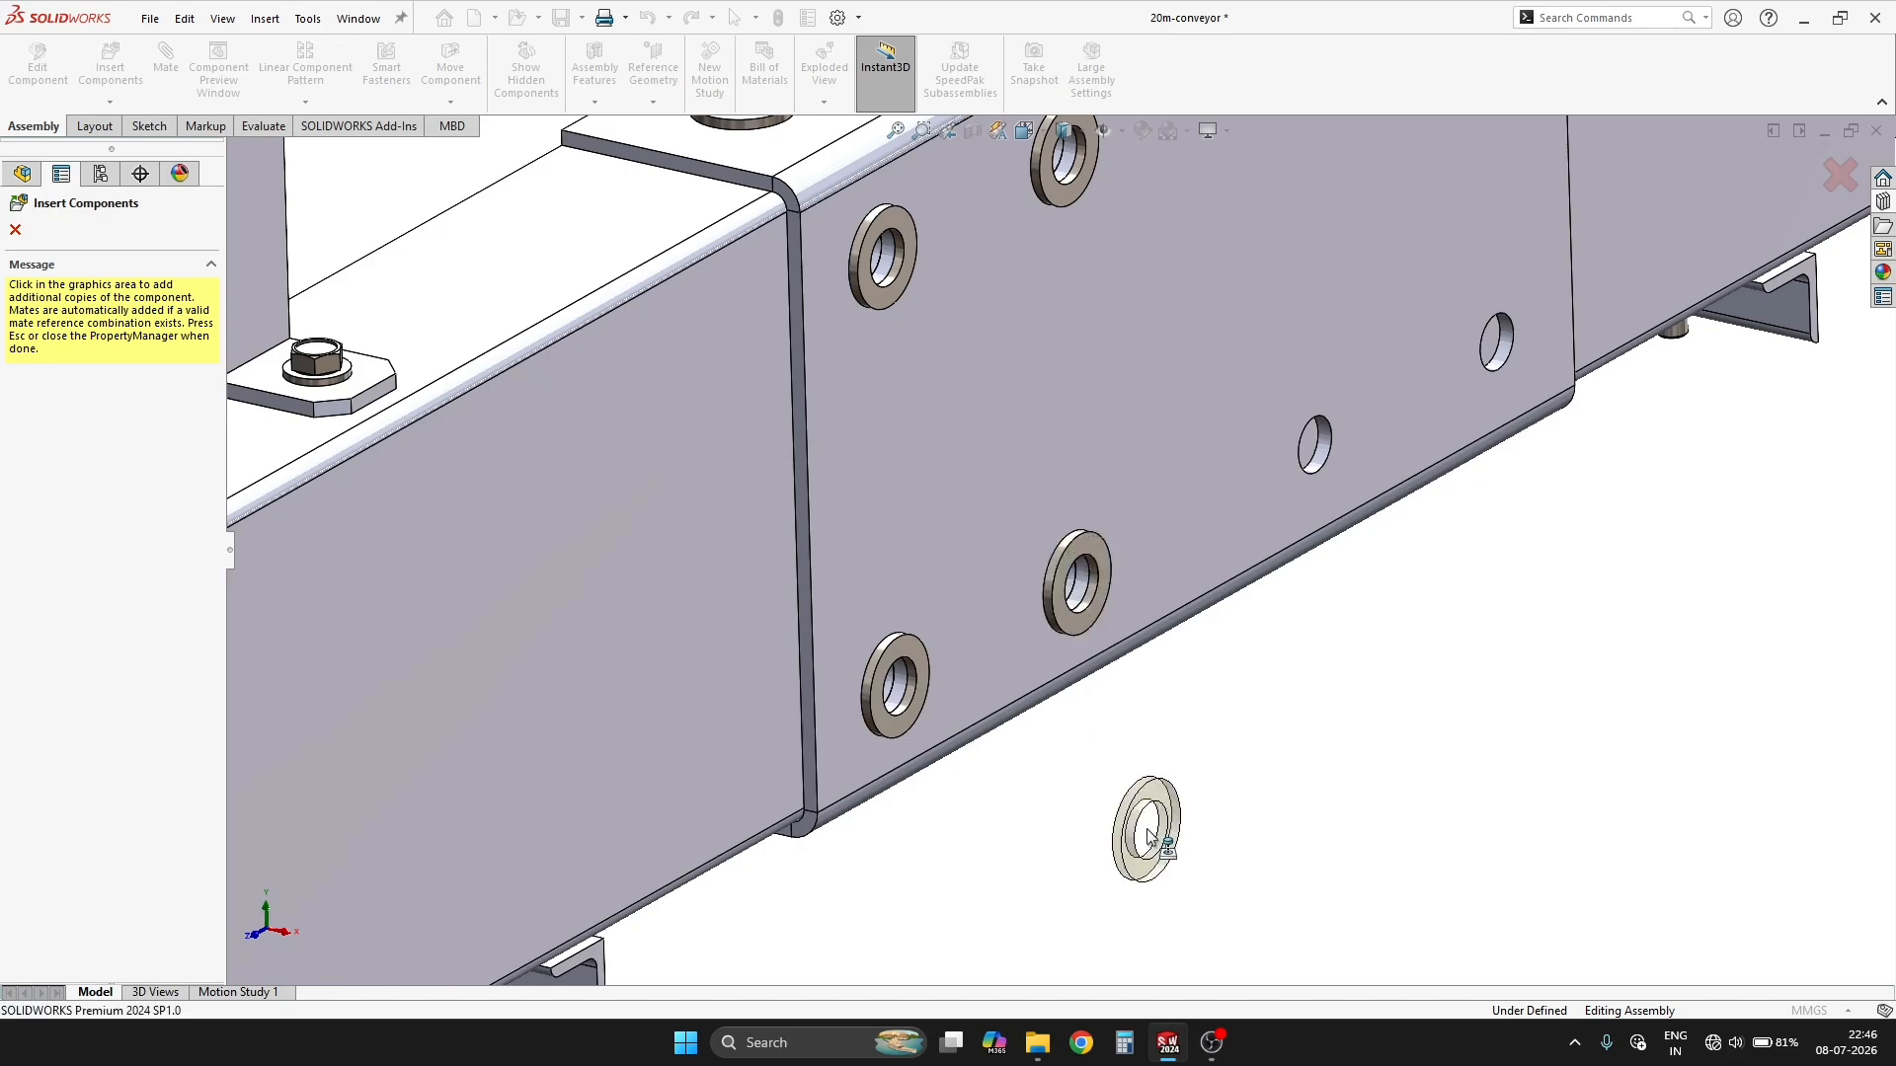
# Place M20 washers on the two bottom flange holes at the same end of the splice plate.
pyautogui.moveTo(1146, 820); pyautogui.dragTo(1029, 484, button='middle')
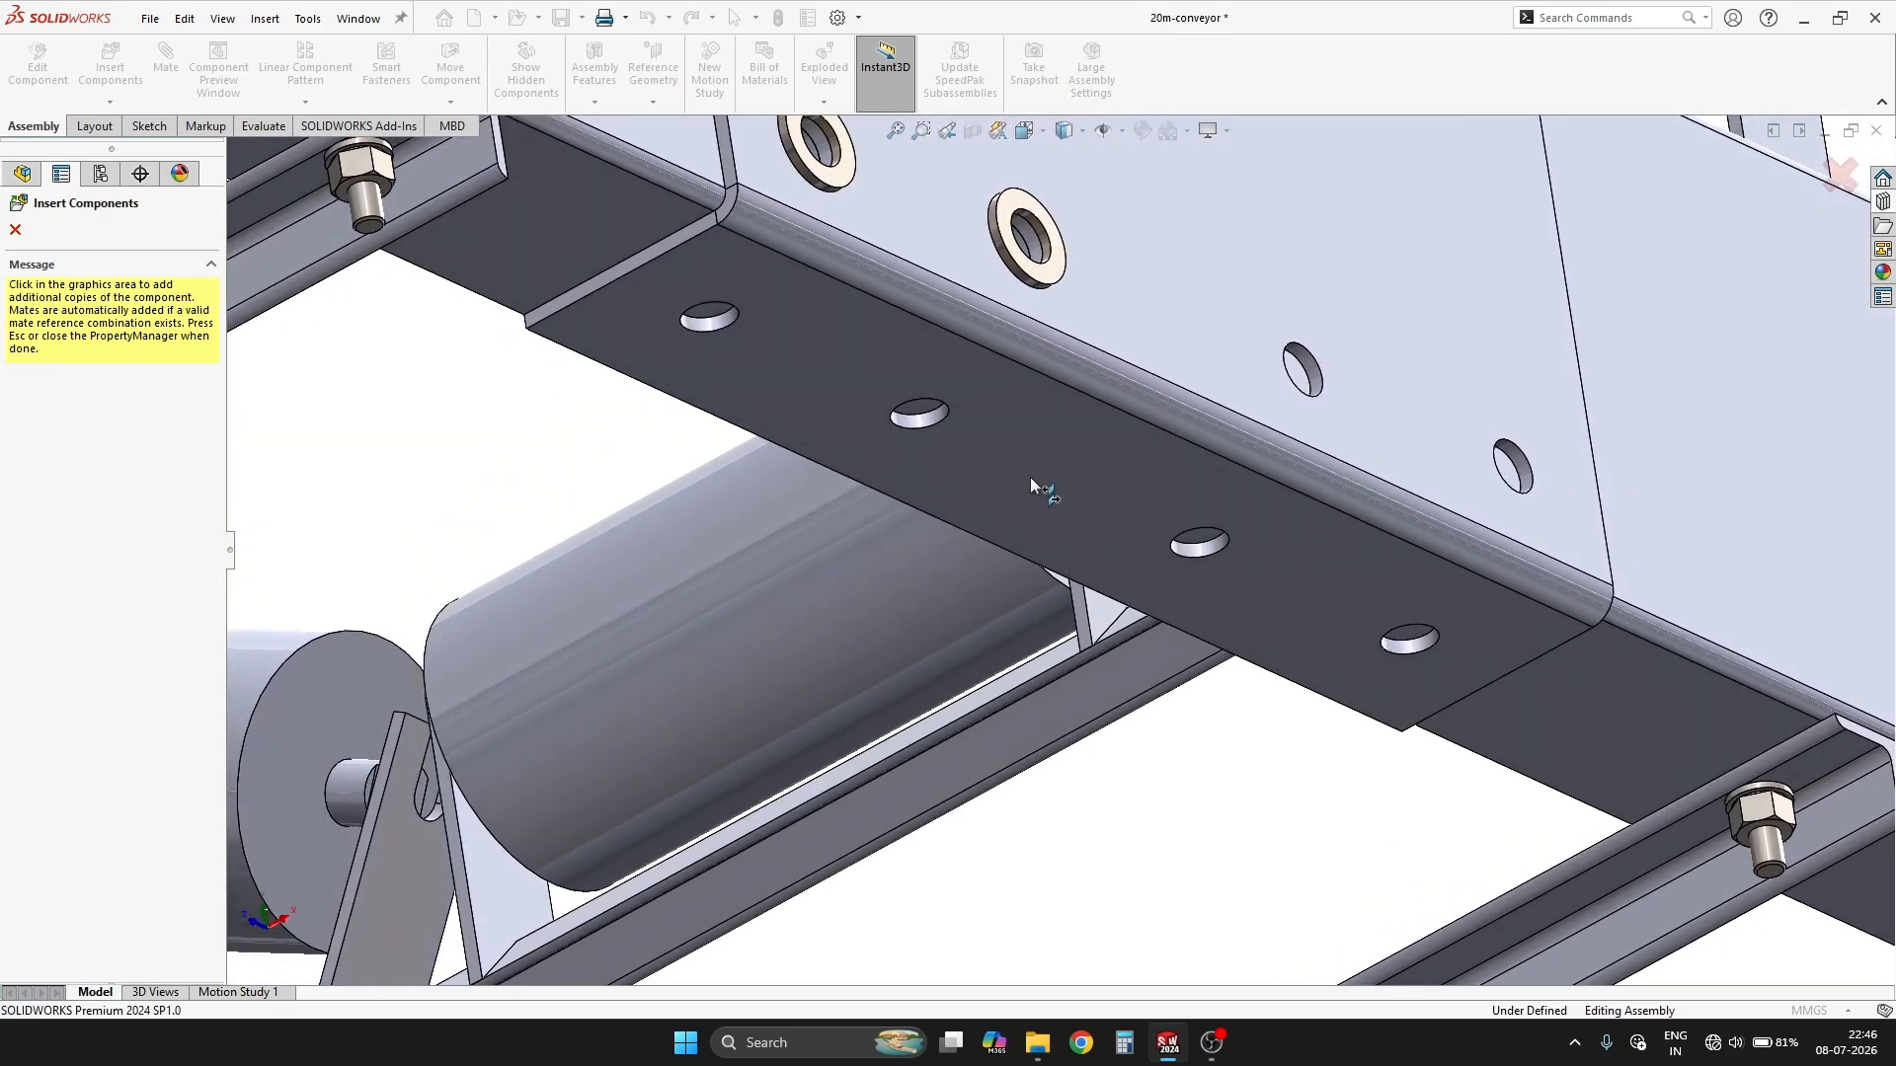
pyautogui.click(905, 394)
pyautogui.click(692, 296)
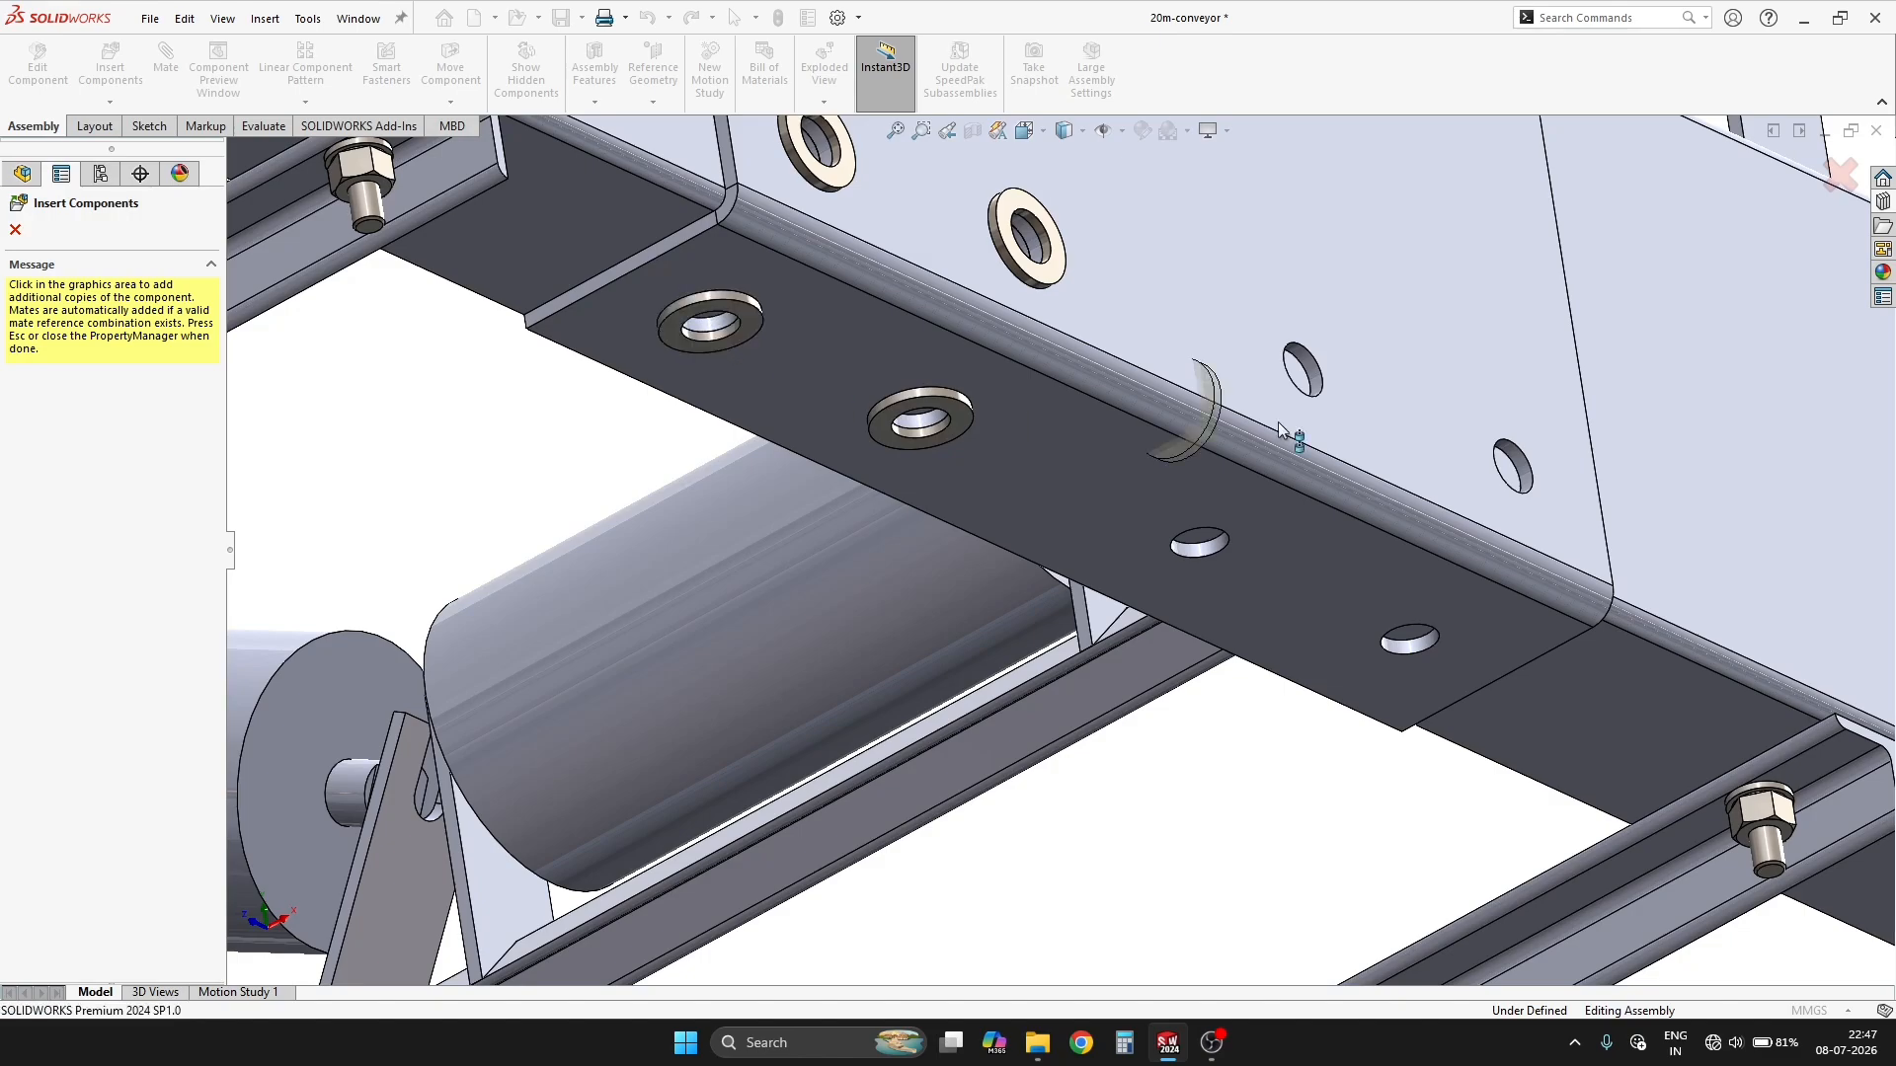
# Place M20 washers on the two top flange holes and four web holes at one end of the opposite side's splice plate.
pyautogui.moveTo(1284, 434); pyautogui.dragTo(1268, 713, button='middle')
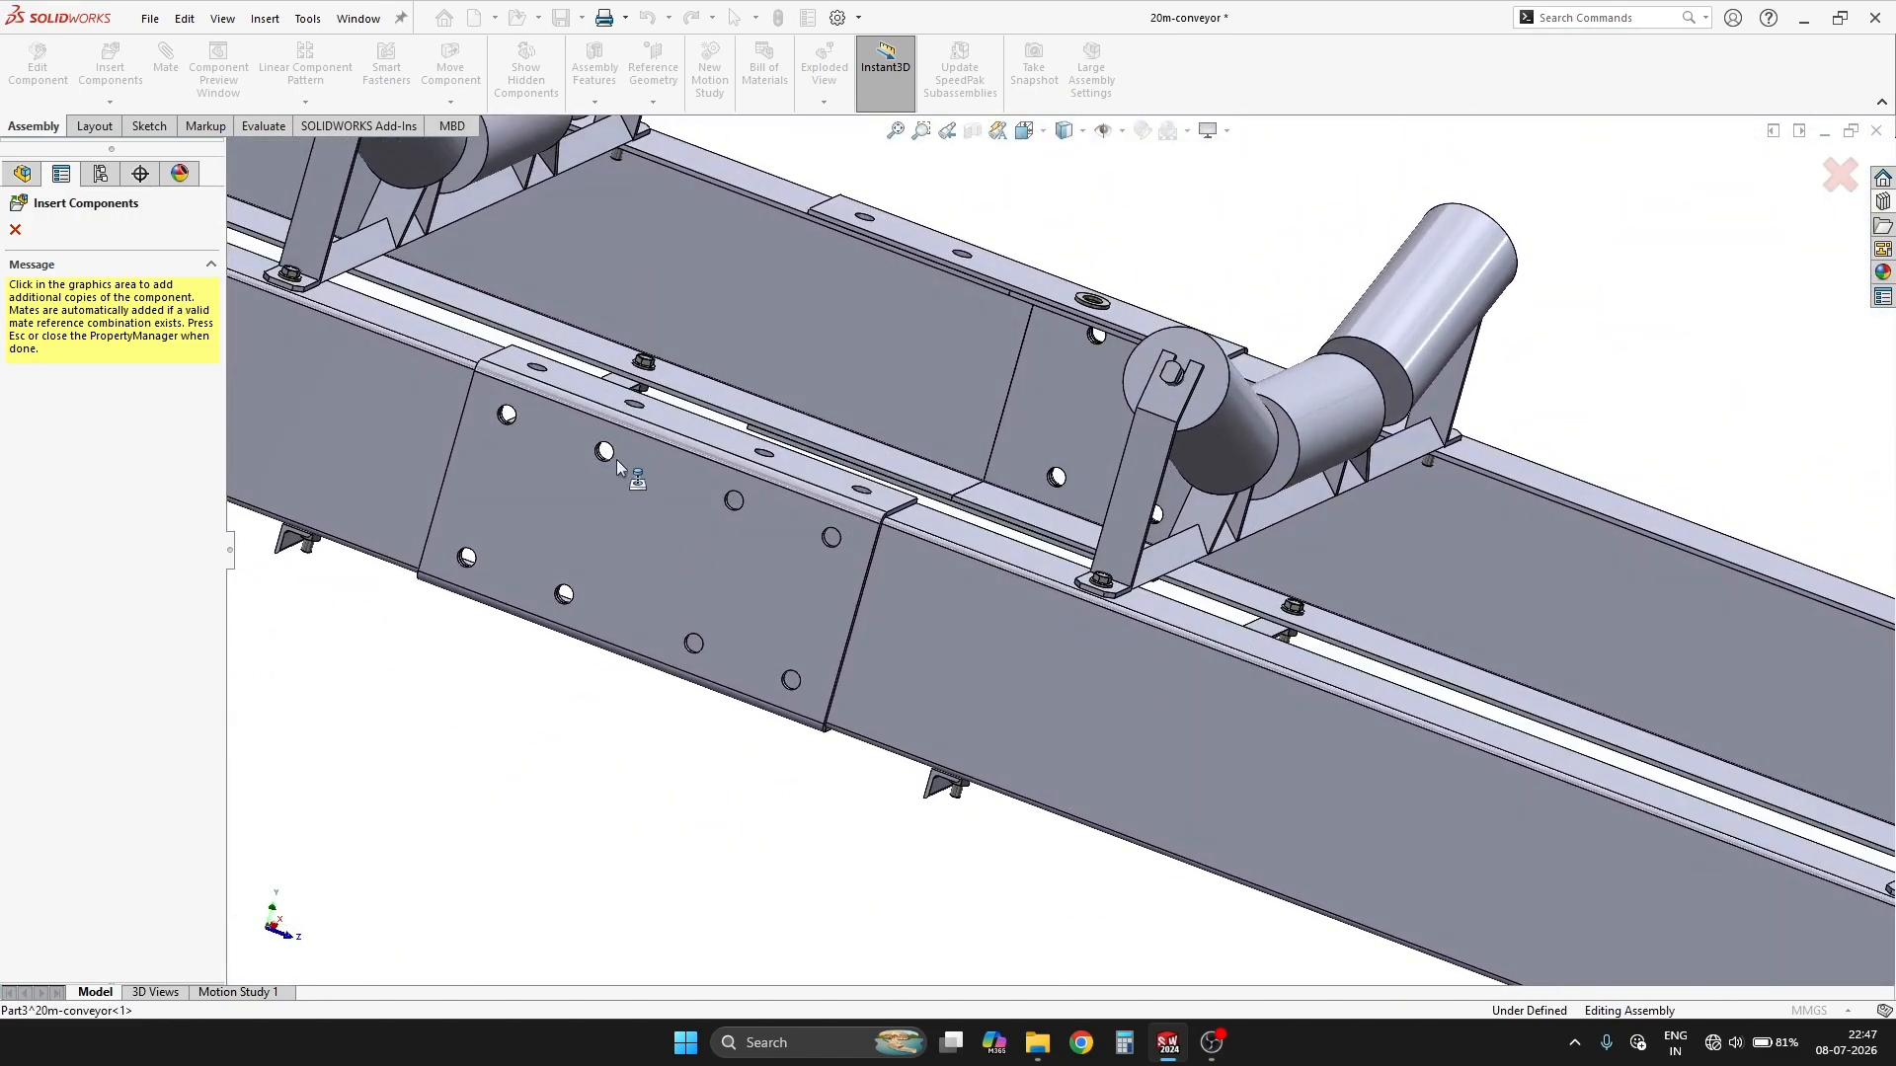
pyautogui.scroll(-5, 616, 459)
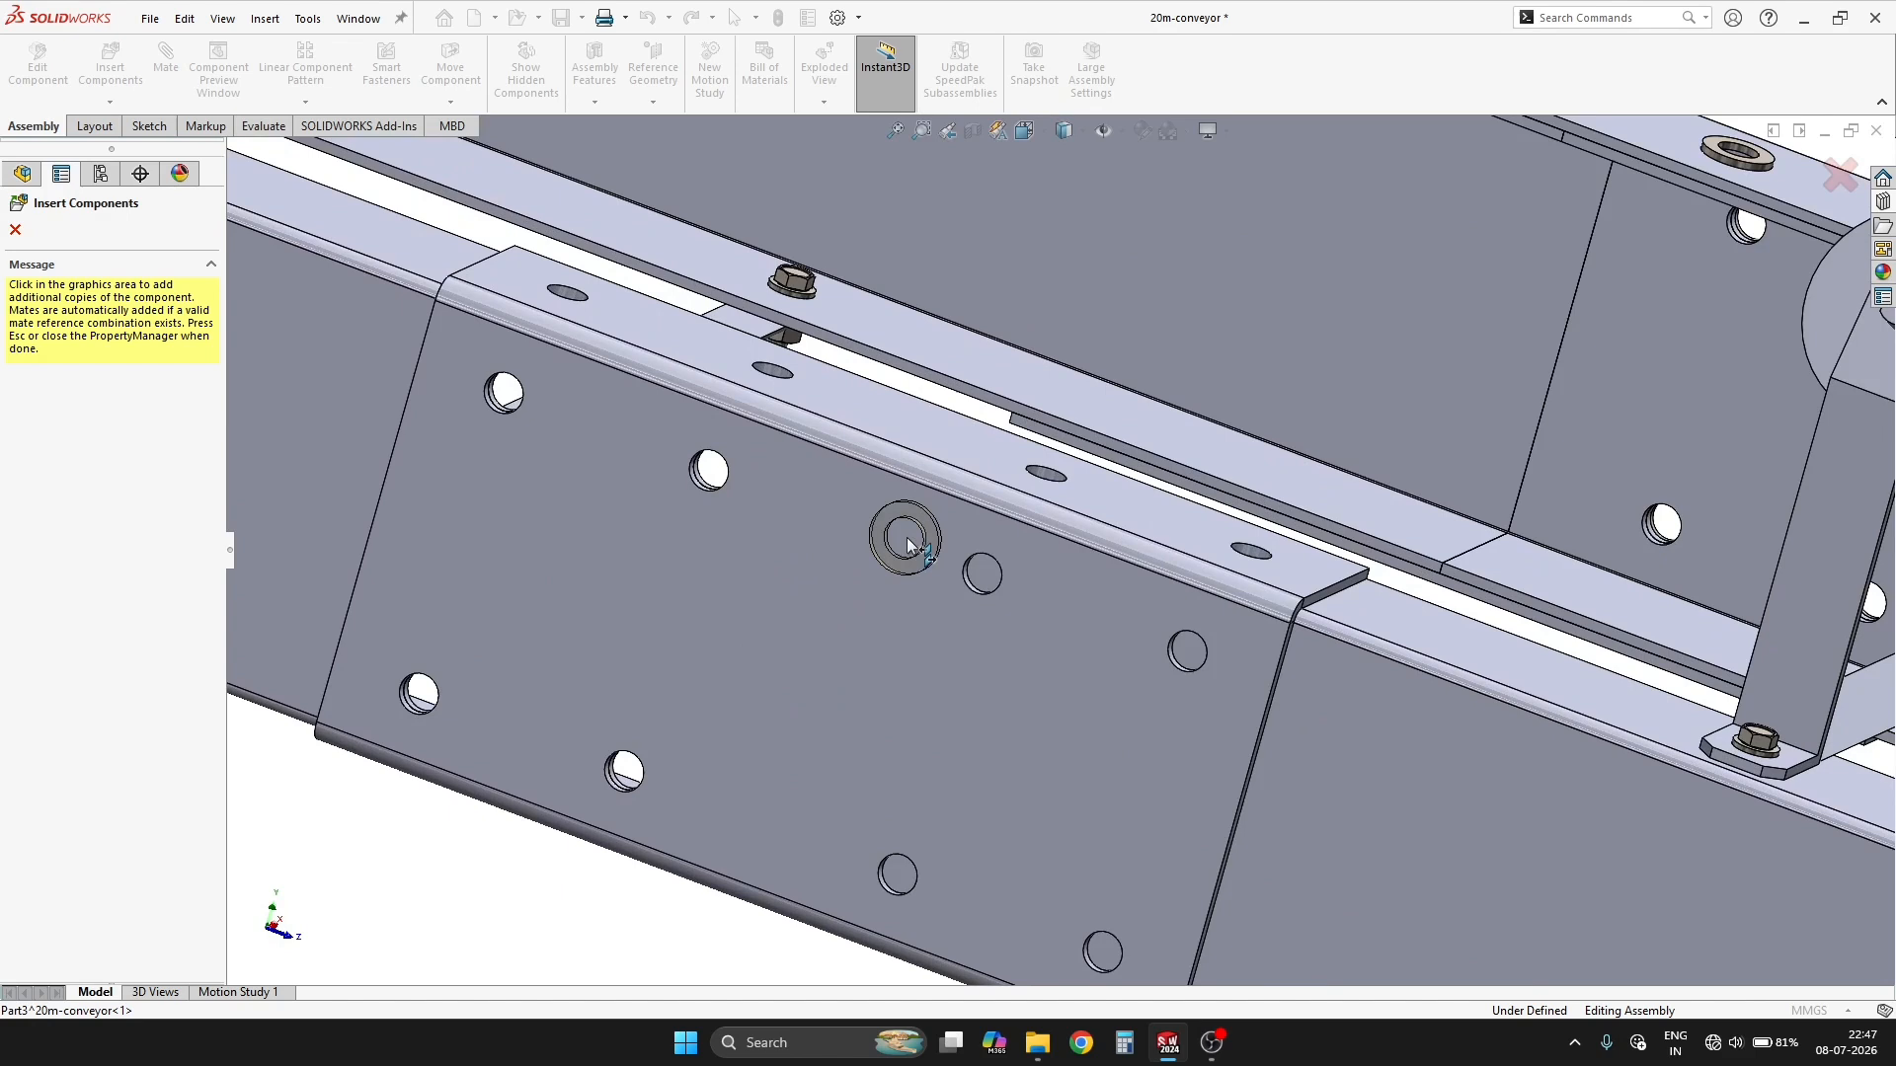
pyautogui.click(1017, 601)
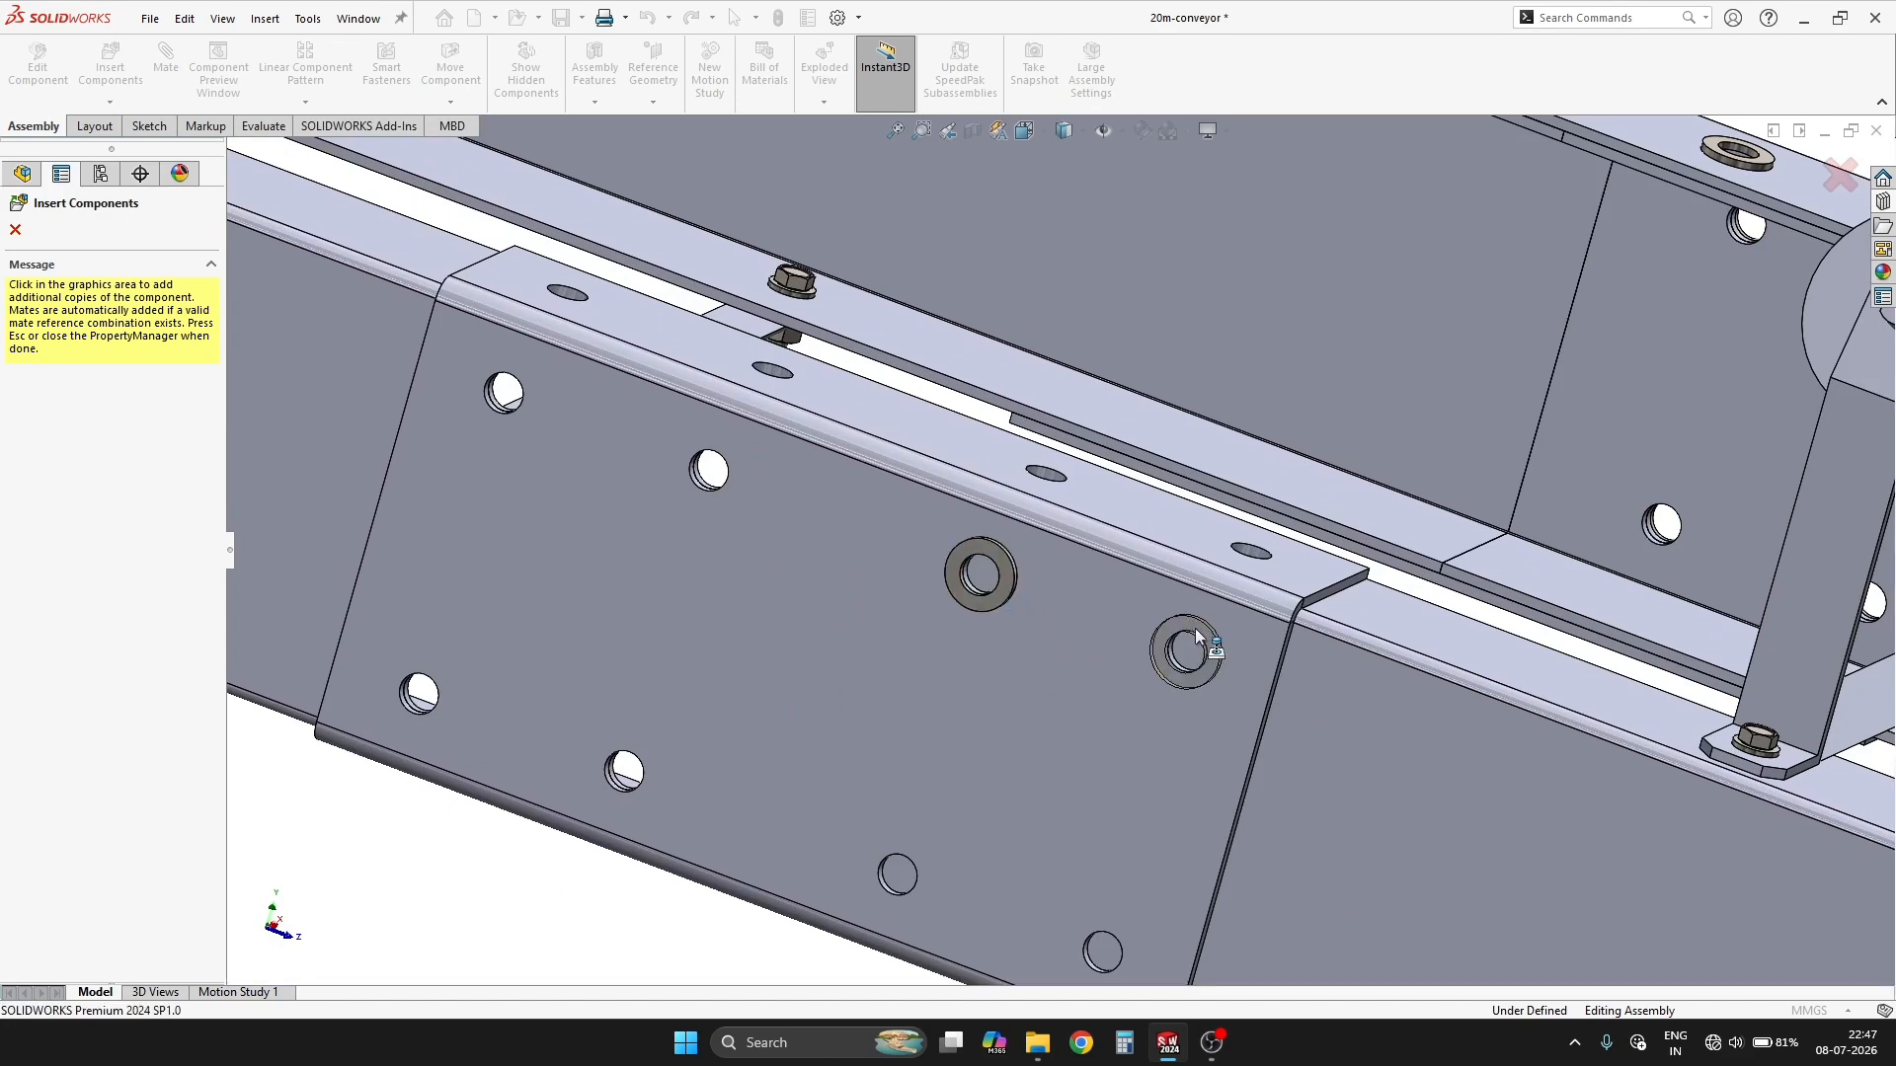
pyautogui.click(1265, 563)
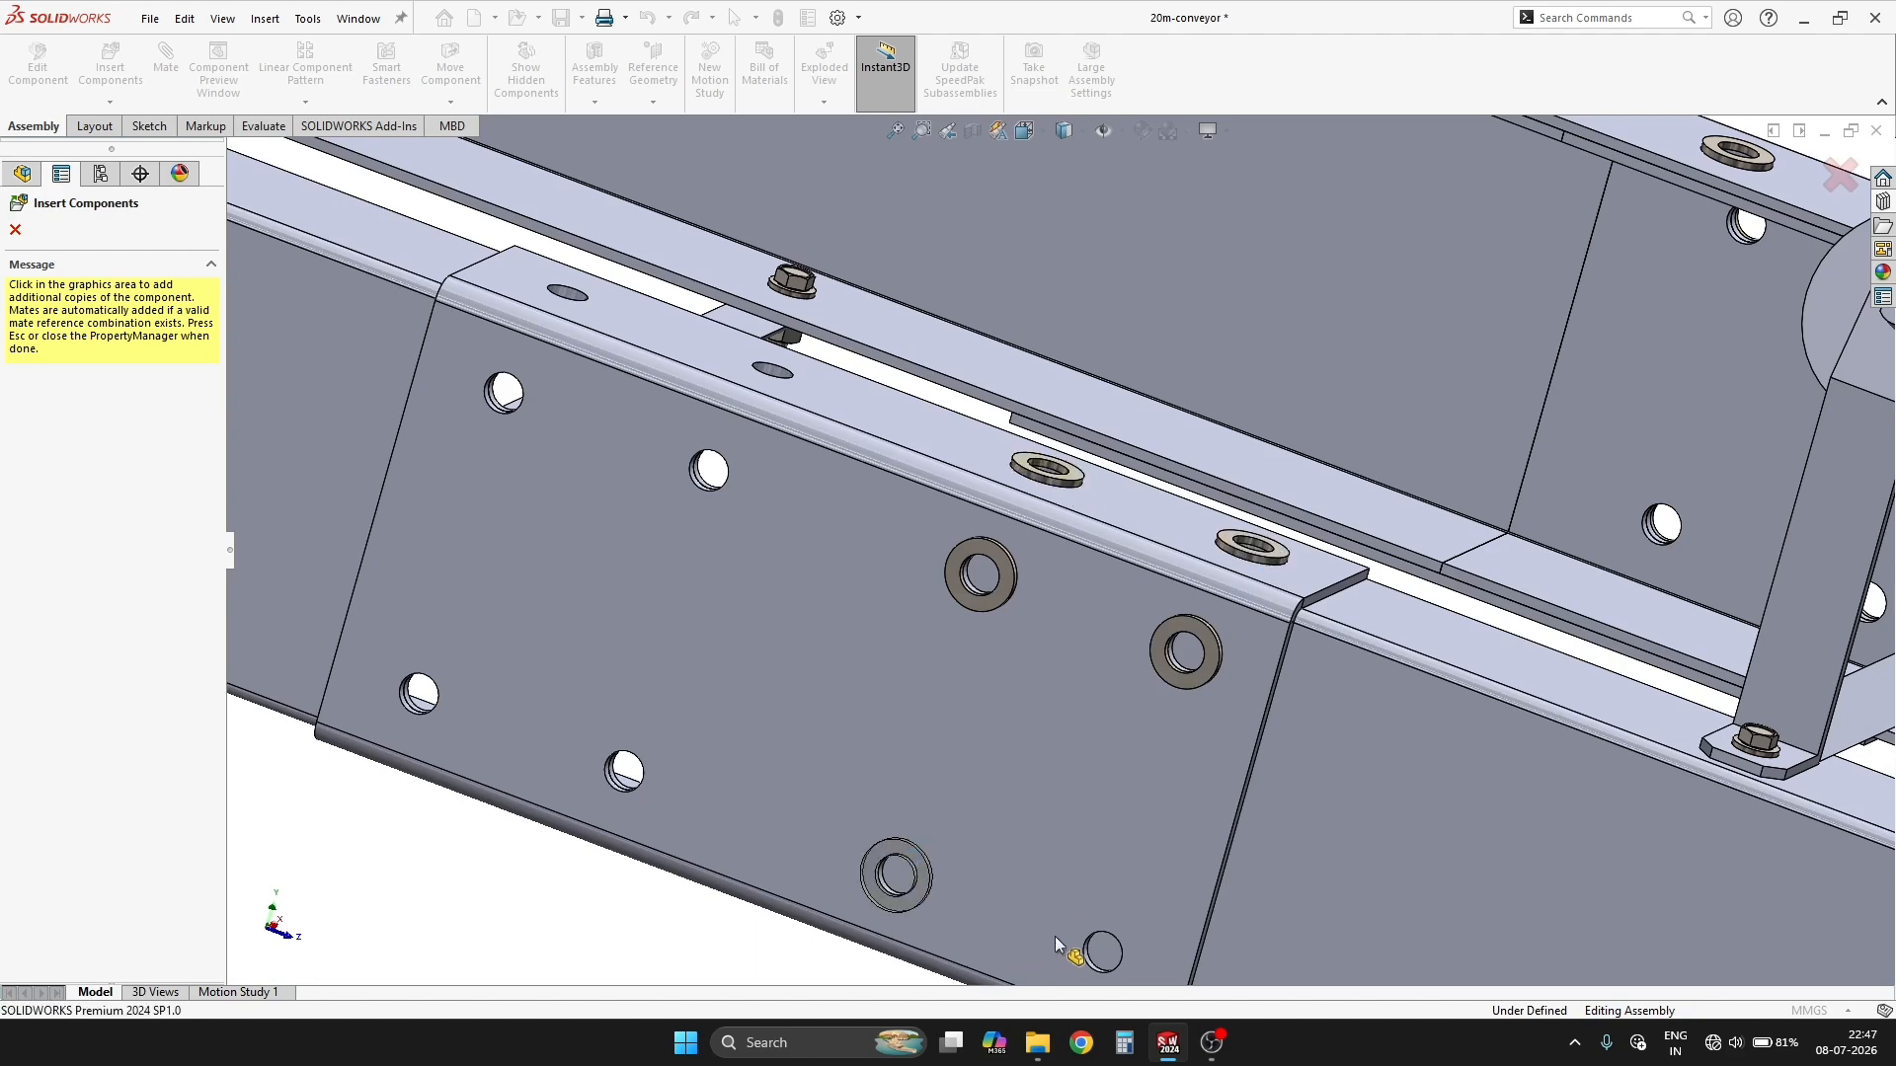
# Place M20 washers on the opposite splice plate's four bottom flange holes and its two remaining lower web holes.
pyautogui.moveTo(1062, 903); pyautogui.dragTo(1077, 706, button='middle')
pyautogui.scroll(1, 1113, 970)
pyautogui.scroll(-3, 1105, 903)
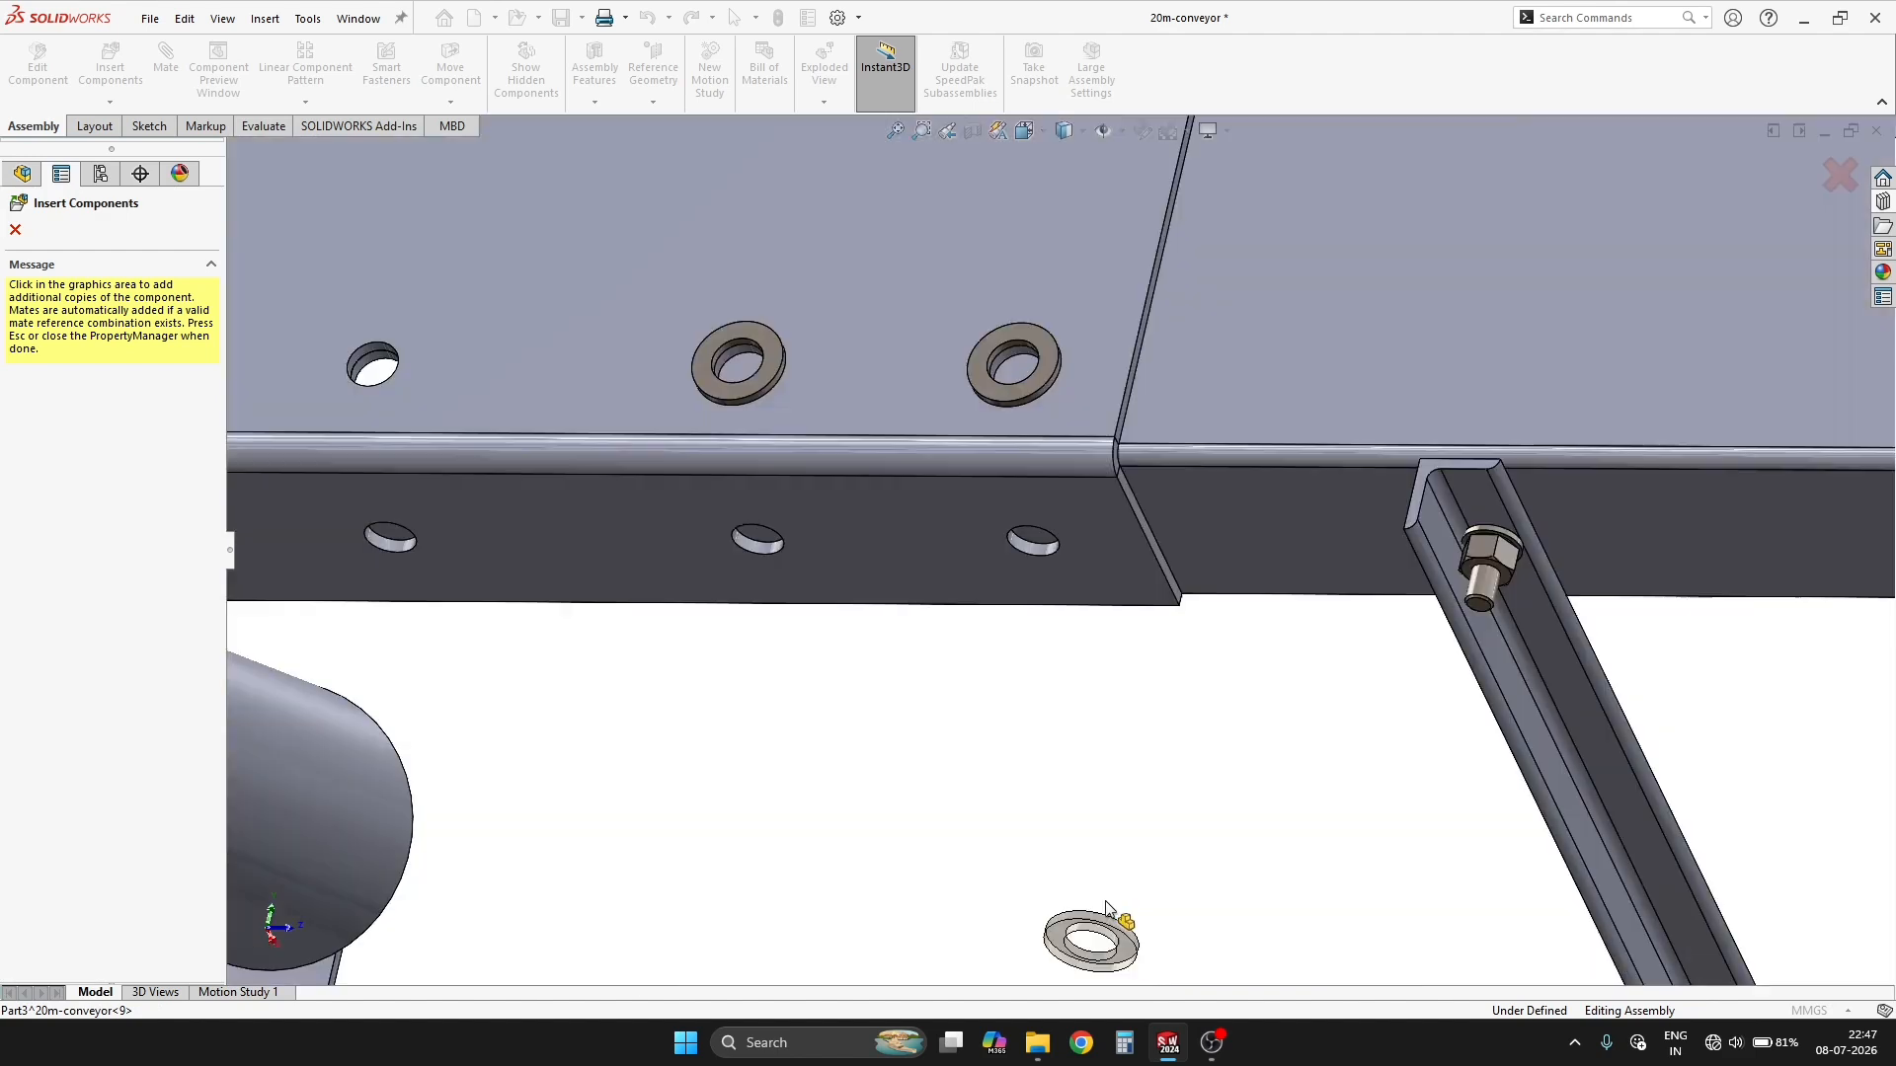
pyautogui.click(1043, 568)
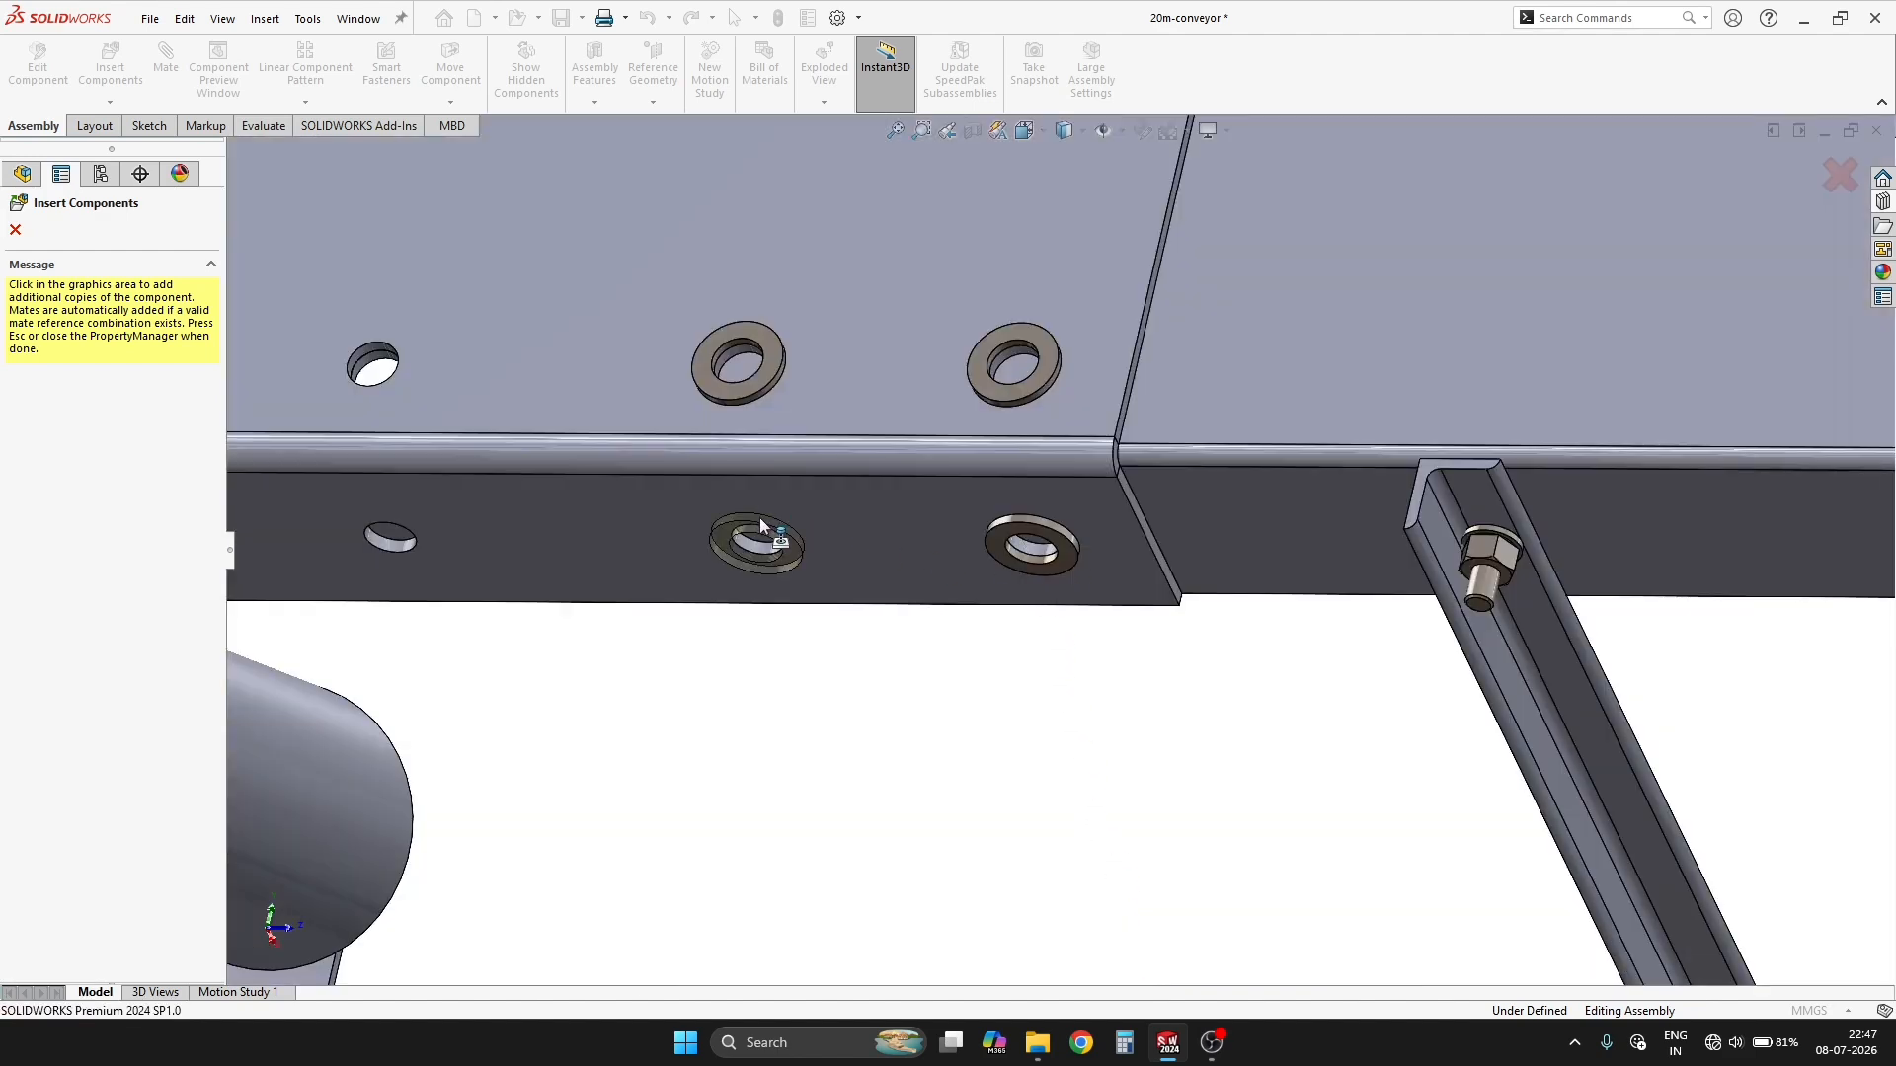
pyautogui.click(407, 523)
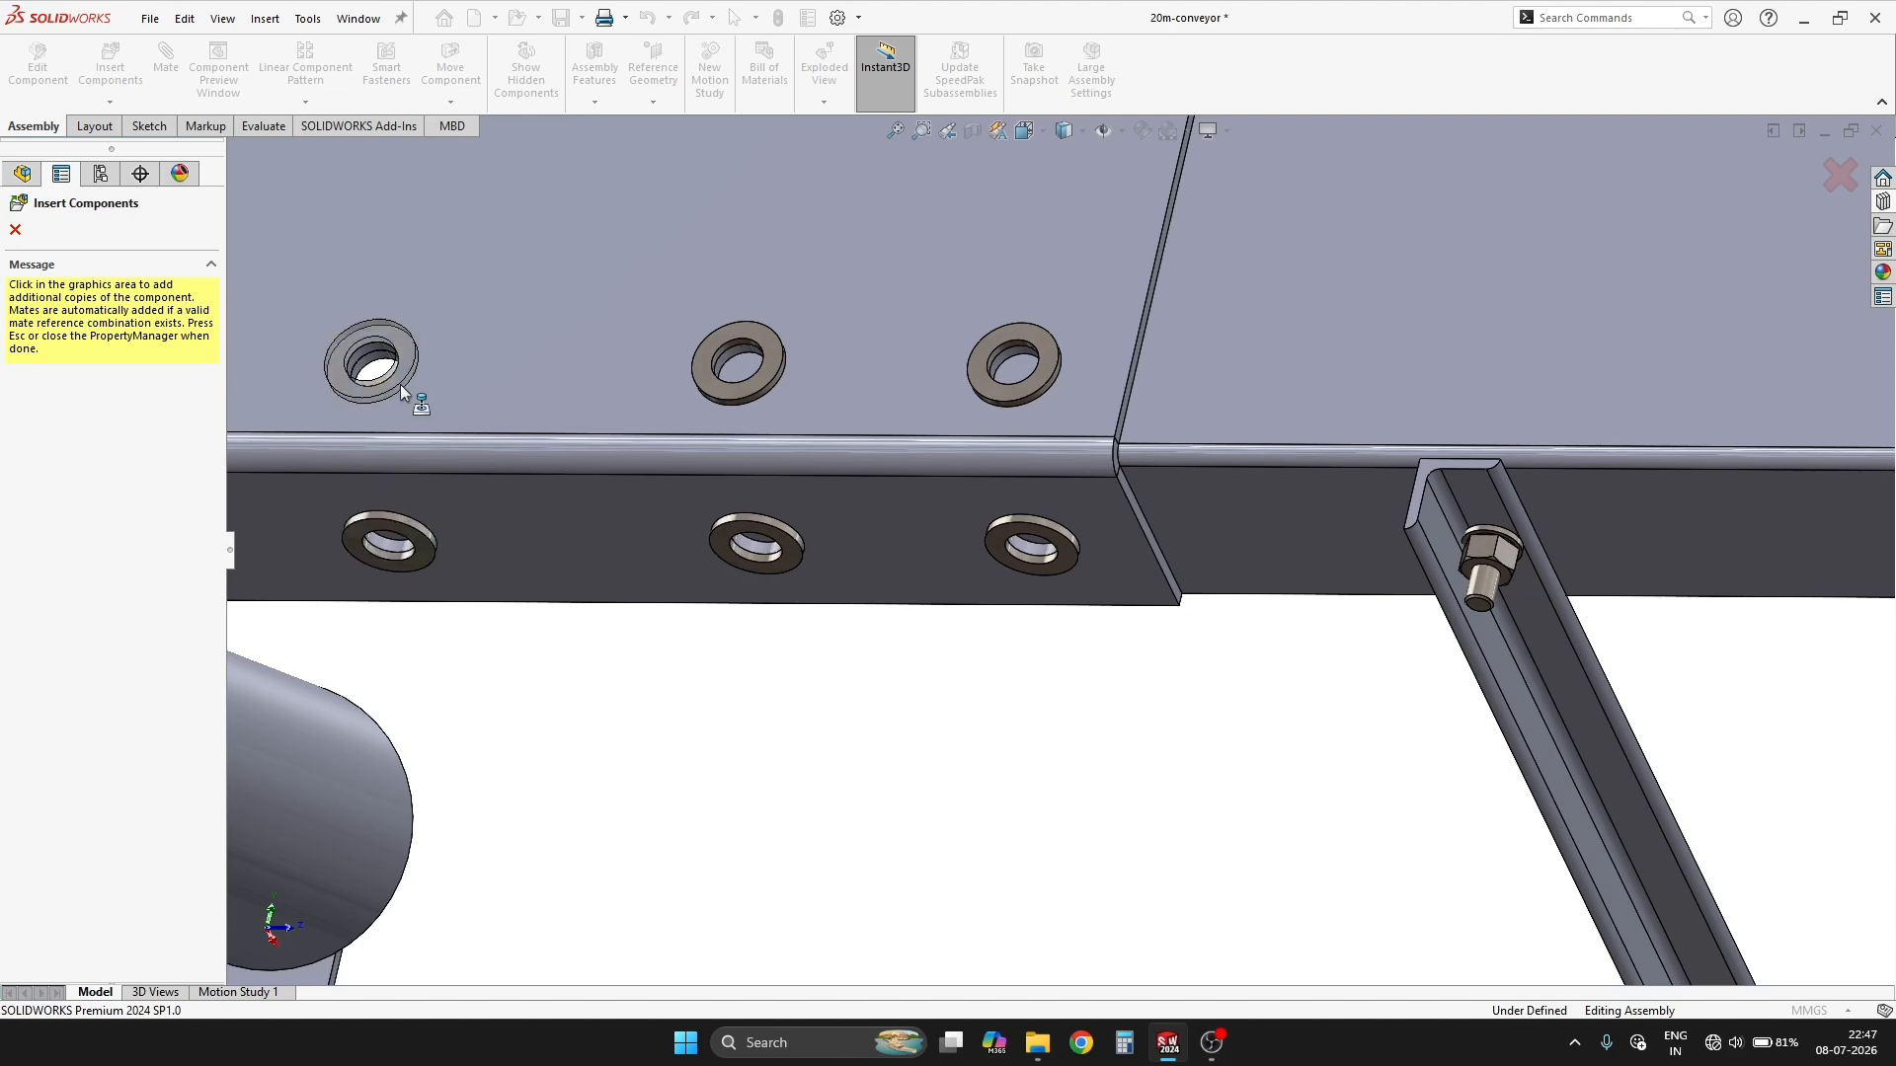
pyautogui.click(400, 384)
pyautogui.moveTo(381, 435); pyautogui.dragTo(457, 523, button='middle')
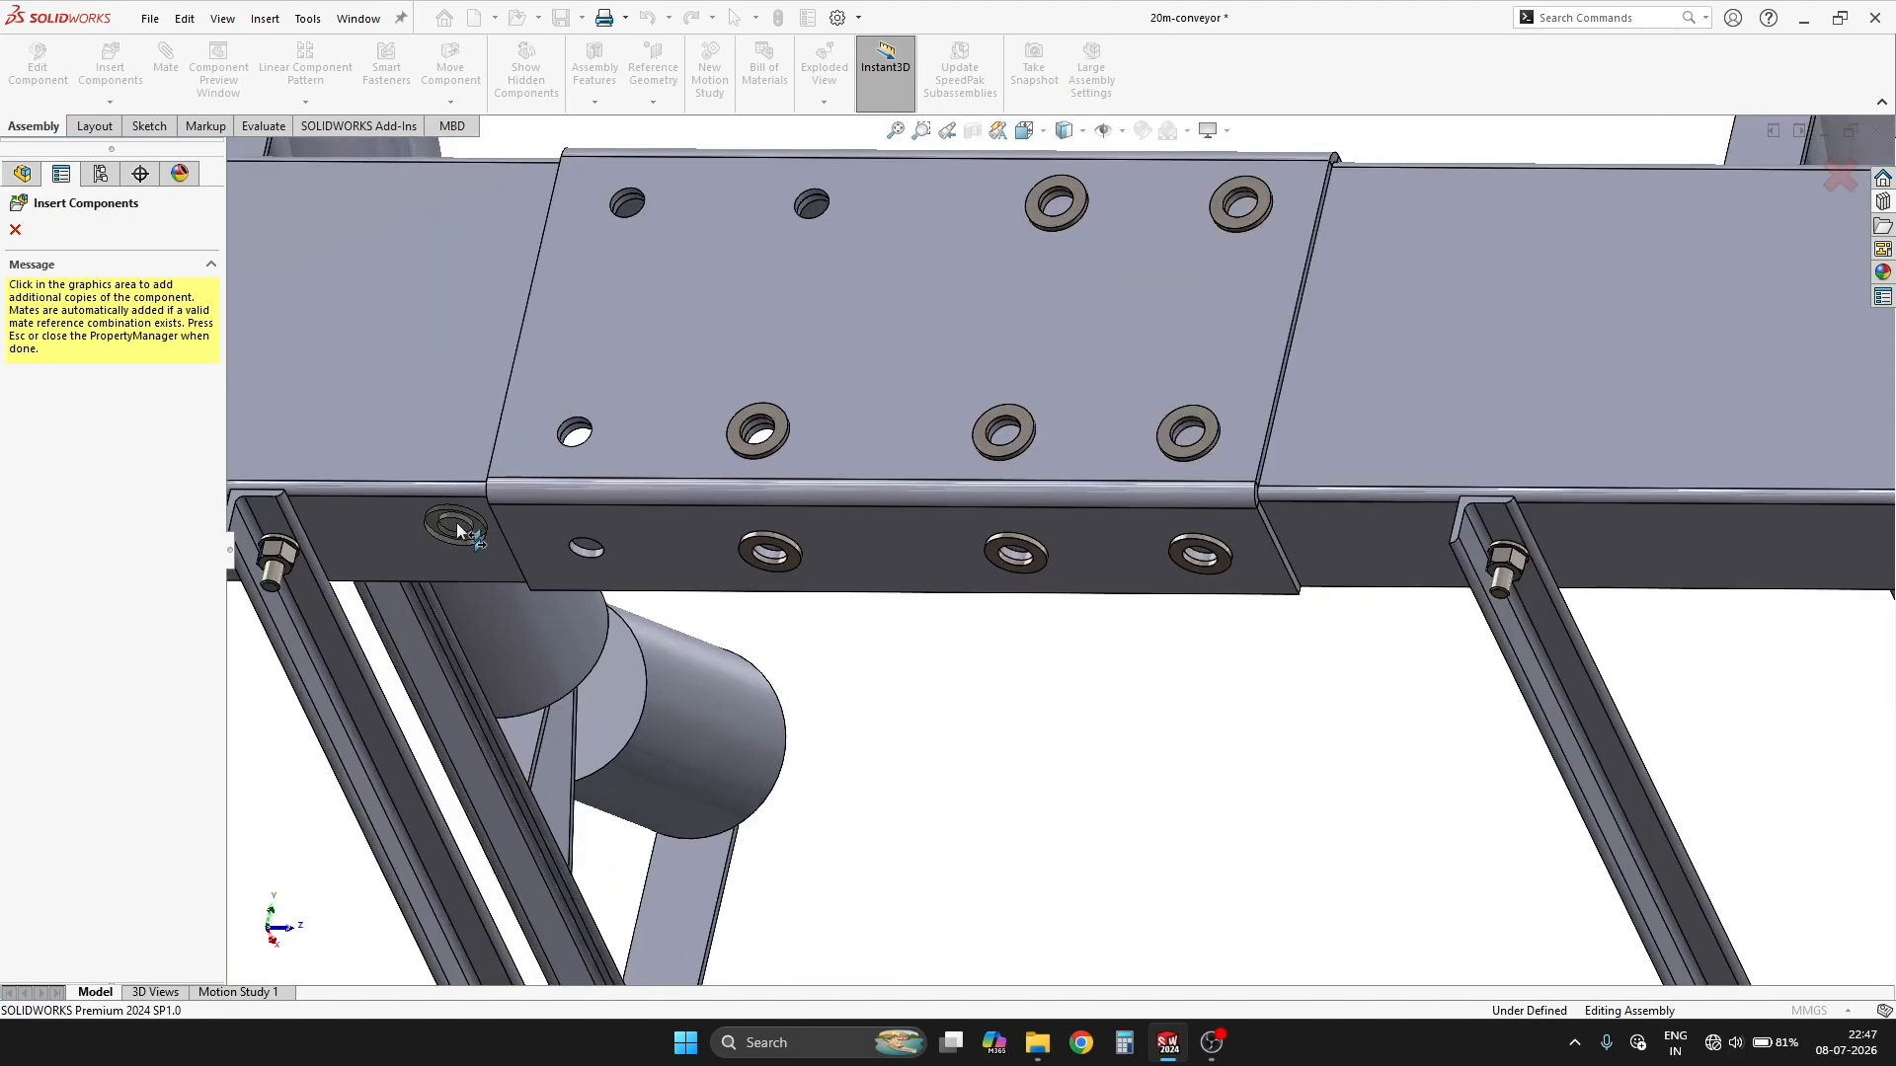
pyautogui.click(584, 446)
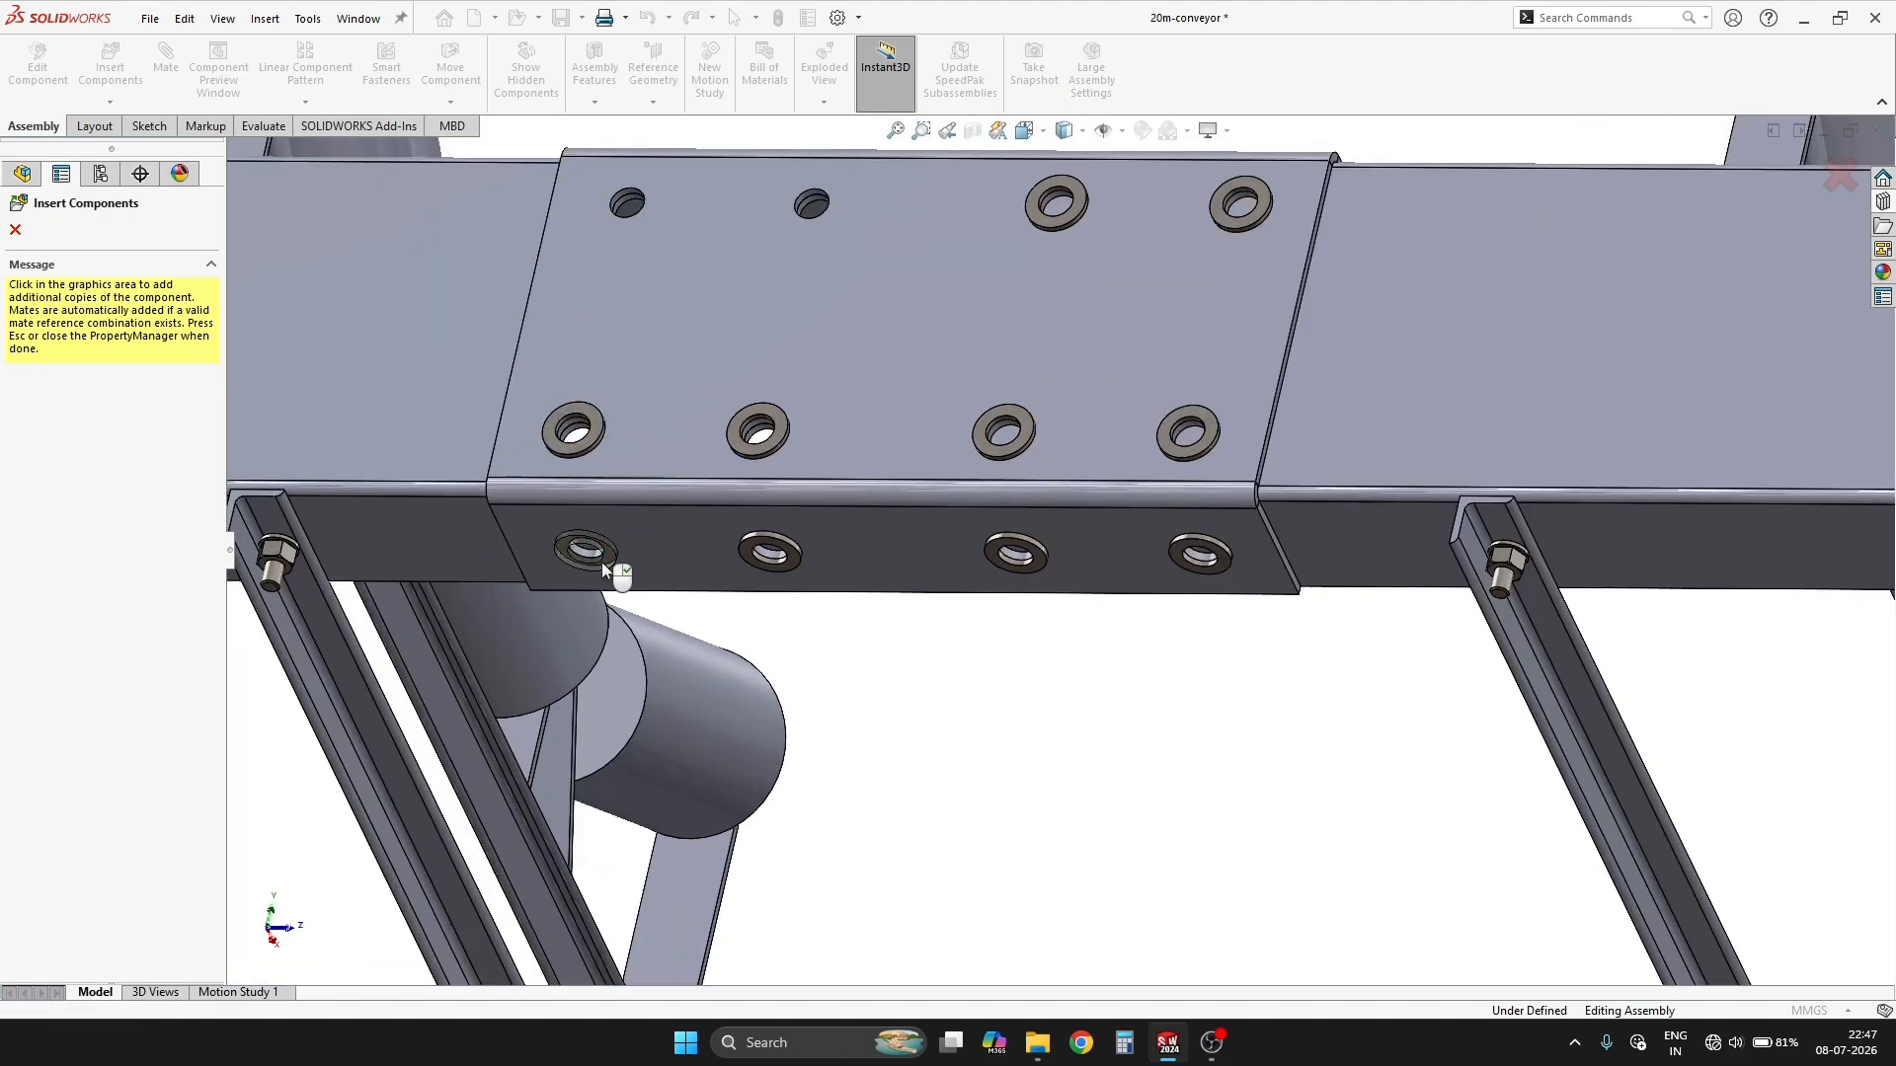
pyautogui.click(600, 559)
# Place M20 washers on the opposite splice plate's two remaining upper web holes and two remaining top flange holes.
pyautogui.click(628, 204)
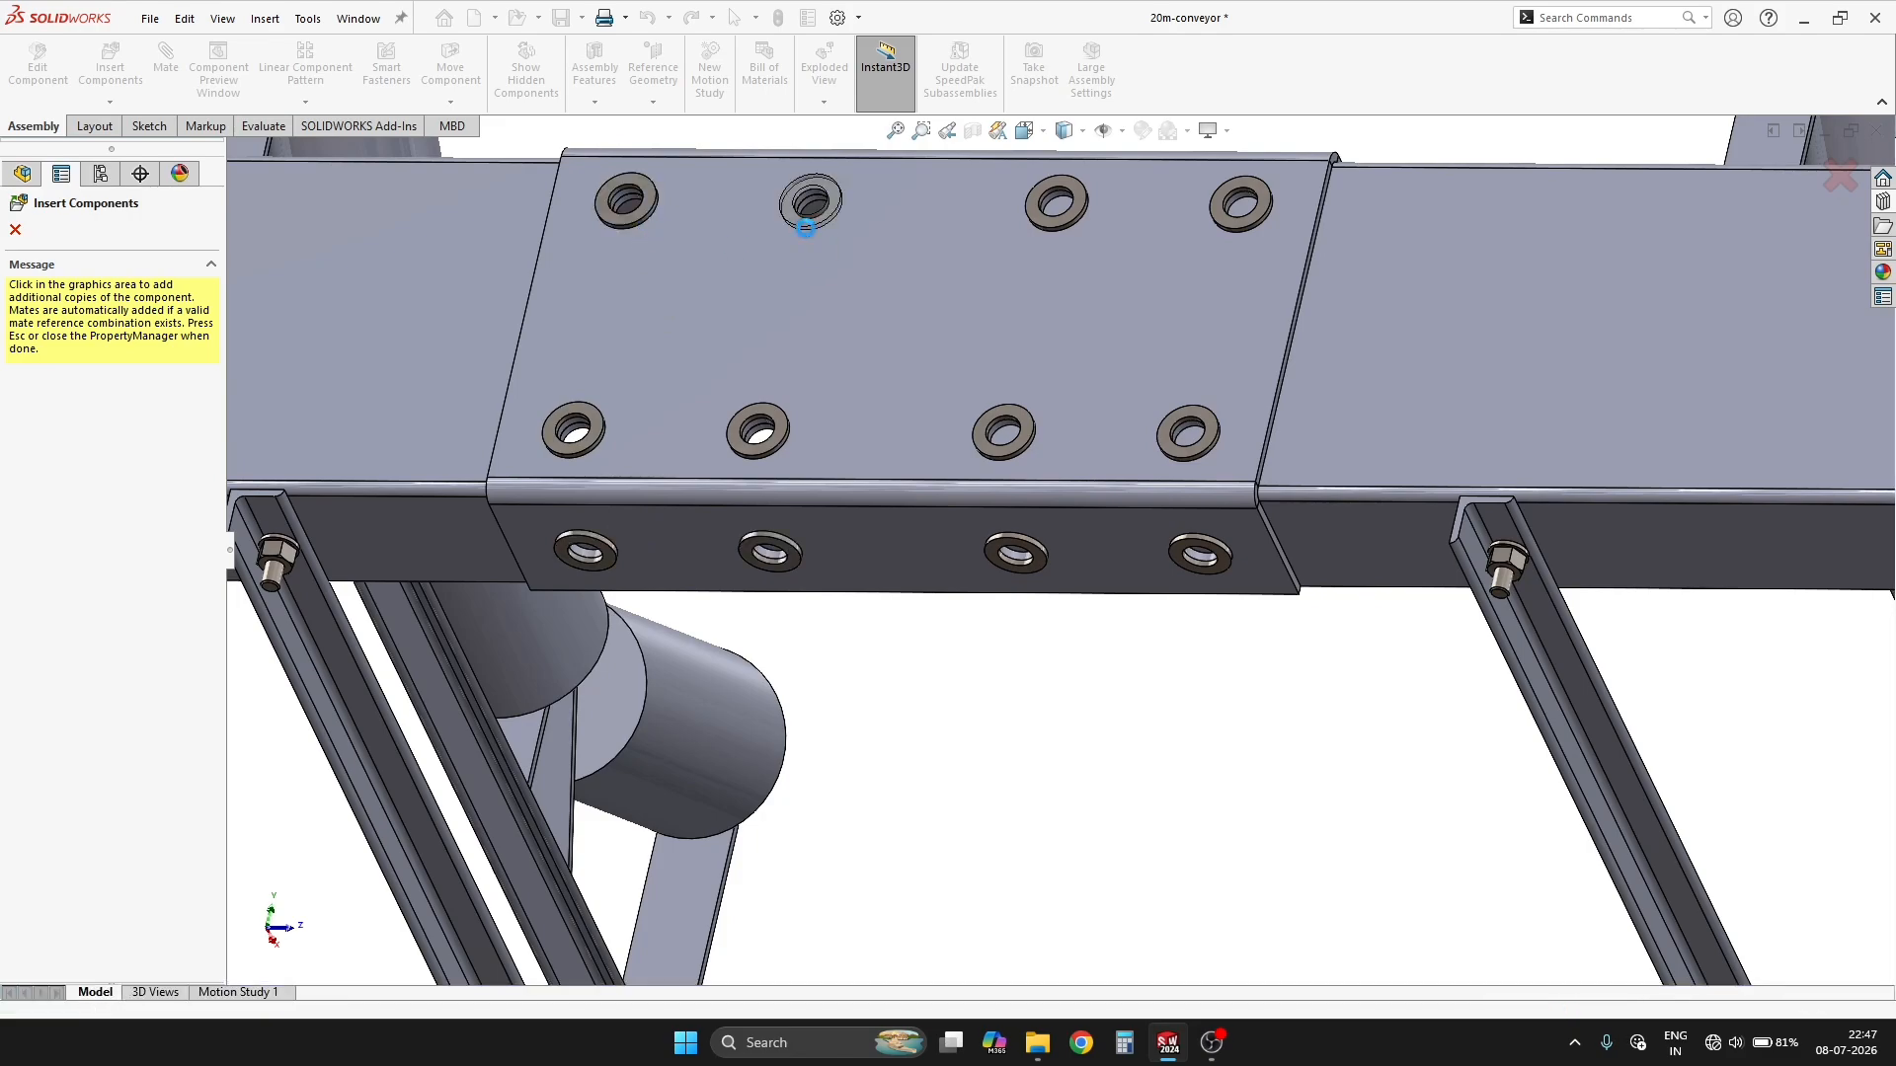
pyautogui.click(809, 207)
pyautogui.moveTo(810, 207); pyautogui.dragTo(750, 626, button='middle')
pyautogui.scroll(-4, 853, 139)
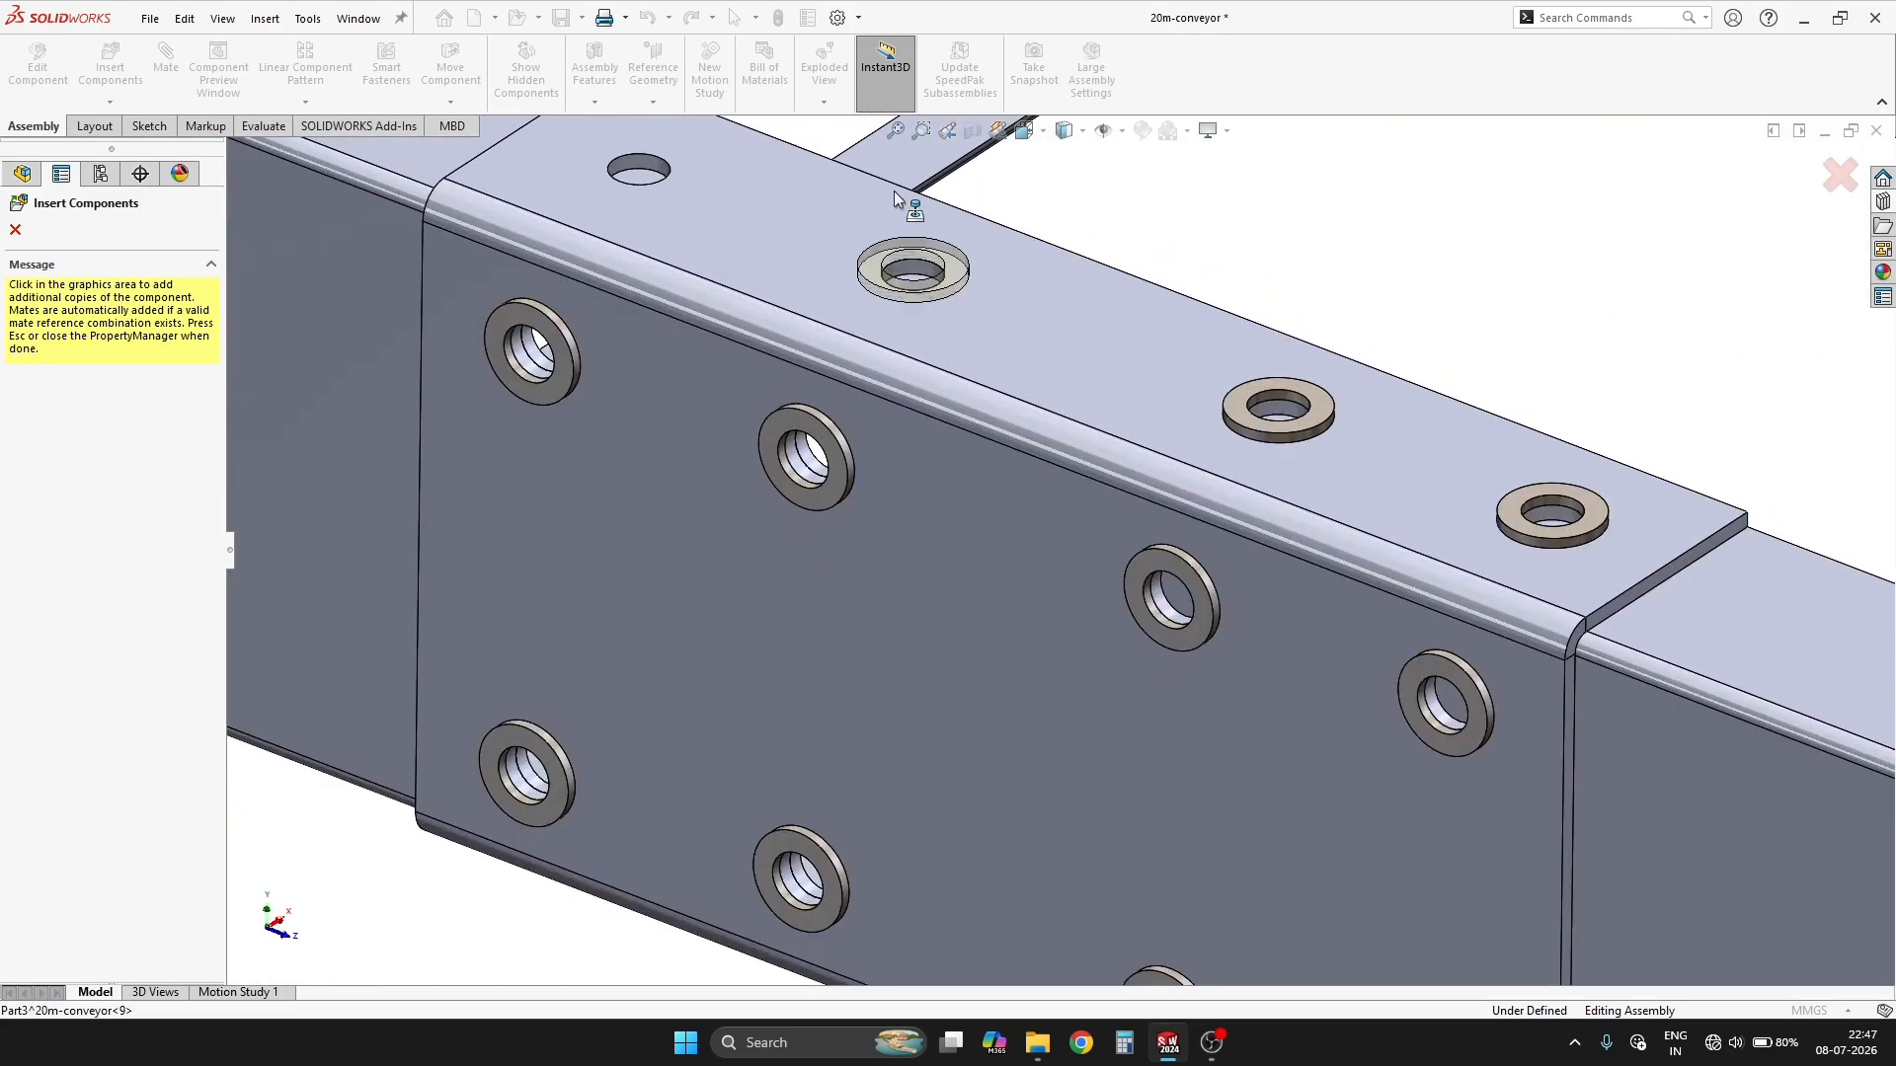
pyautogui.click(940, 284)
pyautogui.click(671, 193)
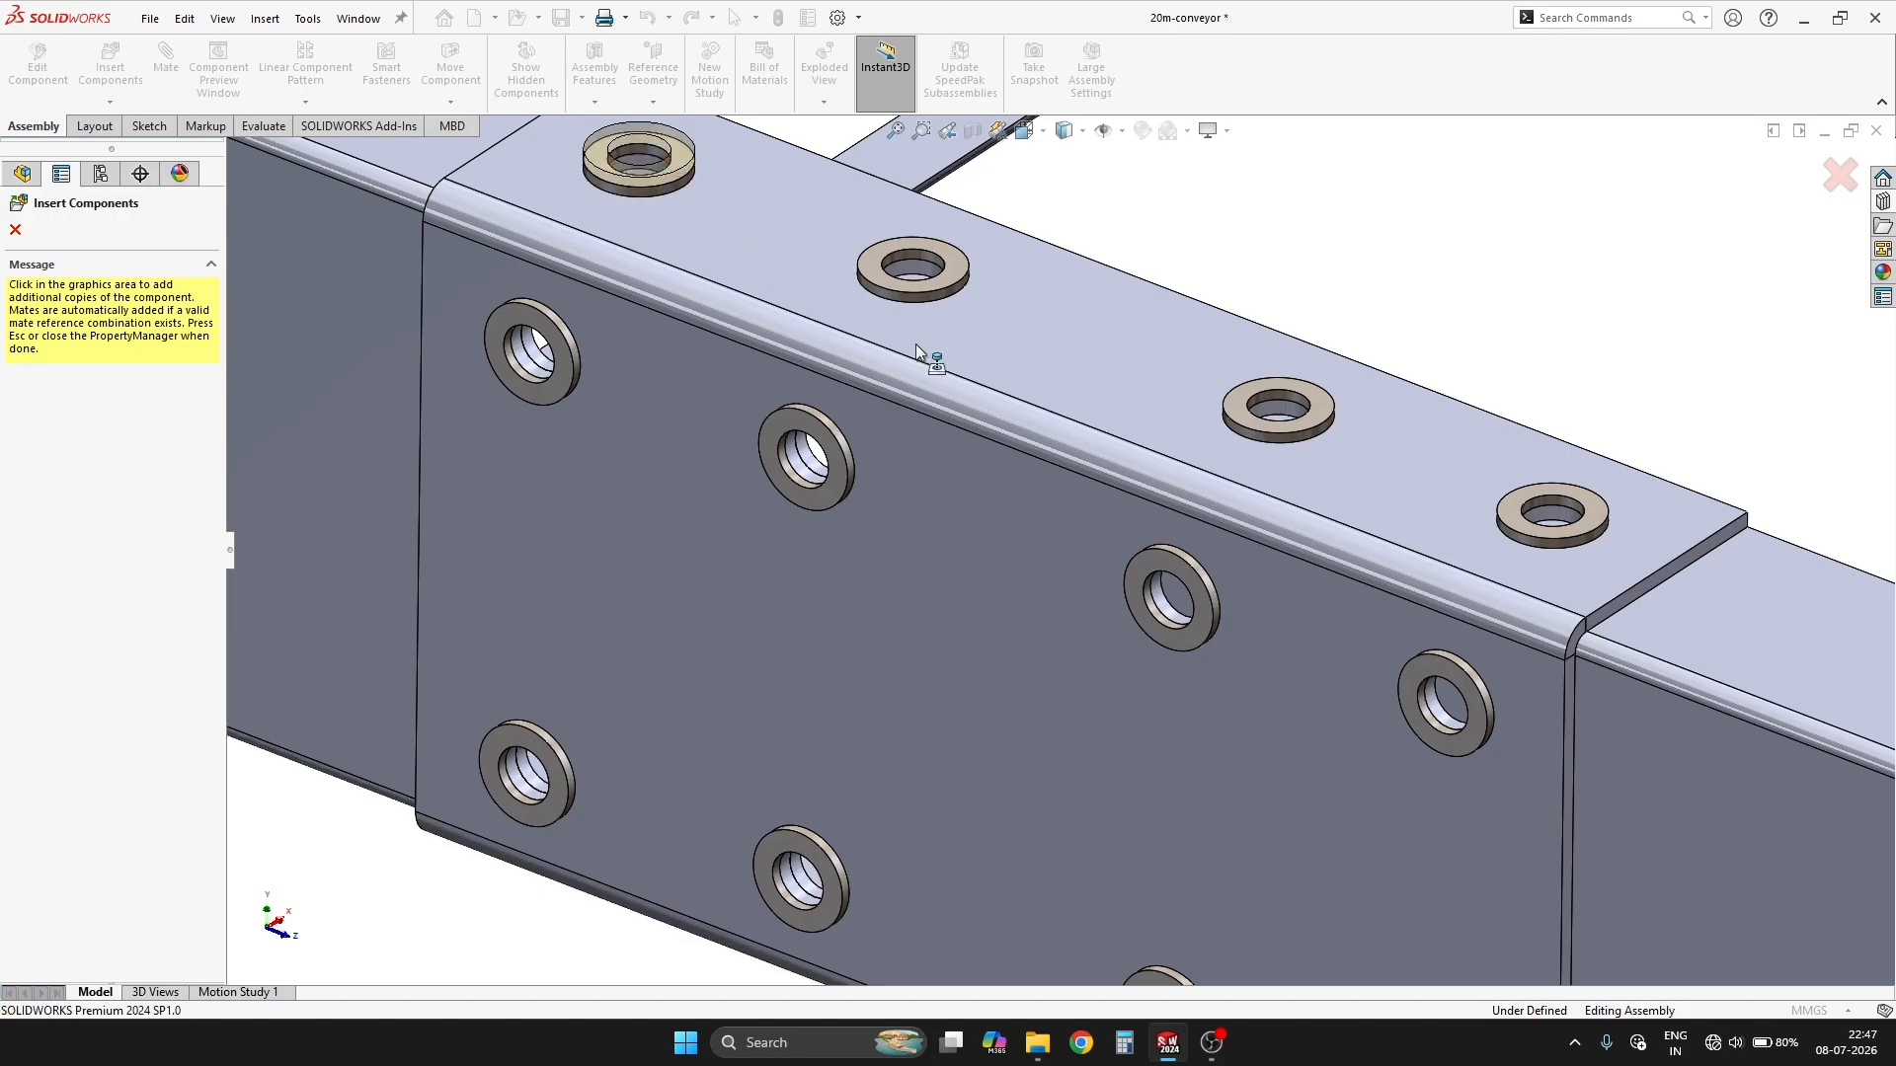
# Place M20 washers on the inner web face of the opposite channel, at its two upper and two lower splice holes.
pyautogui.scroll(5, 915, 344)
pyautogui.moveTo(916, 344); pyautogui.dragTo(681, 188, button='middle')
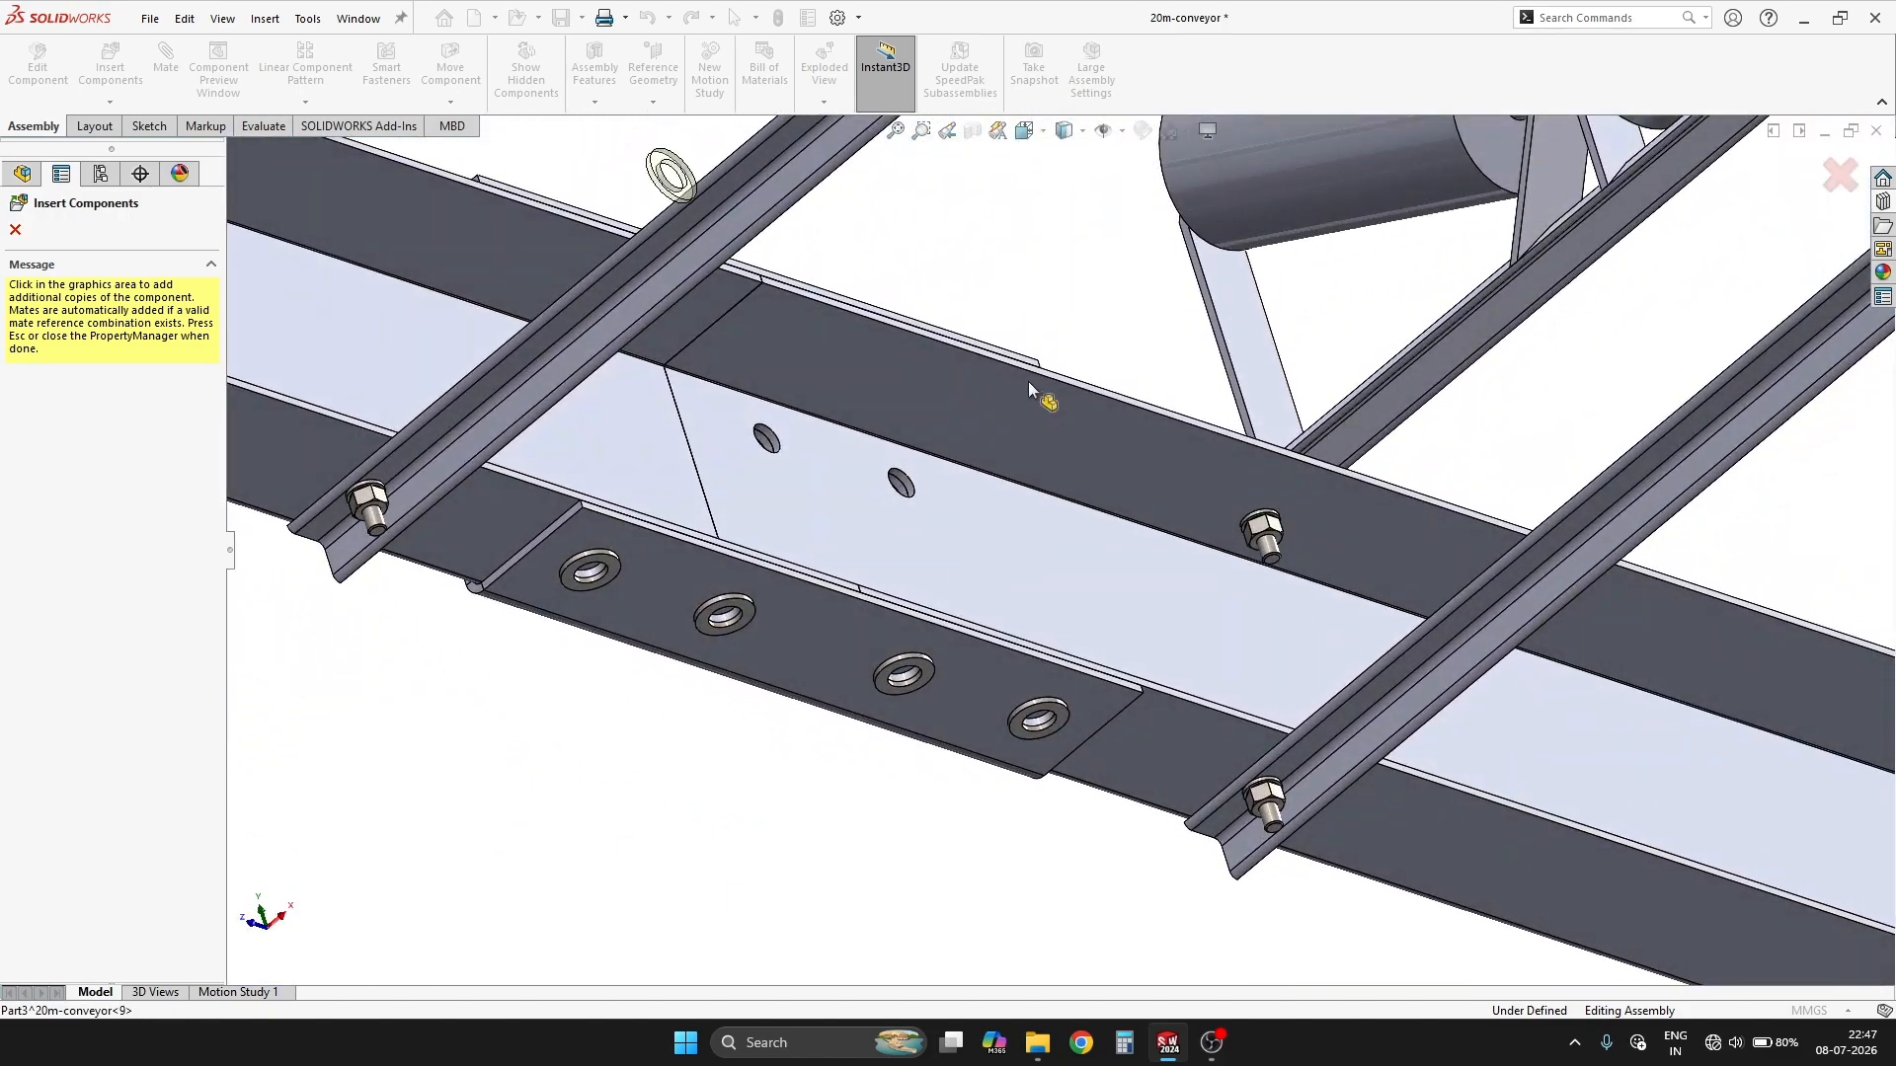
pyautogui.moveTo(920, 527); pyautogui.dragTo(826, 601, button='middle')
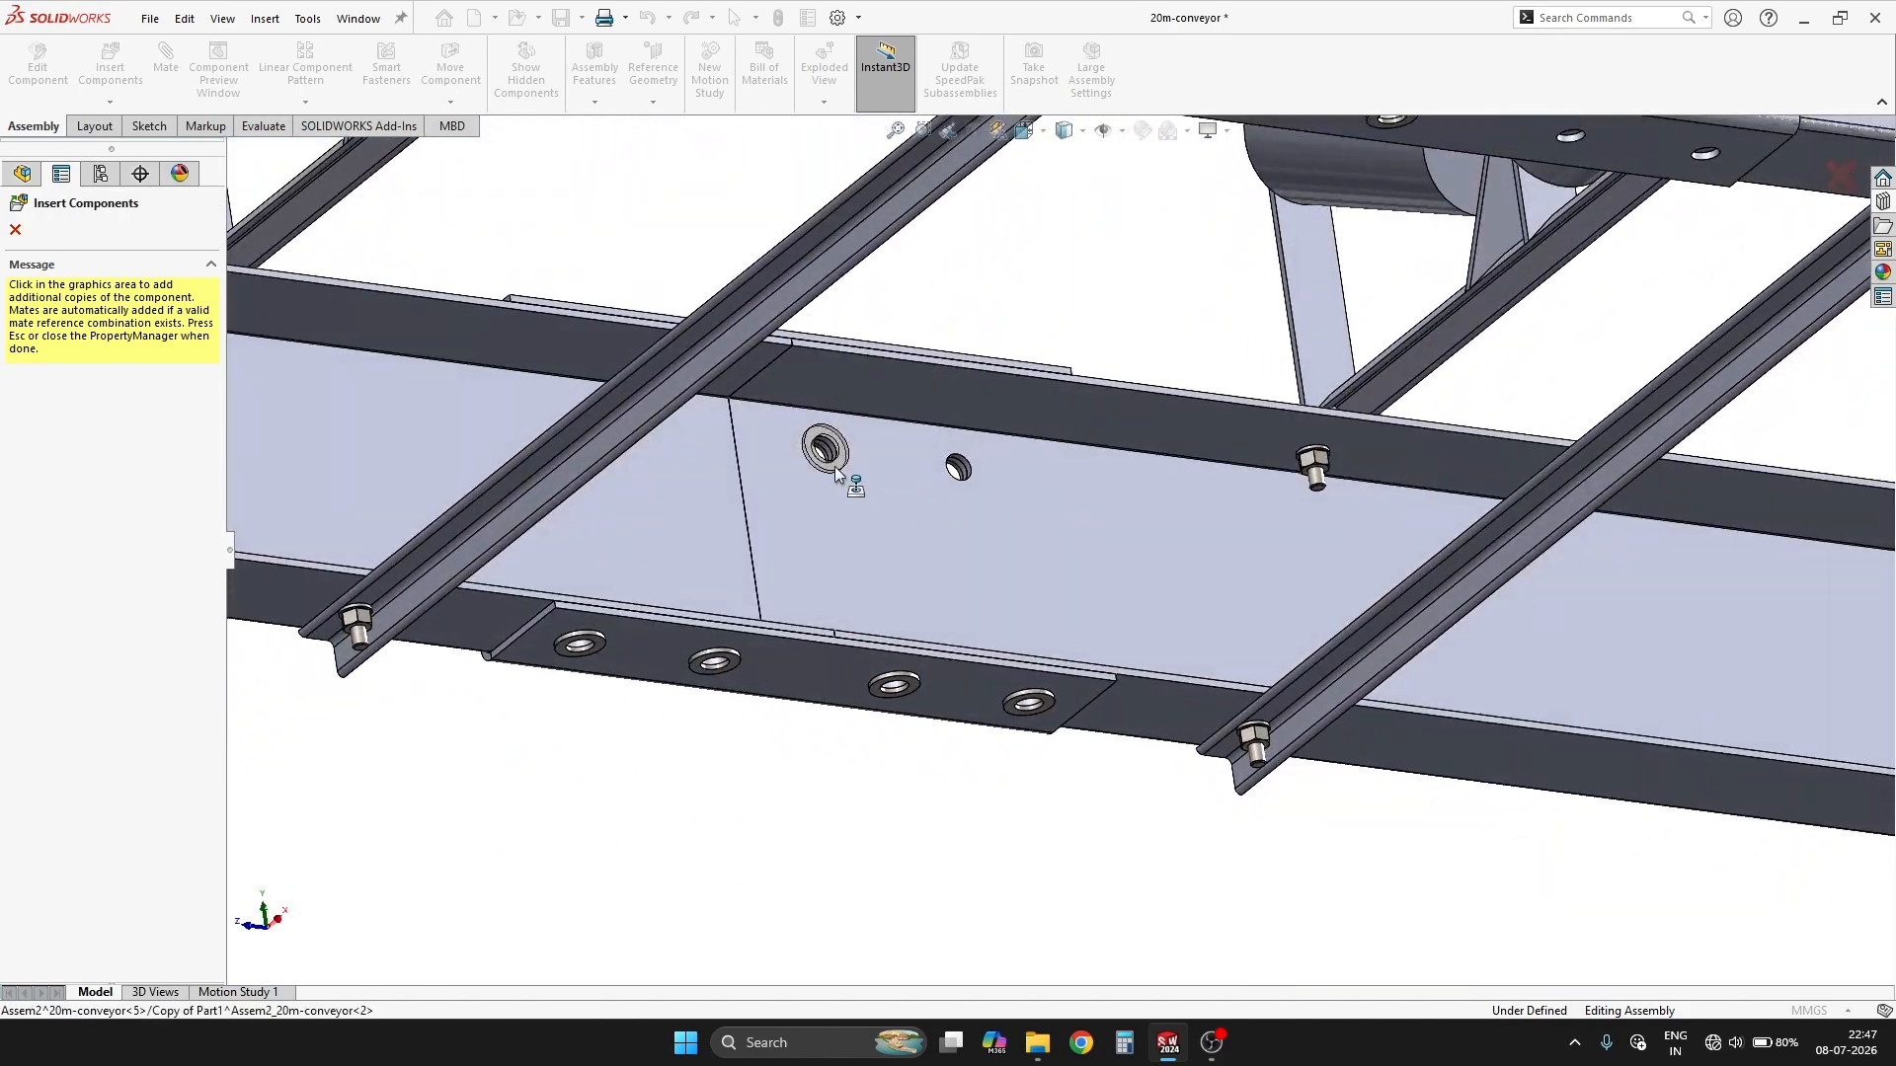
pyautogui.click(956, 474)
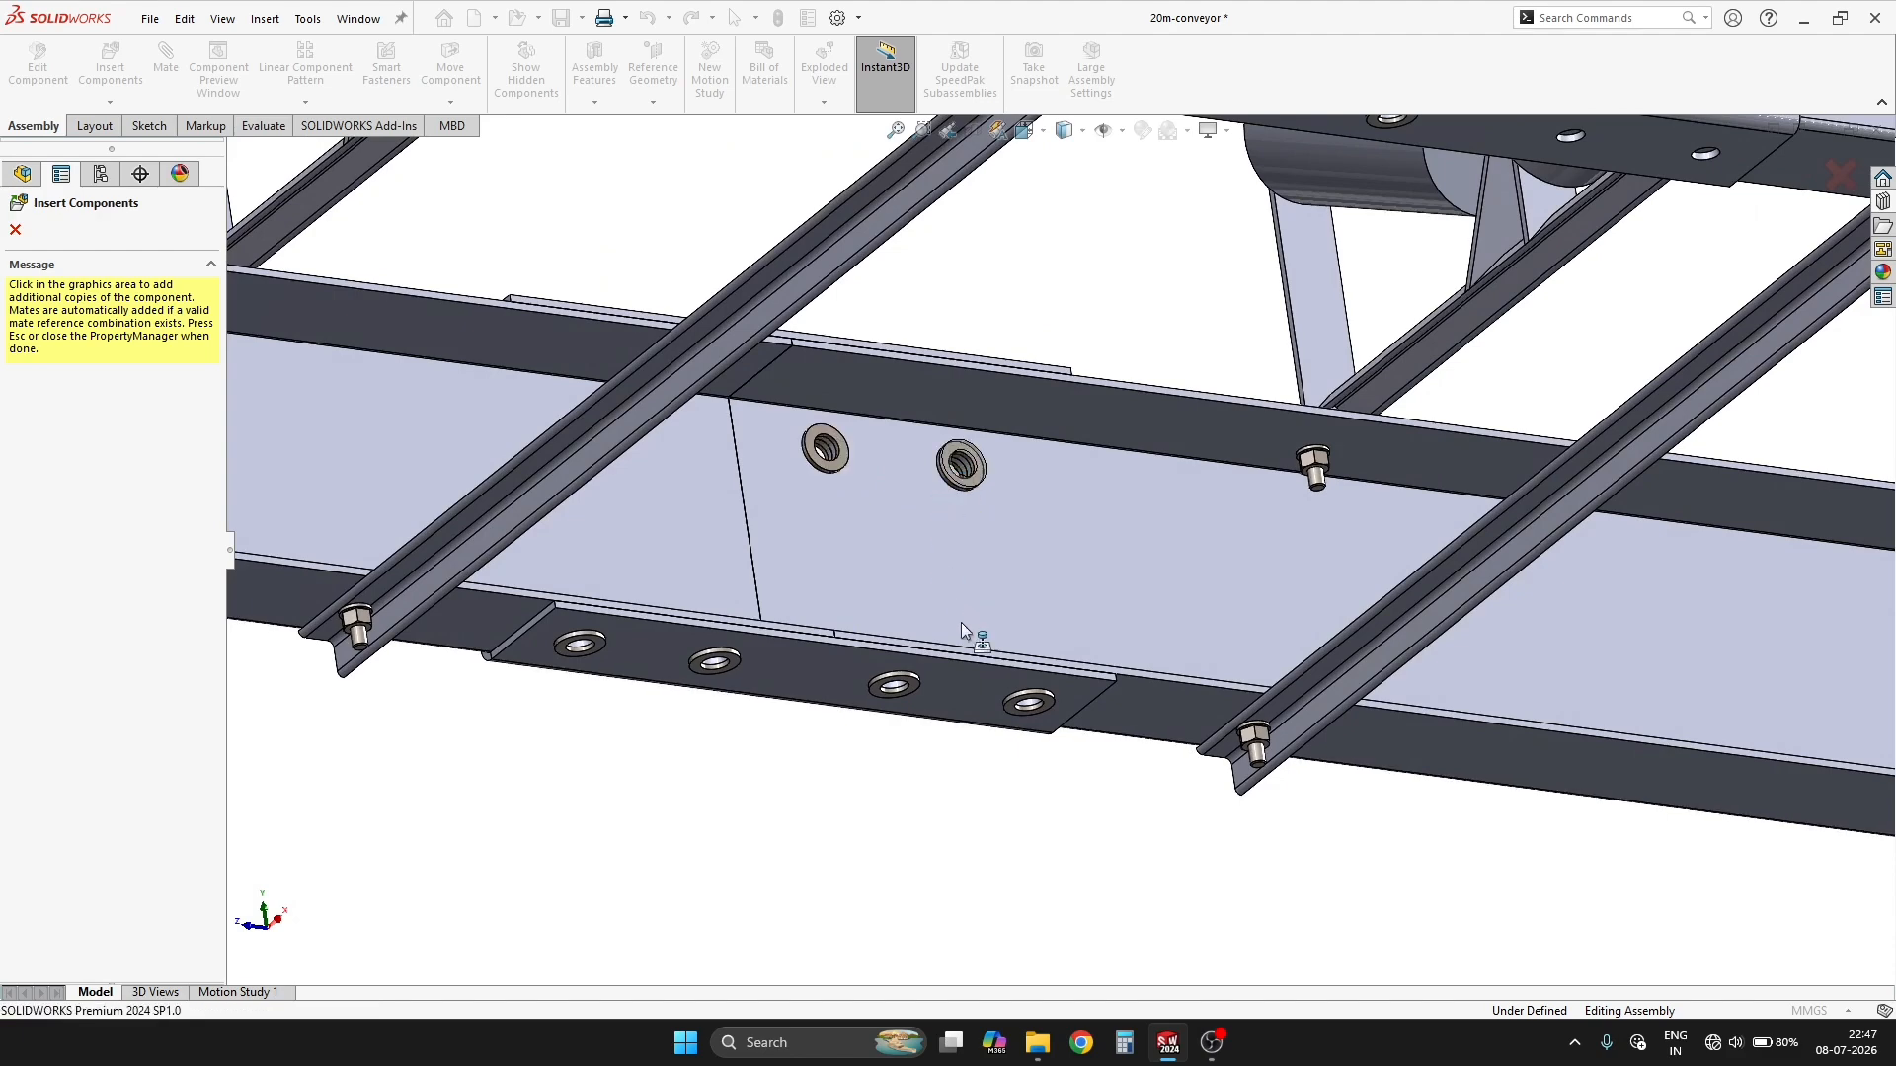
pyautogui.moveTo(962, 622); pyautogui.dragTo(971, 719, button='middle')
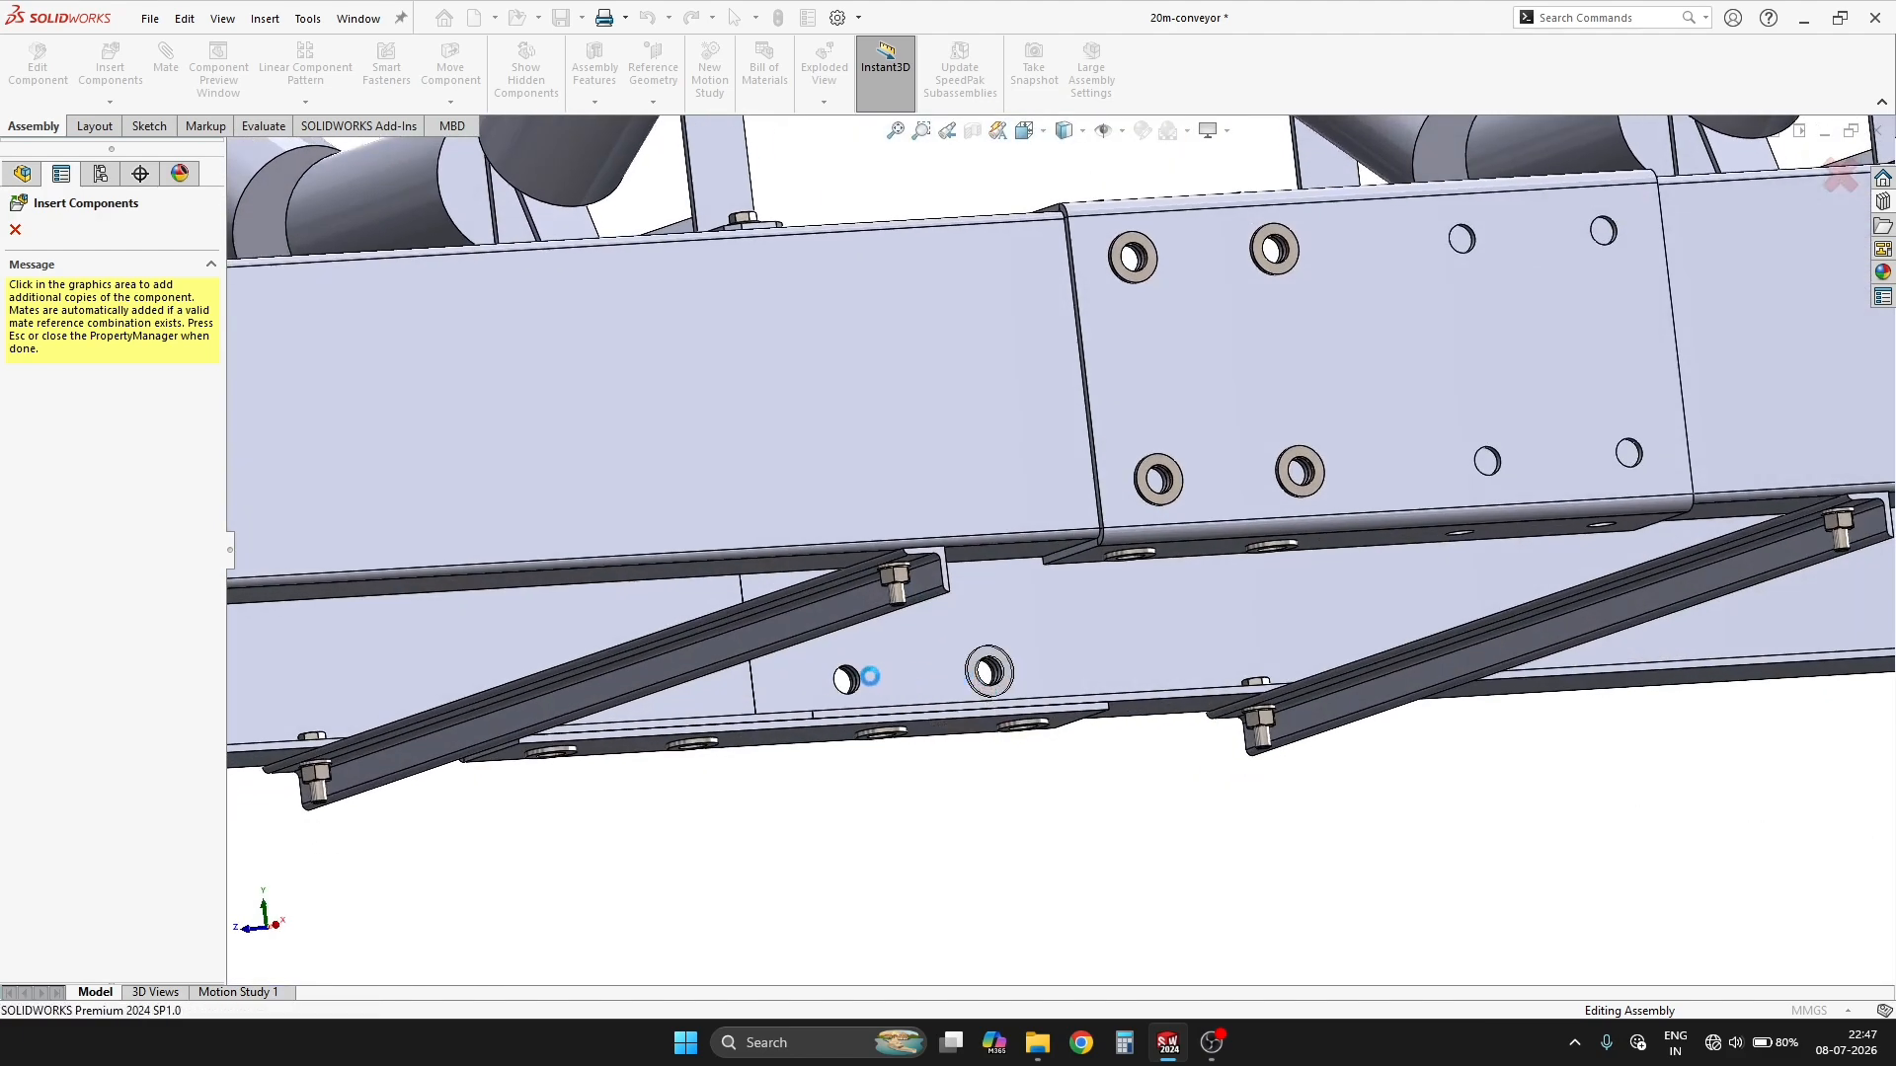
# Place M20 washers on the splice plate's remaining web, bottom flange and top flange holes, and finish inserting washers.
pyautogui.scroll(3, 1116, 603)
pyautogui.scroll(-4, 1396, 494)
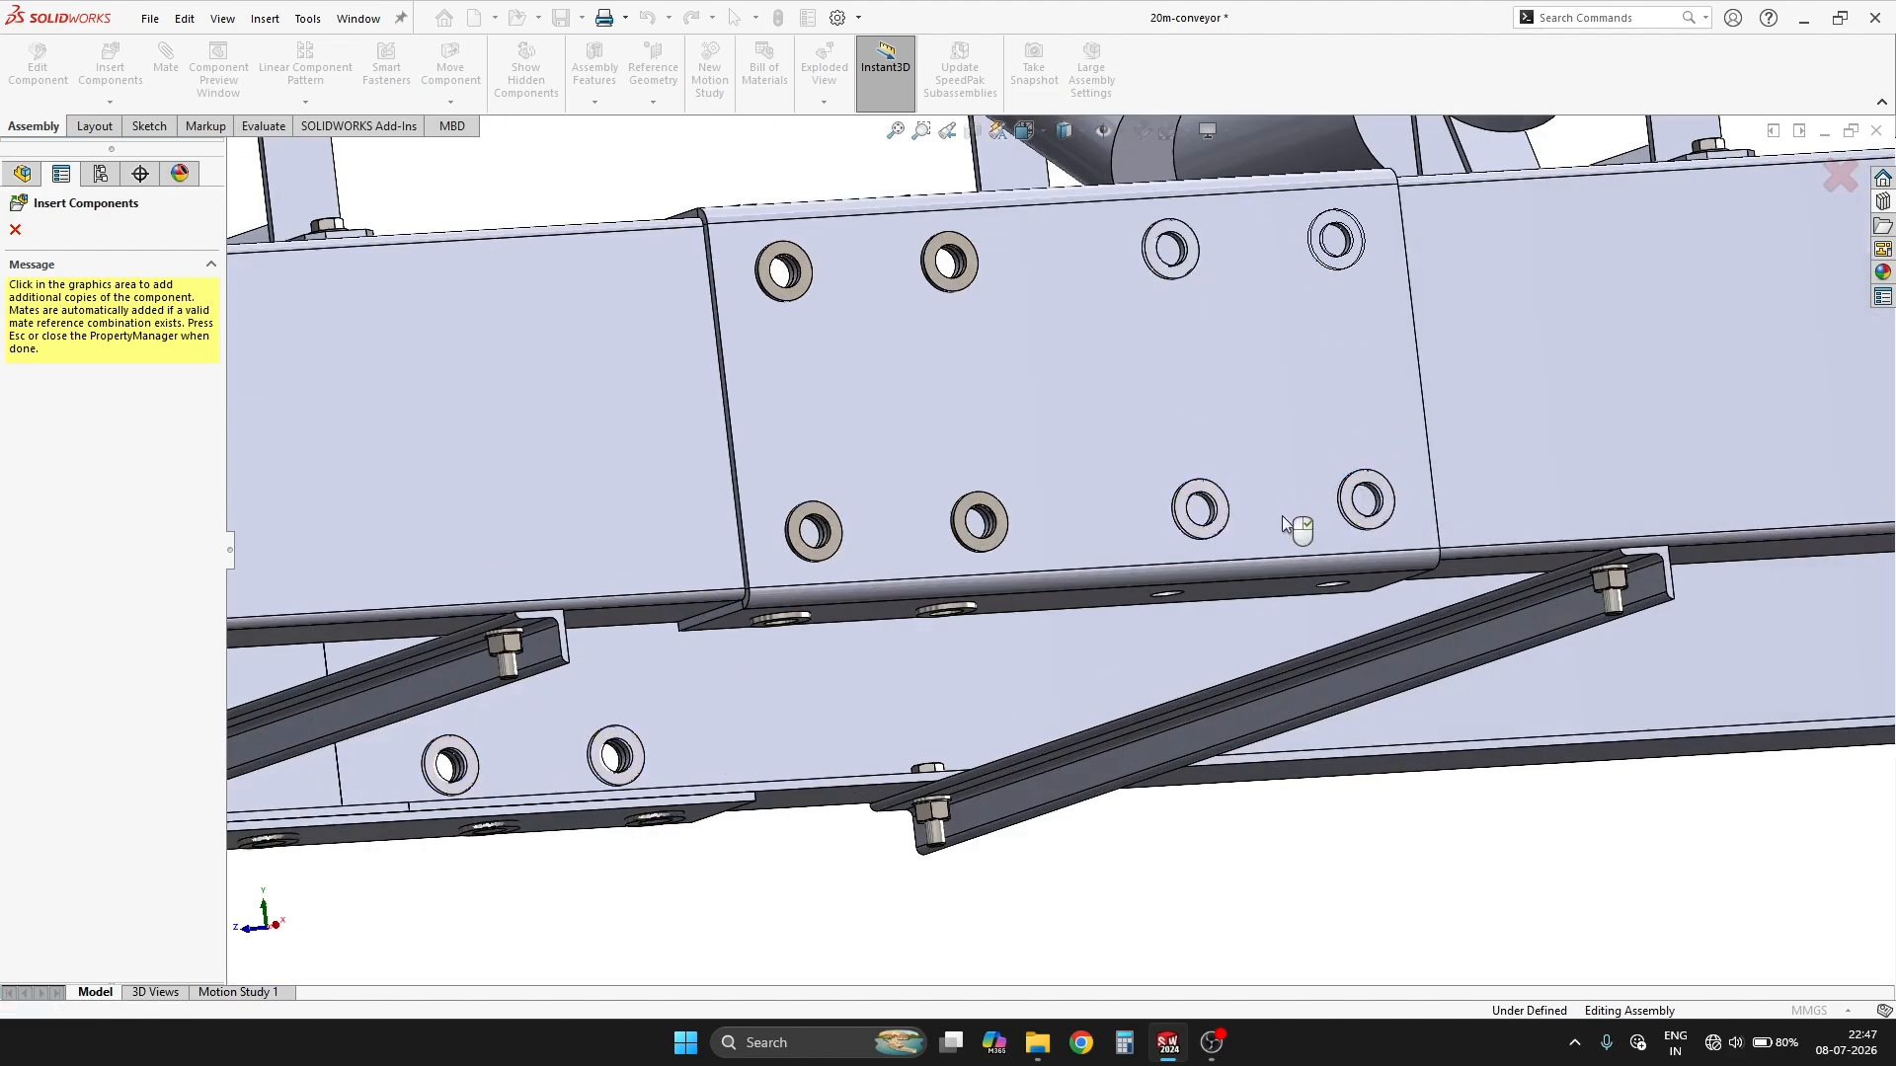
pyautogui.moveTo(1282, 524); pyautogui.dragTo(1230, 444, button='middle')
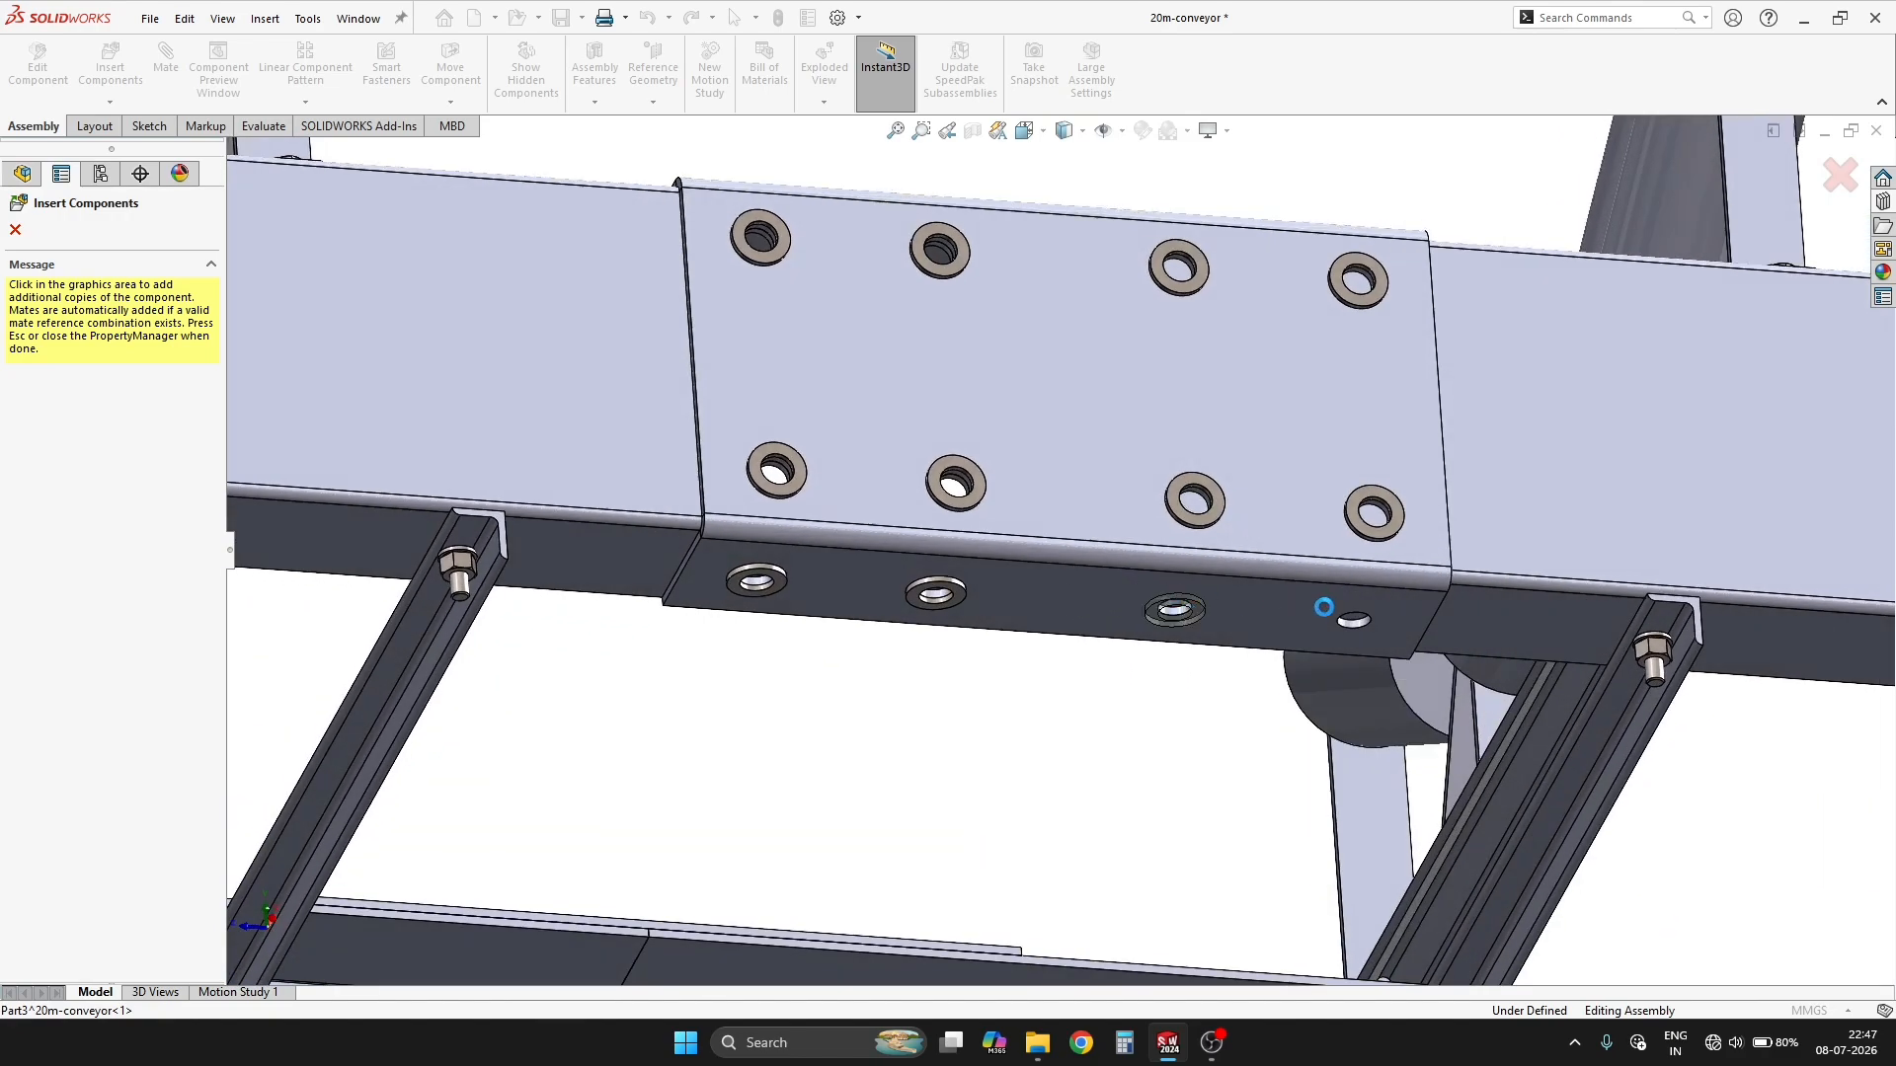
pyautogui.click(1323, 608)
pyautogui.moveTo(1301, 359); pyautogui.dragTo(1159, 251, button='middle')
pyautogui.click(1344, 185)
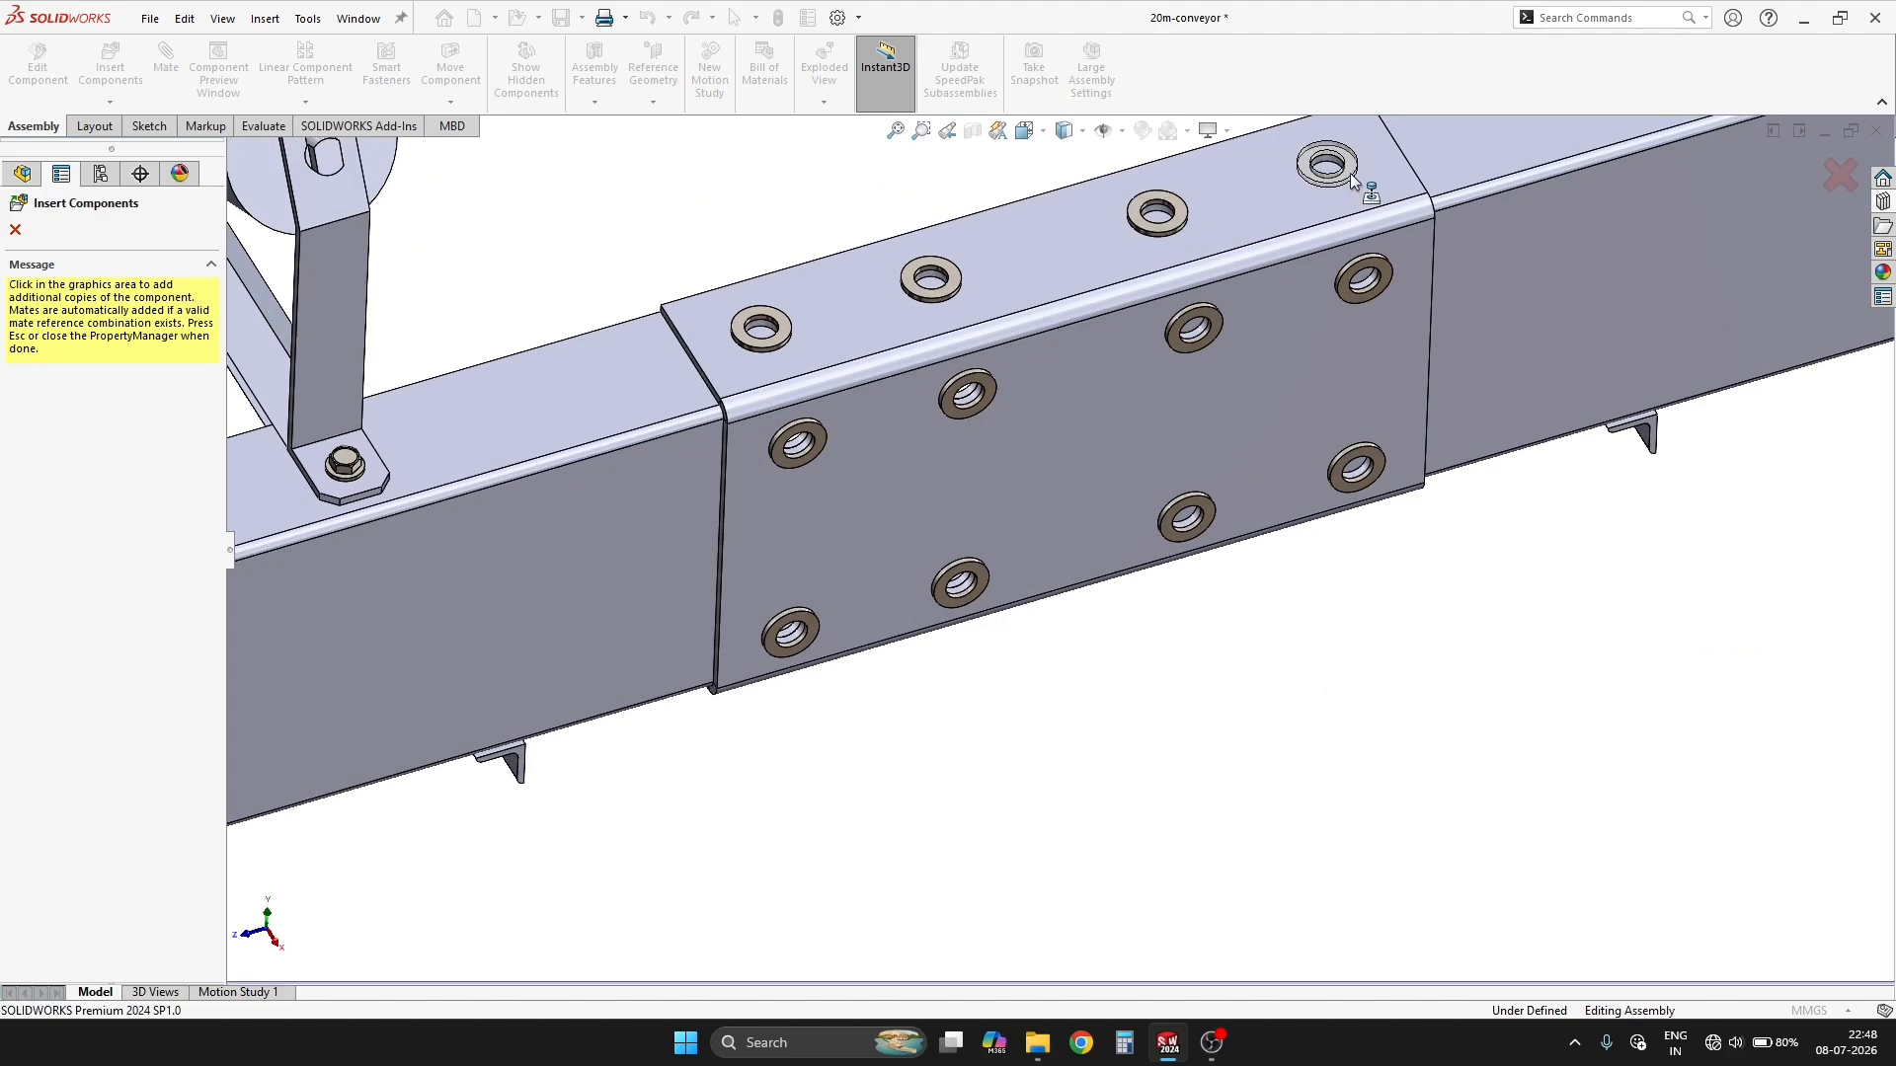
pyautogui.press('Escape')
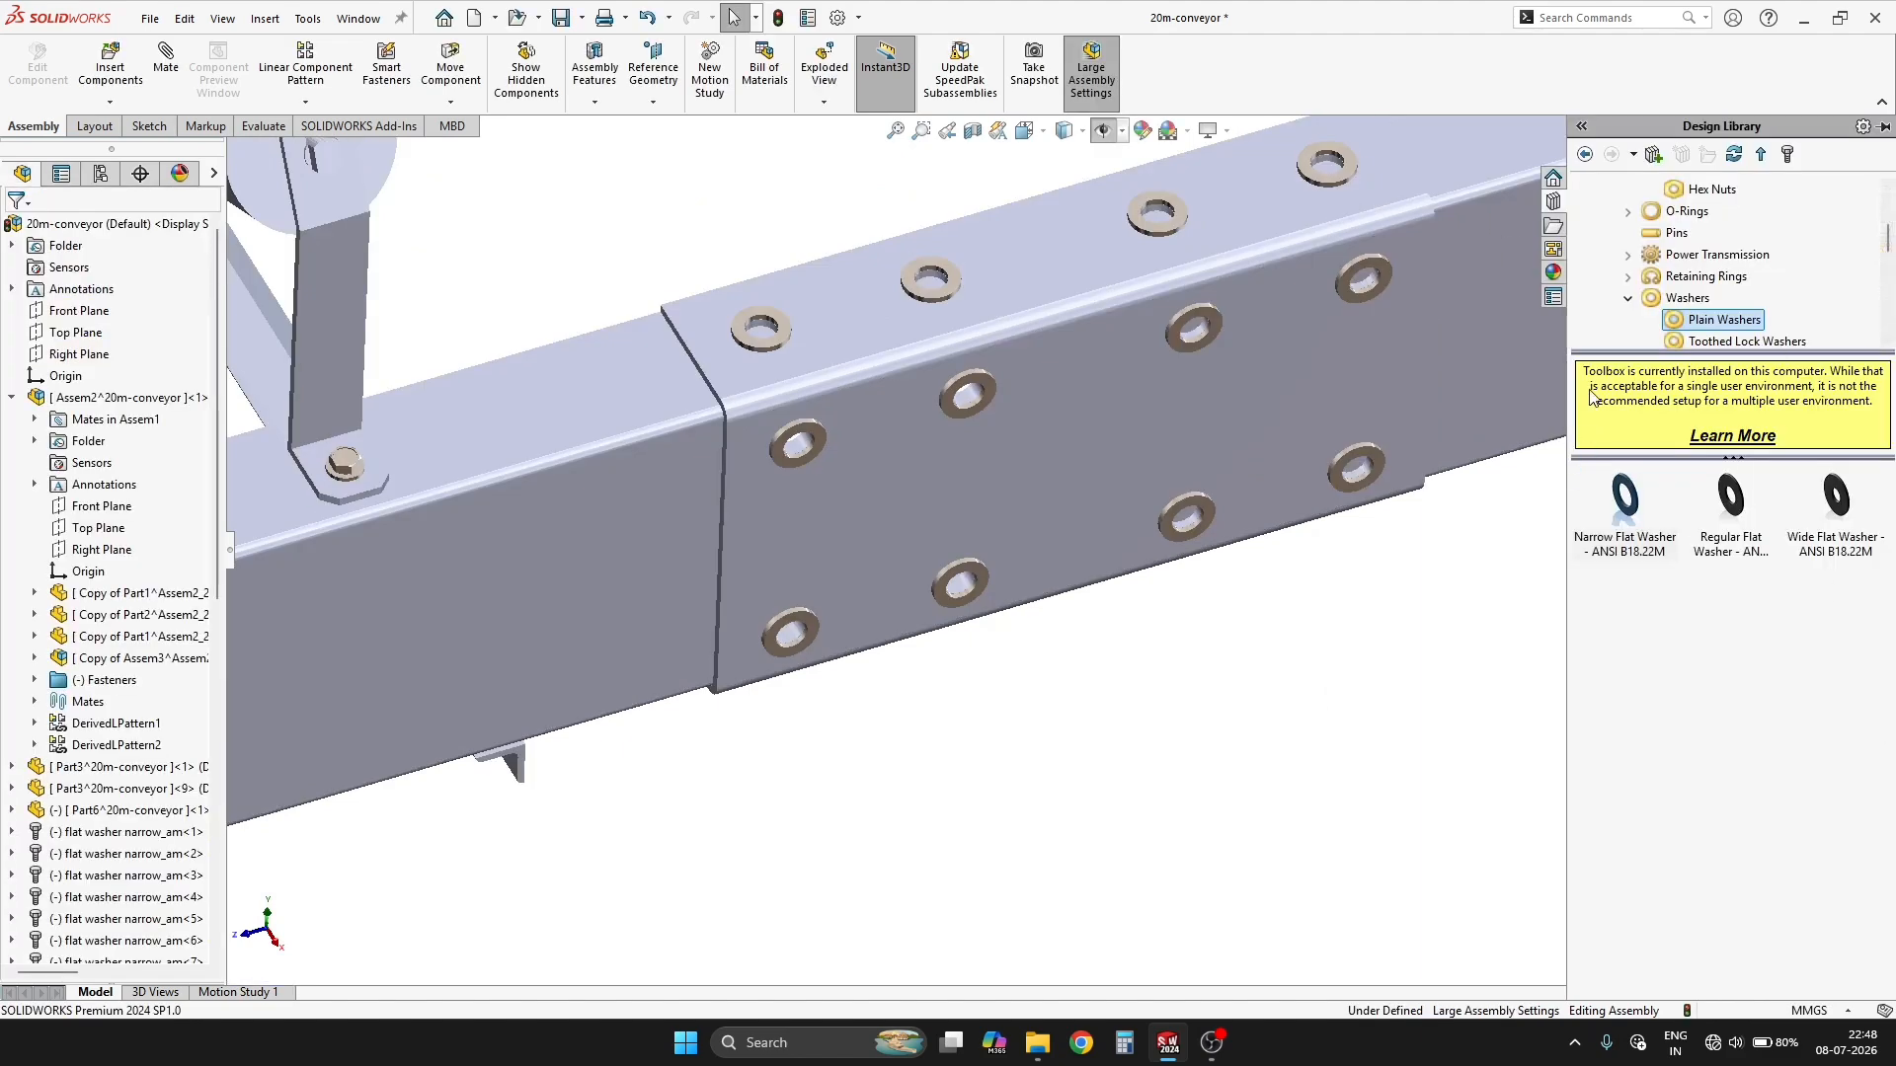
# Open the Toolbox Hex Head category under Bolts and Screws.
pyautogui.scroll(1, 1670, 257)
pyautogui.click(1705, 213)
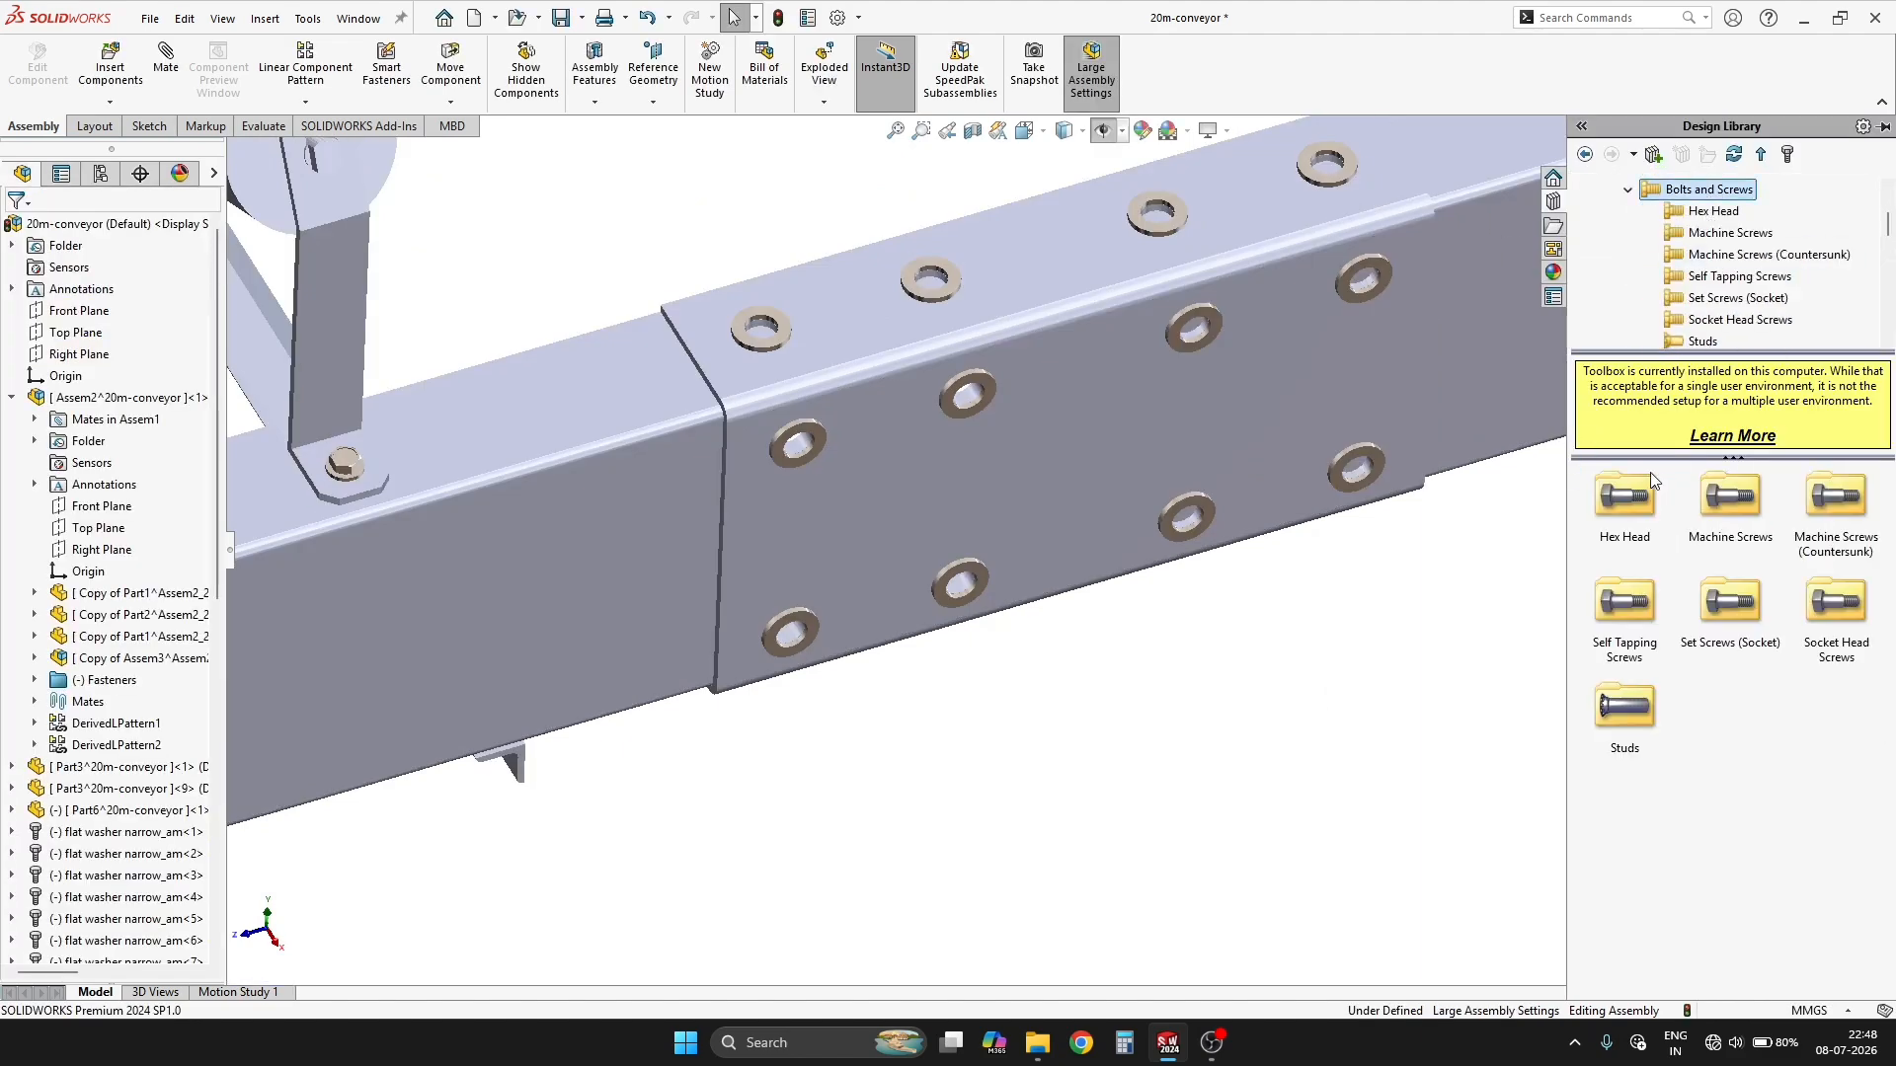
pyautogui.doubleClick(1619, 494)
pyautogui.scroll(-6, 788, 541)
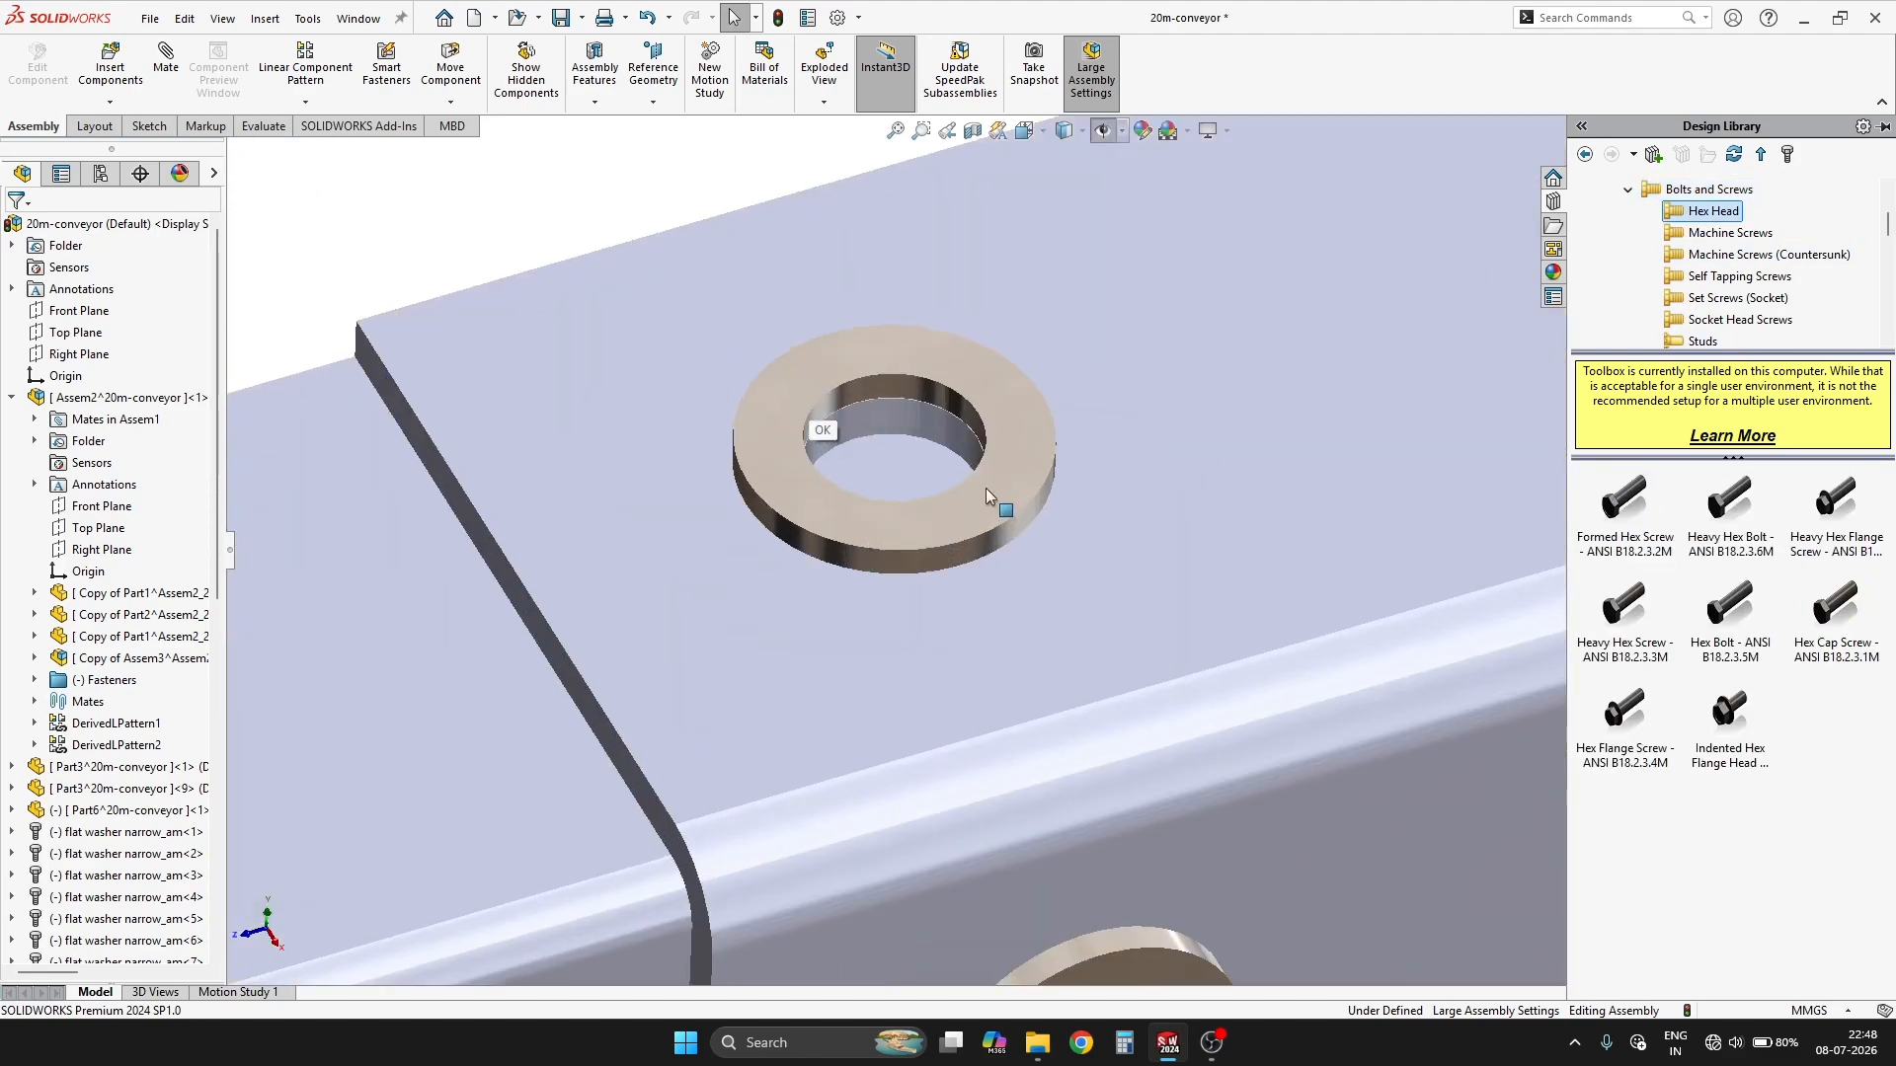
# Turn off Large Assembly Settings and display the model shaded with edges to inspect the splice plate's washers.
pyautogui.scroll(10, 1017, 508)
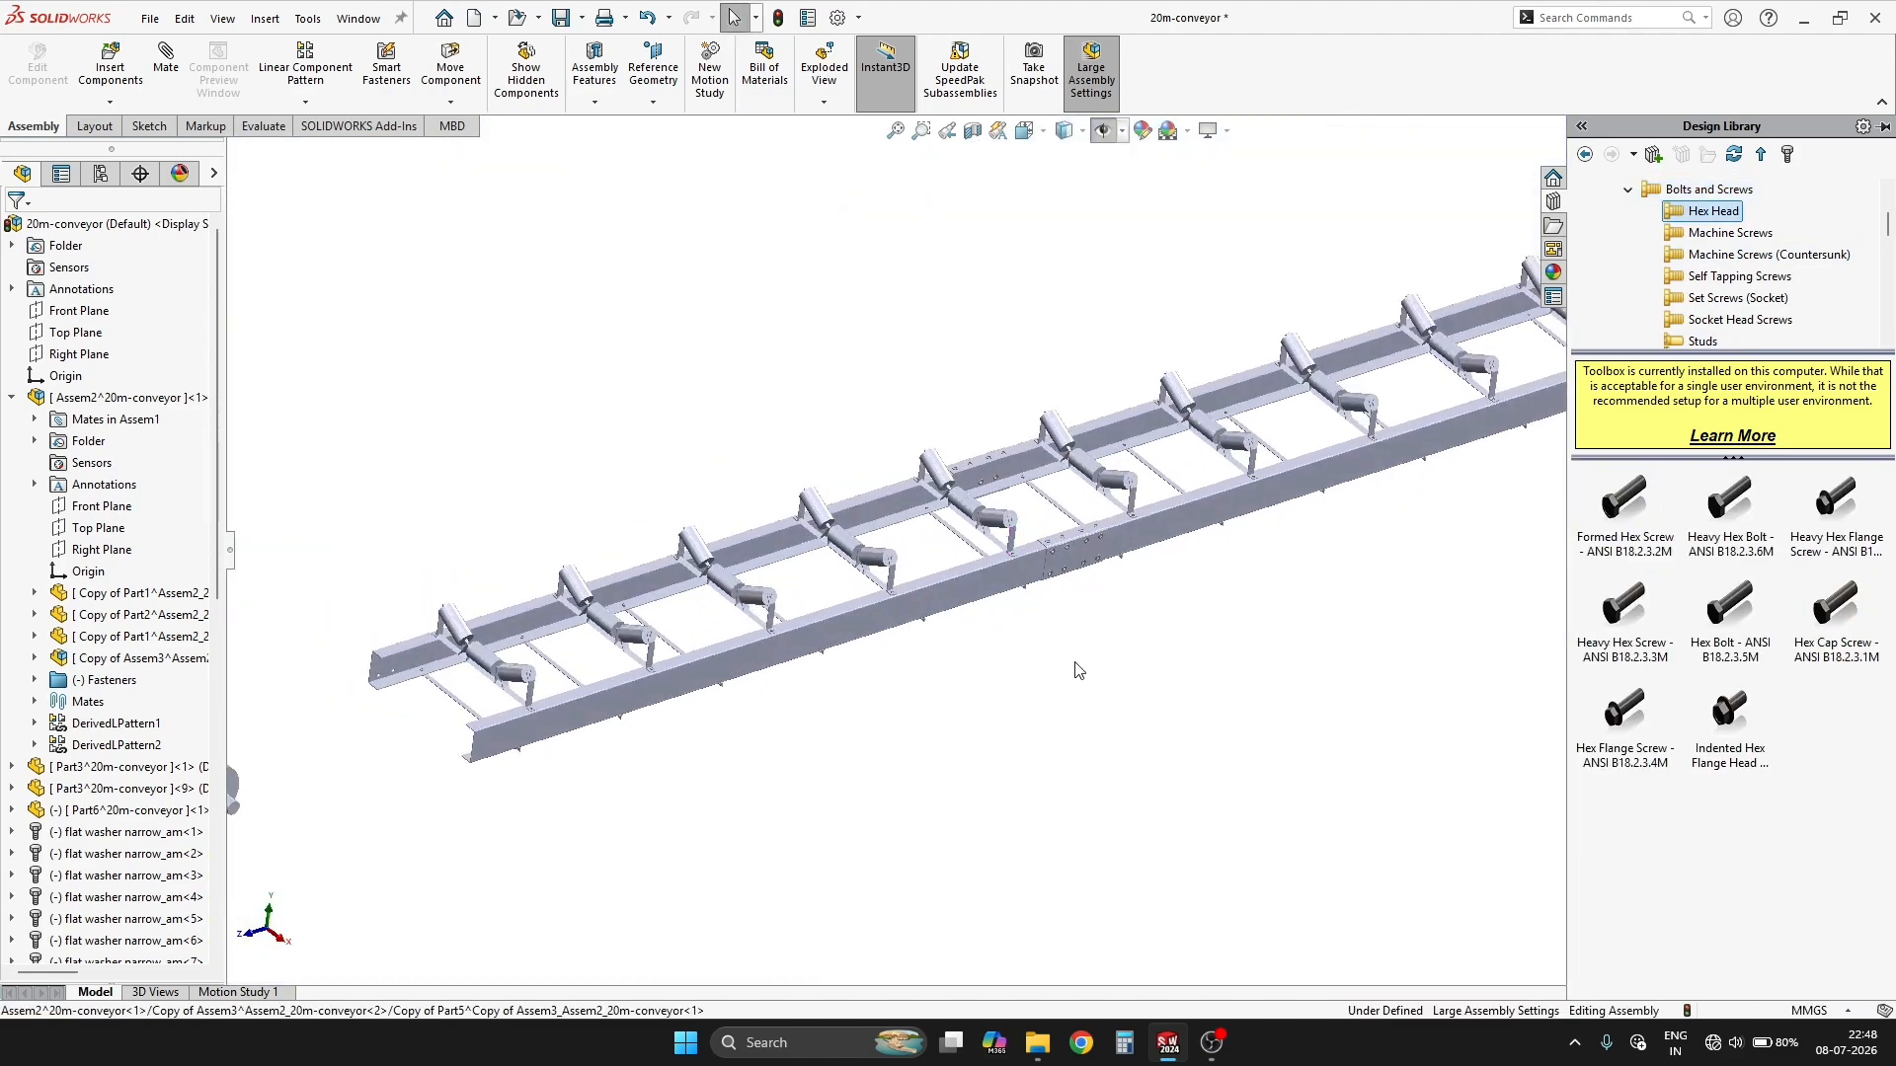
pyautogui.click(1091, 72)
pyautogui.scroll(-8, 1037, 385)
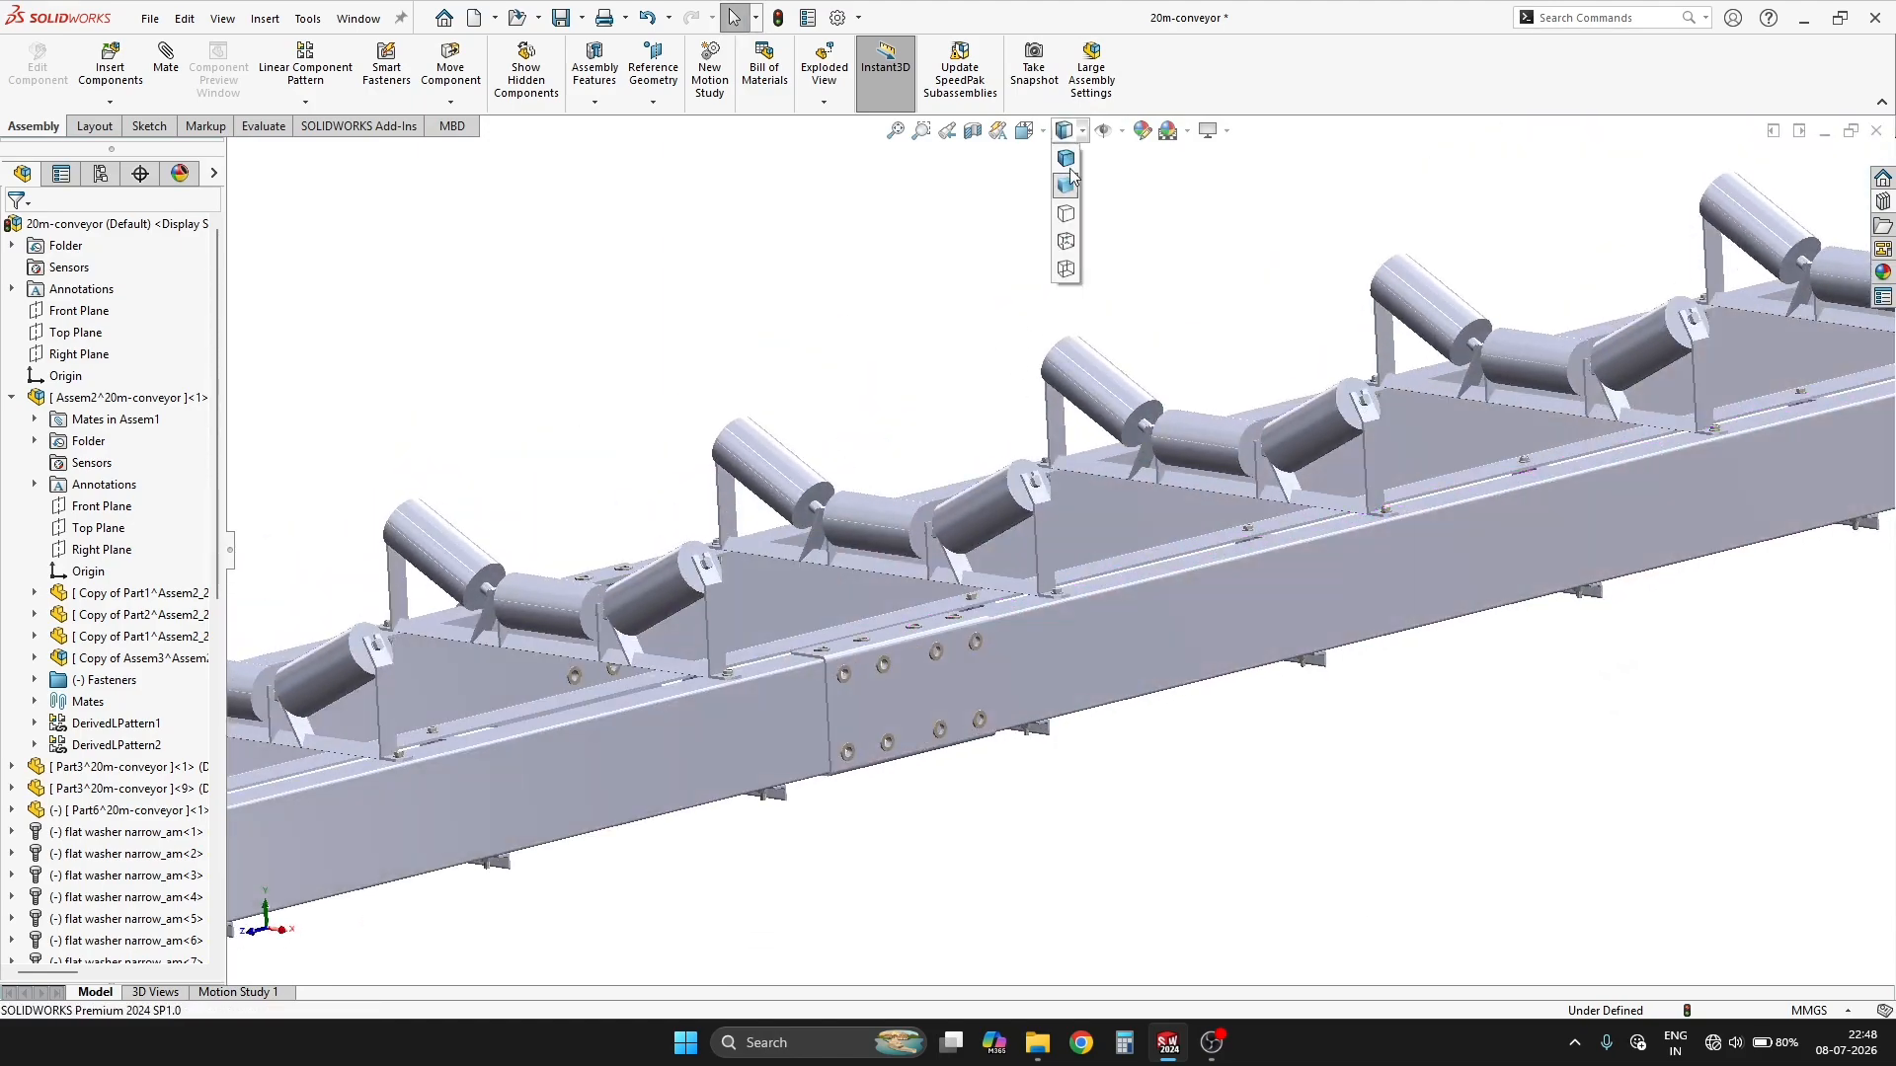
pyautogui.scroll(-6, 1007, 627)
pyautogui.scroll(3, 948, 692)
pyautogui.scroll(-4, 839, 736)
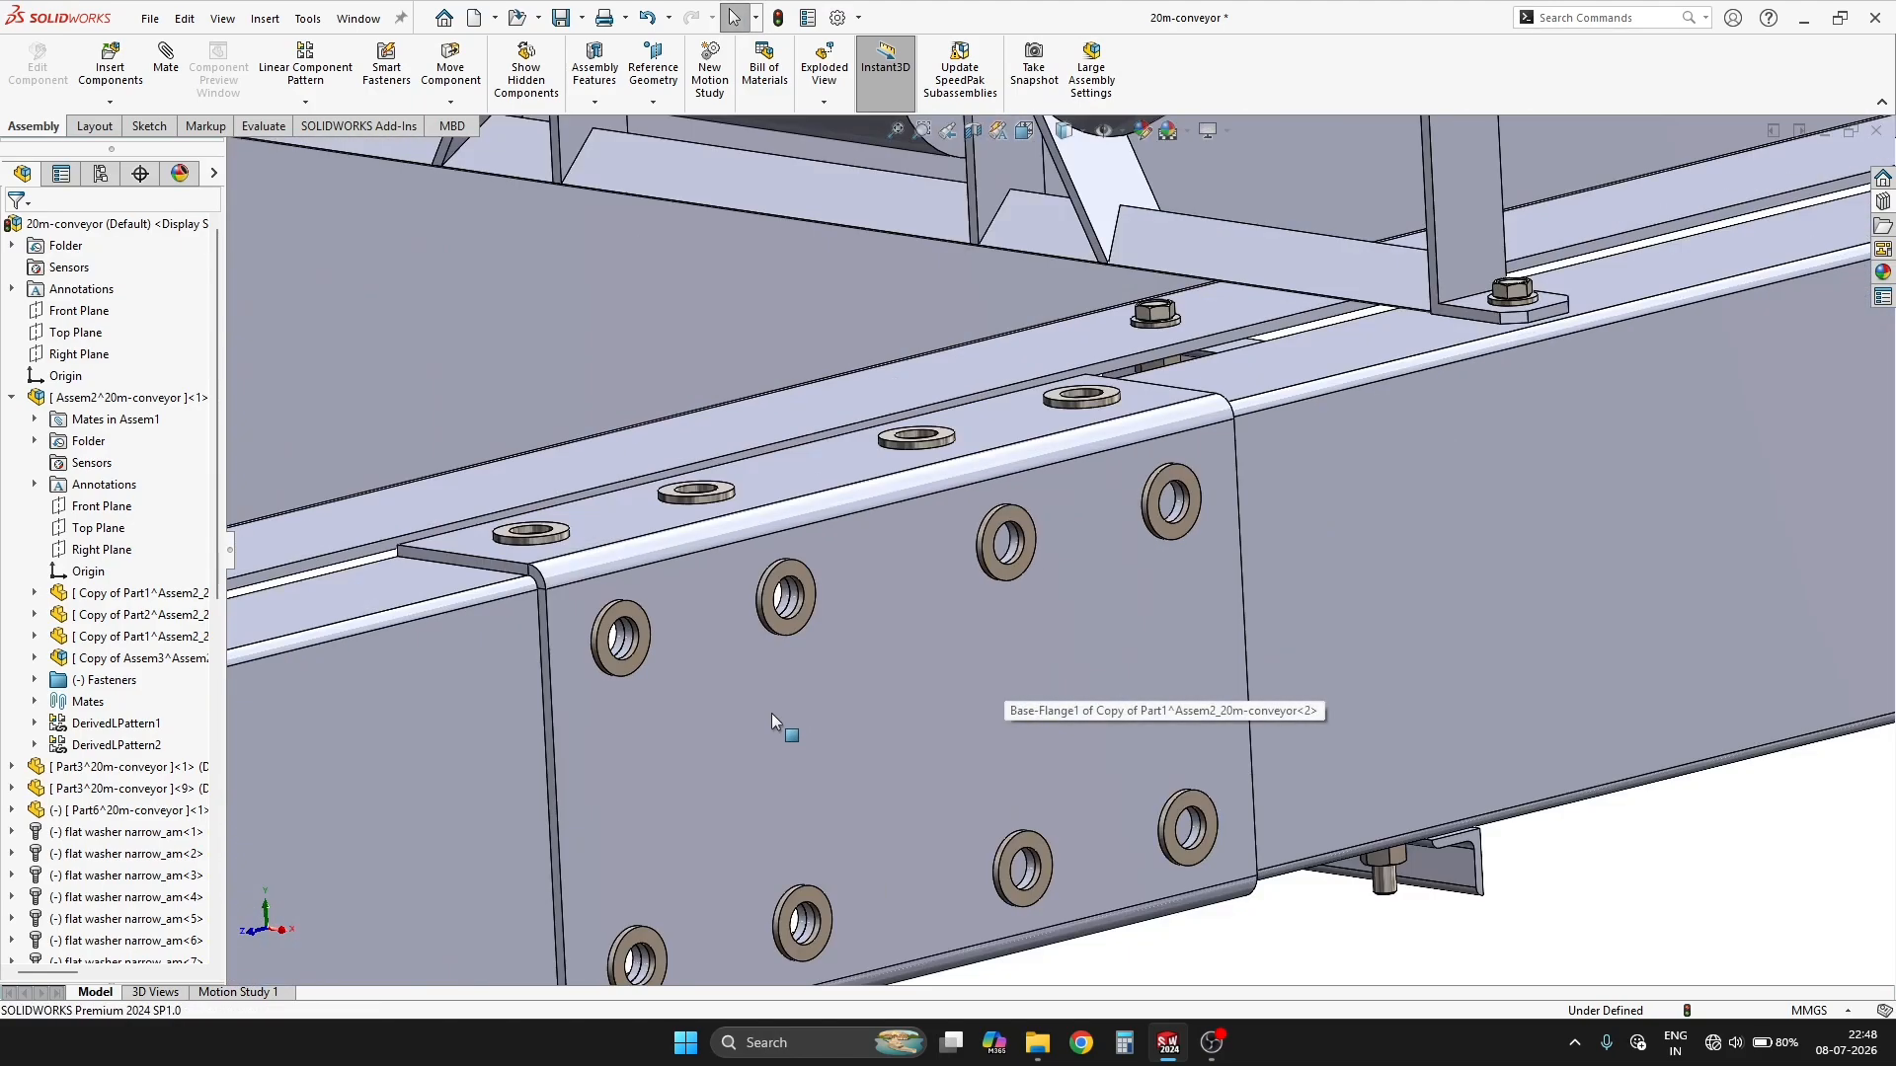
pyautogui.scroll(2, 780, 731)
pyautogui.scroll(-4, 783, 748)
pyautogui.scroll(10, 1023, 342)
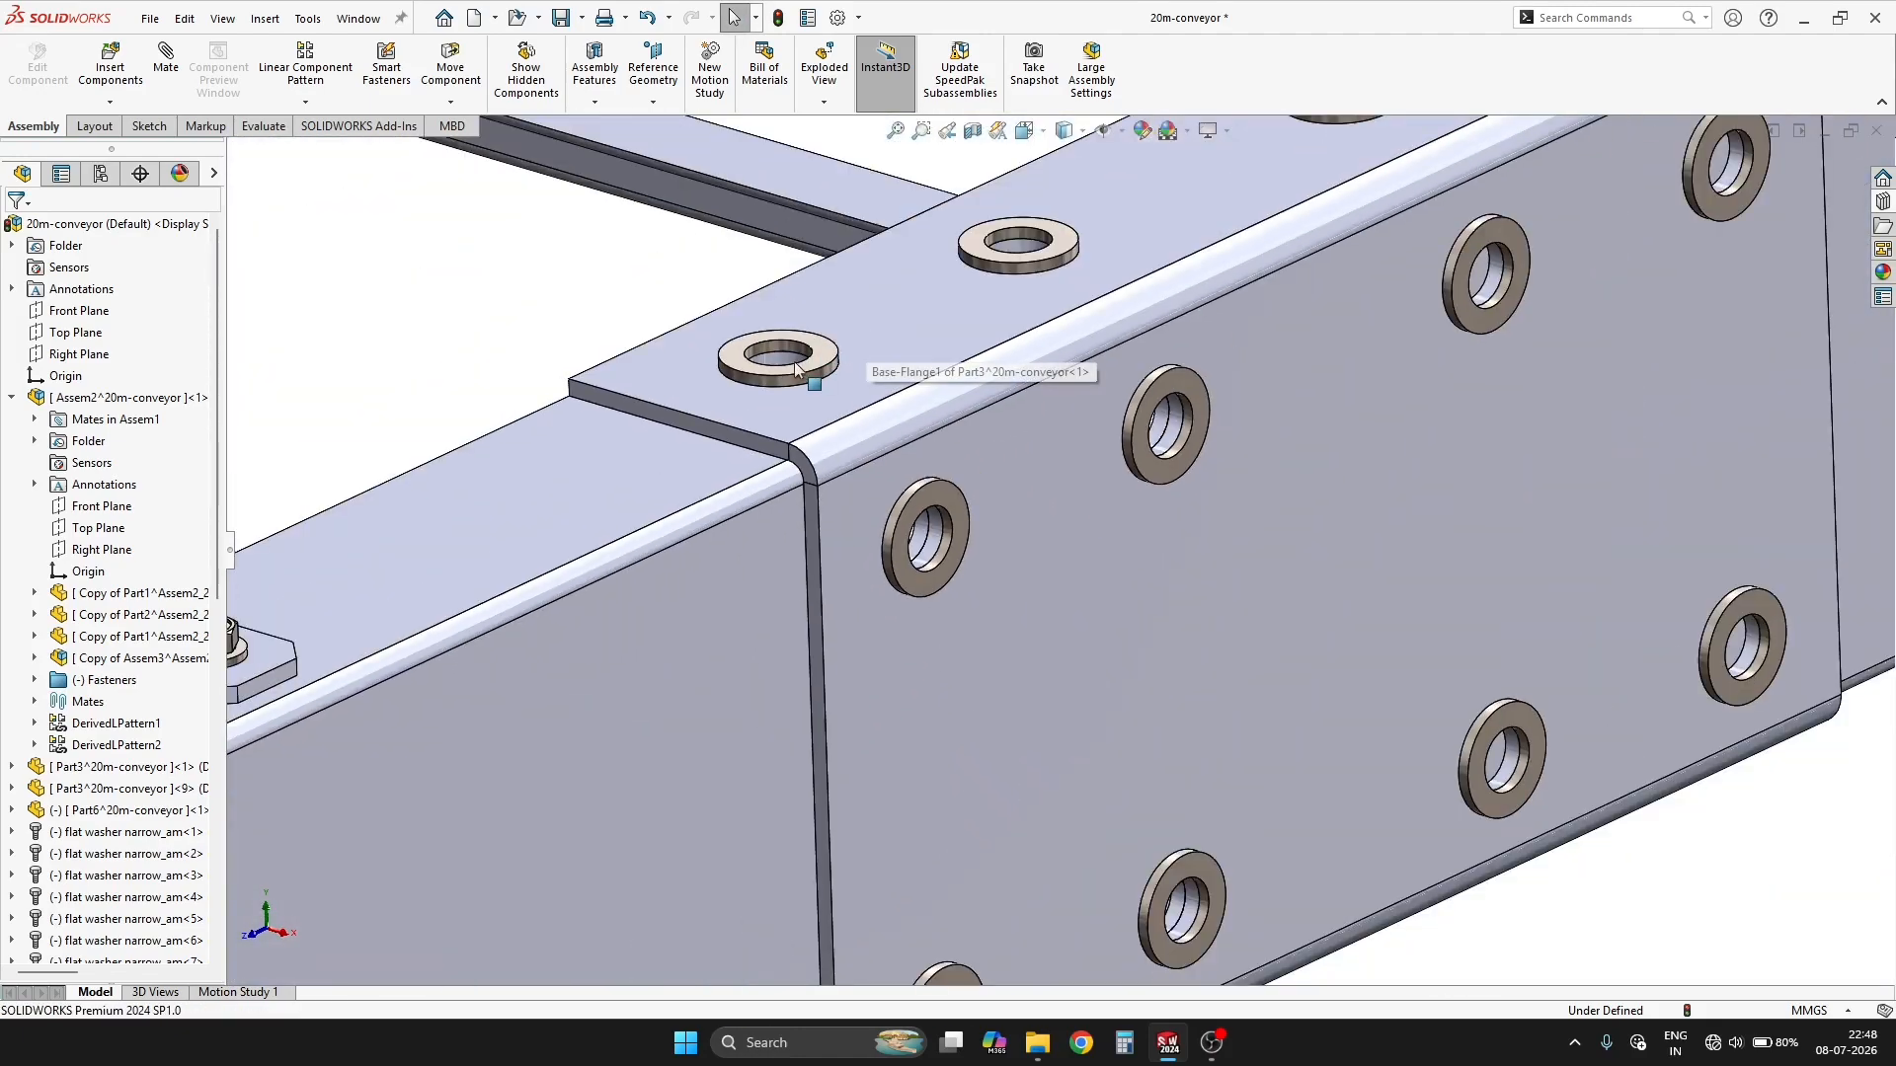
pyautogui.scroll(5, 894, 594)
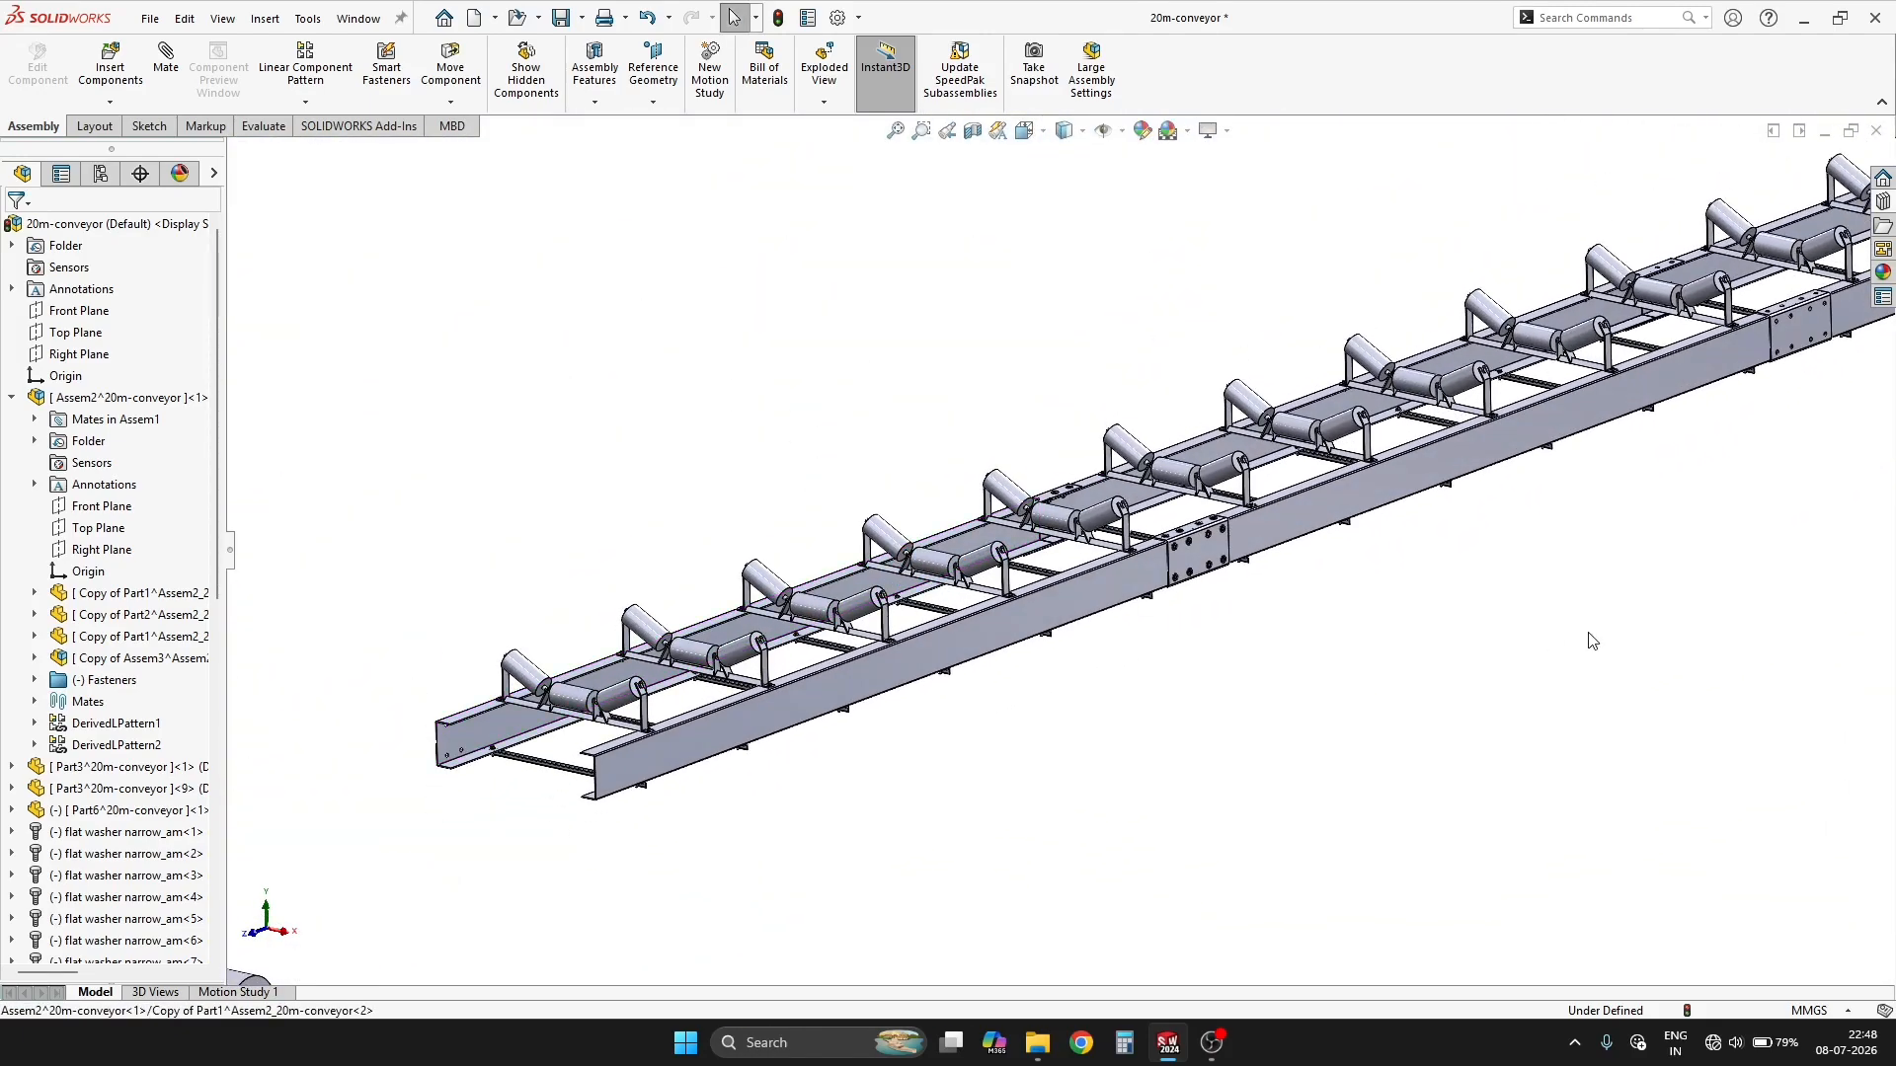
pyautogui.scroll(-10, 1092, 529)
pyautogui.scroll(-5, 705, 685)
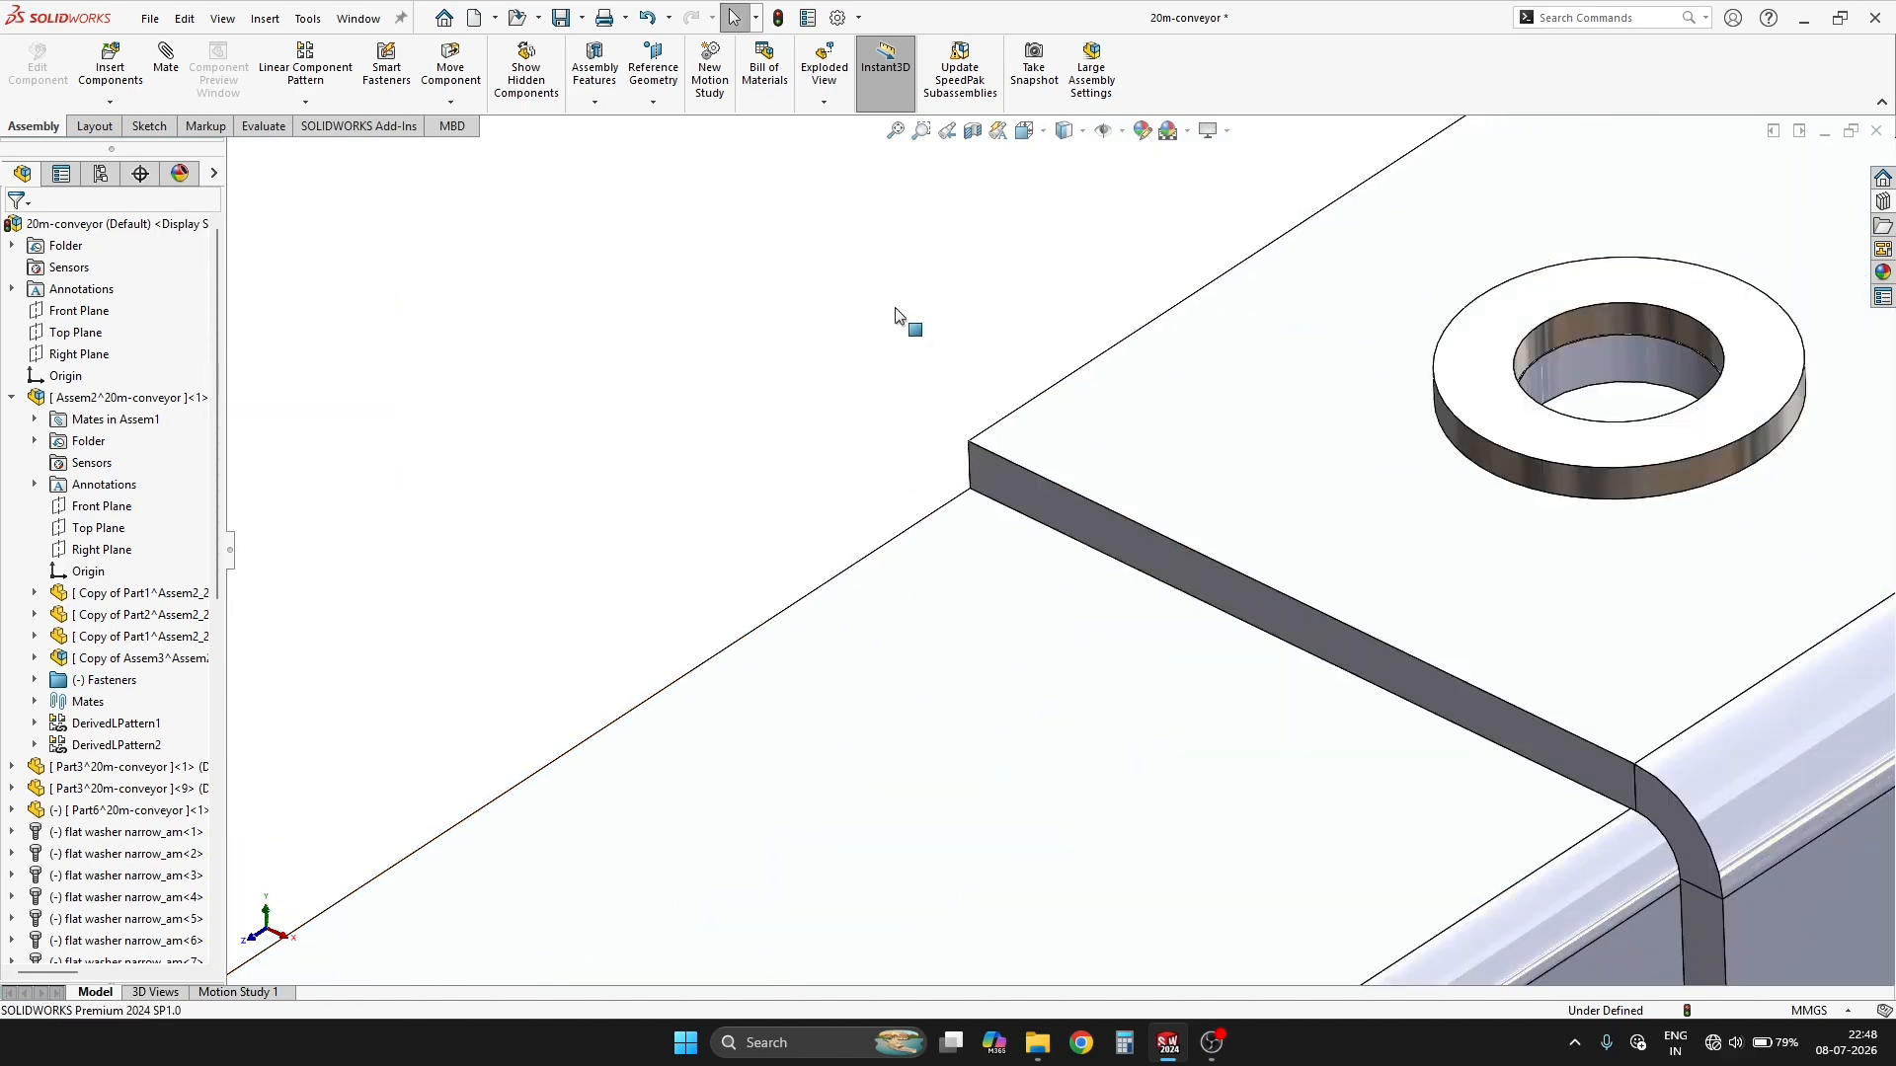
pyautogui.click(1883, 202)
pyautogui.scroll(4, 1398, 502)
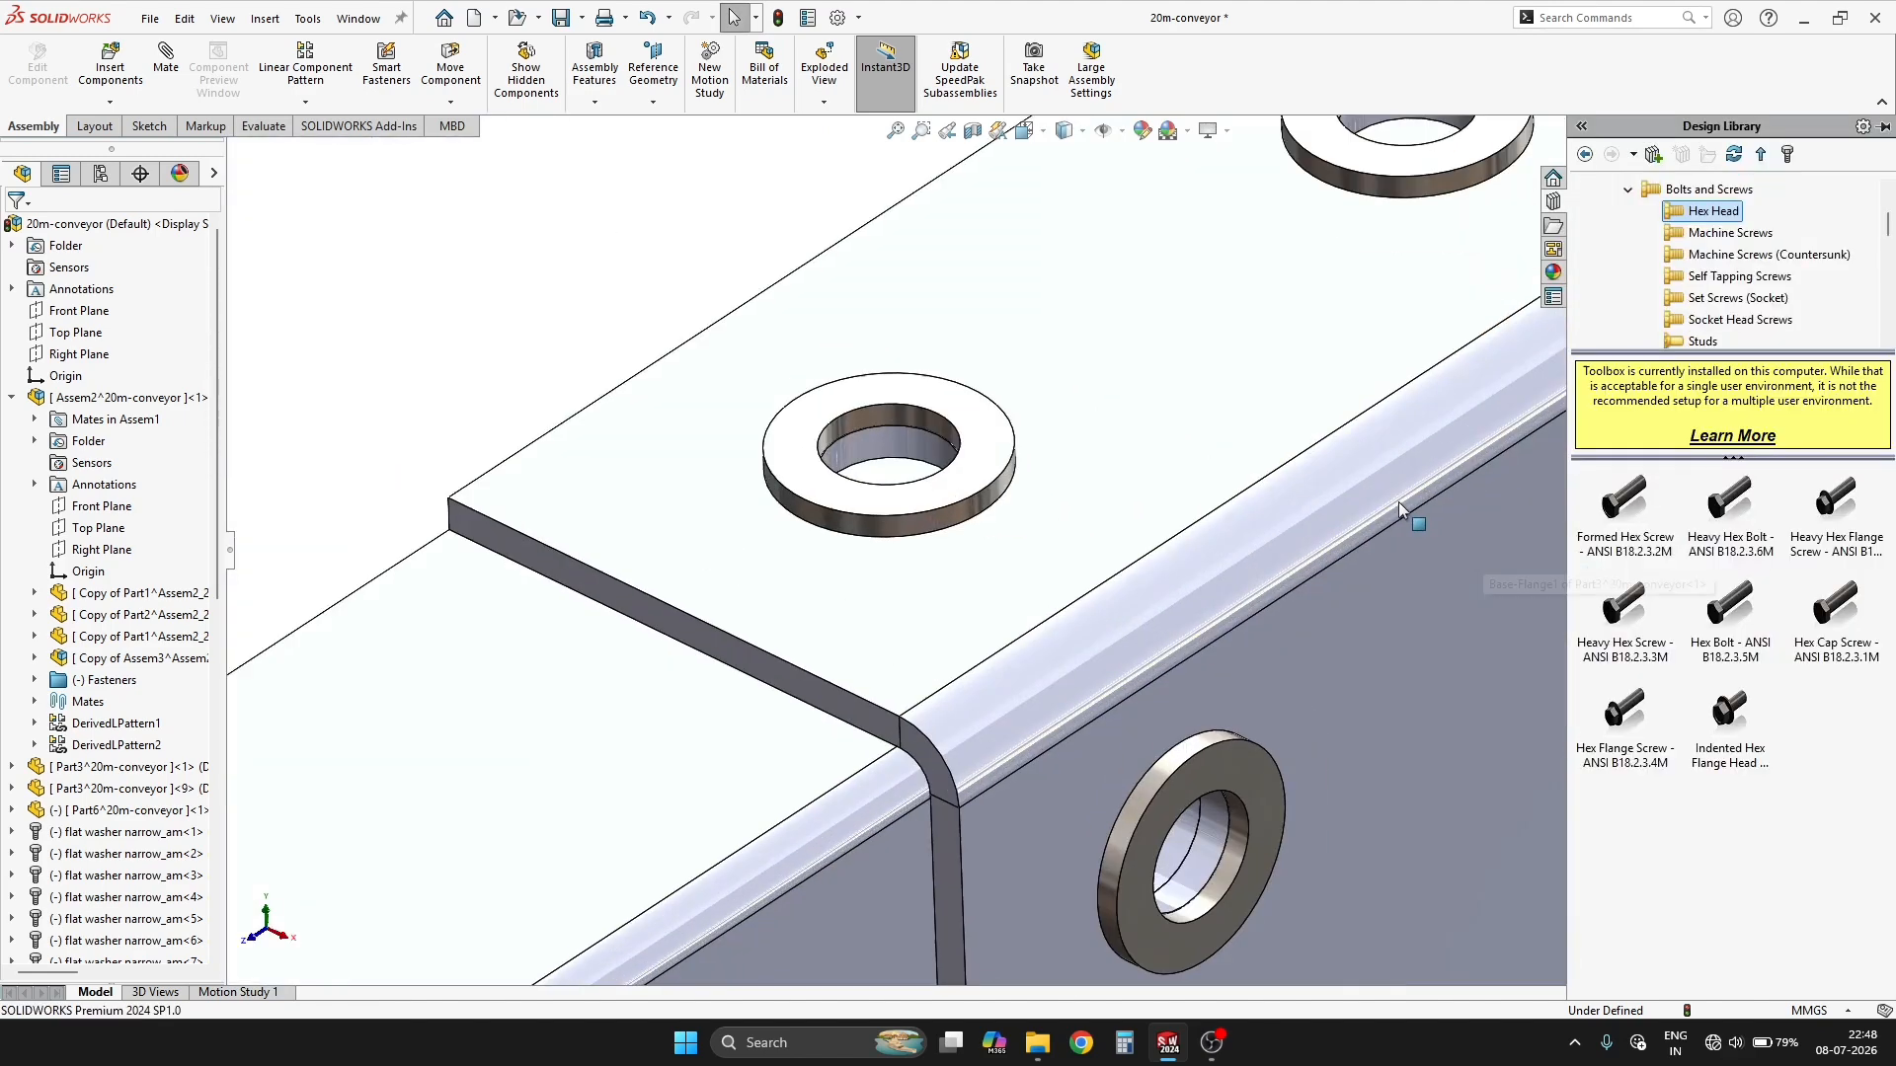
pyautogui.moveTo(1750, 525); pyautogui.dragTo(884, 444)
pyautogui.scroll(1, 1048, 530)
pyautogui.moveTo(1049, 529); pyautogui.dragTo(1203, 404, button='middle')
pyautogui.scroll(7, 1072, 583)
pyautogui.moveTo(1071, 583); pyautogui.dragTo(1058, 543, button='middle')
pyautogui.scroll(-5, 1052, 553)
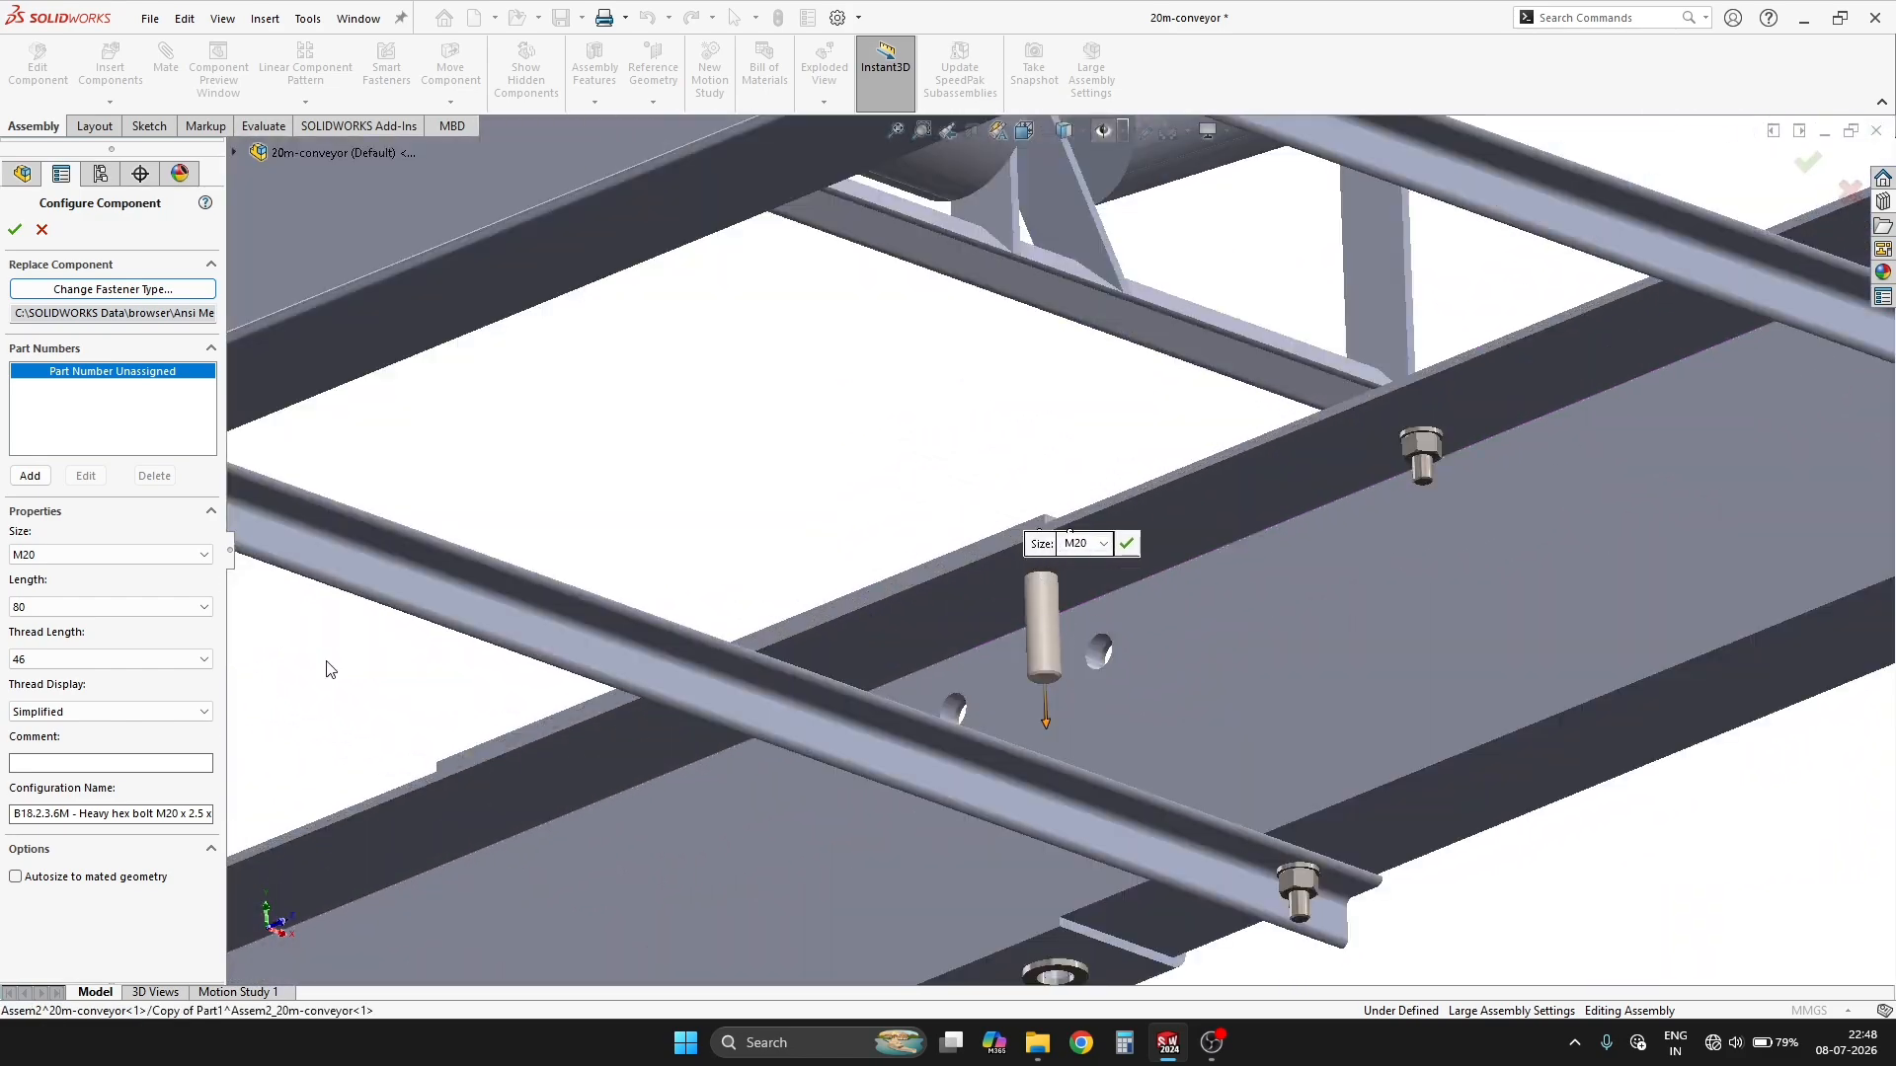
pyautogui.click(129, 606)
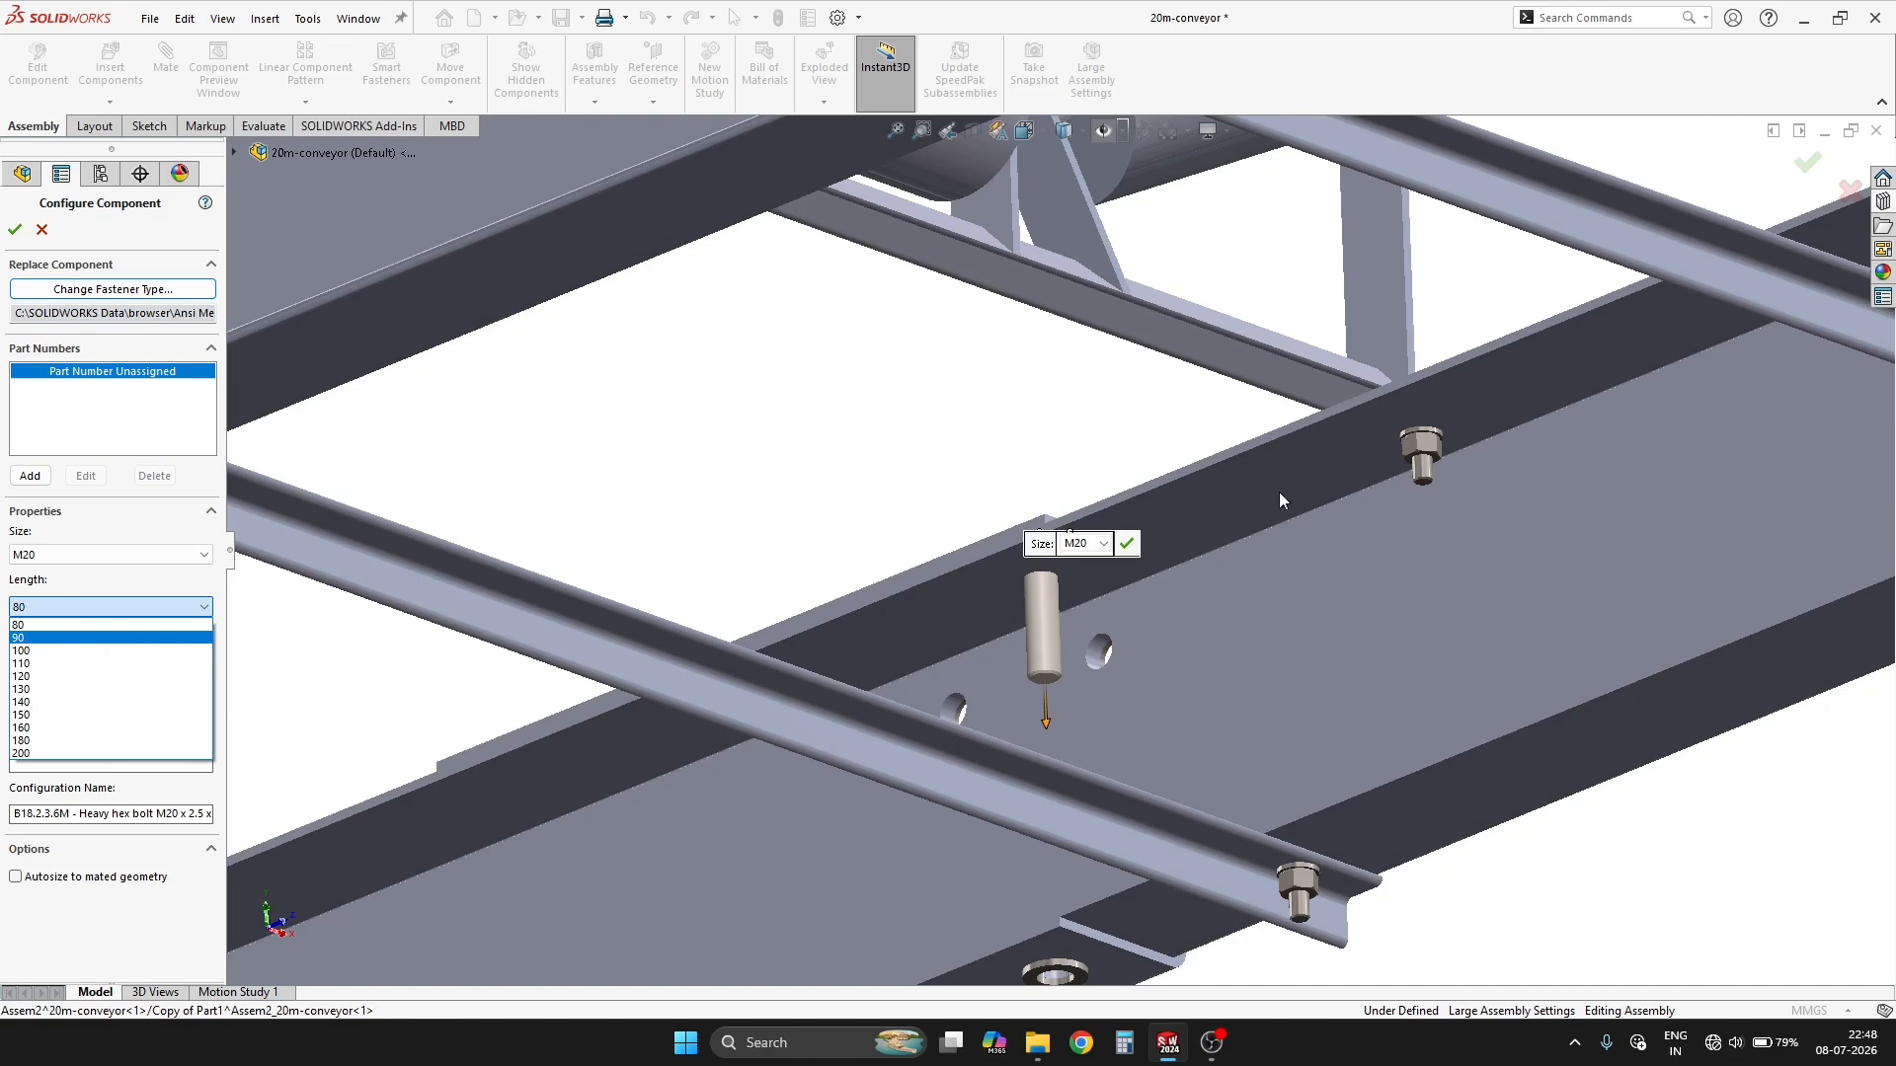
pyautogui.press('Escape')
pyautogui.press('Escape')
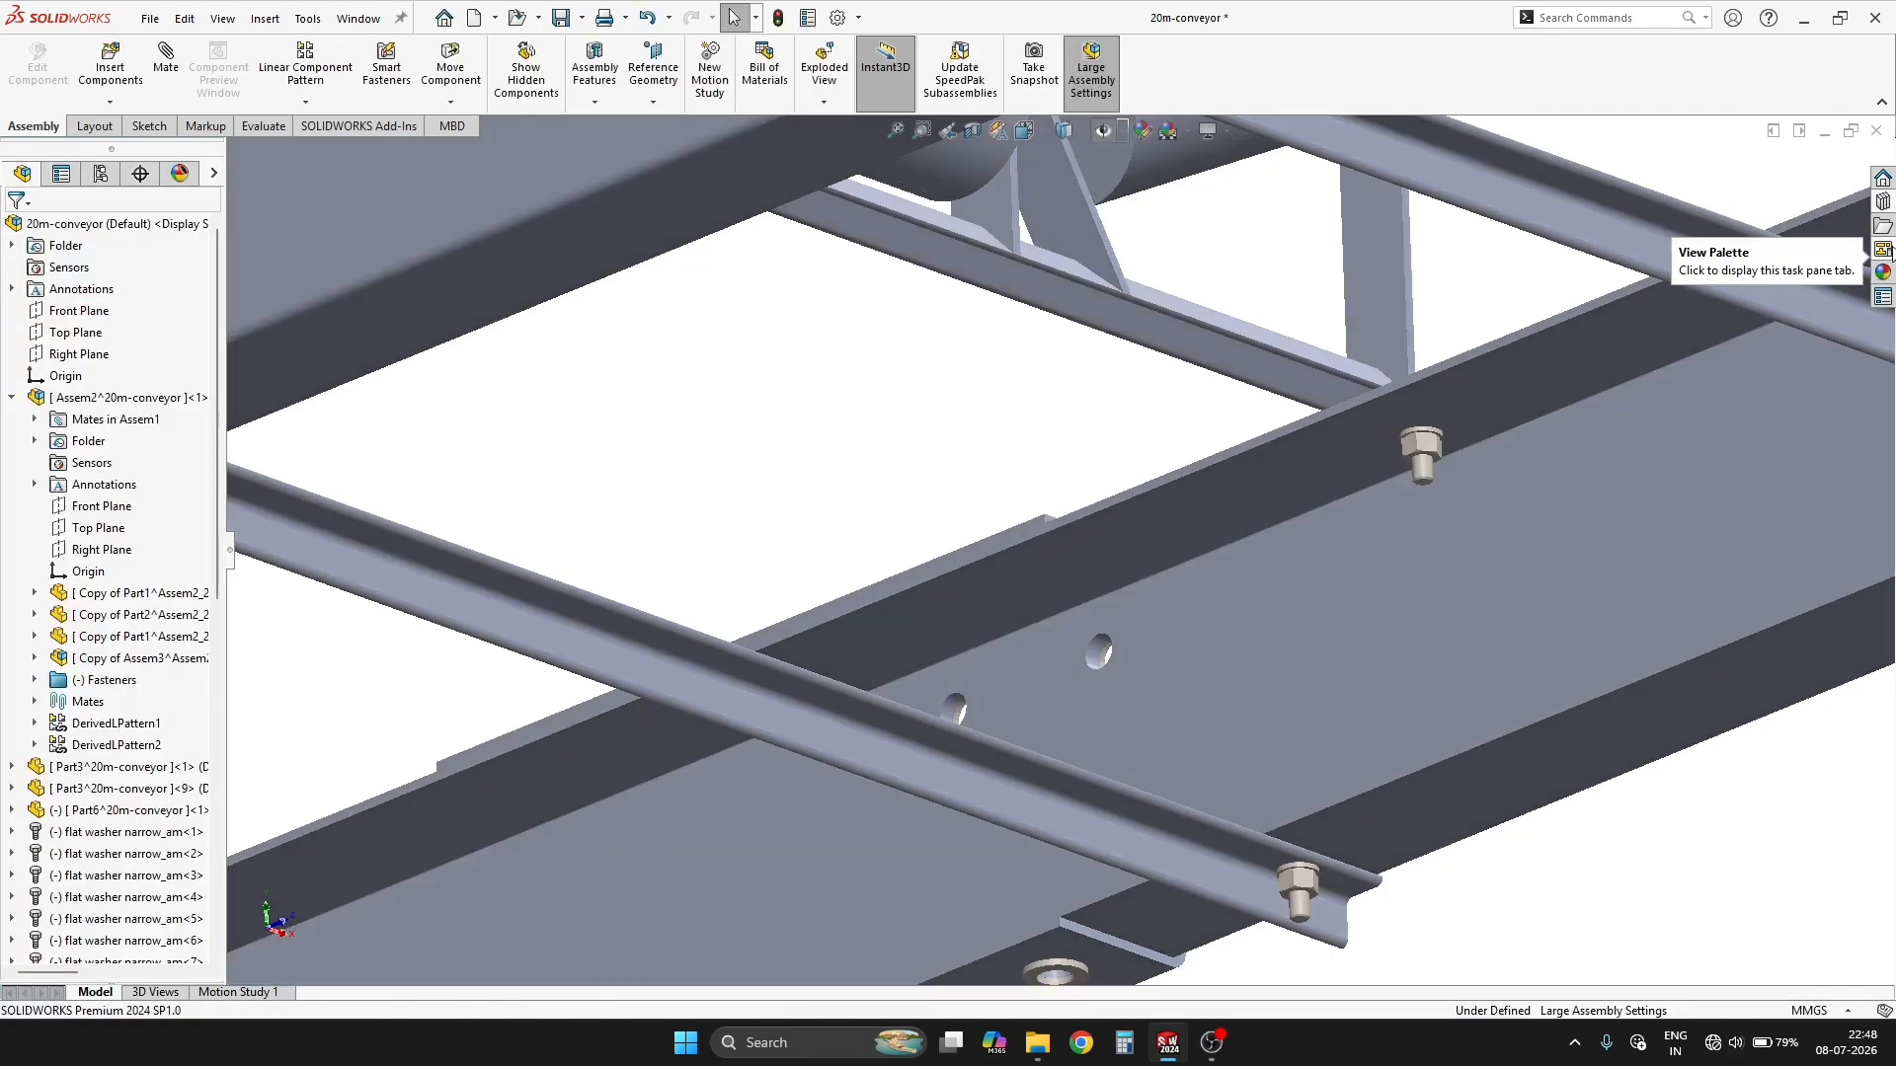
pyautogui.click(1882, 201)
pyautogui.moveTo(1615, 507); pyautogui.dragTo(1111, 630)
pyautogui.scroll(-5, 1094, 646)
pyautogui.moveTo(1094, 646)
pyautogui.mouseDown(button='middle')
pyautogui.moveTo(968, 639)
pyautogui.moveTo(1058, 614)
pyautogui.moveTo(1083, 630)
pyautogui.mouseUp(button='middle')
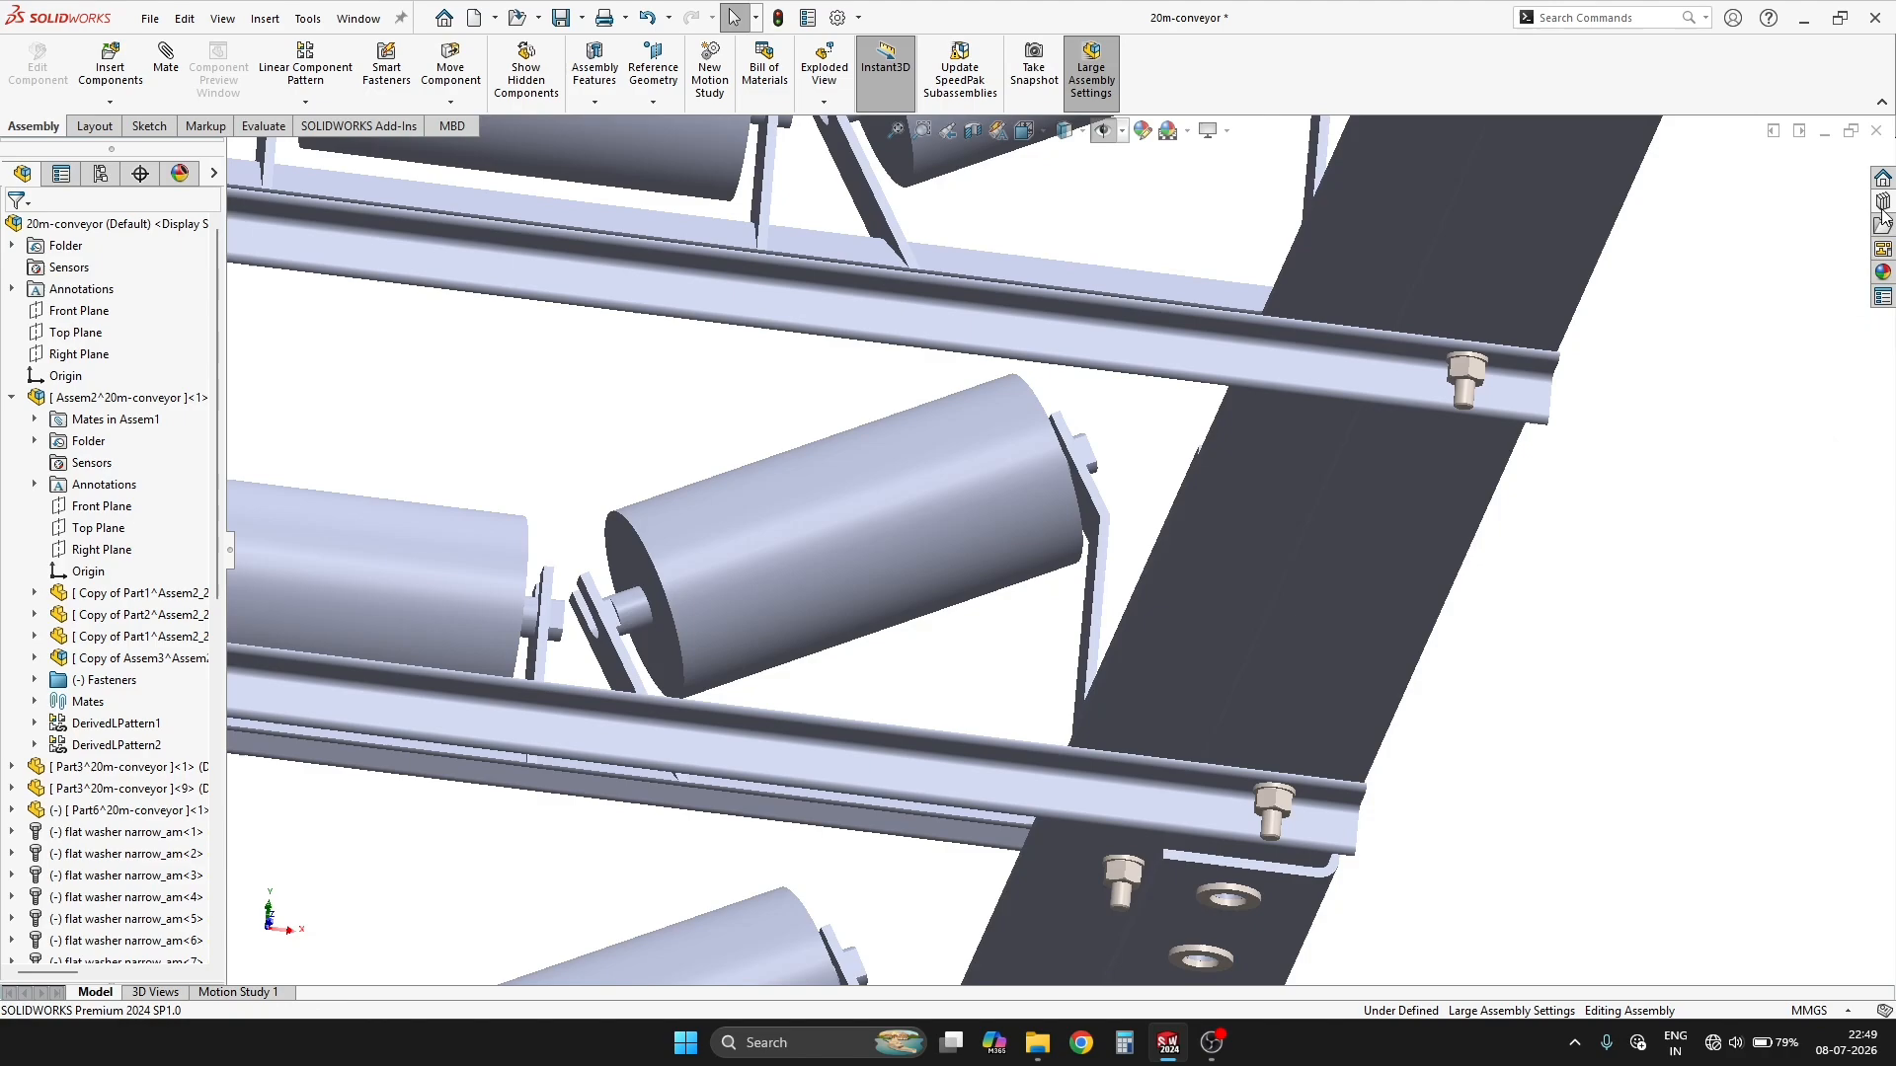
# Insert an M20 Formed Hex Screw (ANSI B18.2.3.2M) into the end washer on the splice plate's top flange.
pyautogui.click(1882, 202)
pyautogui.scroll(5, 1402, 444)
pyautogui.moveTo(1403, 444); pyautogui.dragTo(1369, 618, button='middle')
pyautogui.scroll(-8, 1192, 430)
pyautogui.scroll(1, 922, 496)
pyautogui.moveTo(923, 495); pyautogui.dragTo(774, 512, button='middle')
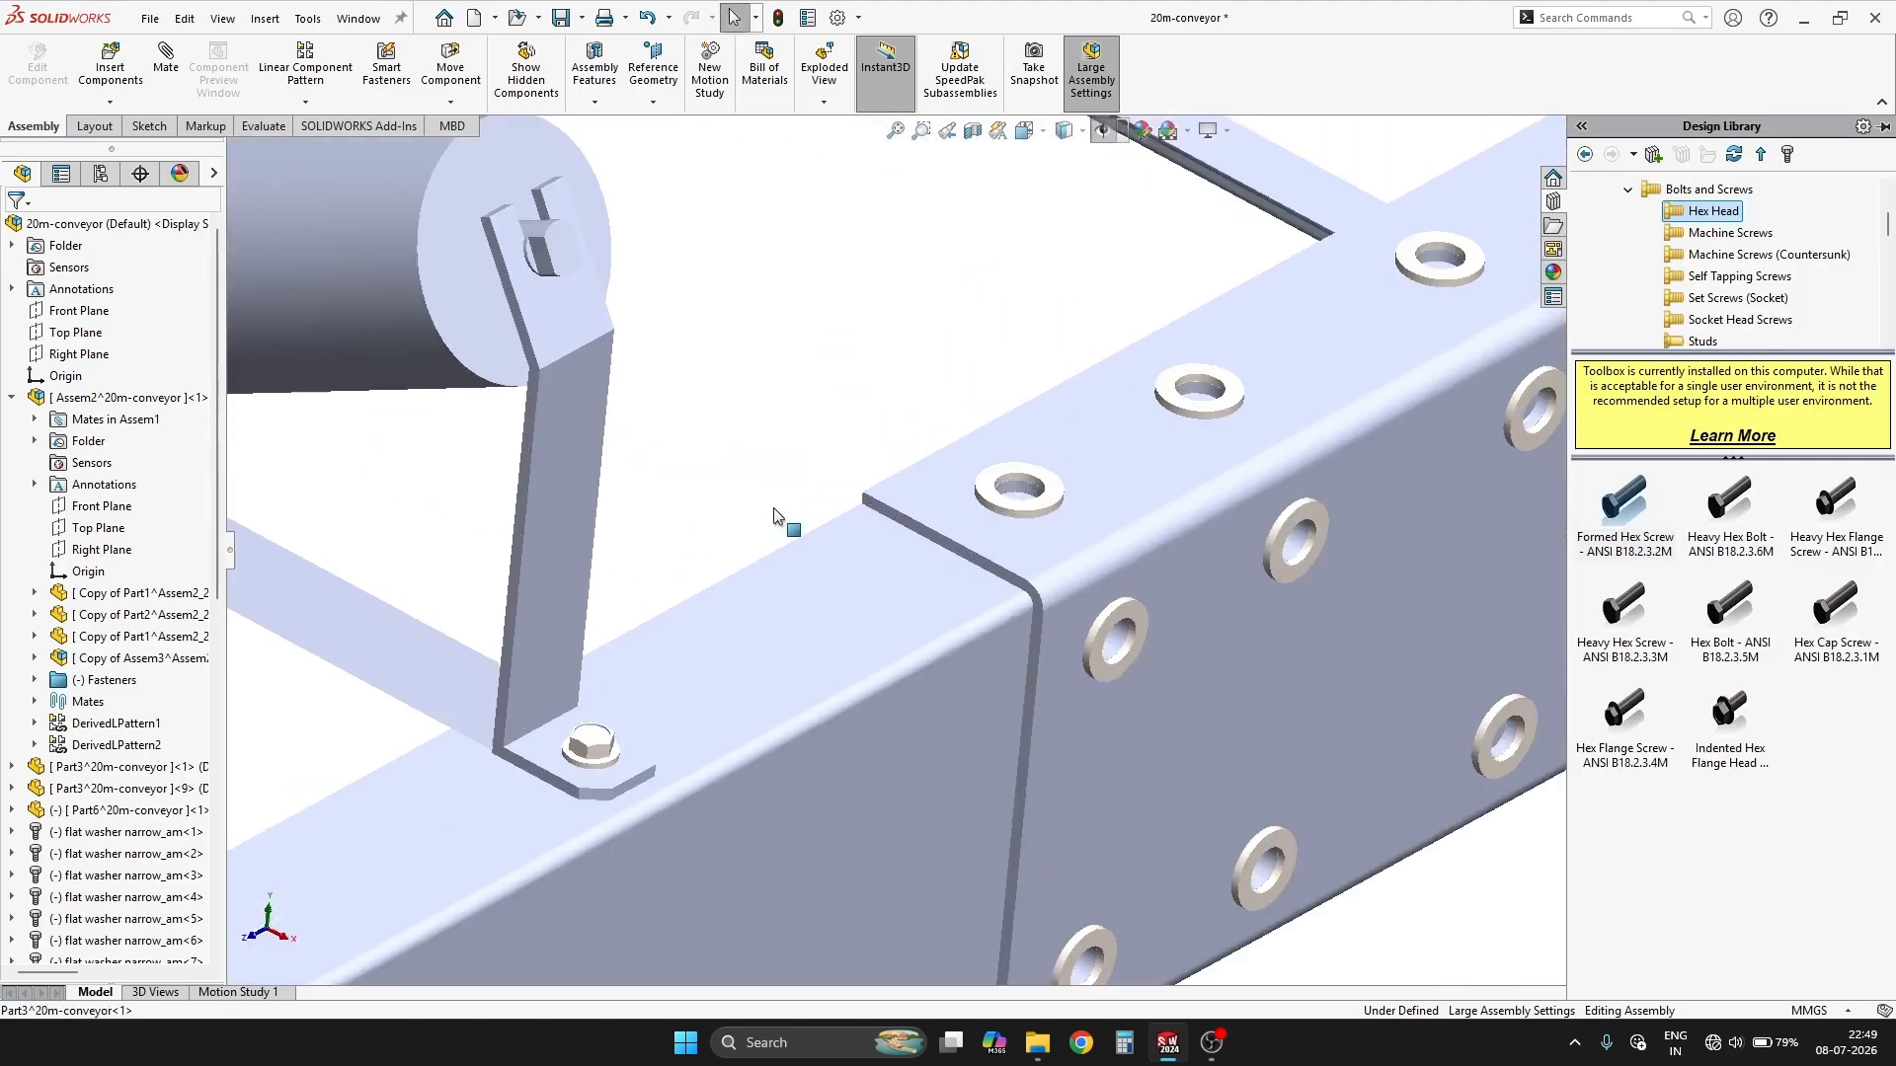
pyautogui.scroll(-3, 737, 496)
pyautogui.moveTo(1614, 497); pyautogui.dragTo(1271, 441)
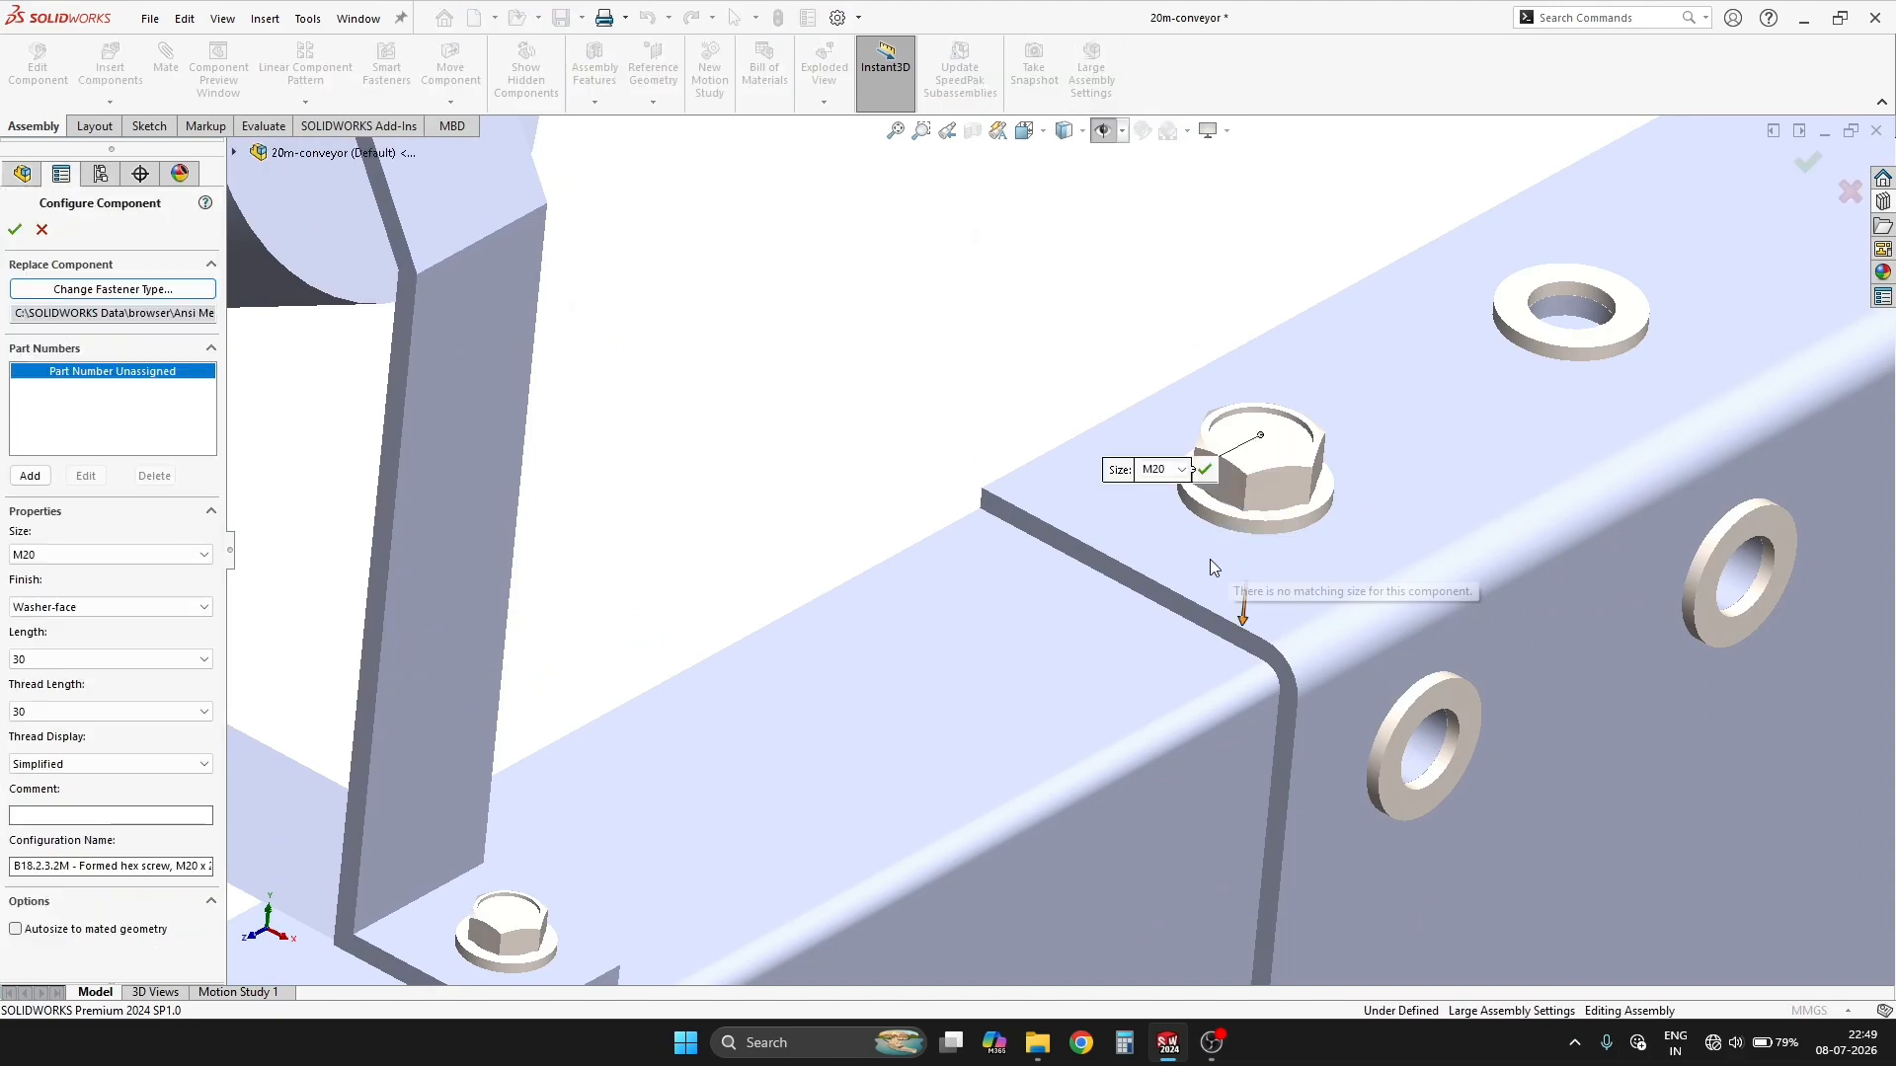
# Set the formed hex screw's length to 50 mm, checking its protrusion from below the flange.
pyautogui.moveTo(1211, 559); pyautogui.dragTo(1363, 326, button='middle')
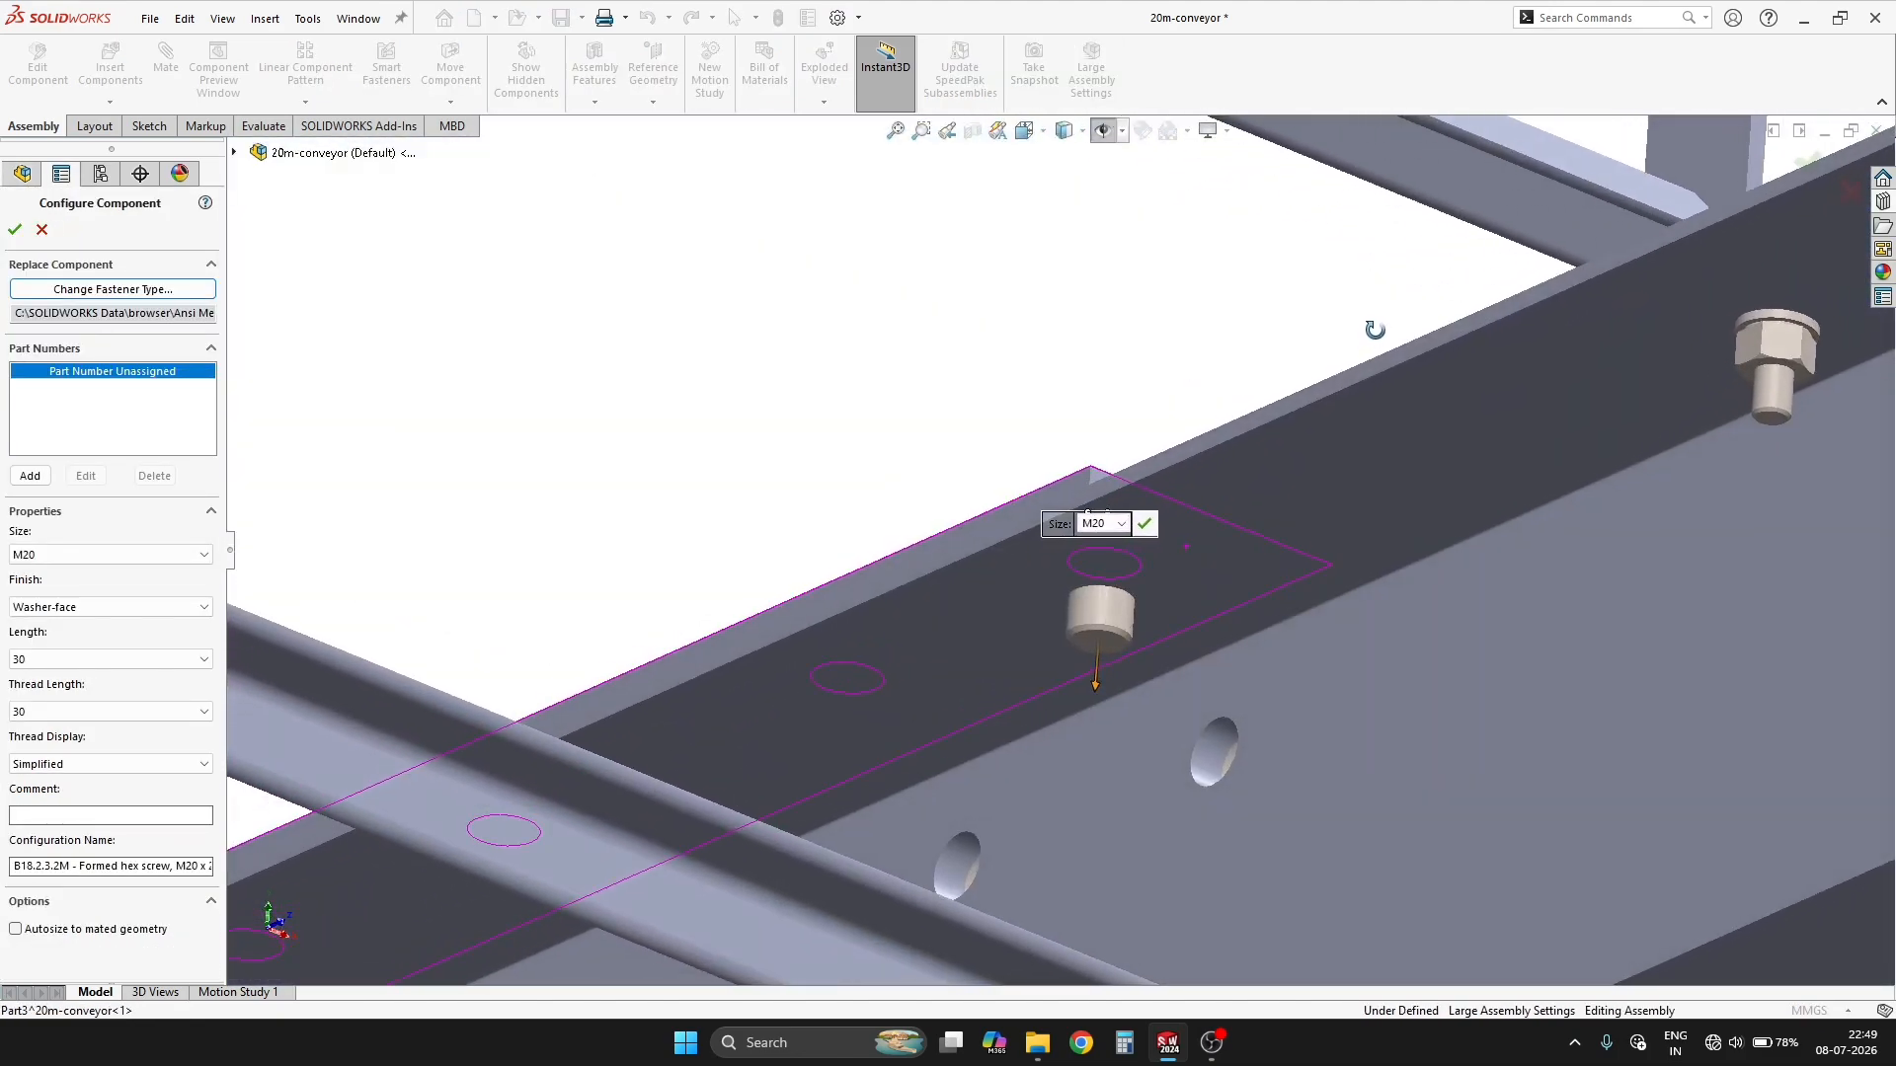
pyautogui.click(103, 659)
pyautogui.click(74, 741)
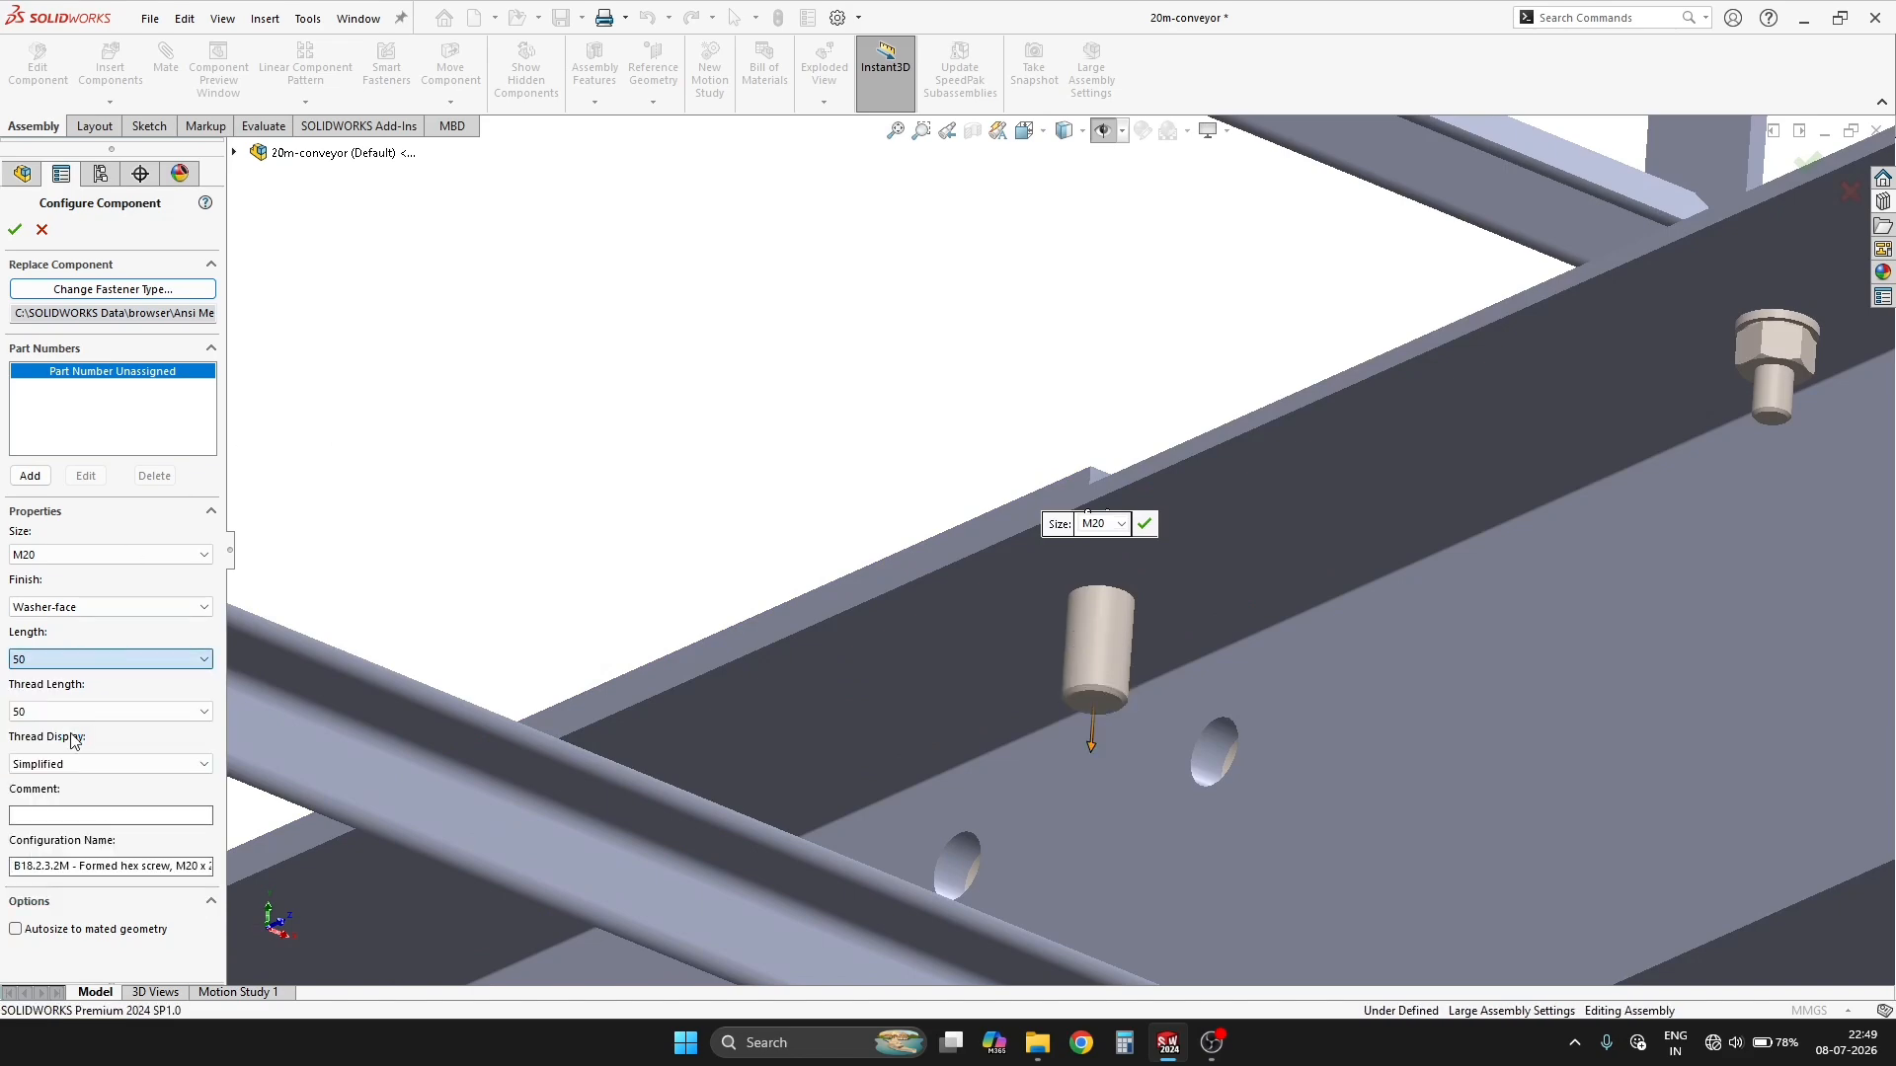
# Try a length of 60 mm for the formed hex screw.
pyautogui.scroll(3, 526, 868)
pyautogui.moveTo(526, 869); pyautogui.dragTo(869, 693, button='middle')
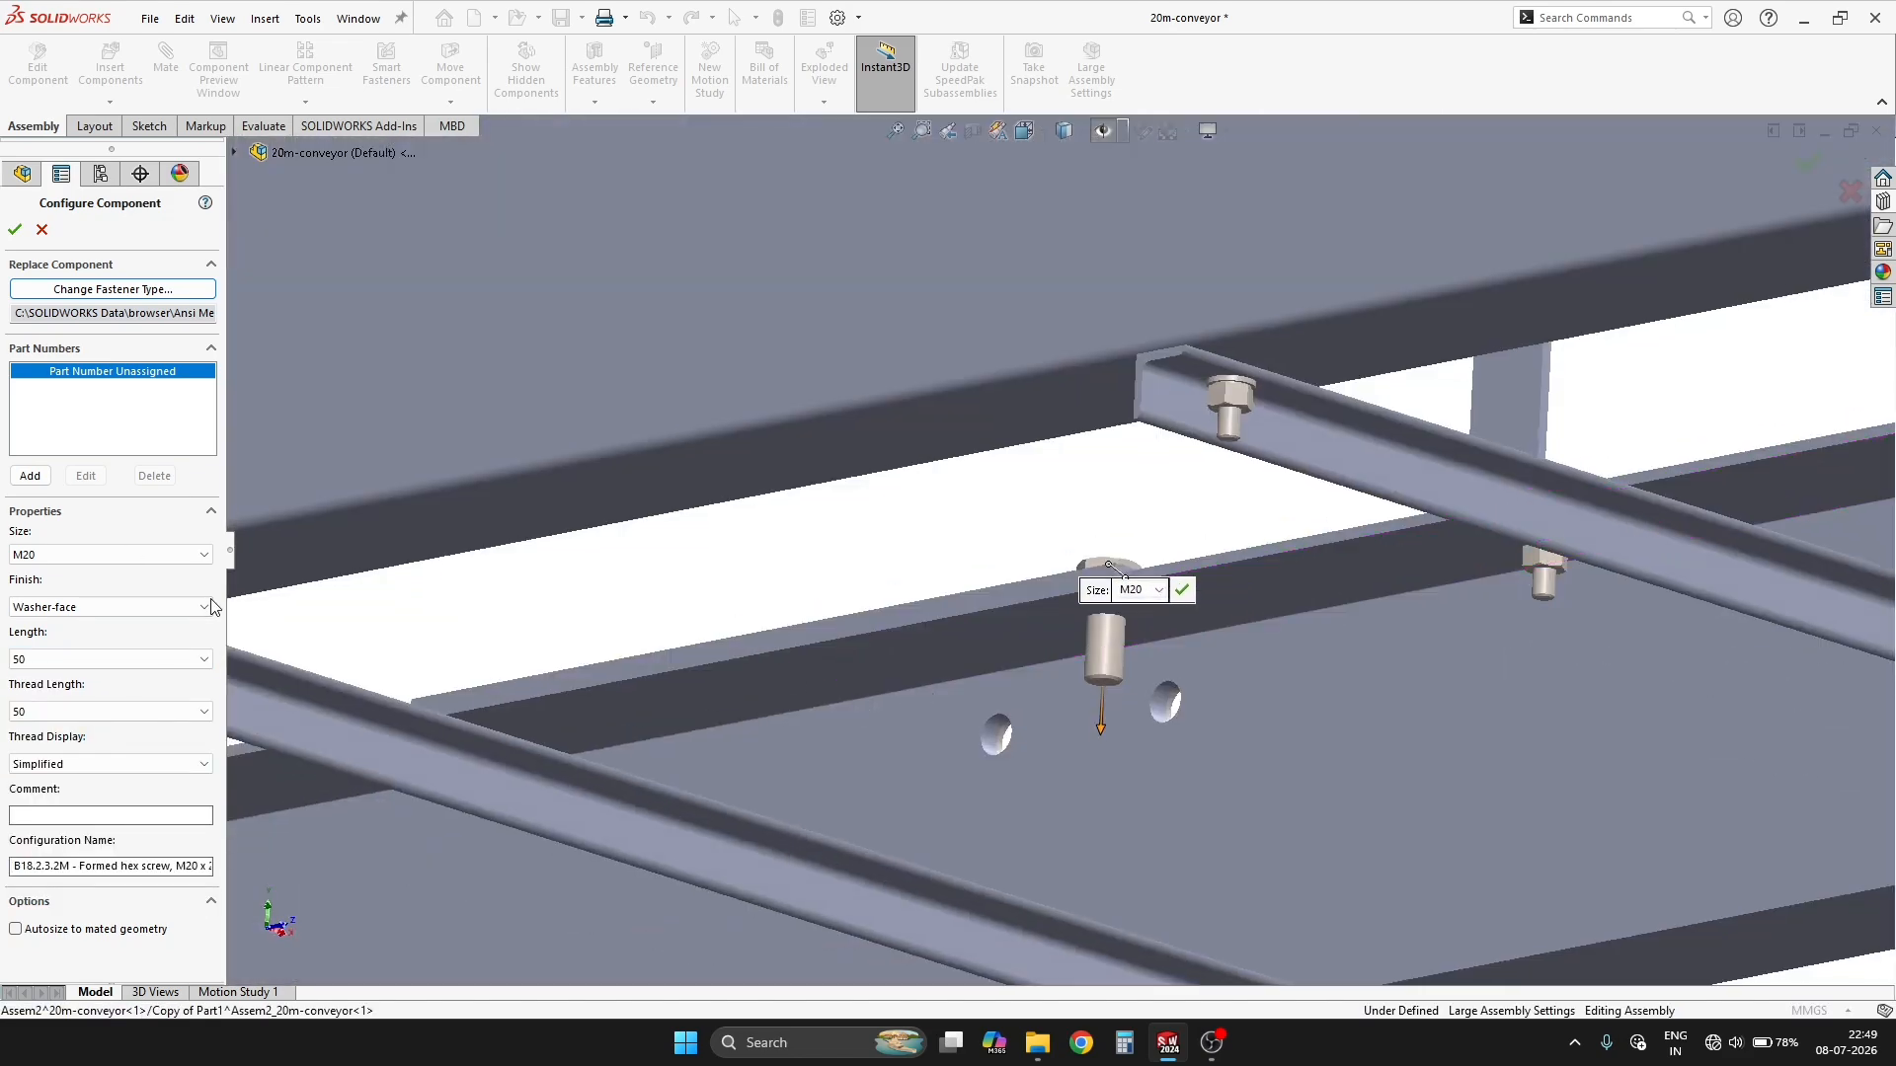
pyautogui.click(133, 660)
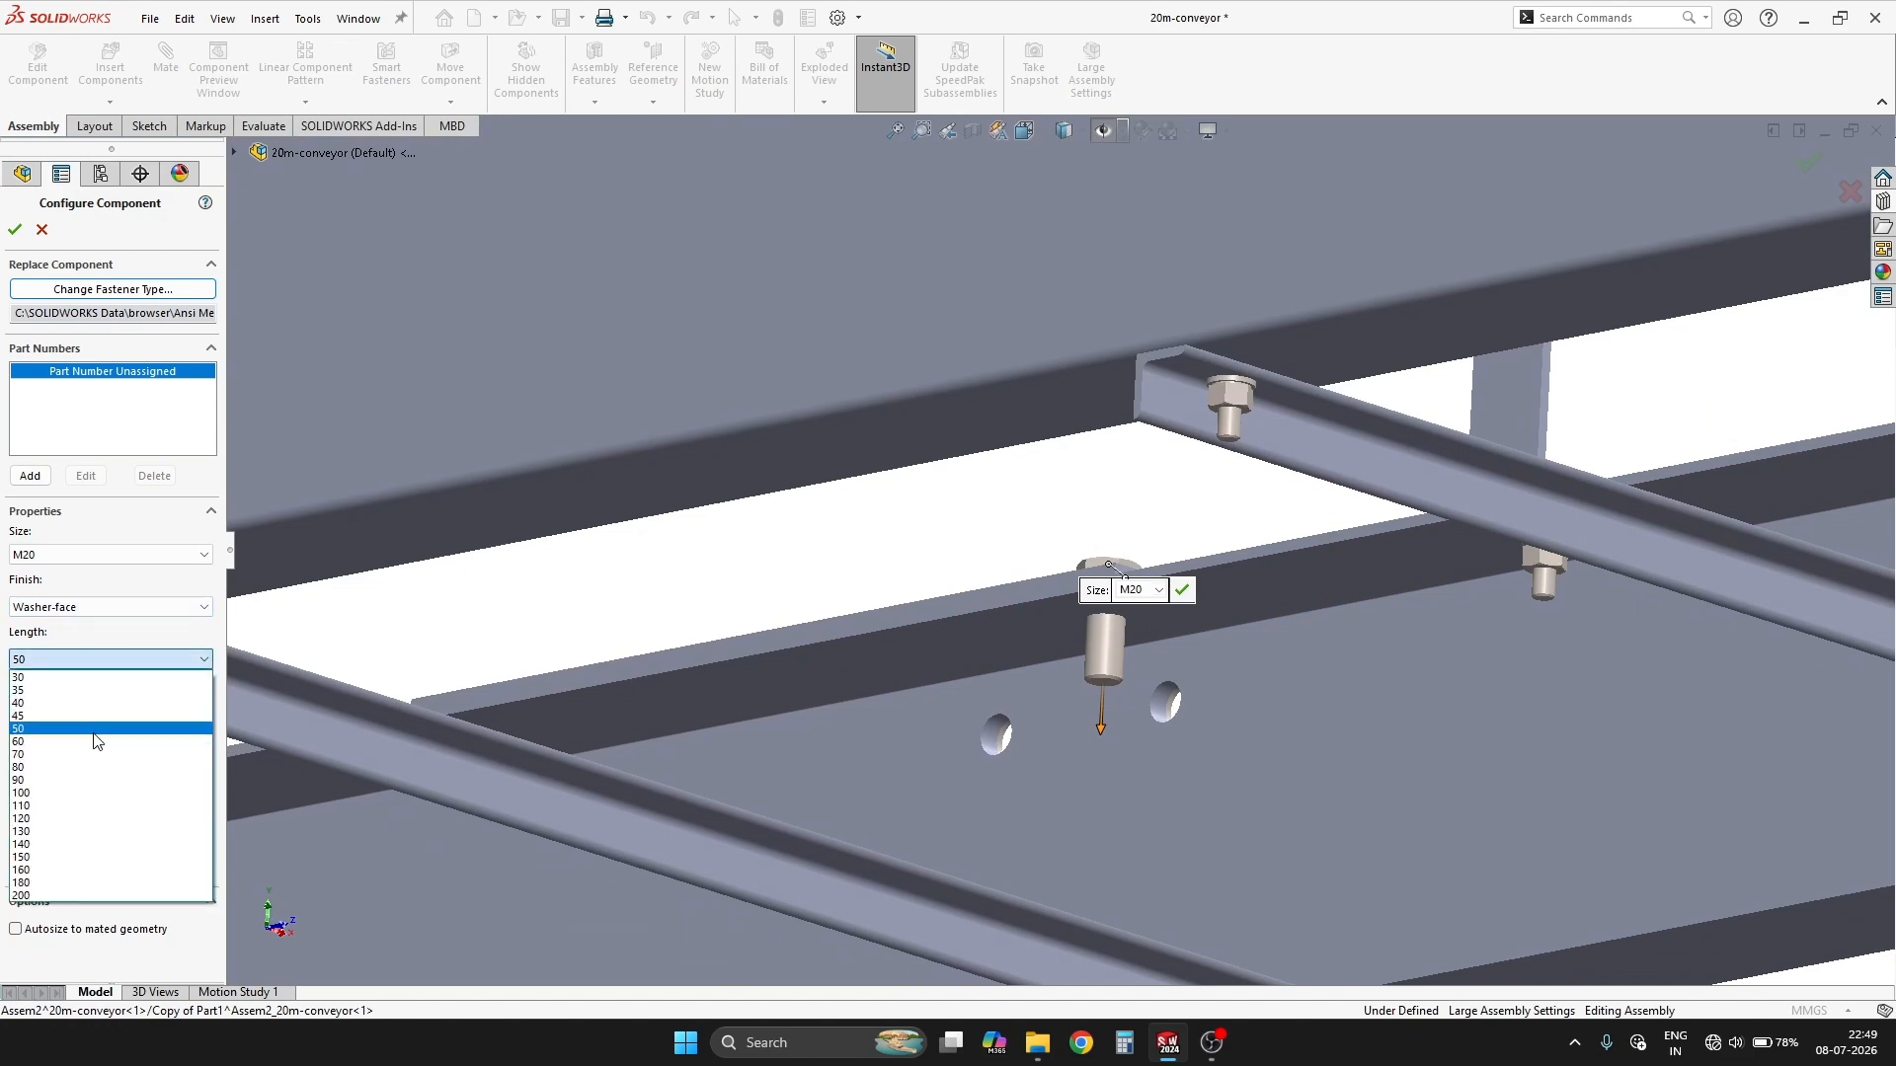
pyautogui.click(95, 742)
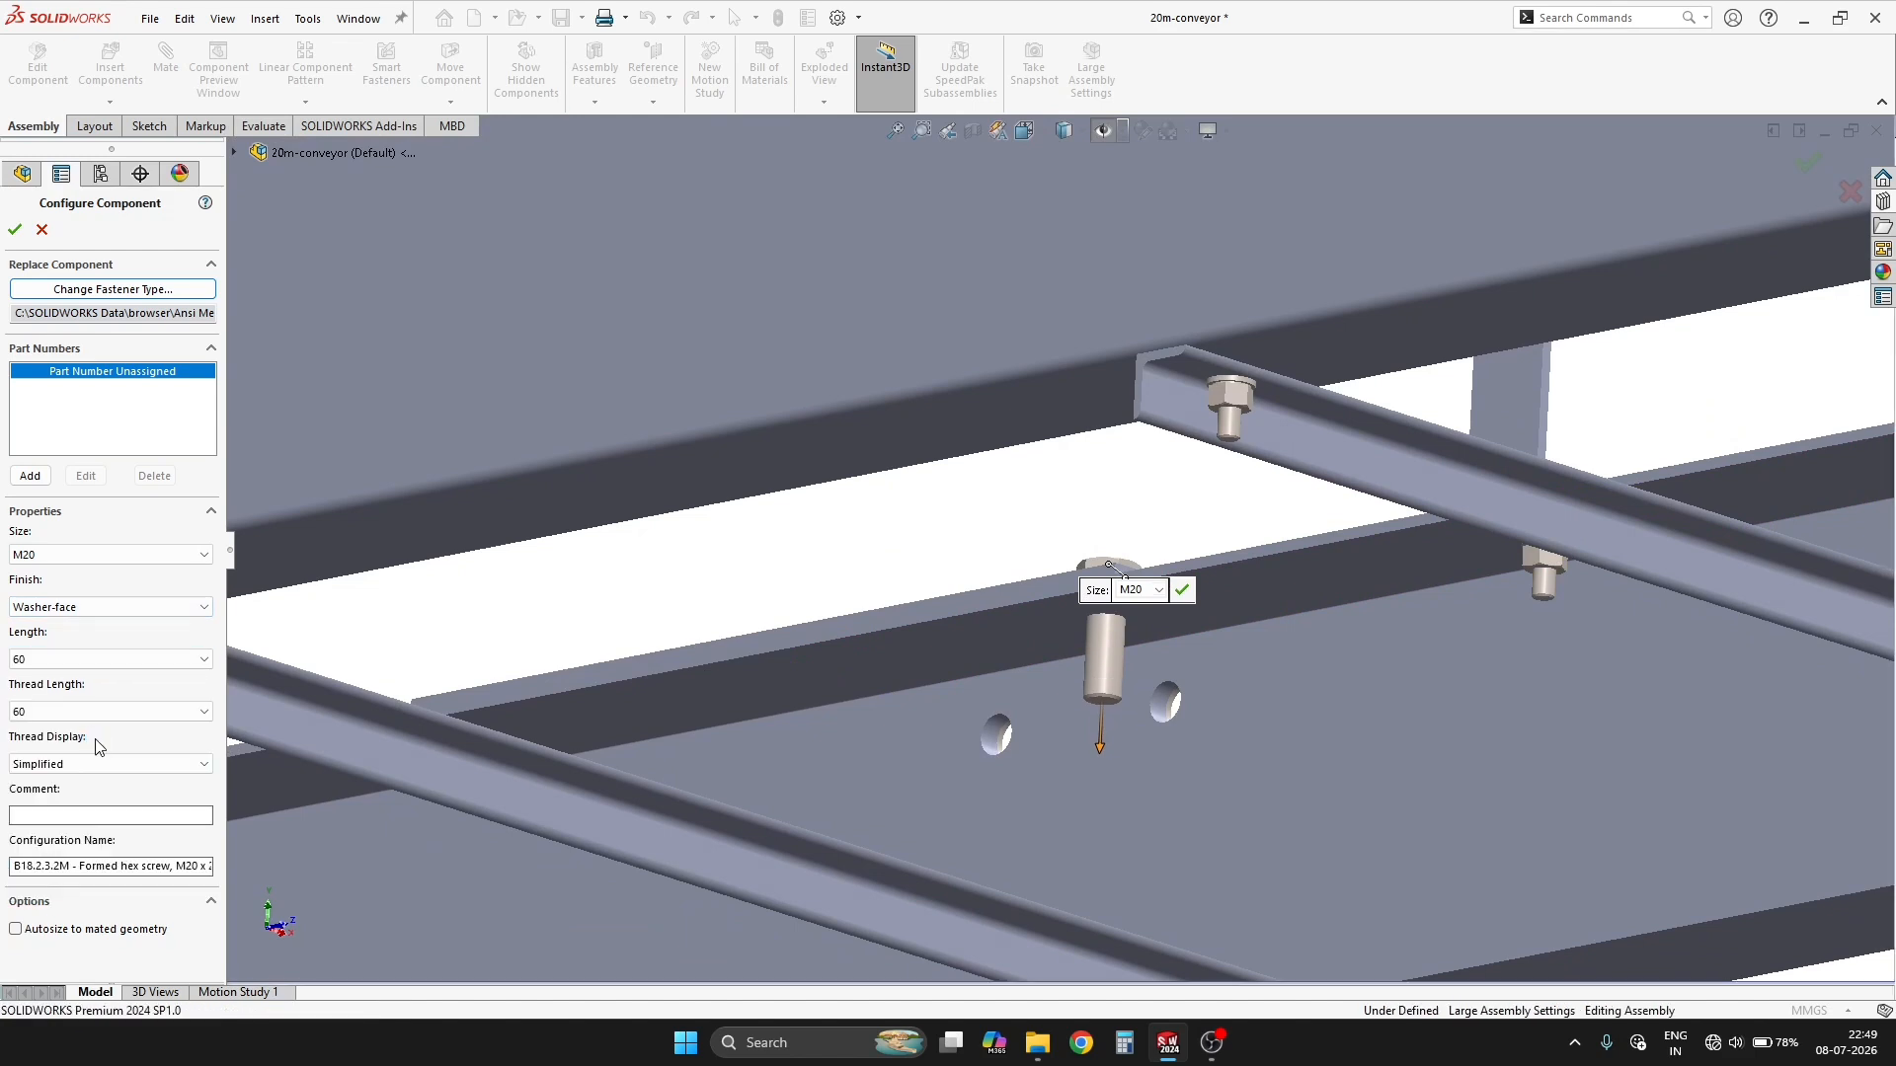
# Return the formed hex screw's length to 50 mm and accept its configuration.
pyautogui.moveTo(939, 869); pyautogui.dragTo(987, 661, button='middle')
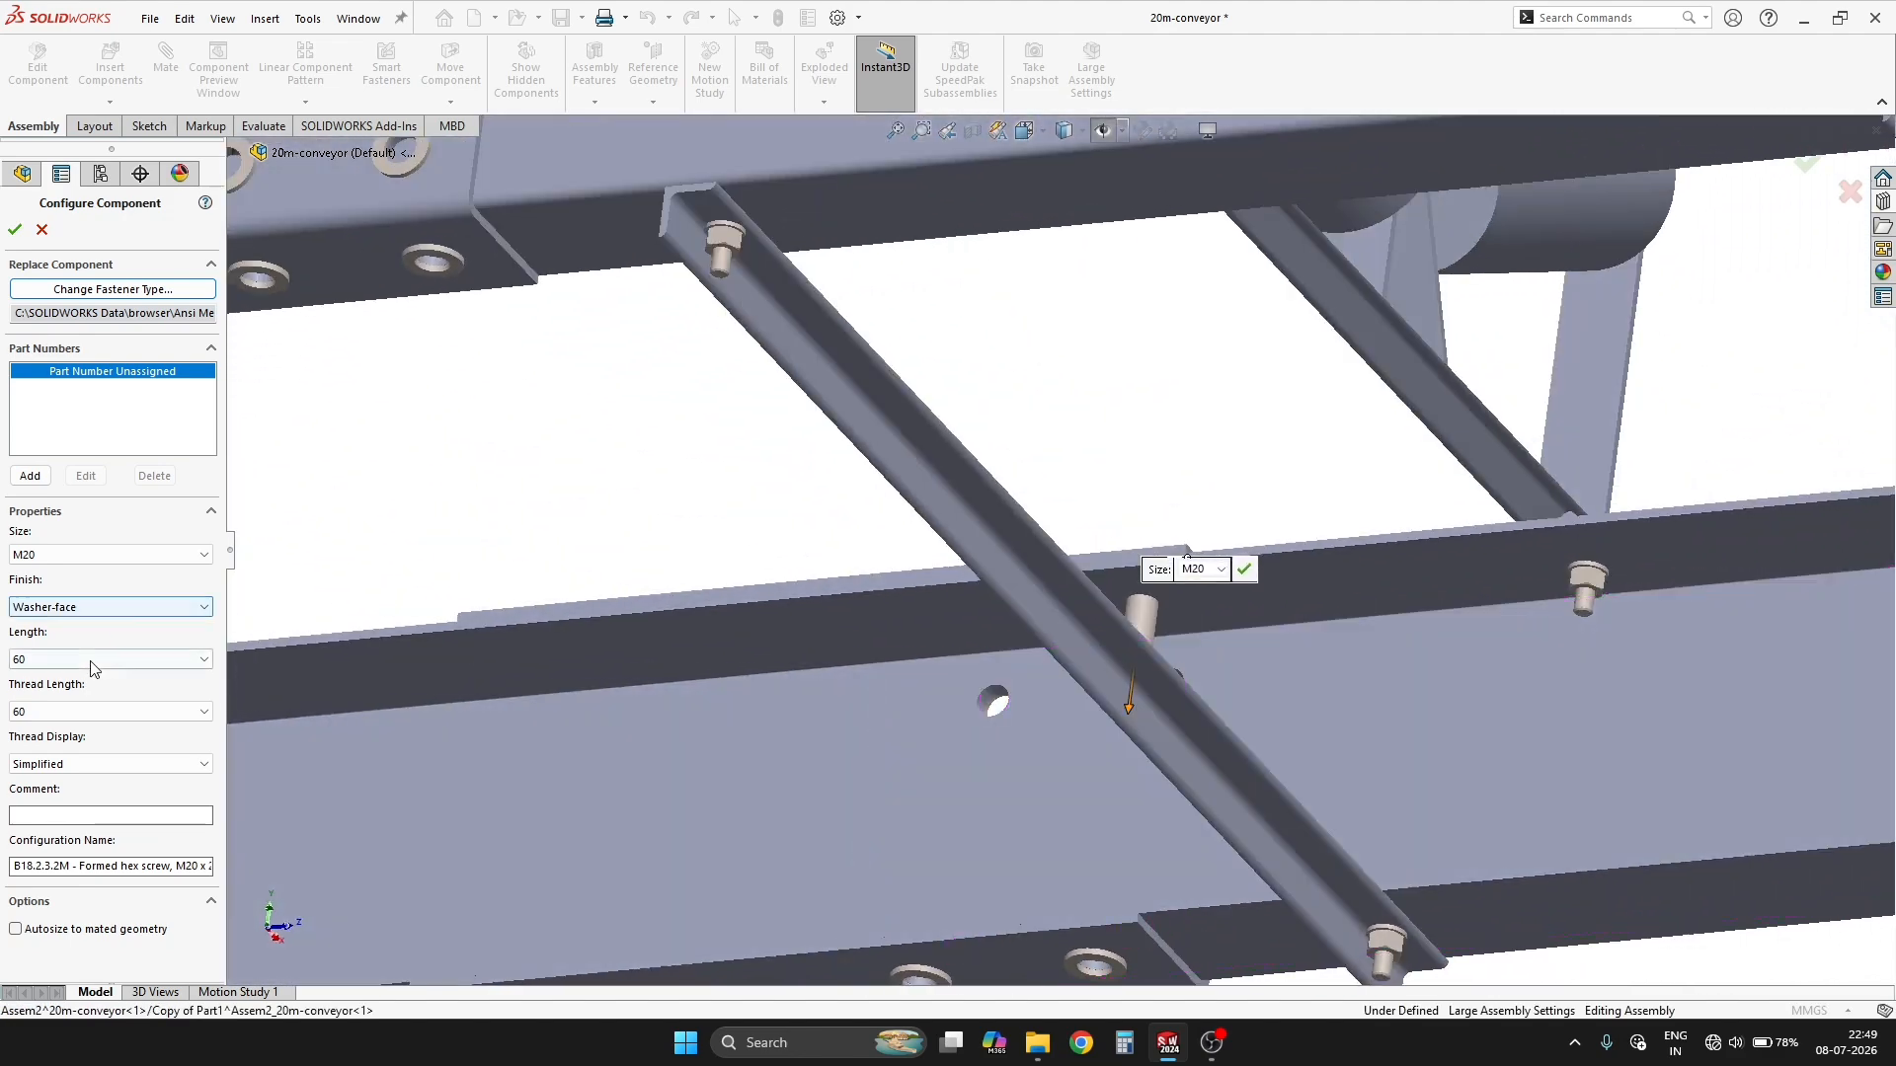
pyautogui.click(60, 660)
pyautogui.click(56, 728)
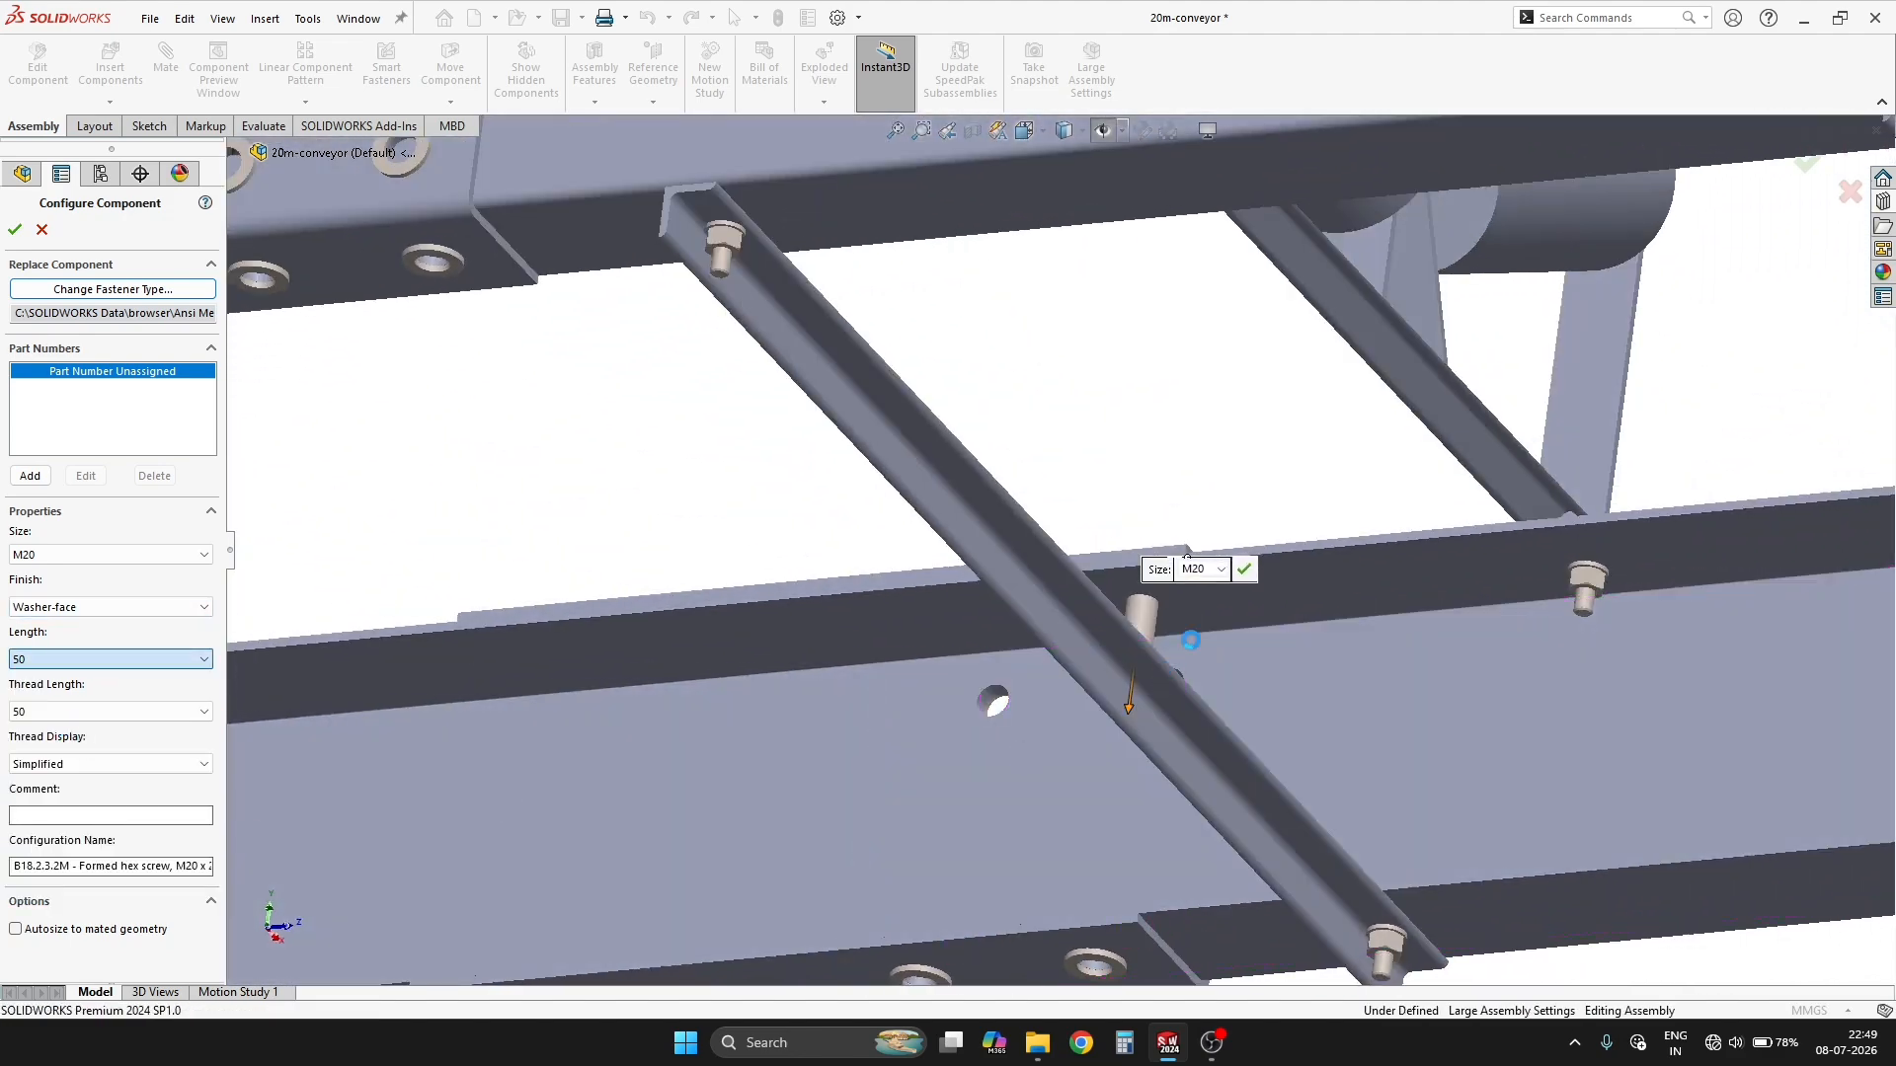
pyautogui.scroll(-3, 1177, 632)
pyautogui.moveTo(1141, 636); pyautogui.dragTo(1082, 713, button='middle')
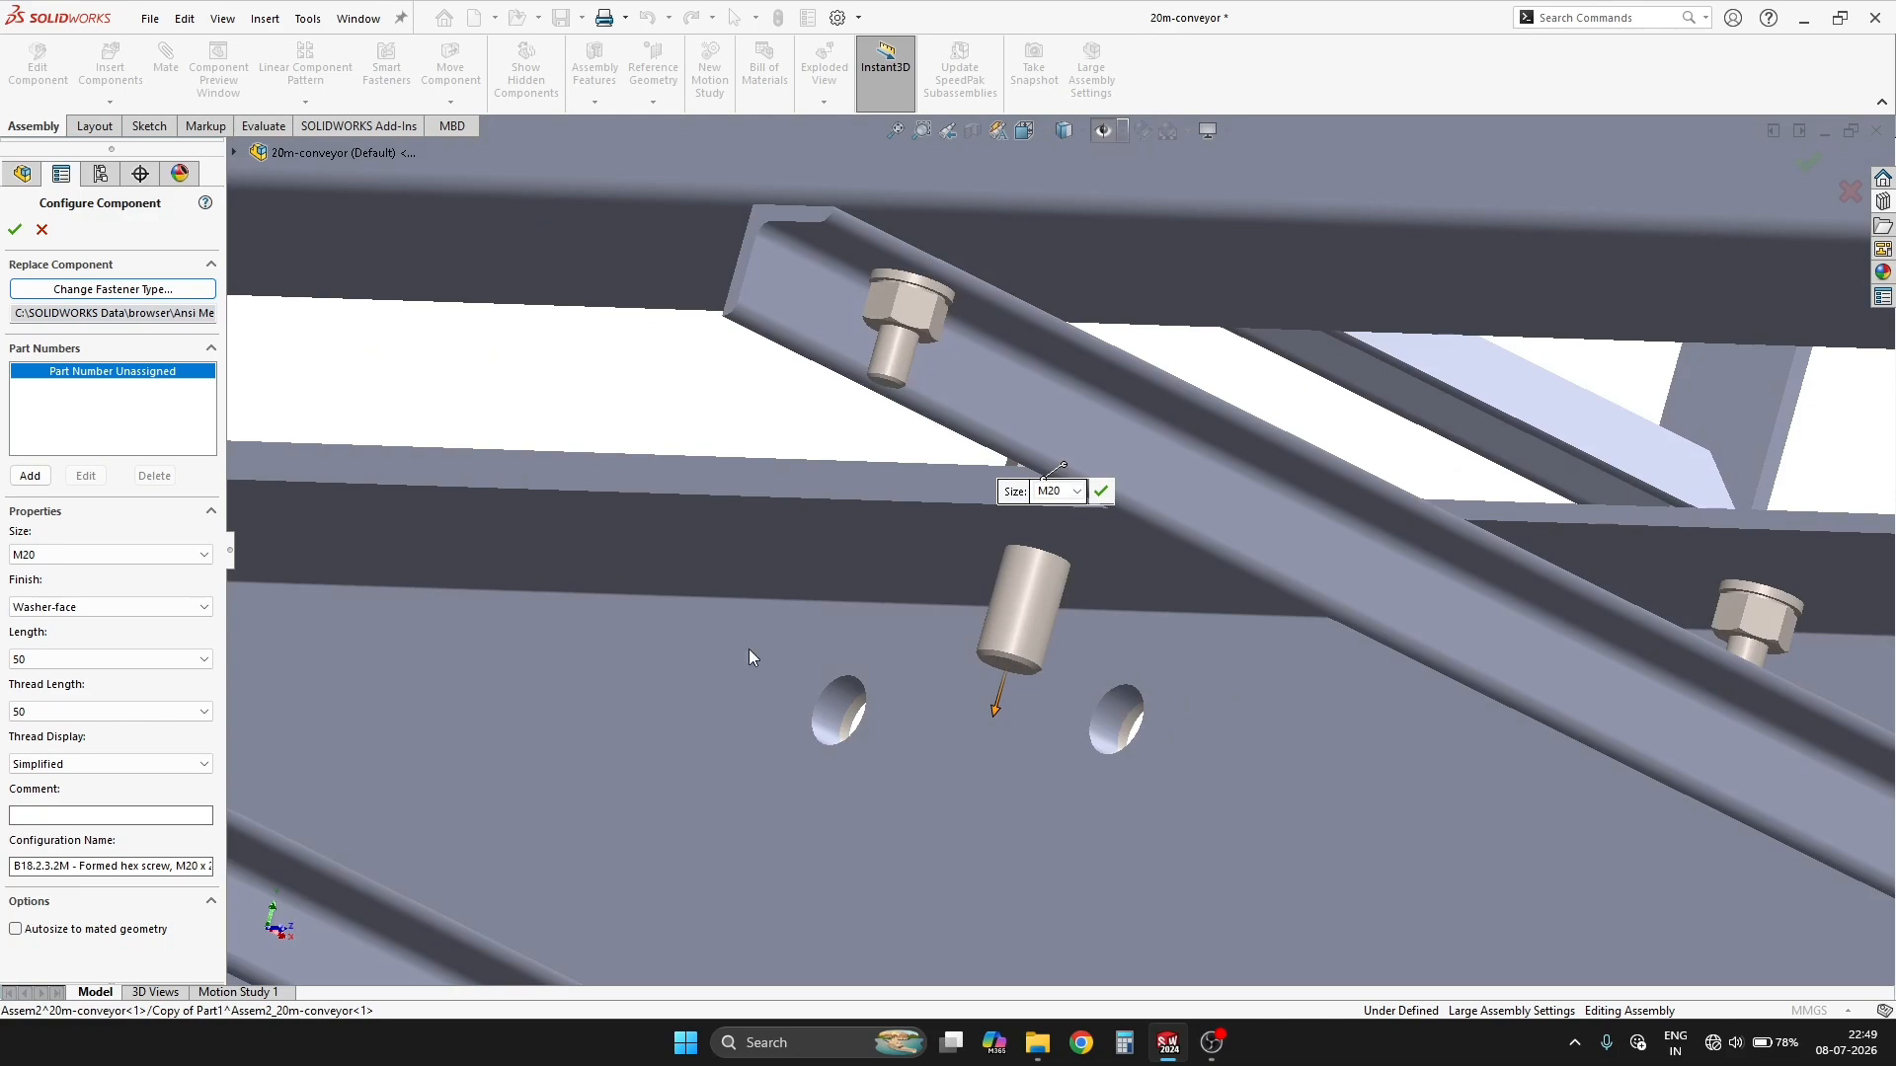
pyautogui.click(16, 228)
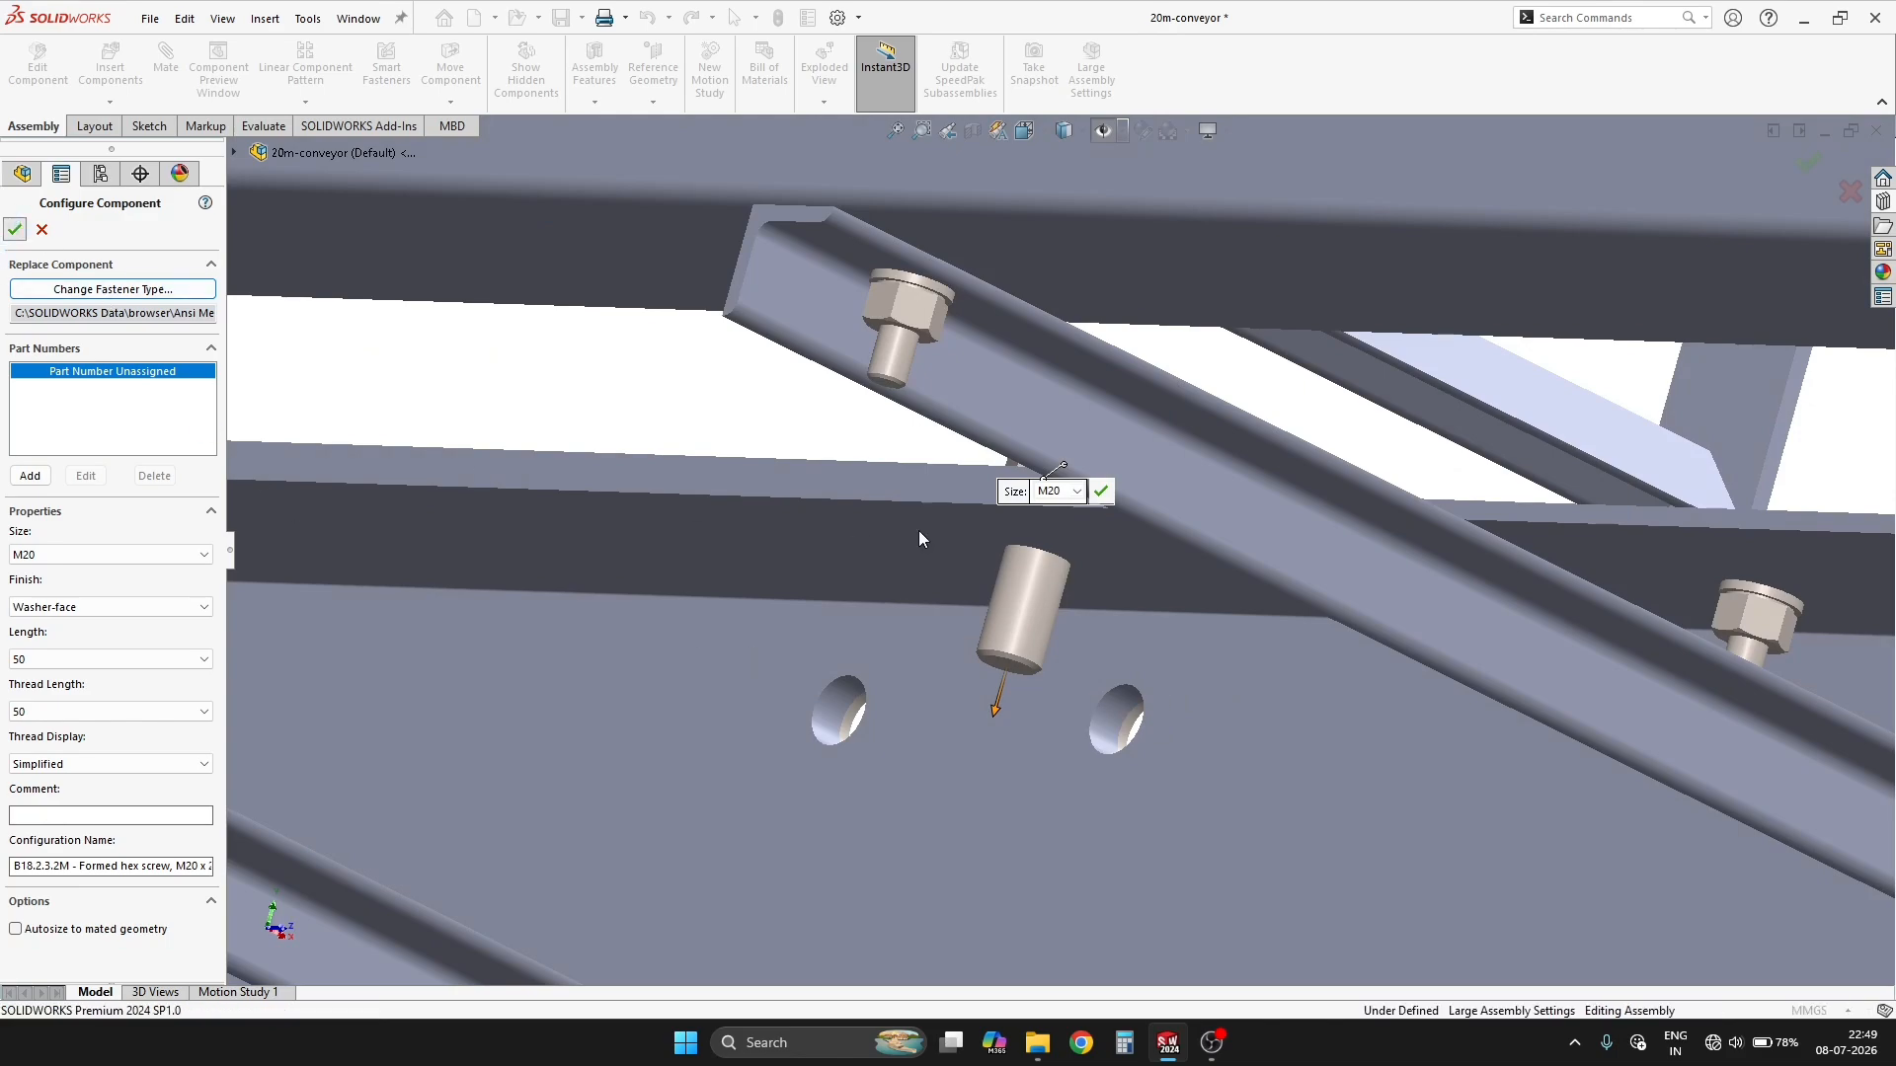
# Place copies of the M20 screw in the three remaining washers on the splice plate's top flange.
pyautogui.scroll(3, 1125, 587)
pyautogui.moveTo(1099, 594); pyautogui.dragTo(872, 651, button='middle')
pyautogui.scroll(-4, 1241, 537)
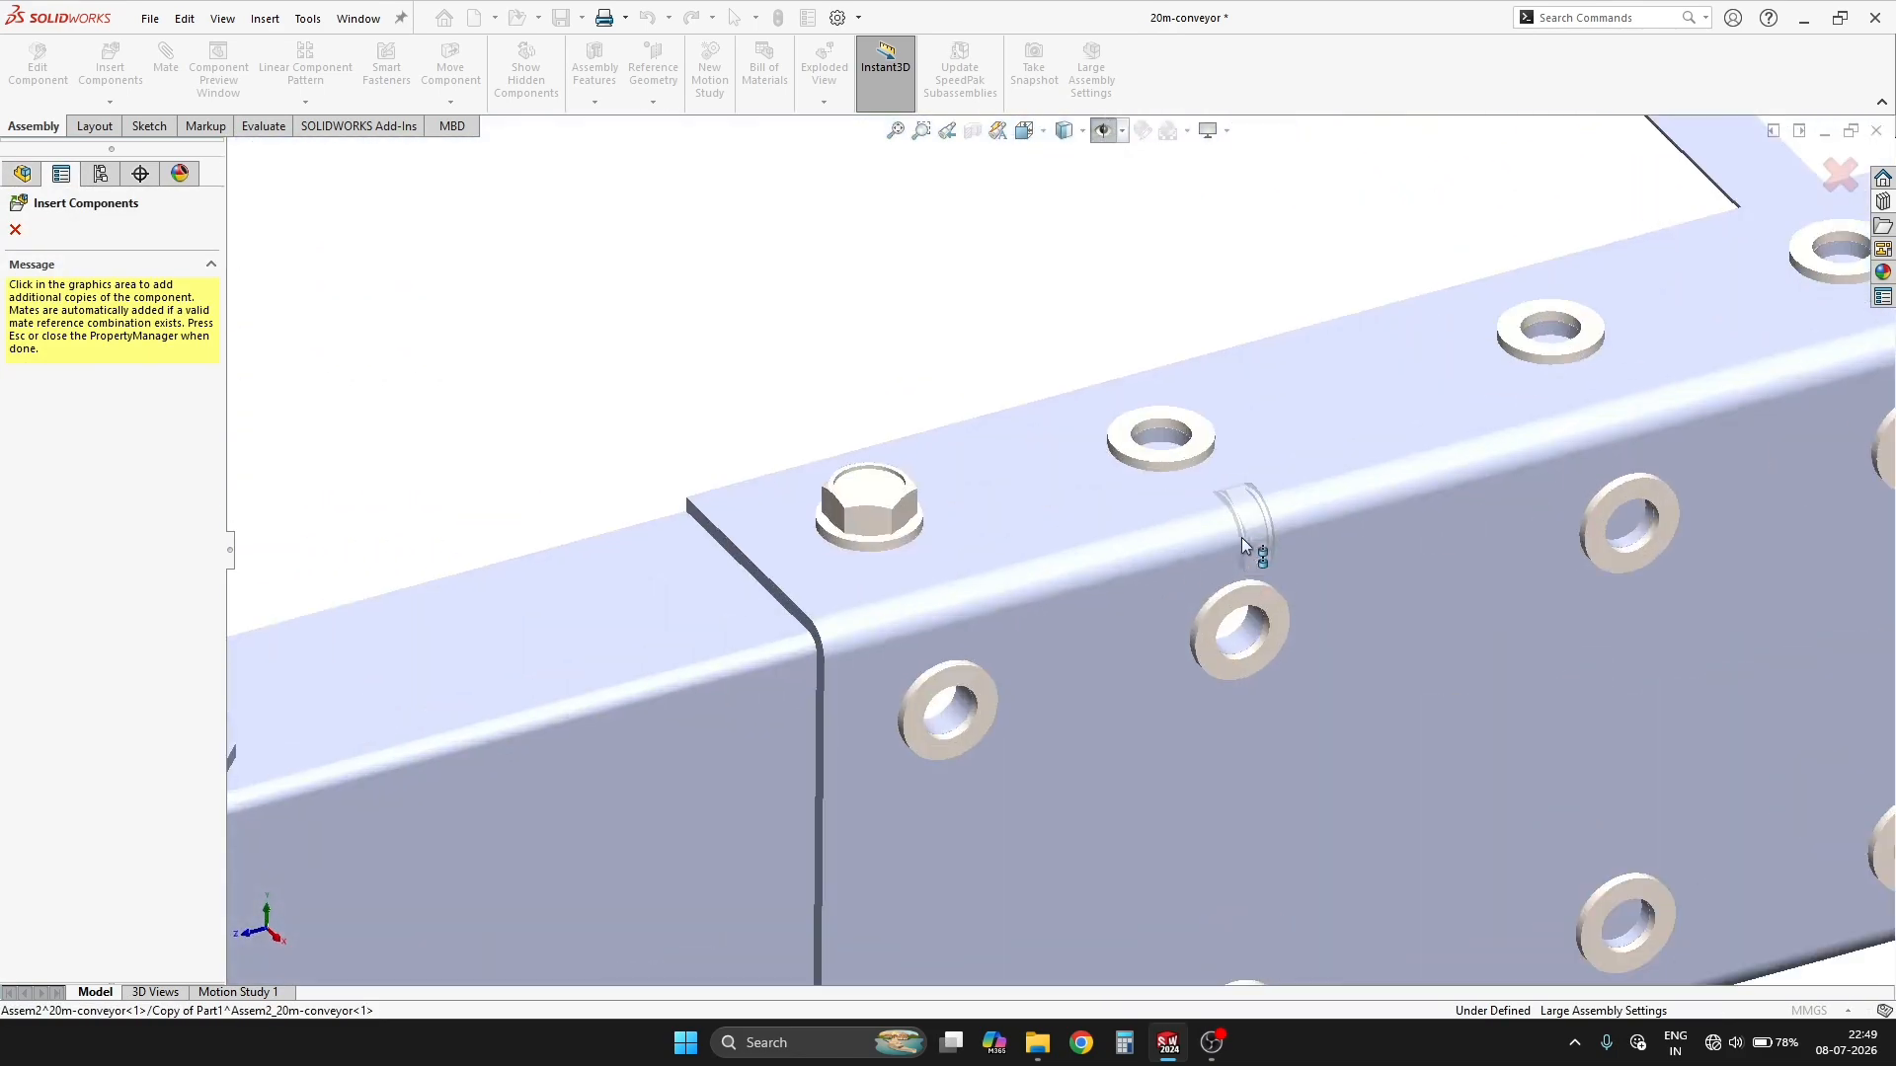
pyautogui.click(1239, 453)
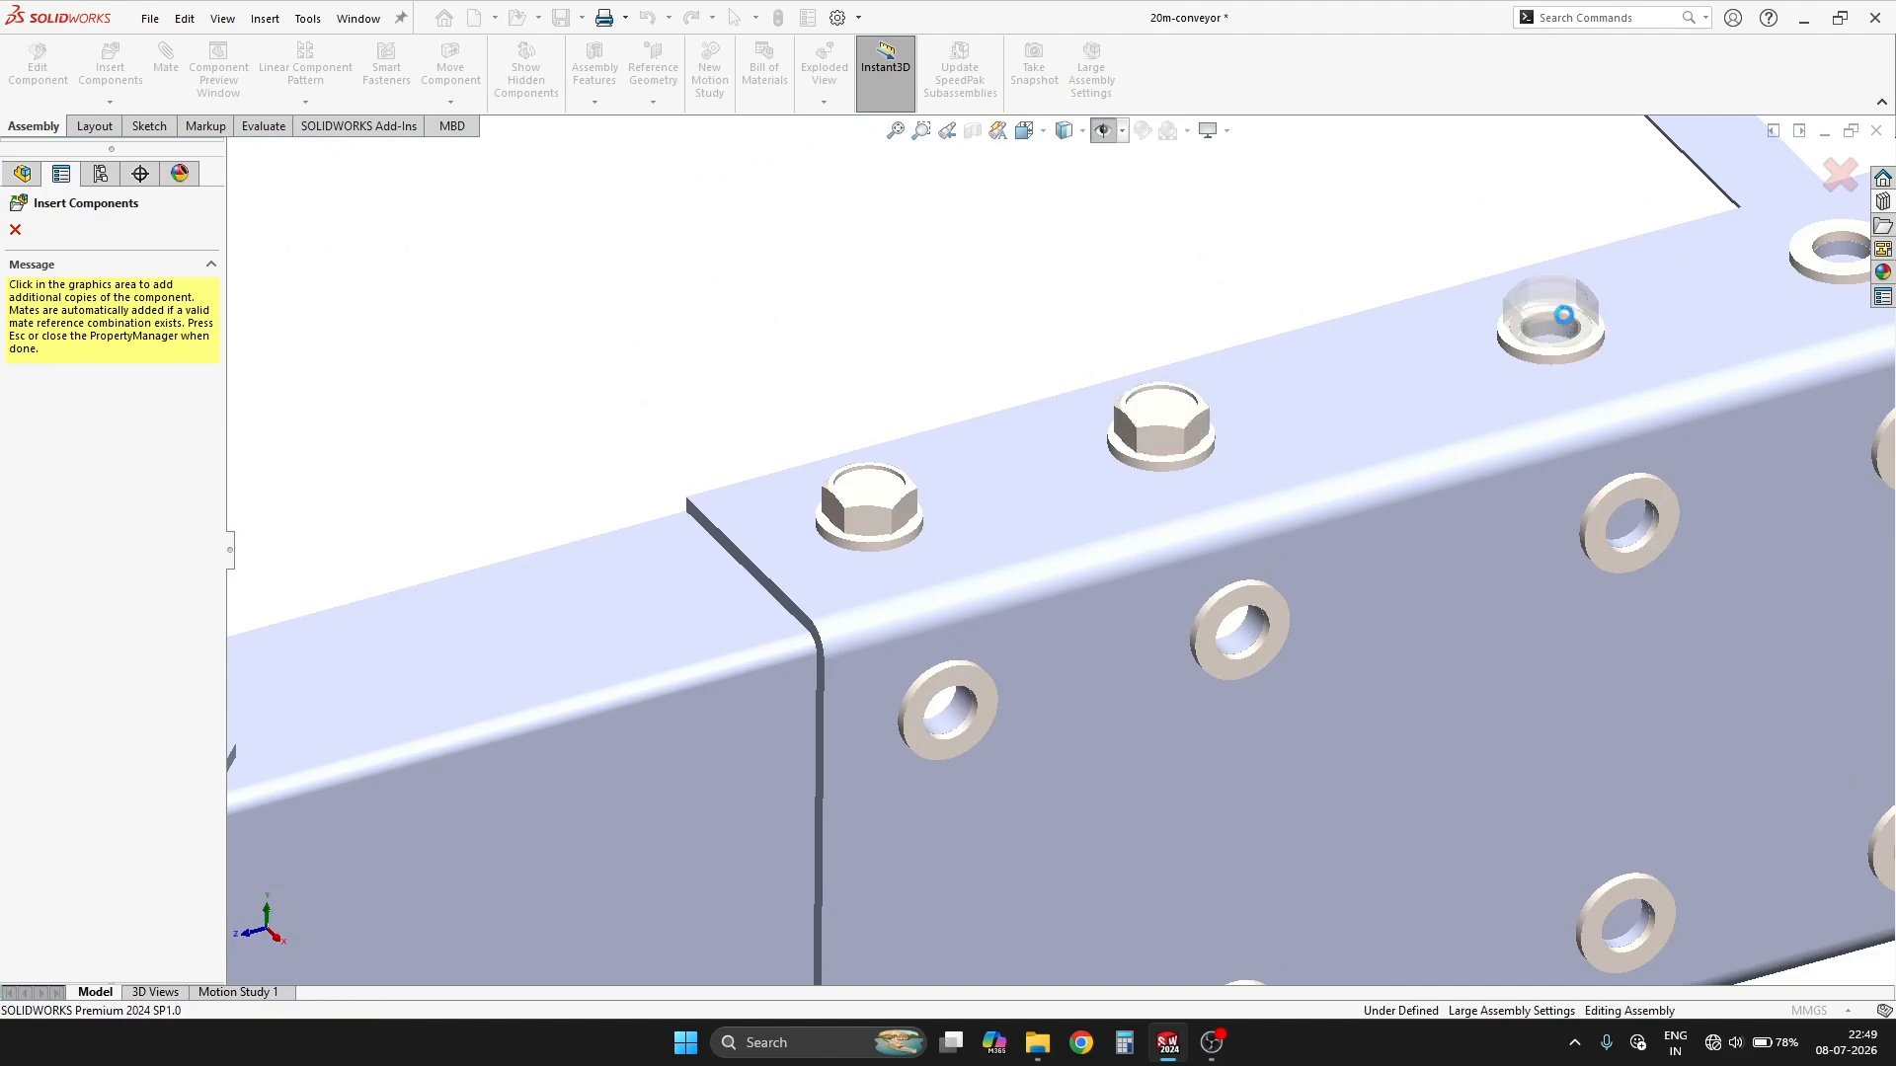
pyautogui.scroll(4, 1485, 381)
pyautogui.scroll(-4, 1485, 377)
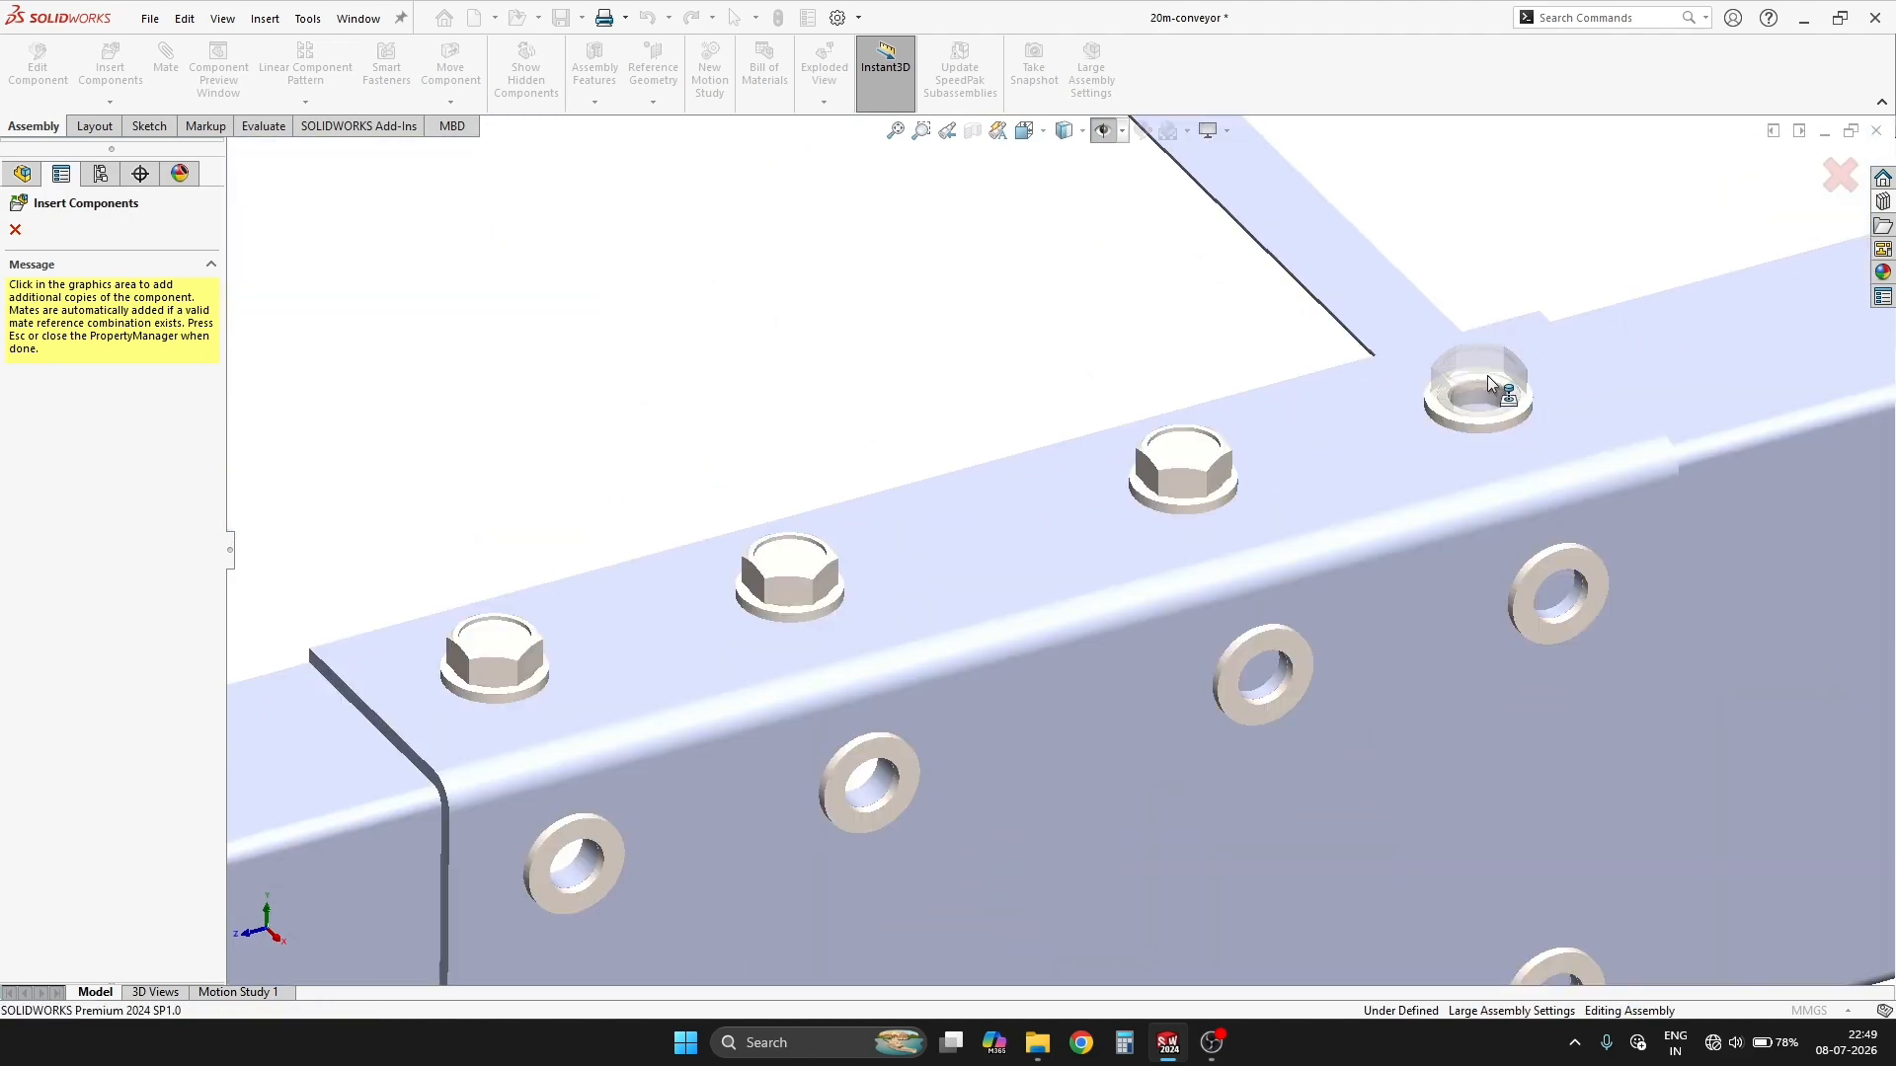
pyautogui.click(1440, 399)
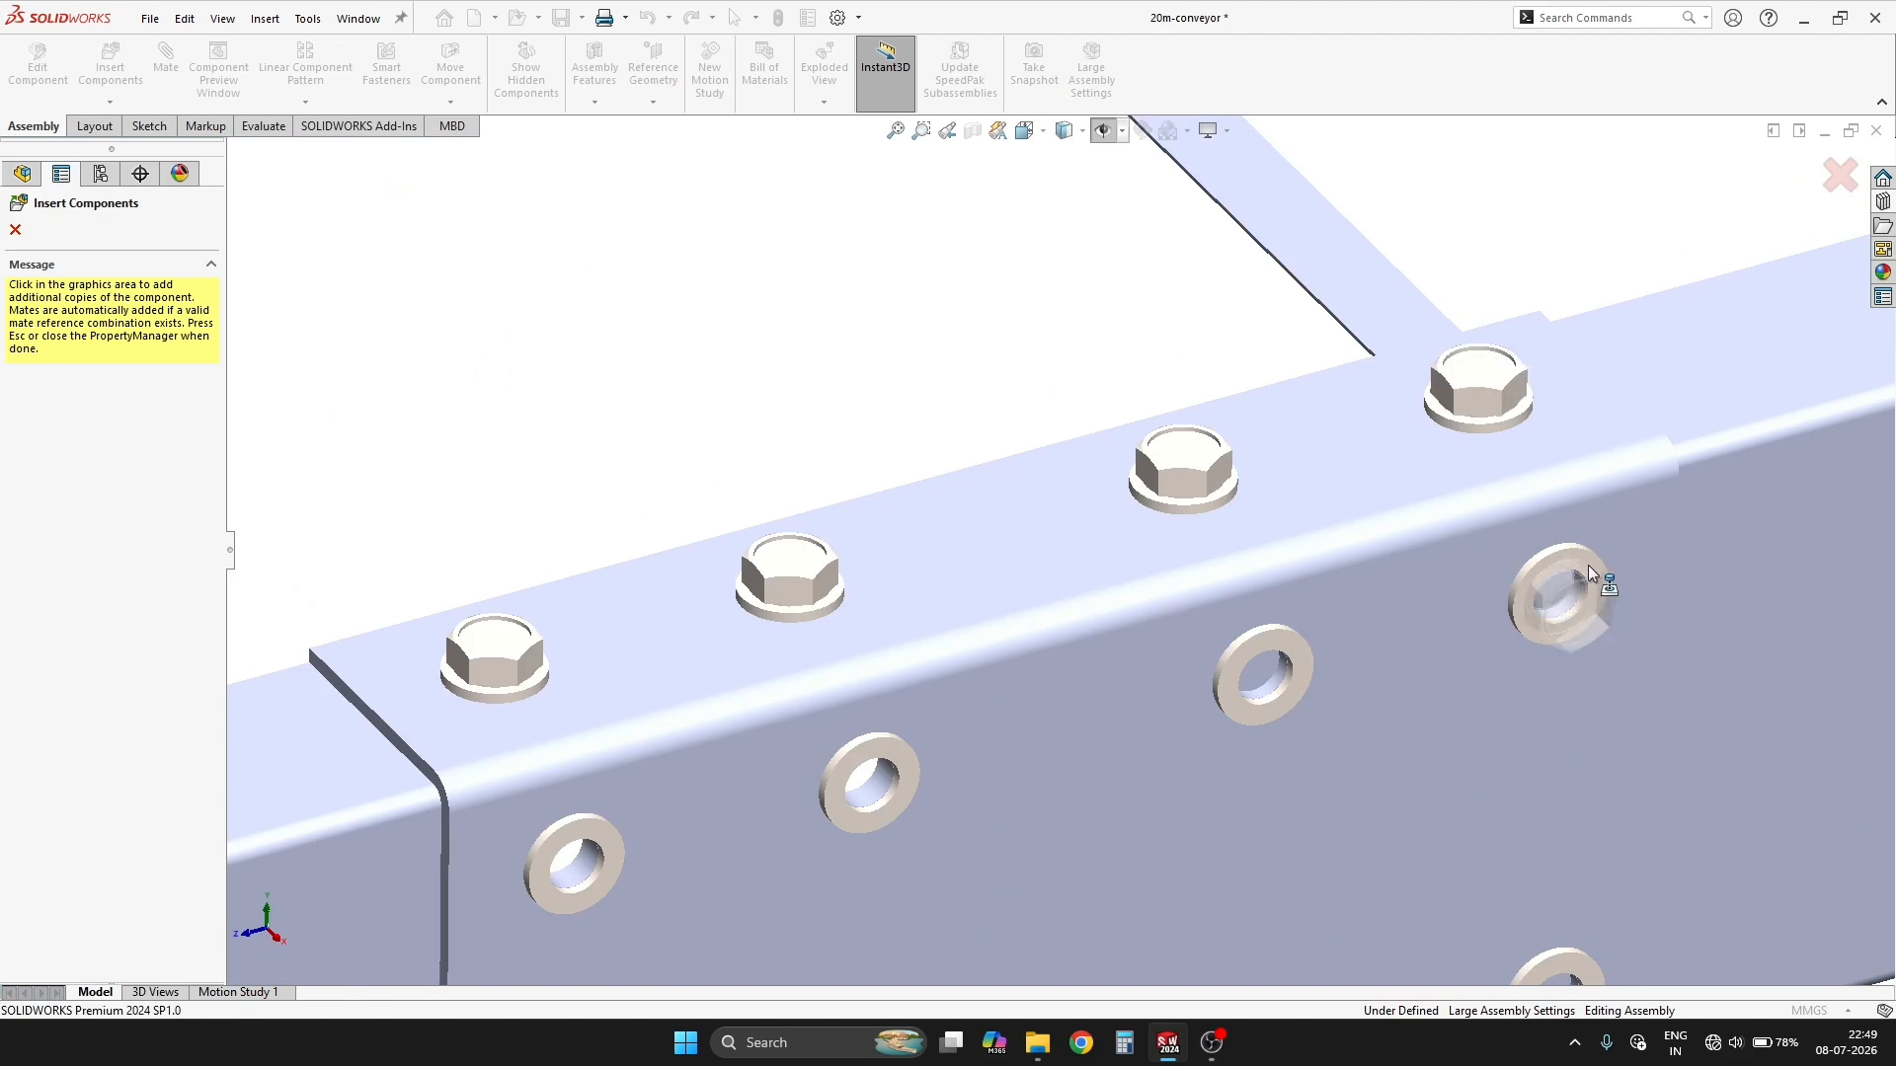
# Place copies of the M20 screw in the four upper washers on the splice plate's web.
pyautogui.click(1260, 656)
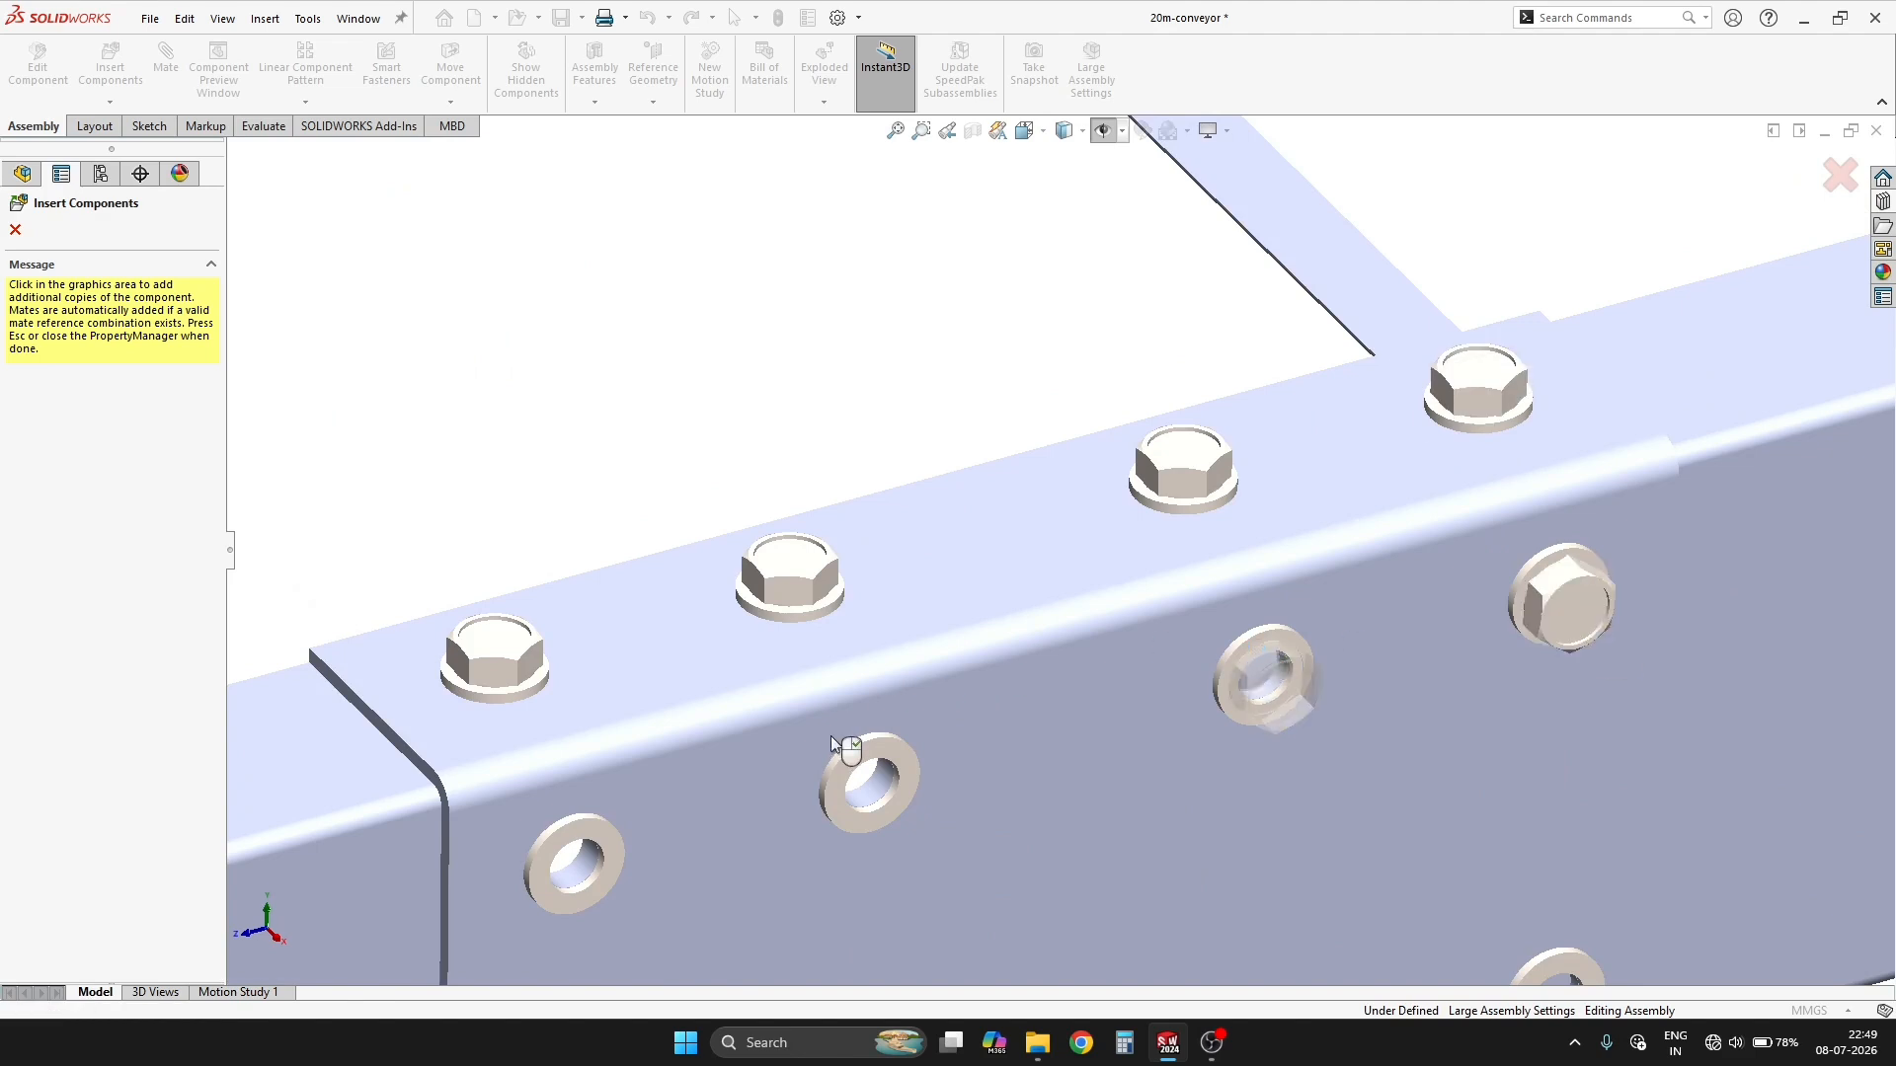
pyautogui.click(867, 749)
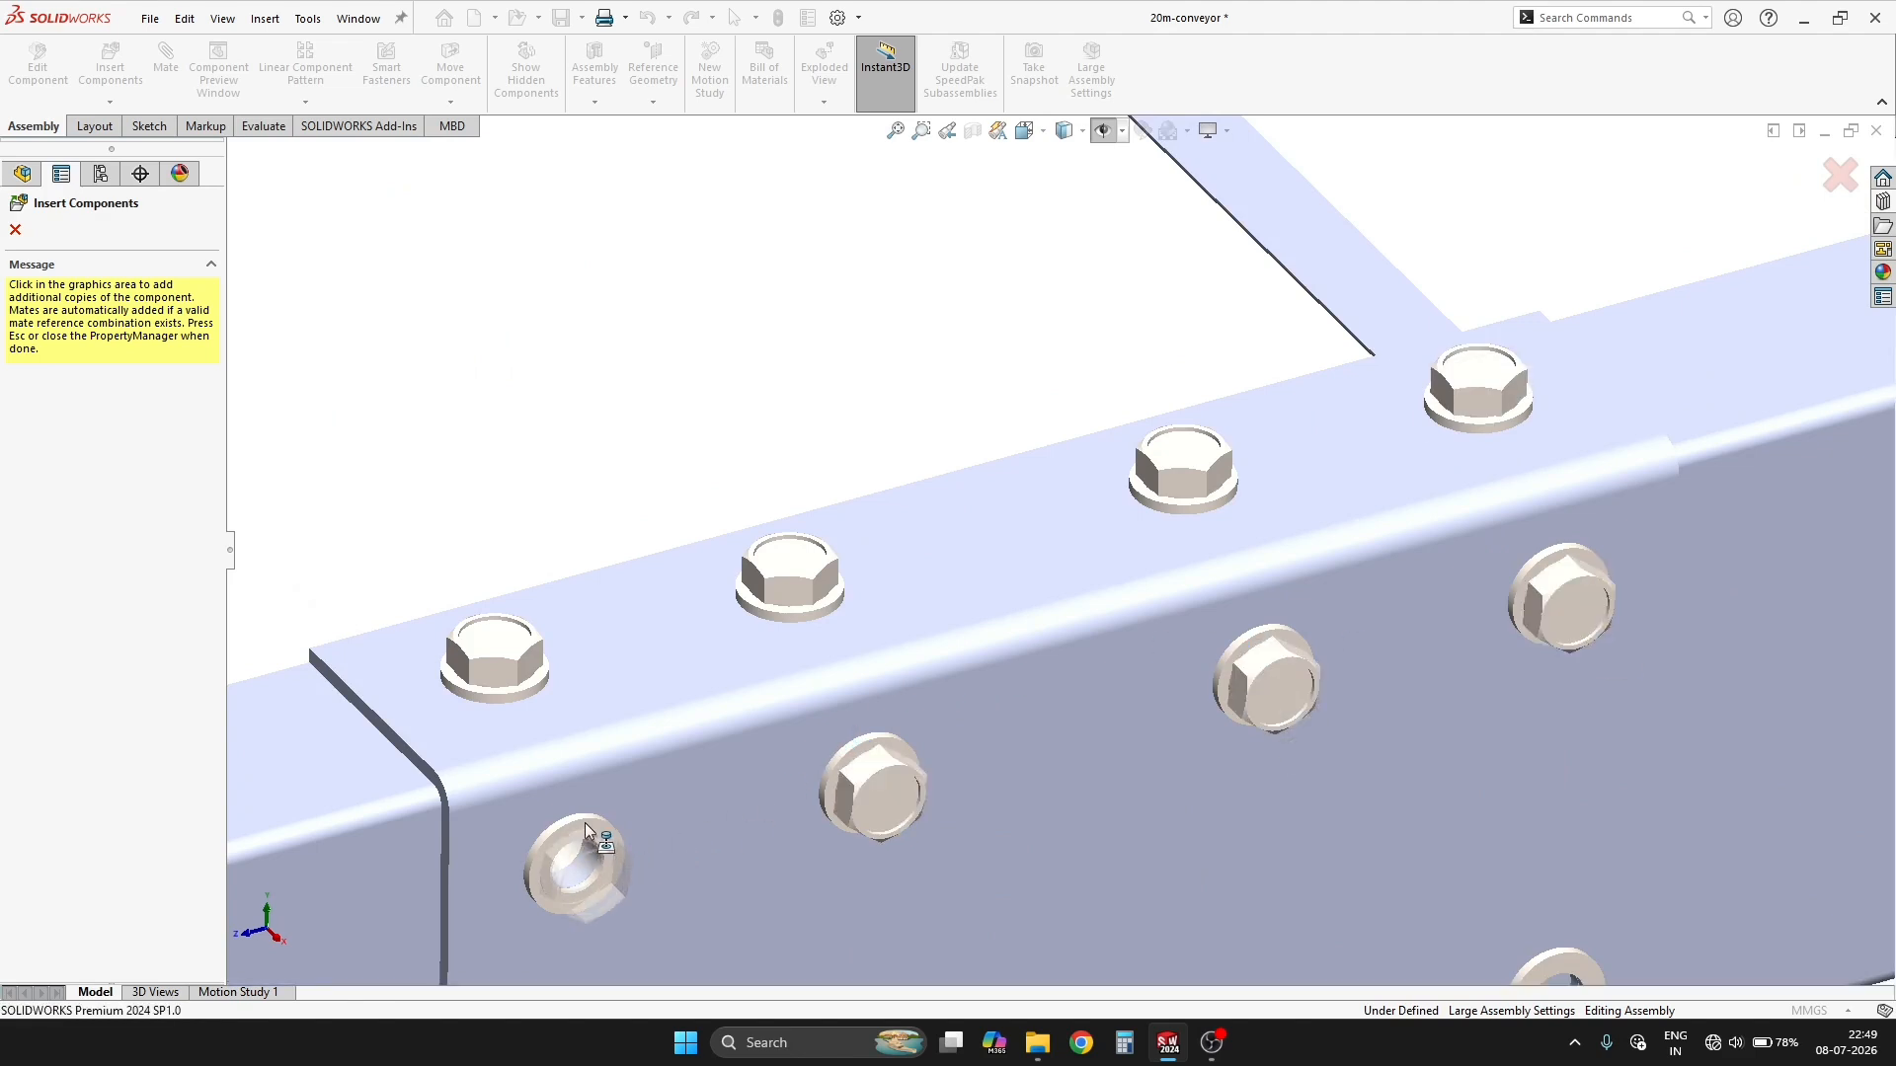
pyautogui.scroll(3, 1229, 844)
pyautogui.scroll(-3, 1181, 813)
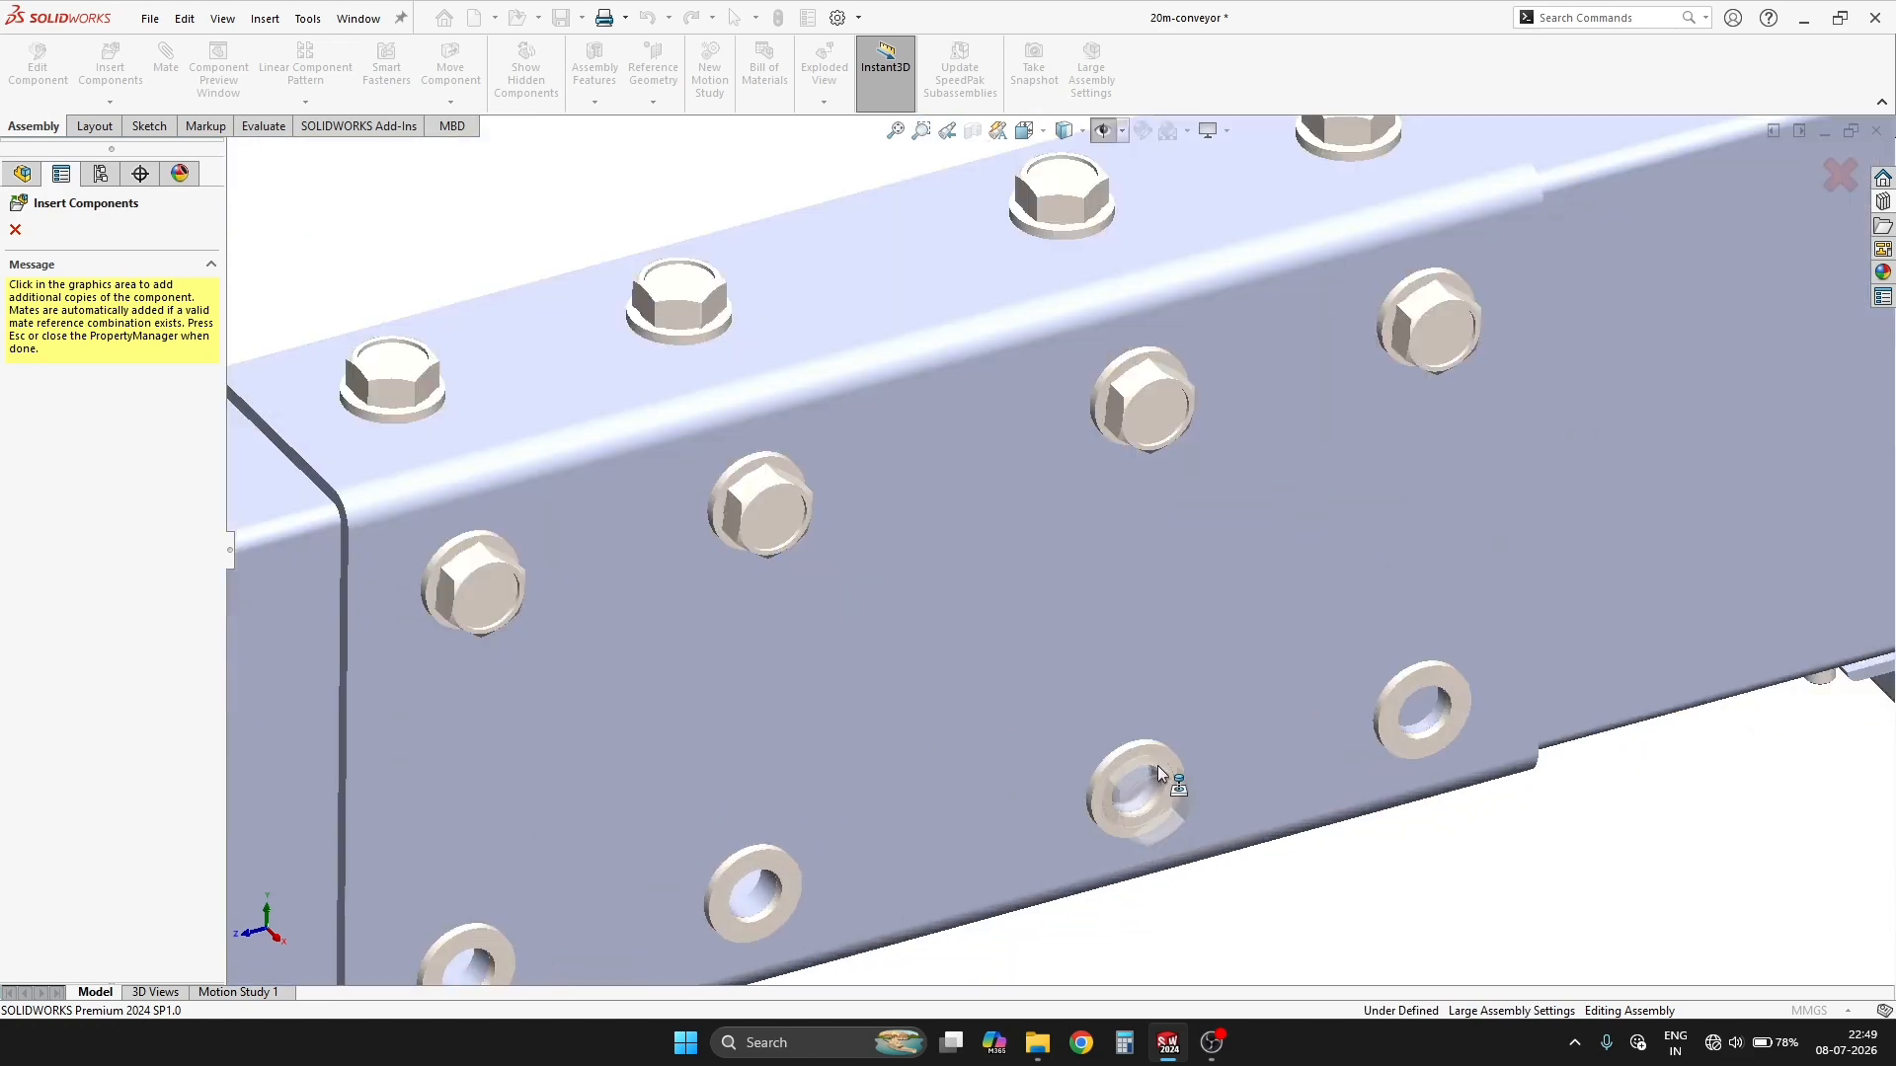
# Place copies of the M20 screw in the four lower washers on the splice plate's web.
pyautogui.click(1157, 771)
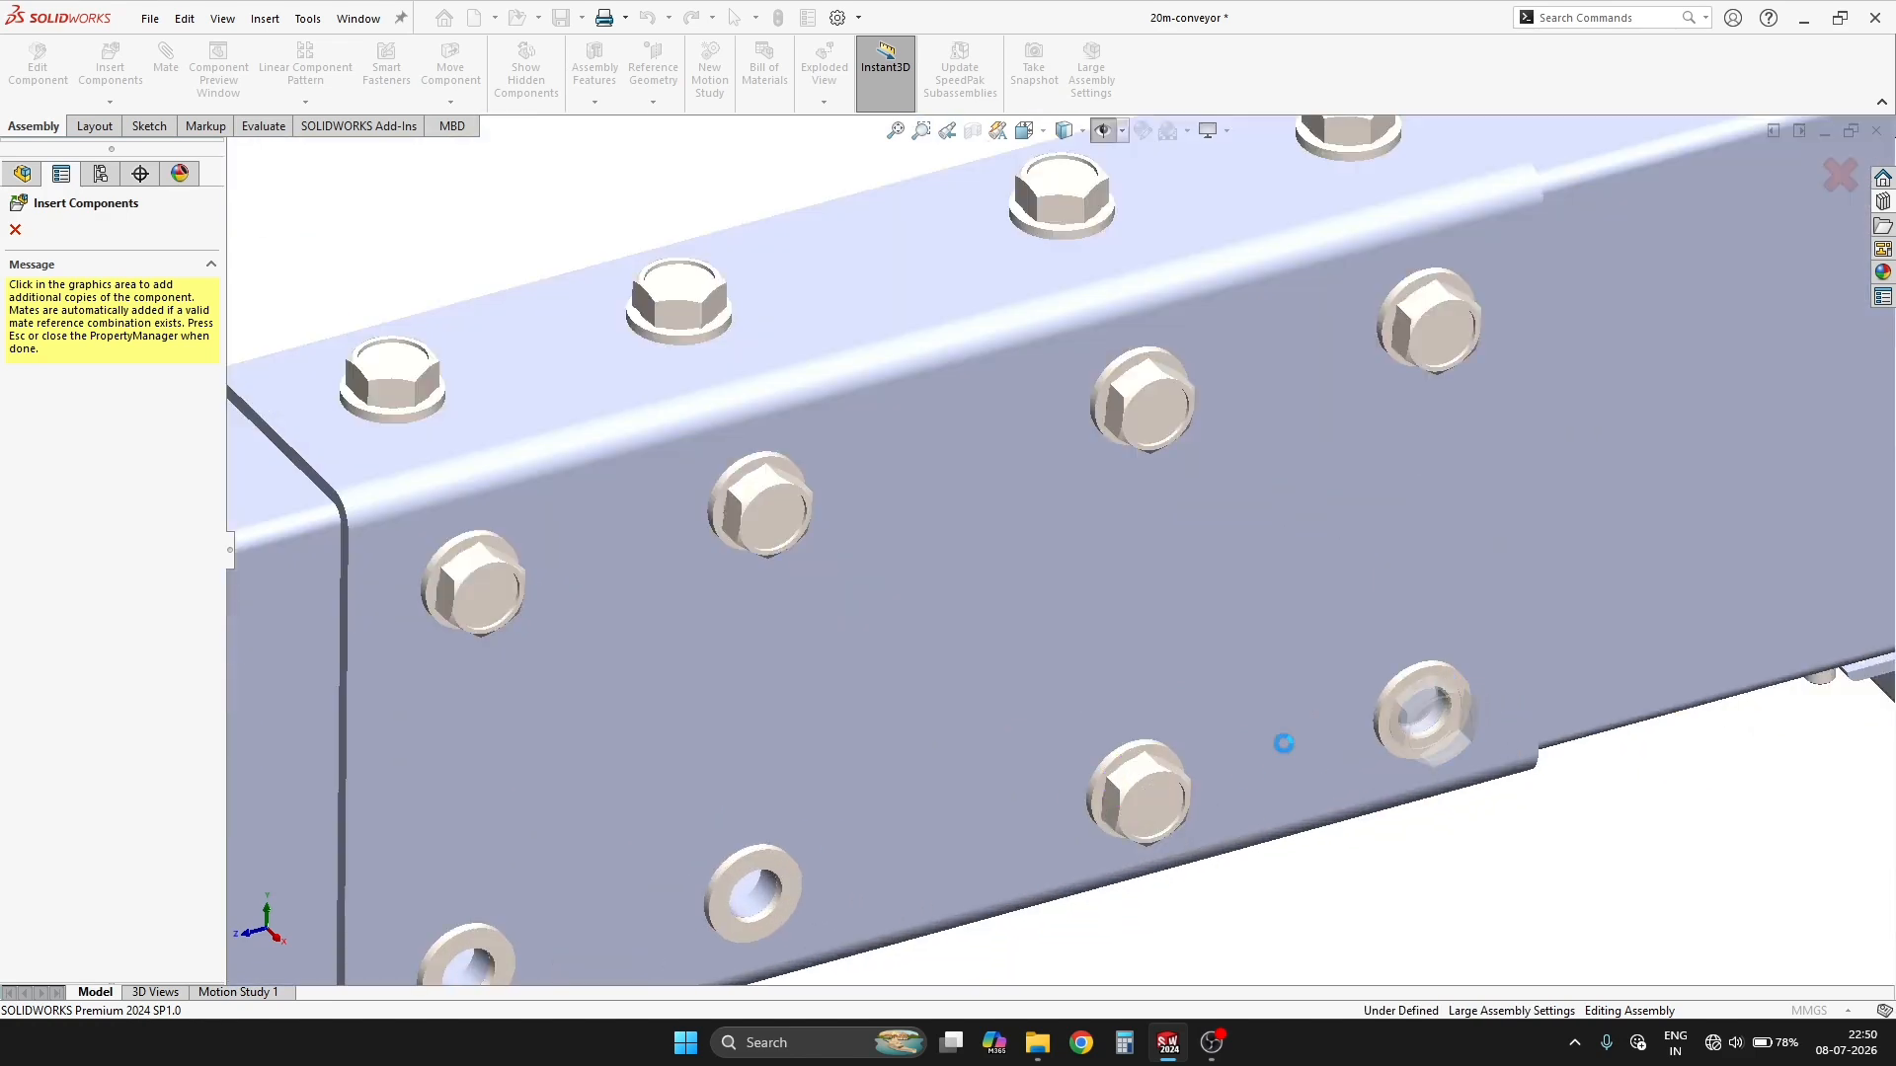
pyautogui.click(741, 868)
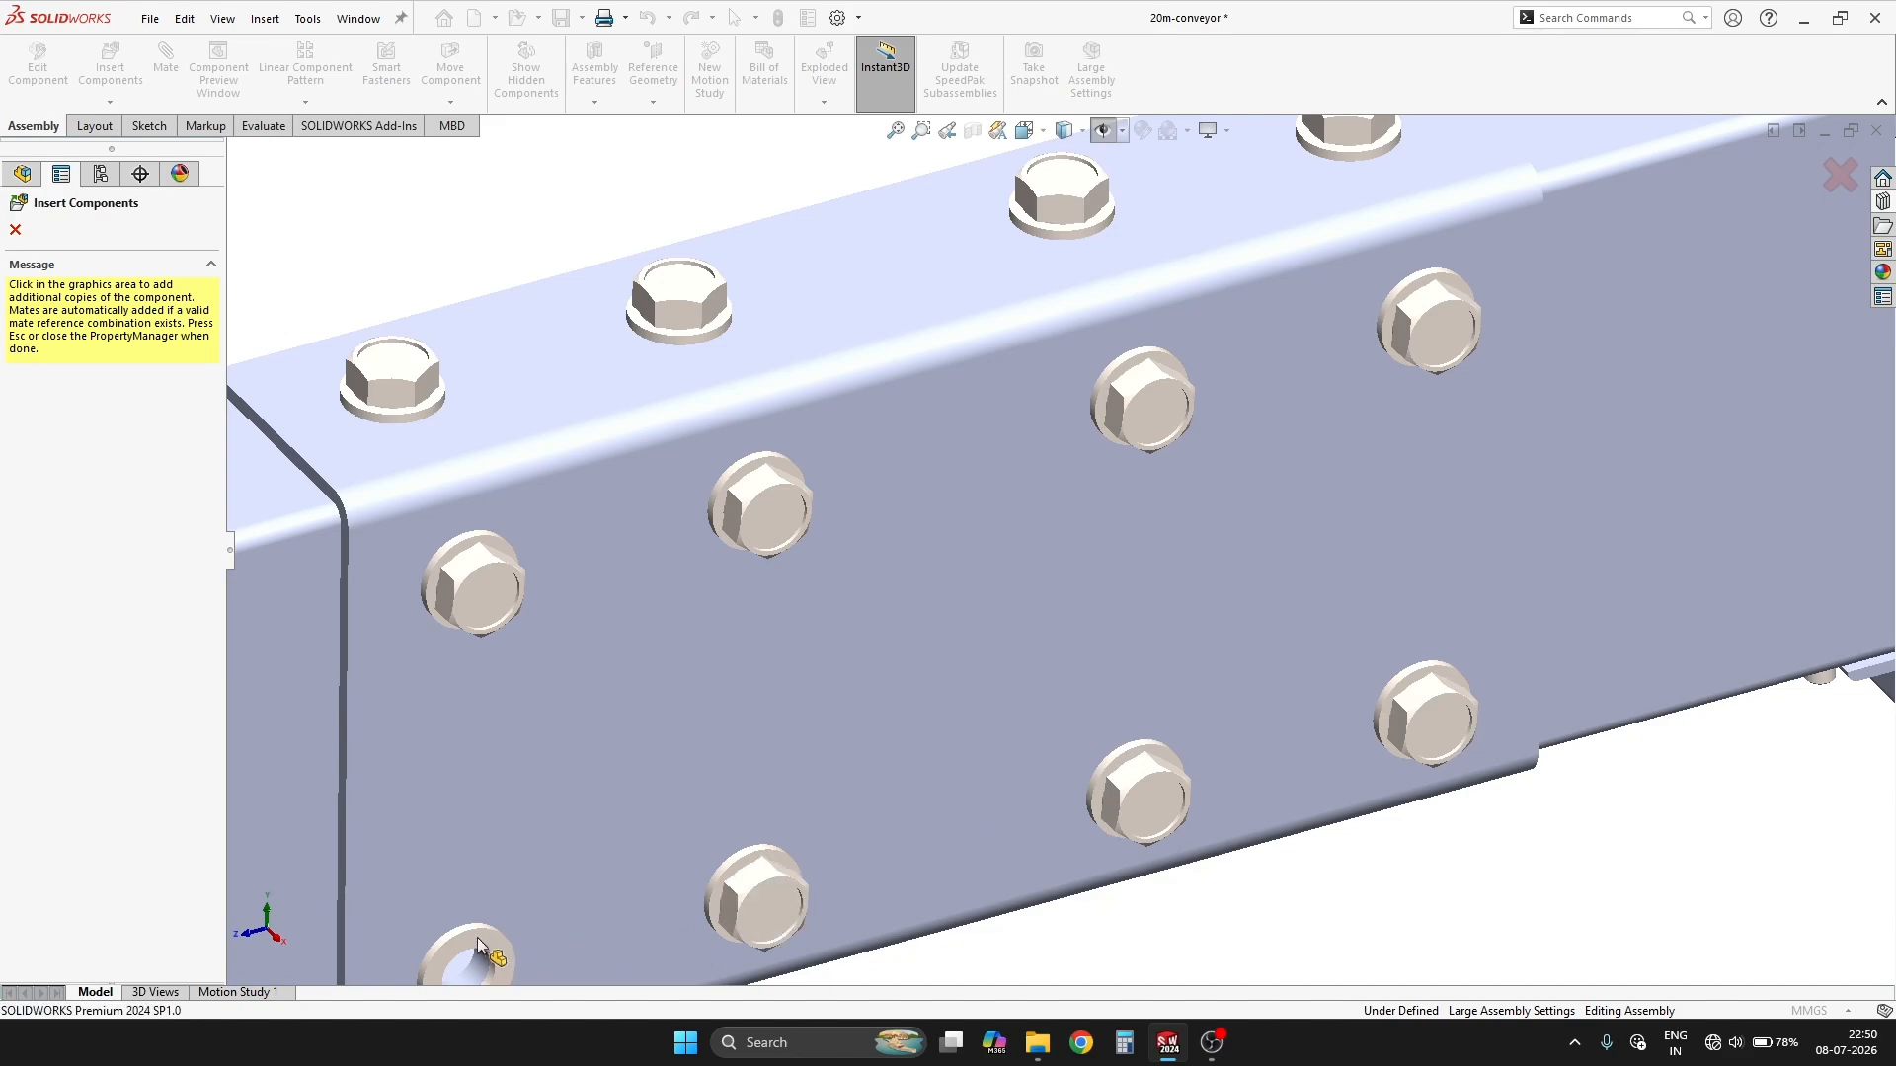
# Place copies of the M20 screw in the four washers on the splice plate's bottom flange.
pyautogui.scroll(2, 1105, 790)
pyautogui.moveTo(1105, 790); pyautogui.dragTo(1101, 444, button='middle')
pyautogui.scroll(-3, 600, 766)
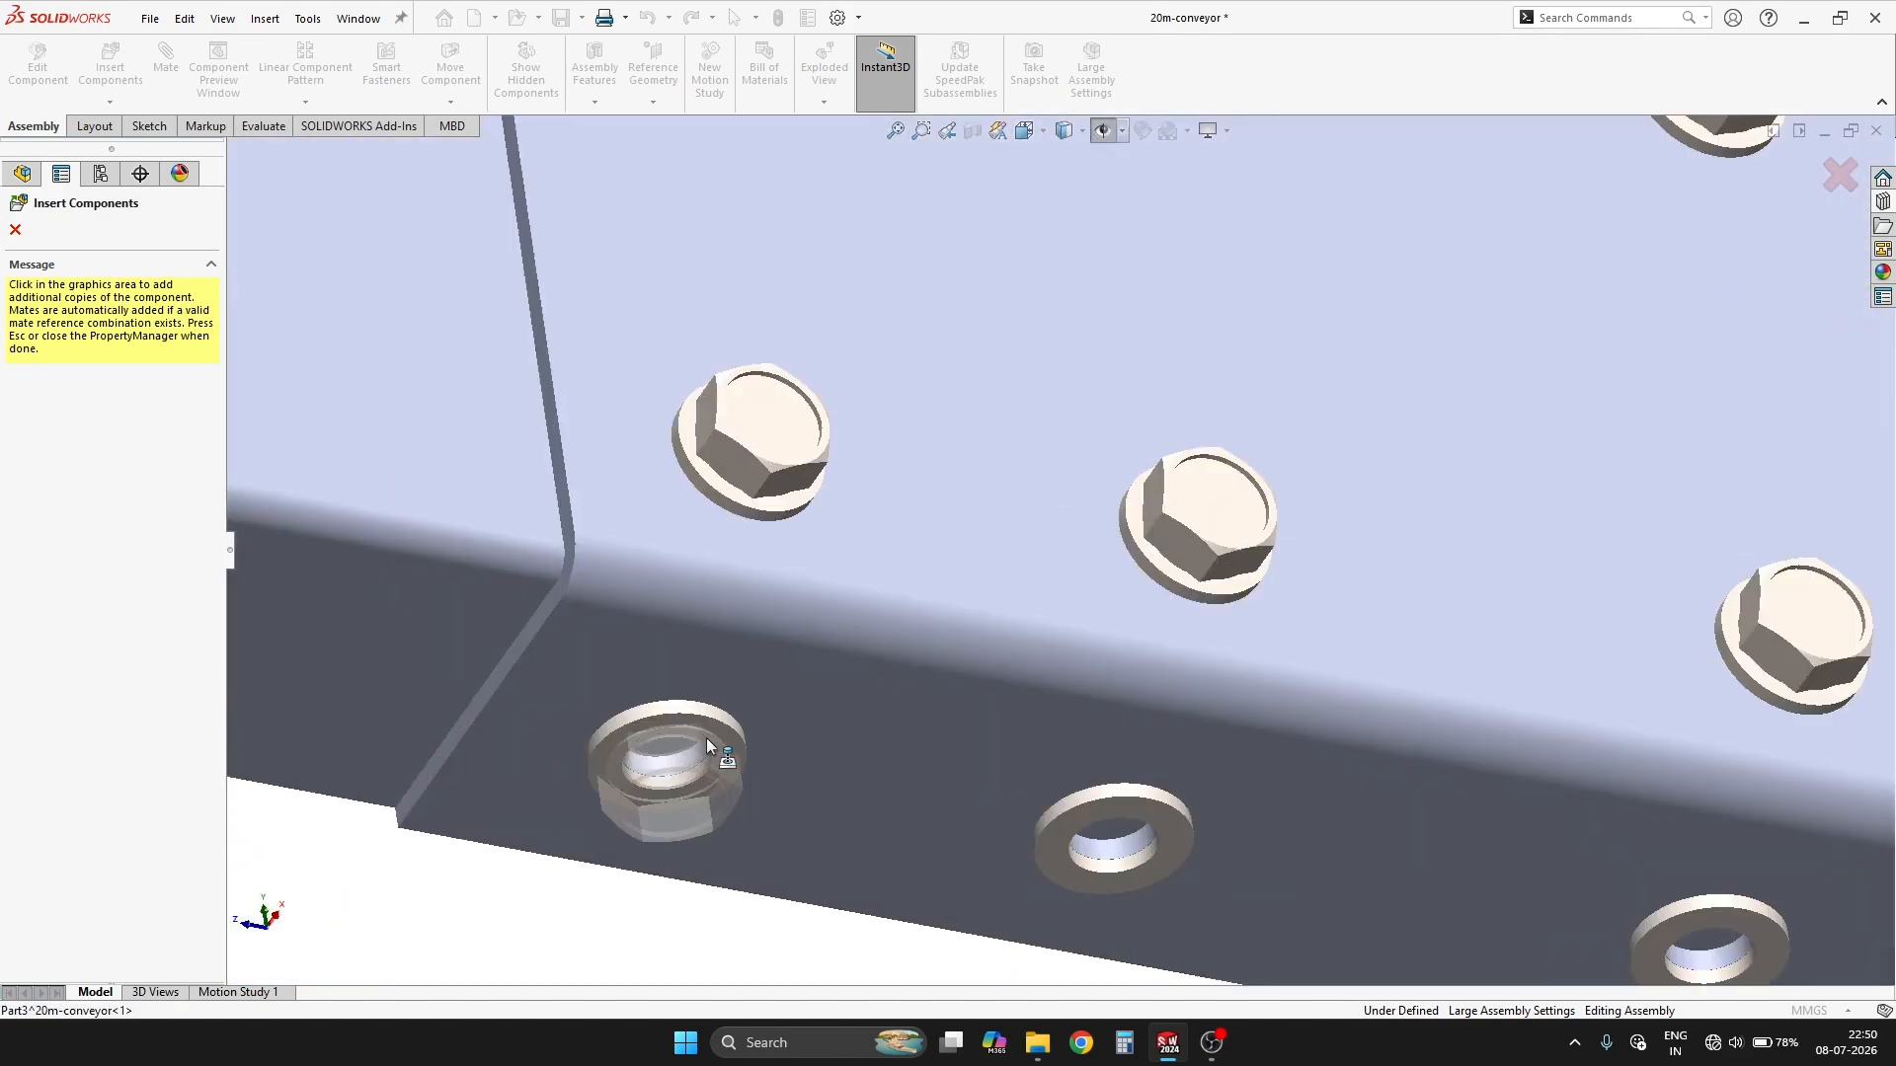
pyautogui.click(1064, 847)
pyautogui.scroll(4, 1665, 936)
pyautogui.scroll(-3, 1421, 802)
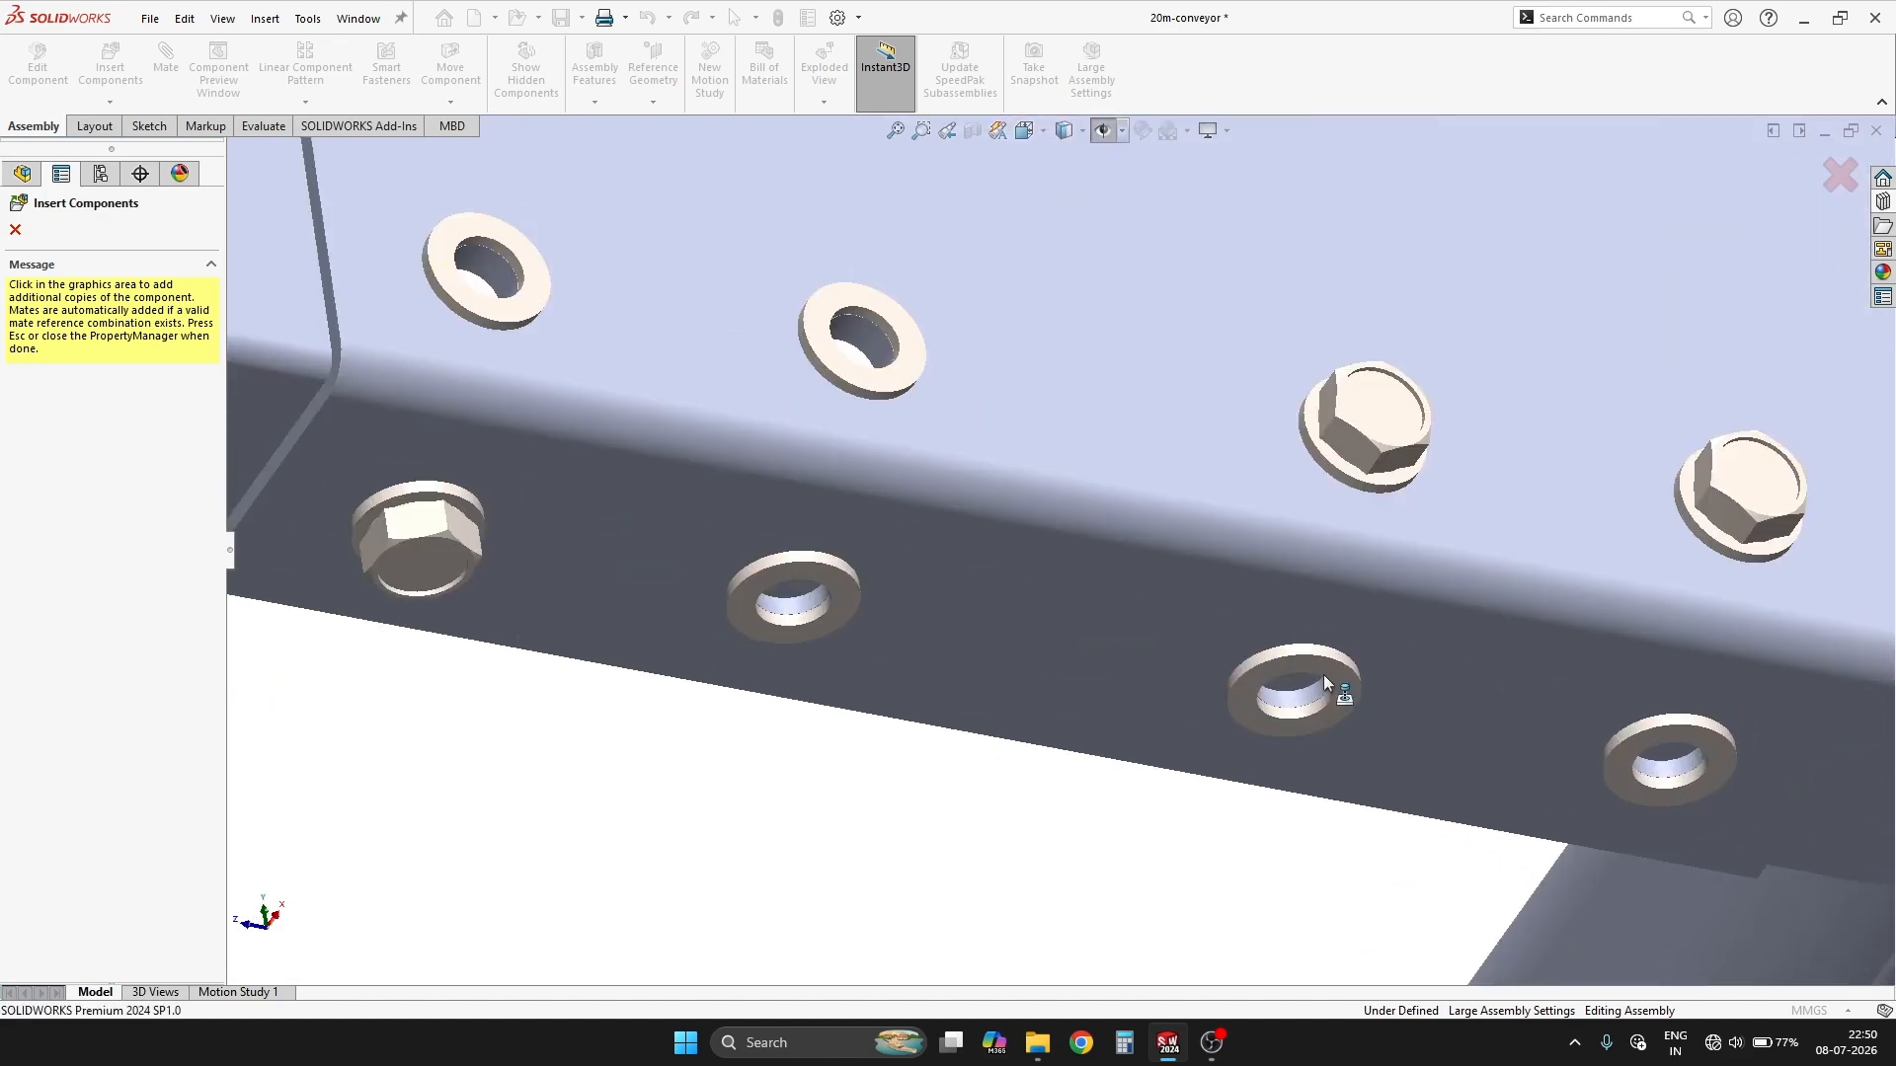
pyautogui.scroll(-2, 1420, 708)
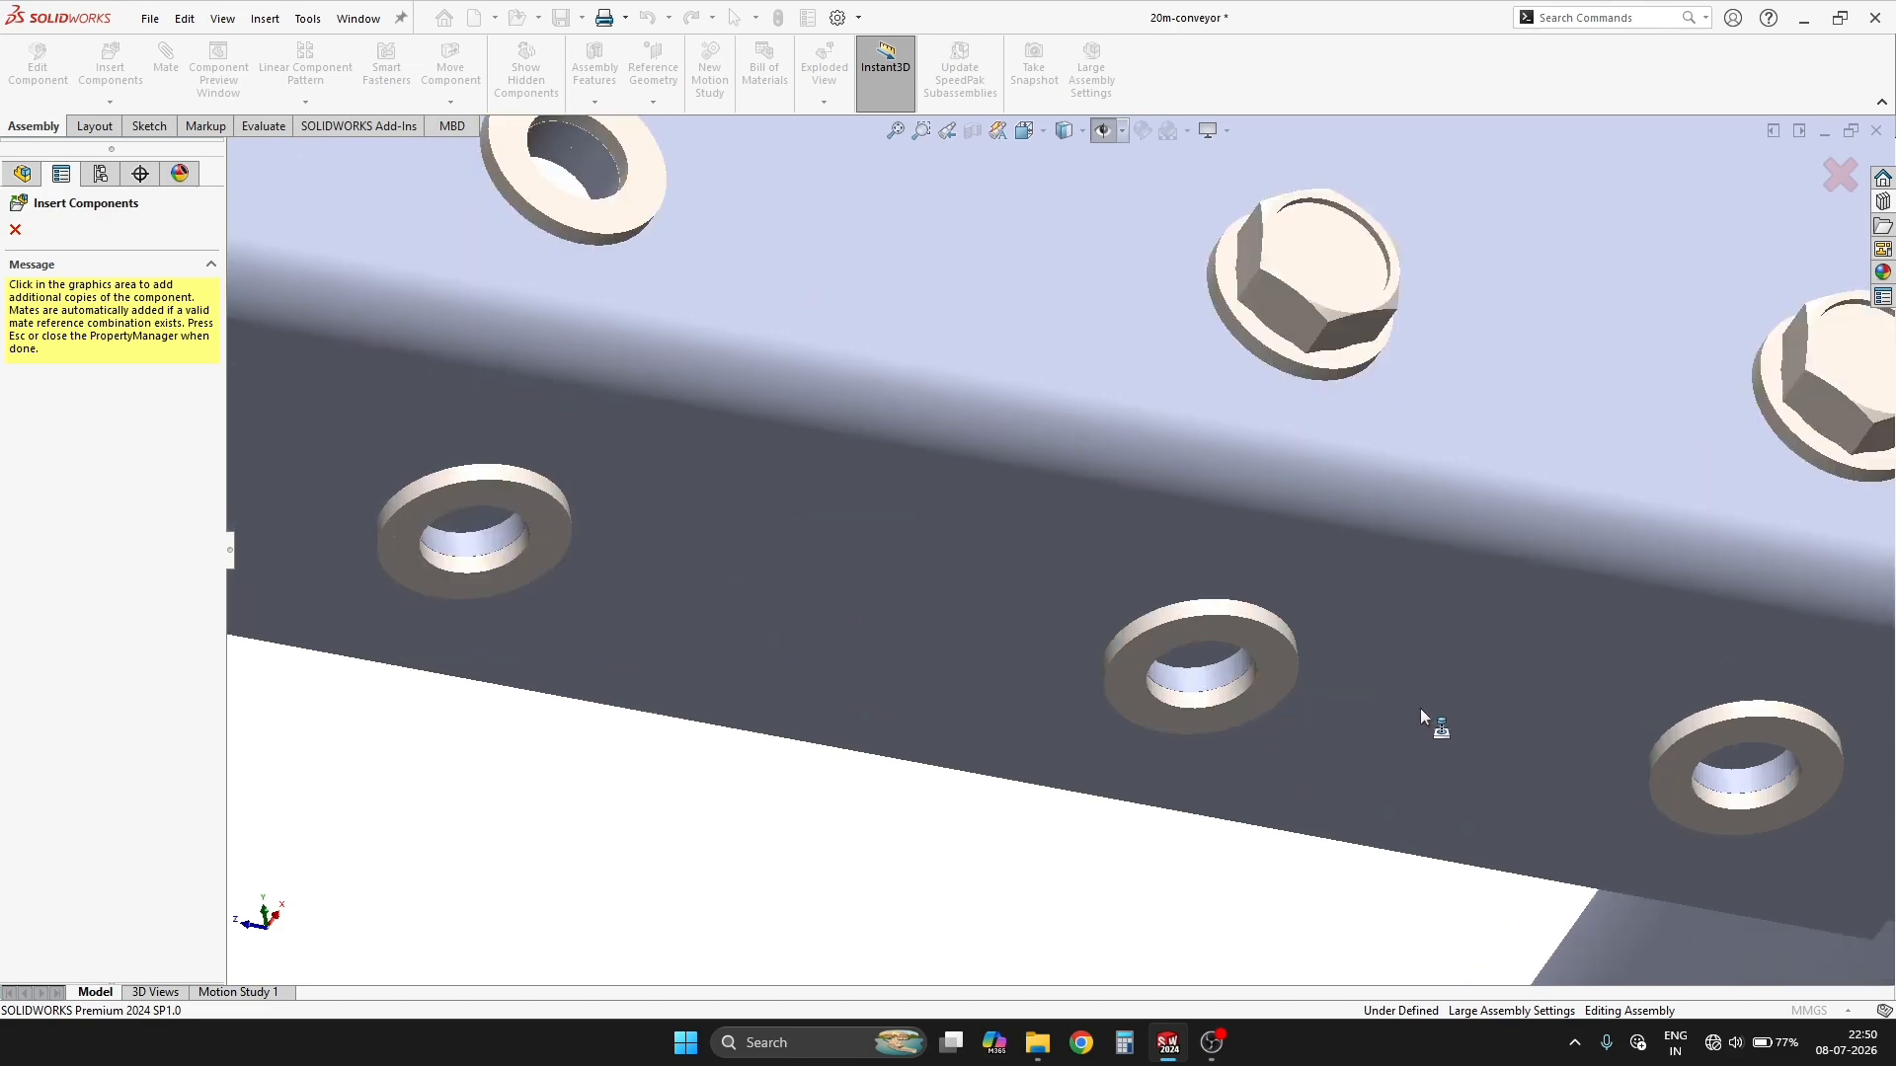
pyautogui.scroll(2, 1420, 708)
pyautogui.click(1451, 703)
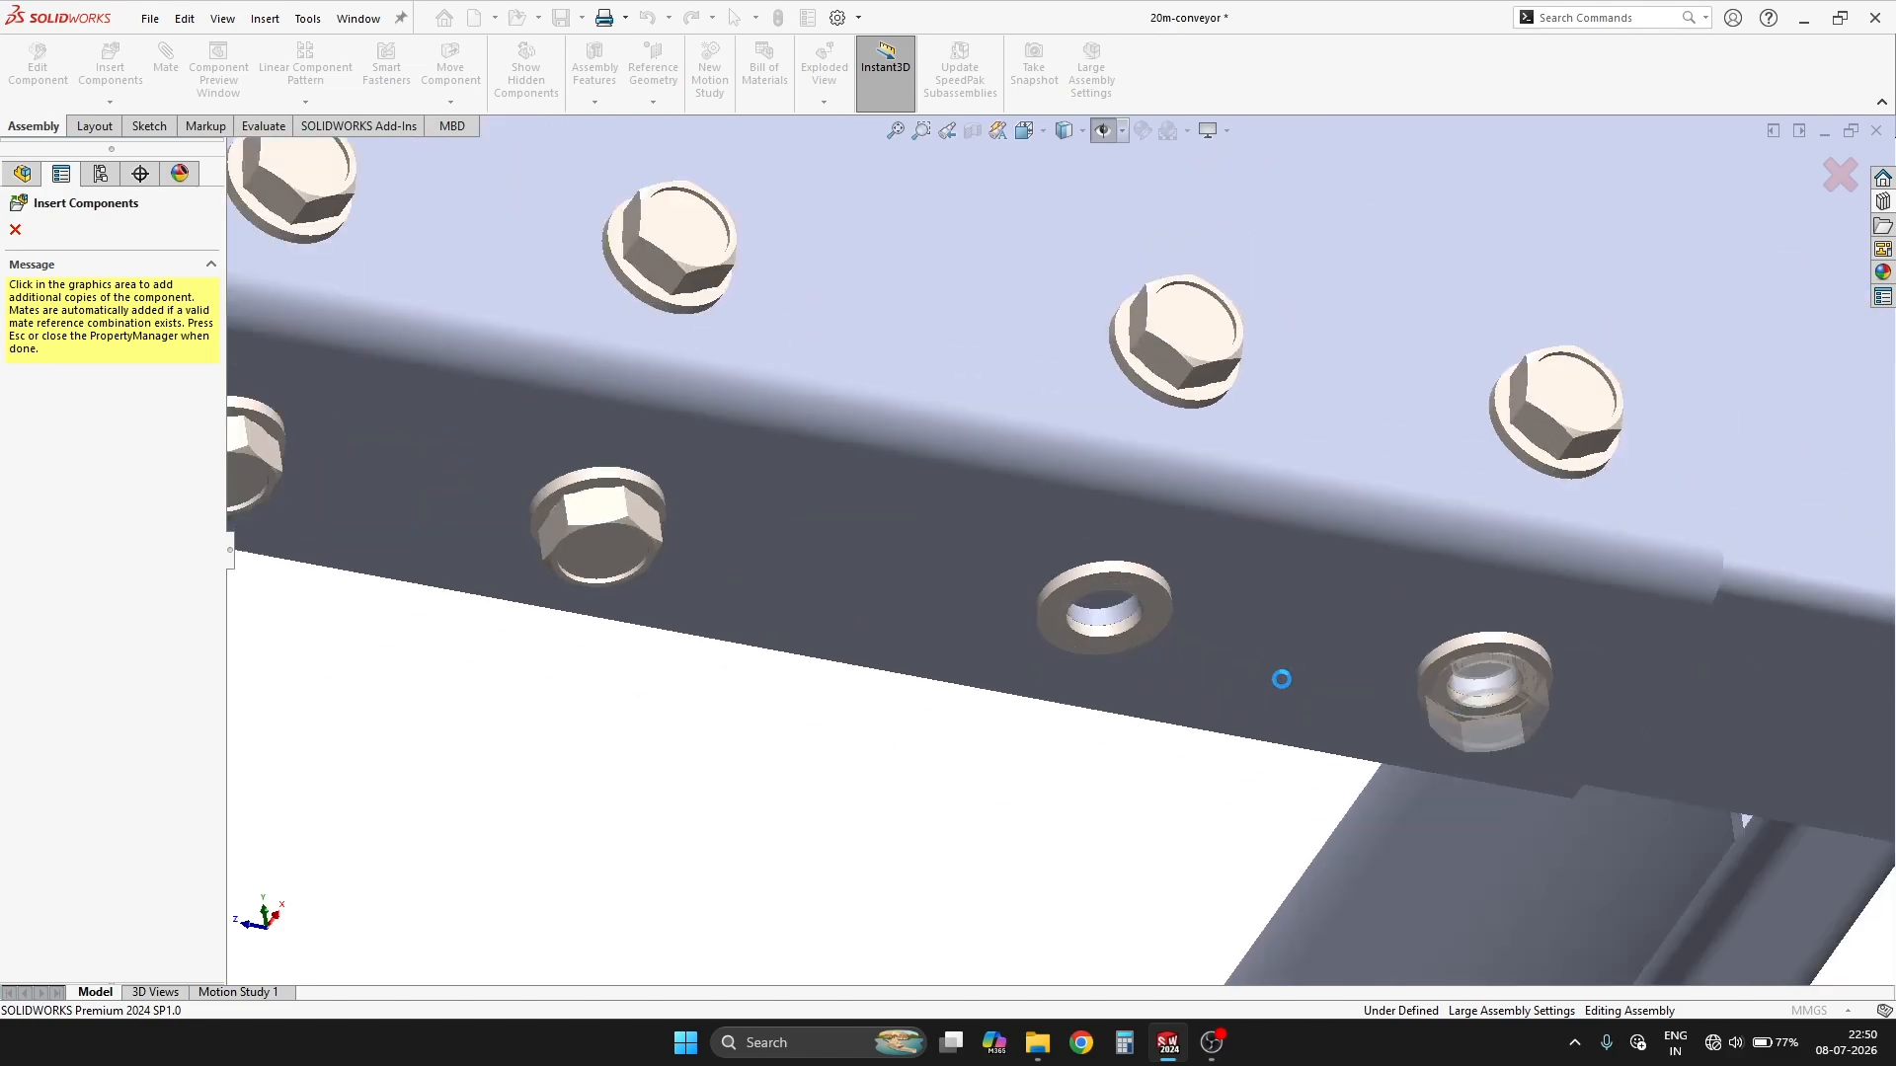
pyautogui.click(1125, 638)
pyautogui.scroll(4, 1207, 642)
# Place copies of the M20 screw in the four top-flange washers of the splice plate on the opposite side of the conveyor.
pyautogui.scroll(8, 855, 606)
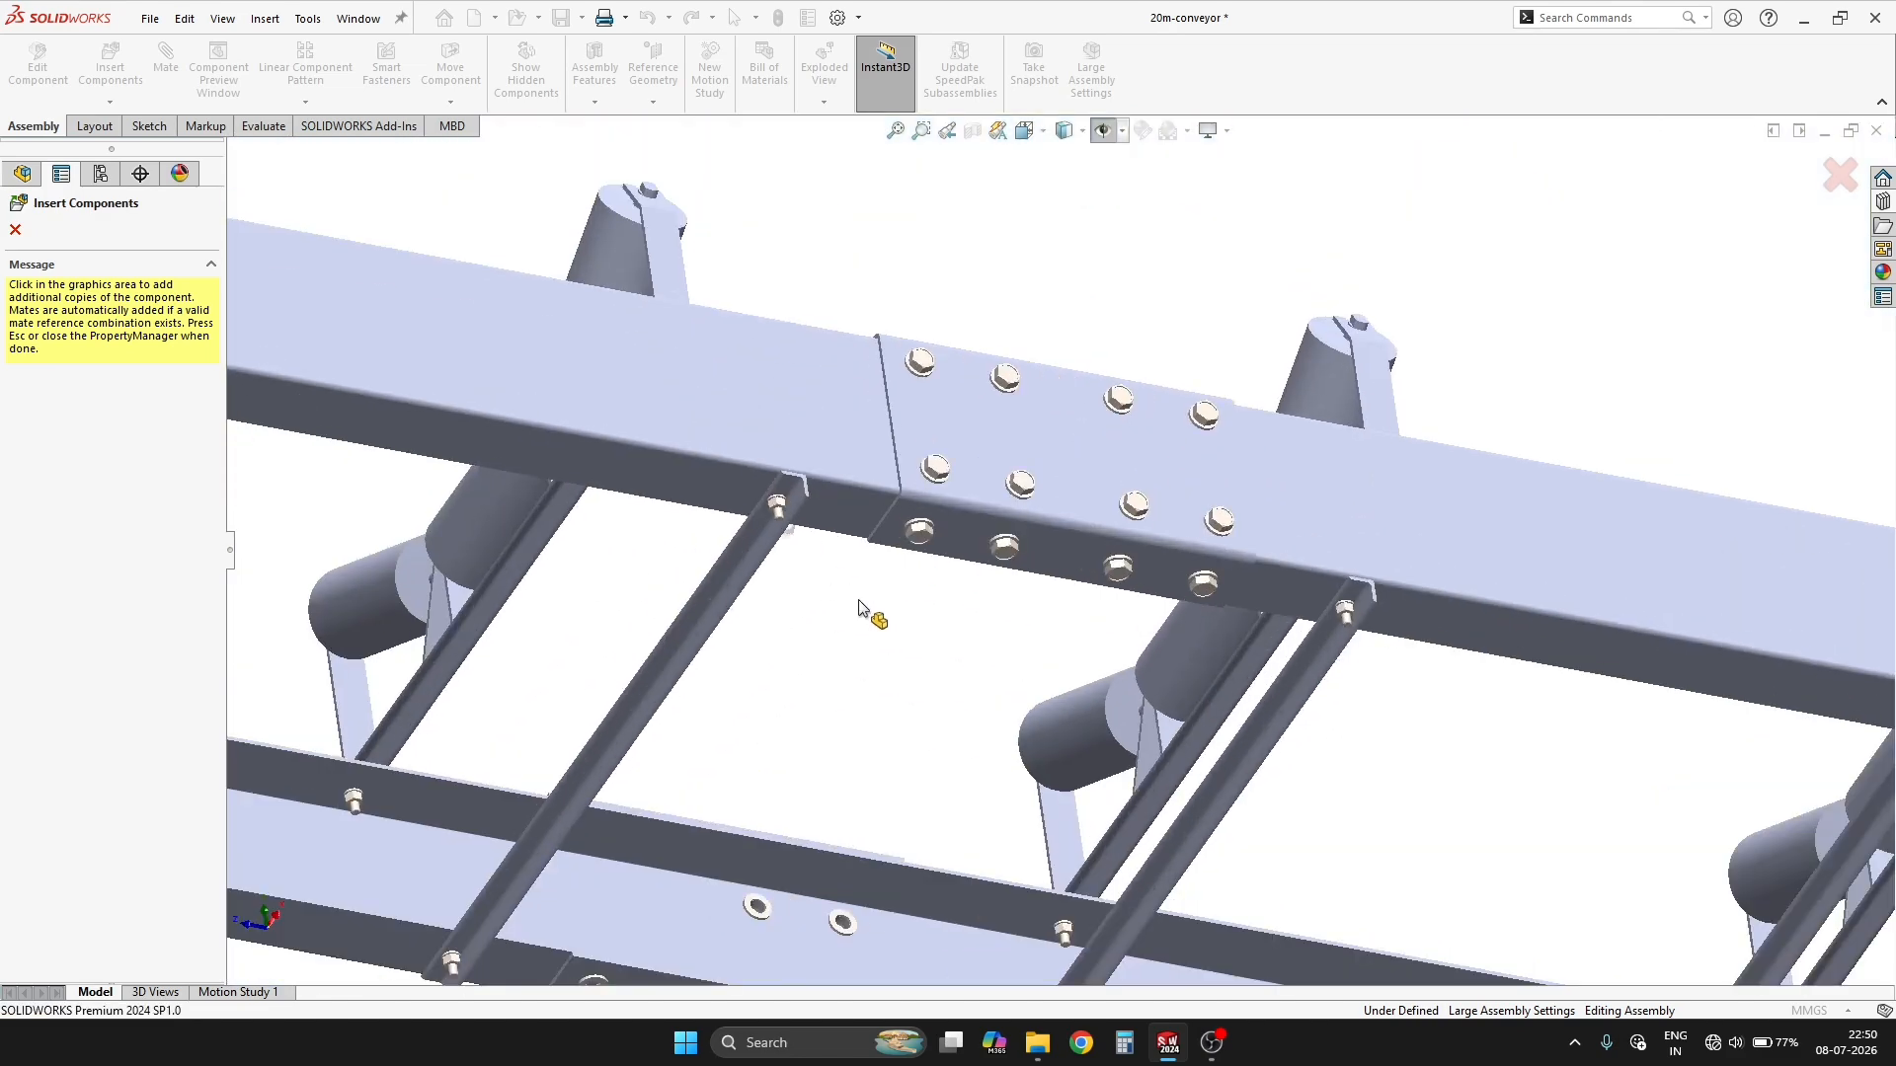
pyautogui.scroll(-8, 589, 436)
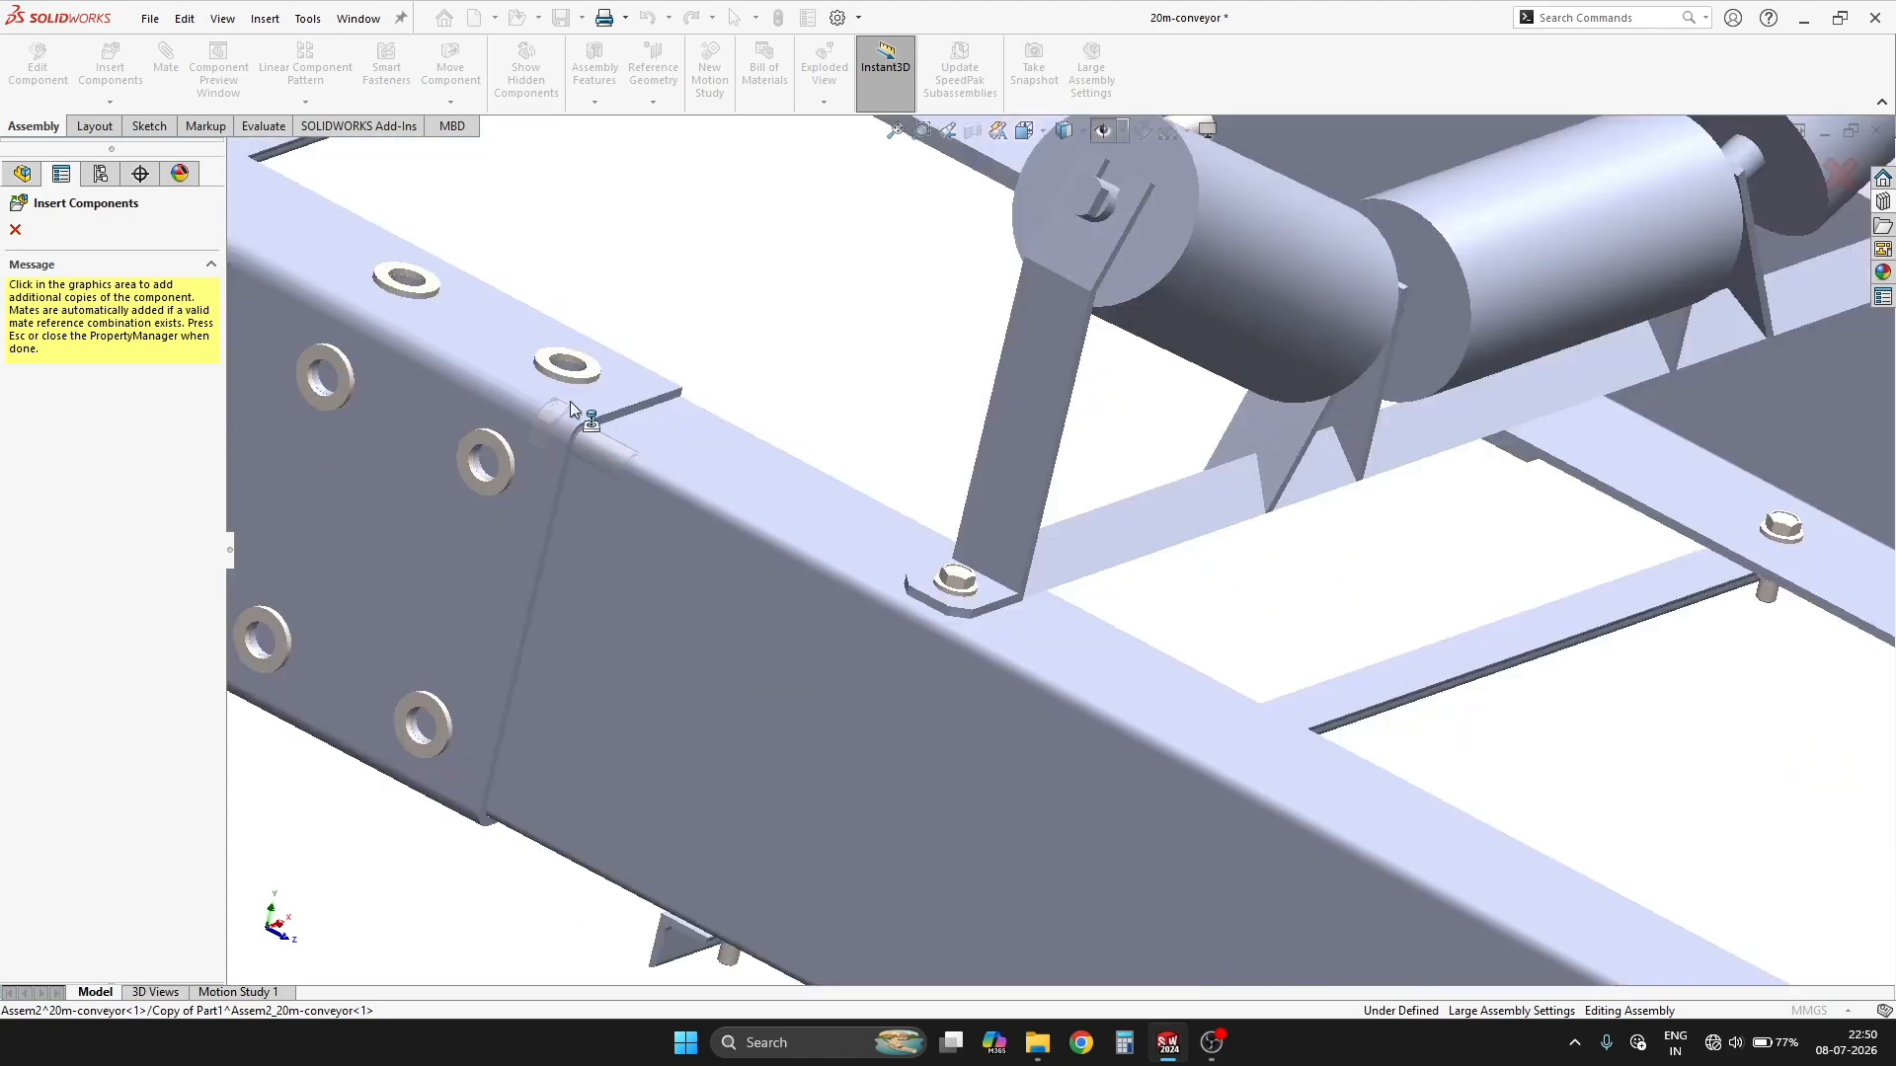
pyautogui.scroll(5, 571, 401)
pyautogui.scroll(-5, 524, 395)
pyautogui.moveTo(840, 406); pyautogui.dragTo(760, 389, button='middle')
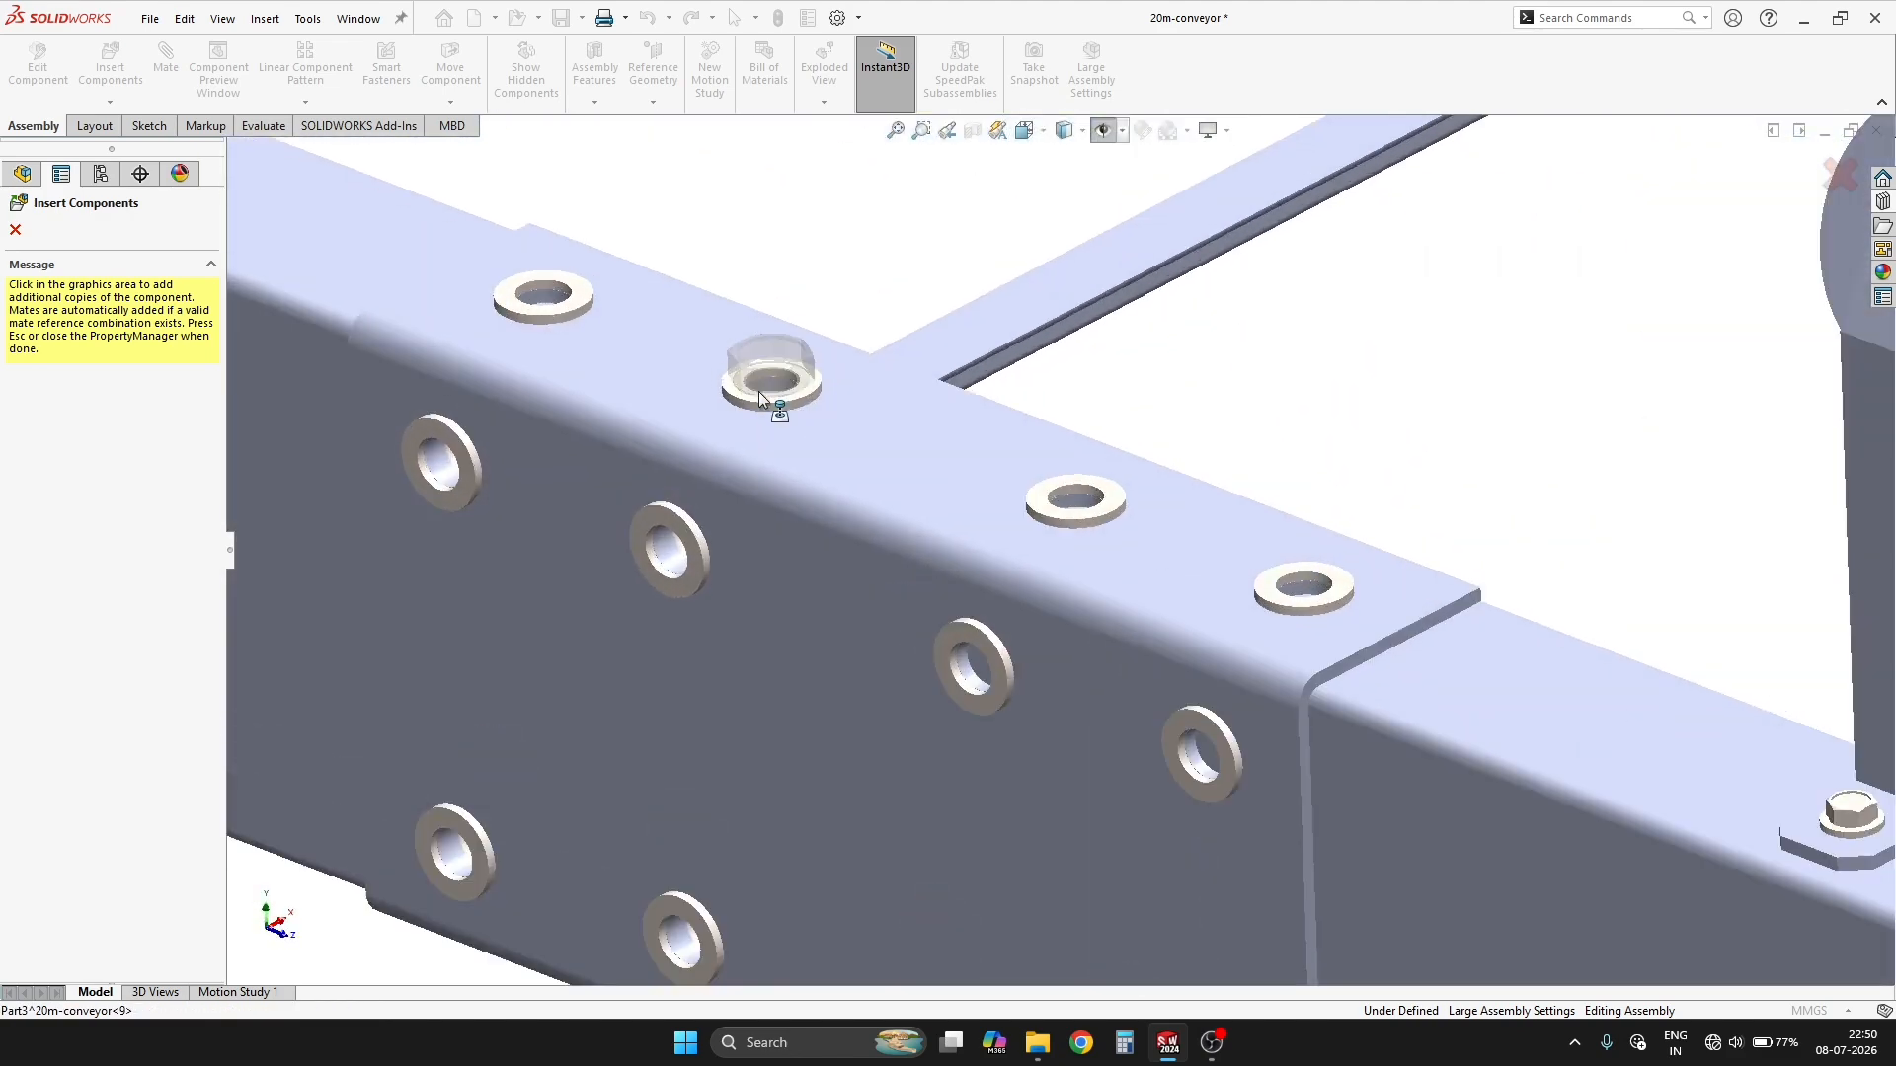
pyautogui.scroll(-3, 816, 375)
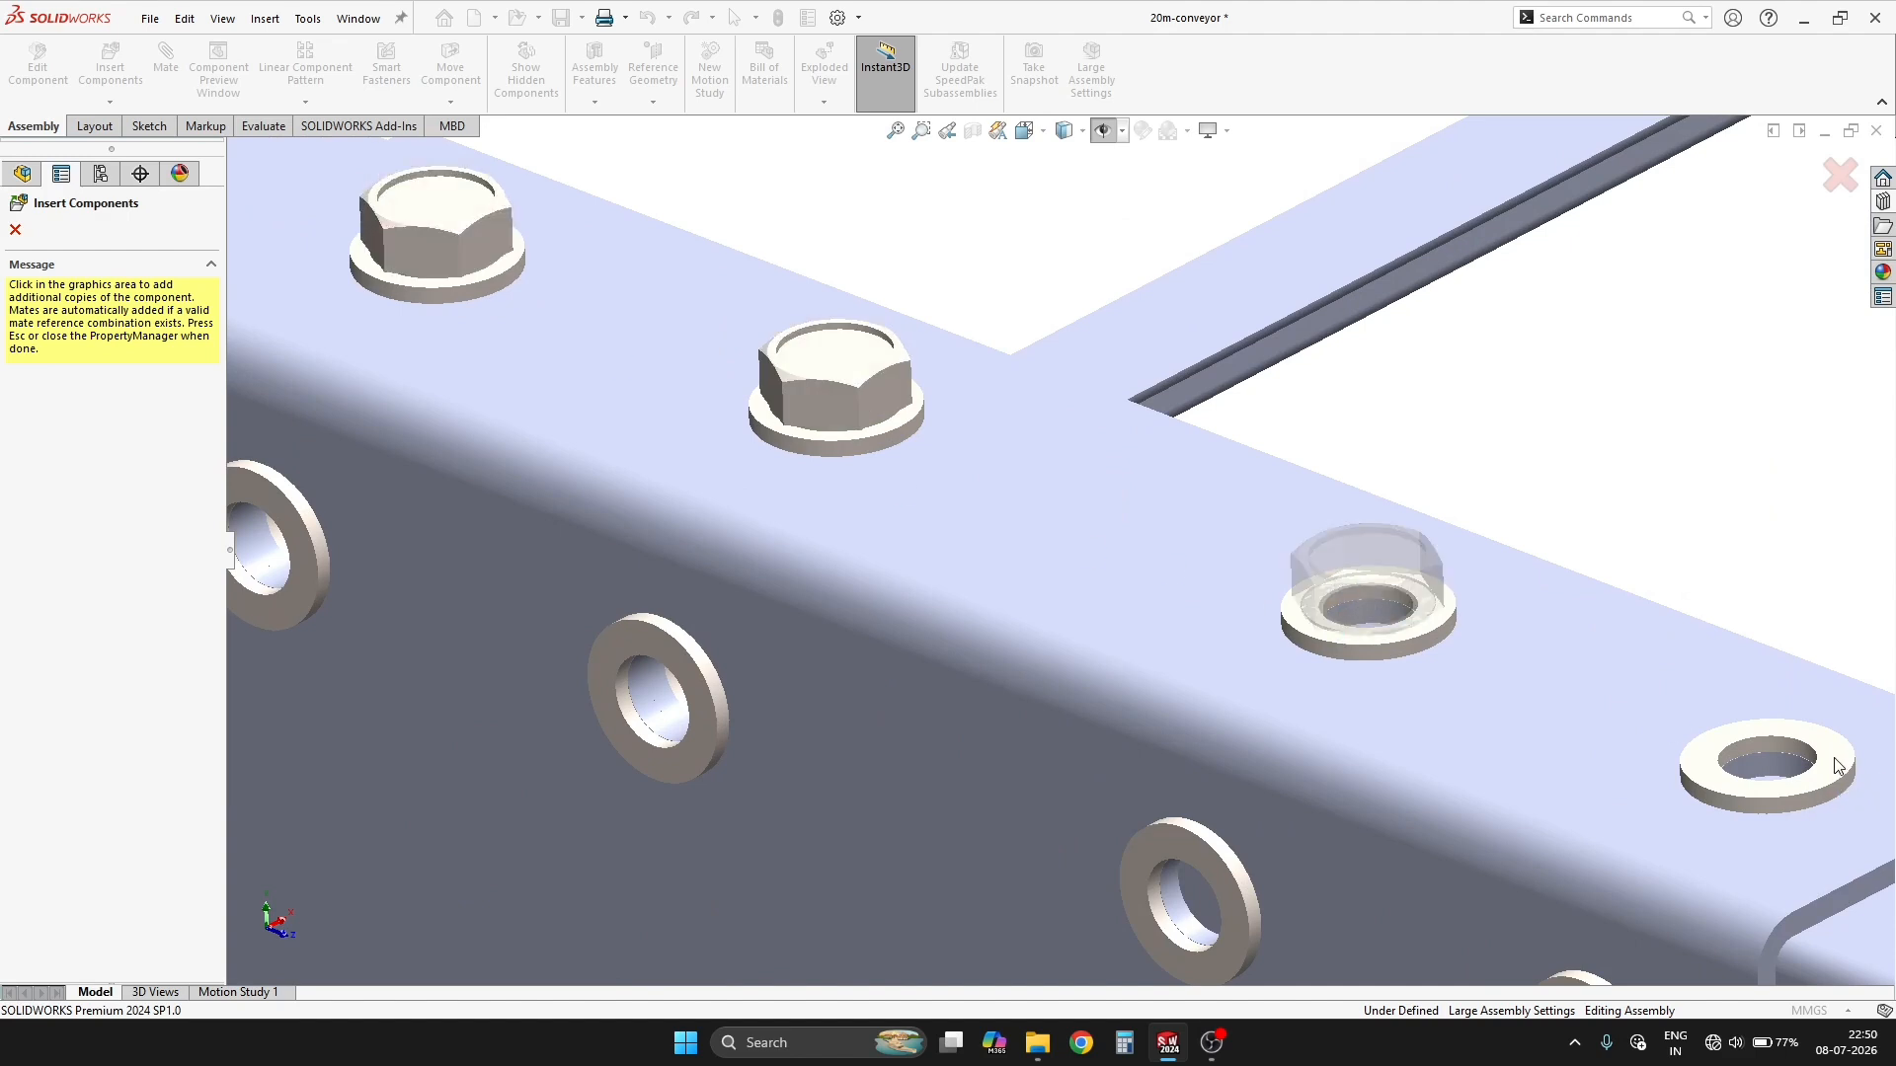
# Place copies of the M20 screw in the four upper web washers of the opposite splice plate.
pyautogui.click(642, 652)
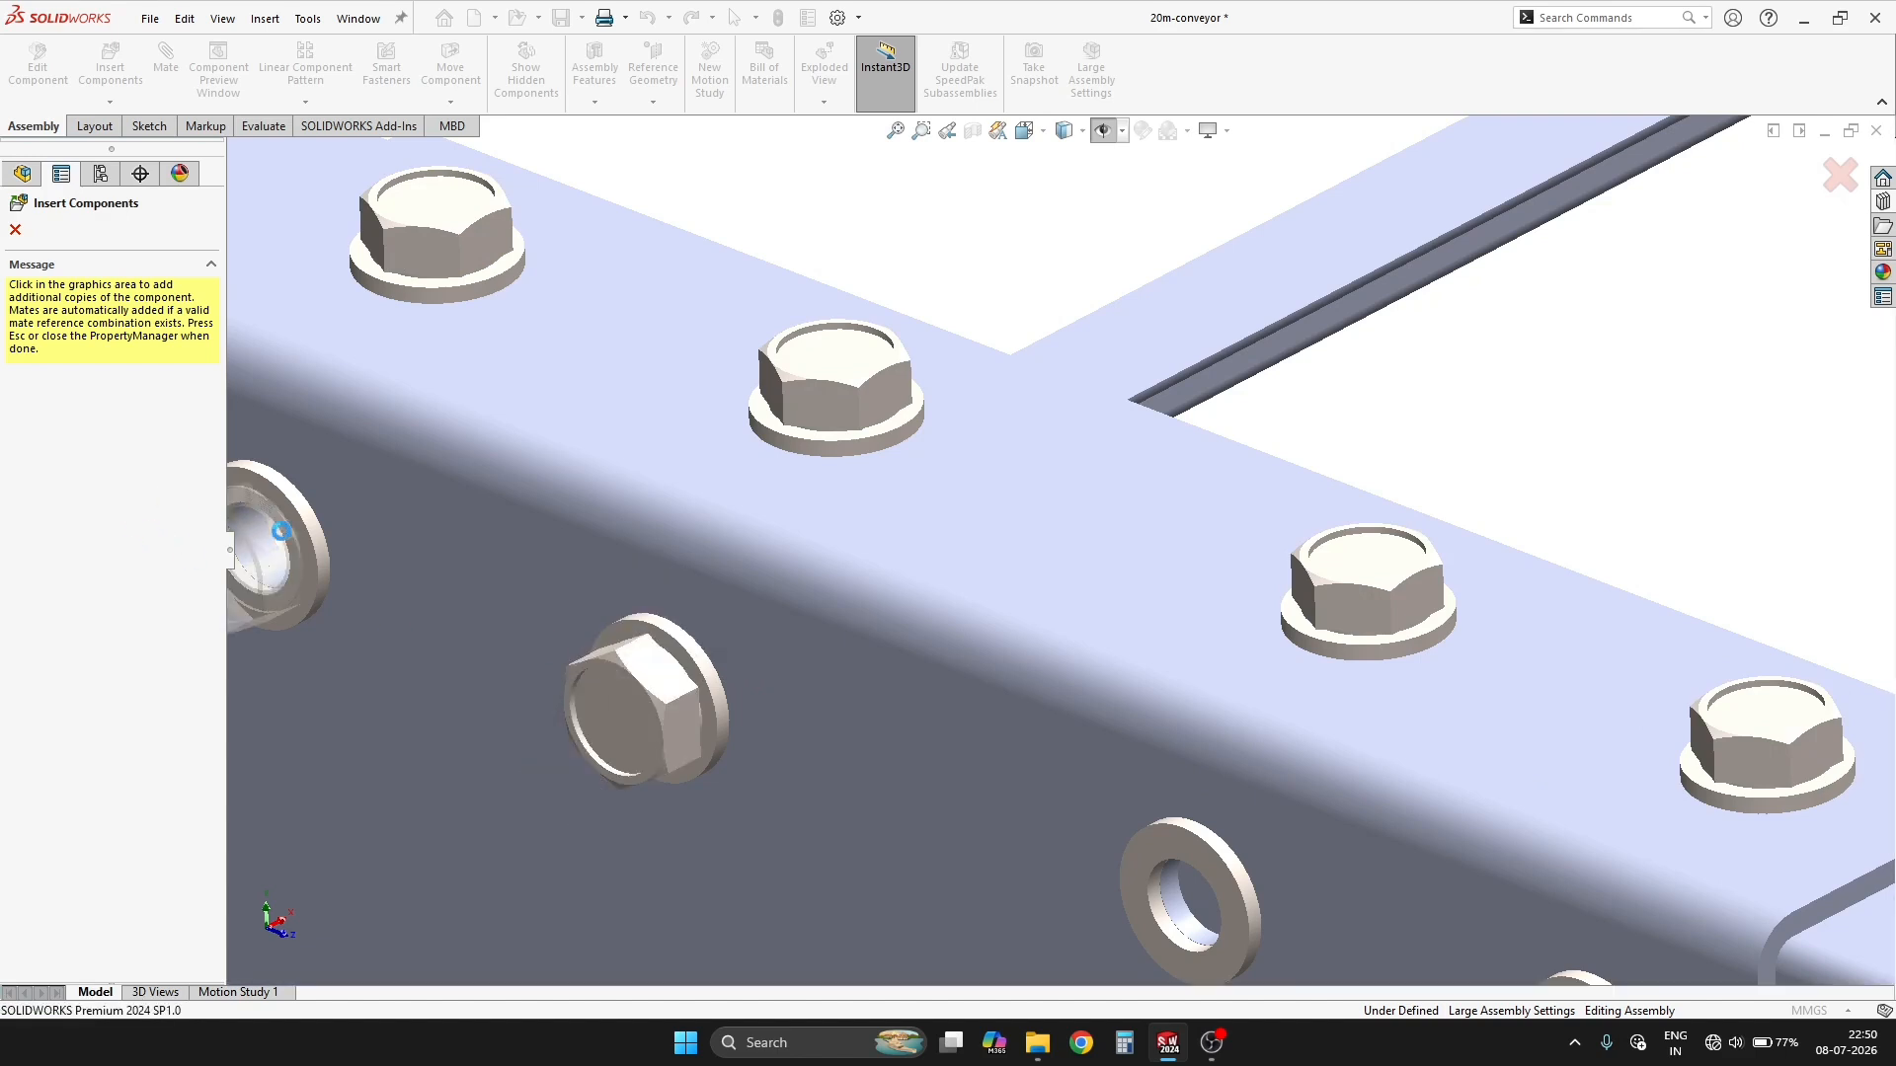
pyautogui.scroll(3, 975, 780)
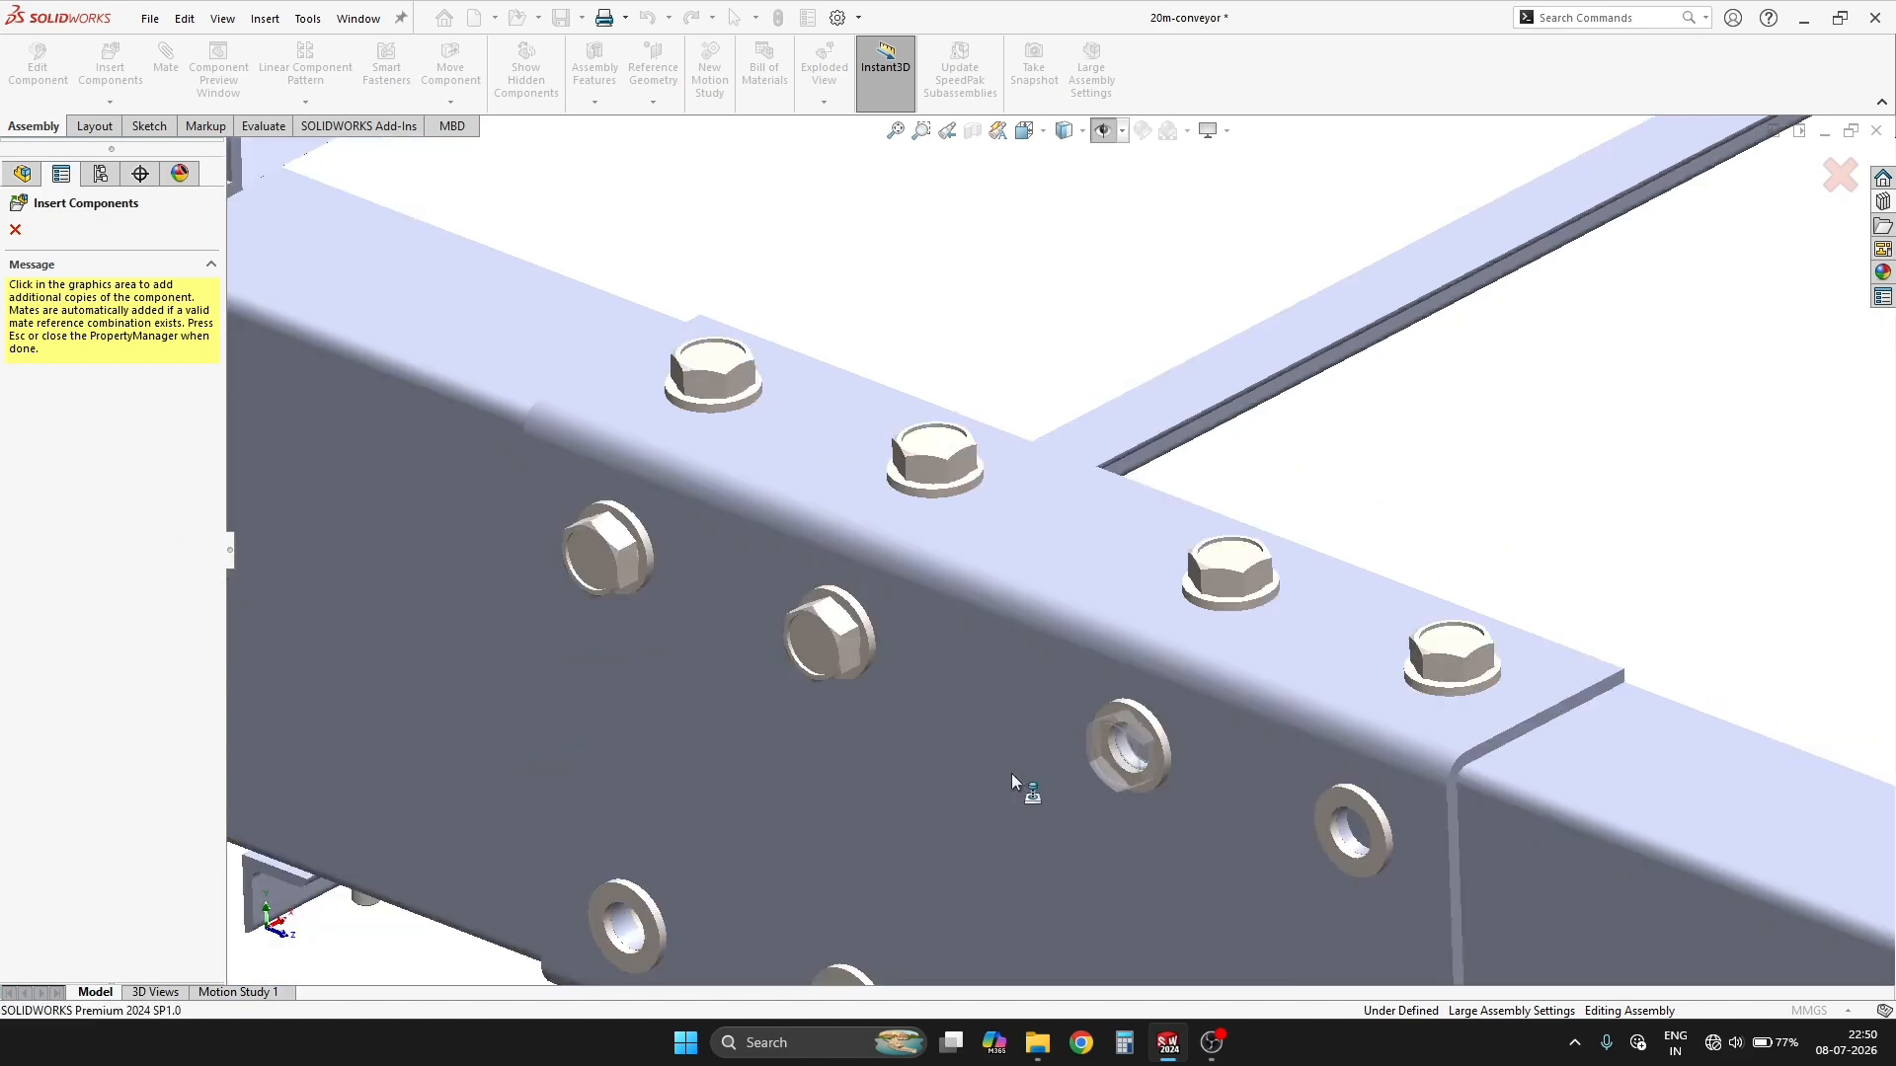
pyautogui.click(1134, 727)
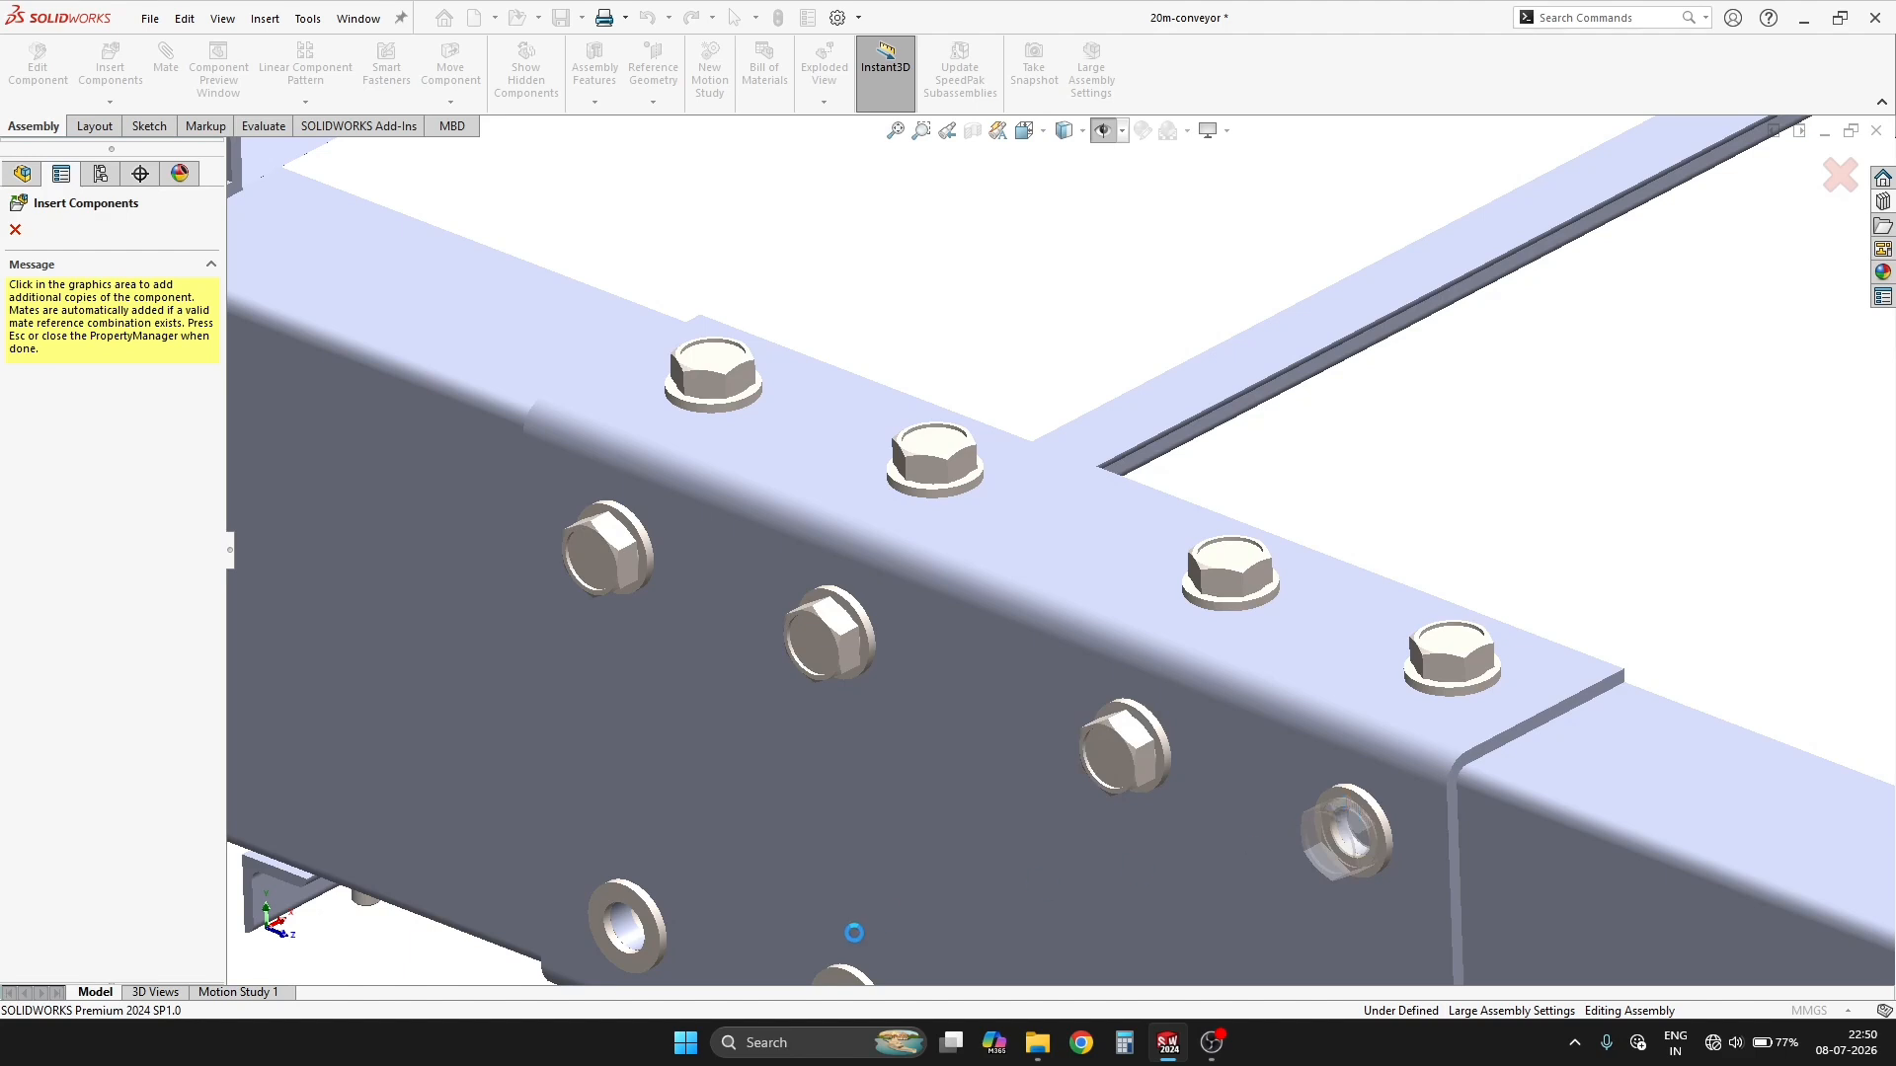
# Place copies of the M20 screw in the four lower web washers of the opposite splice plate.
pyautogui.click(614, 901)
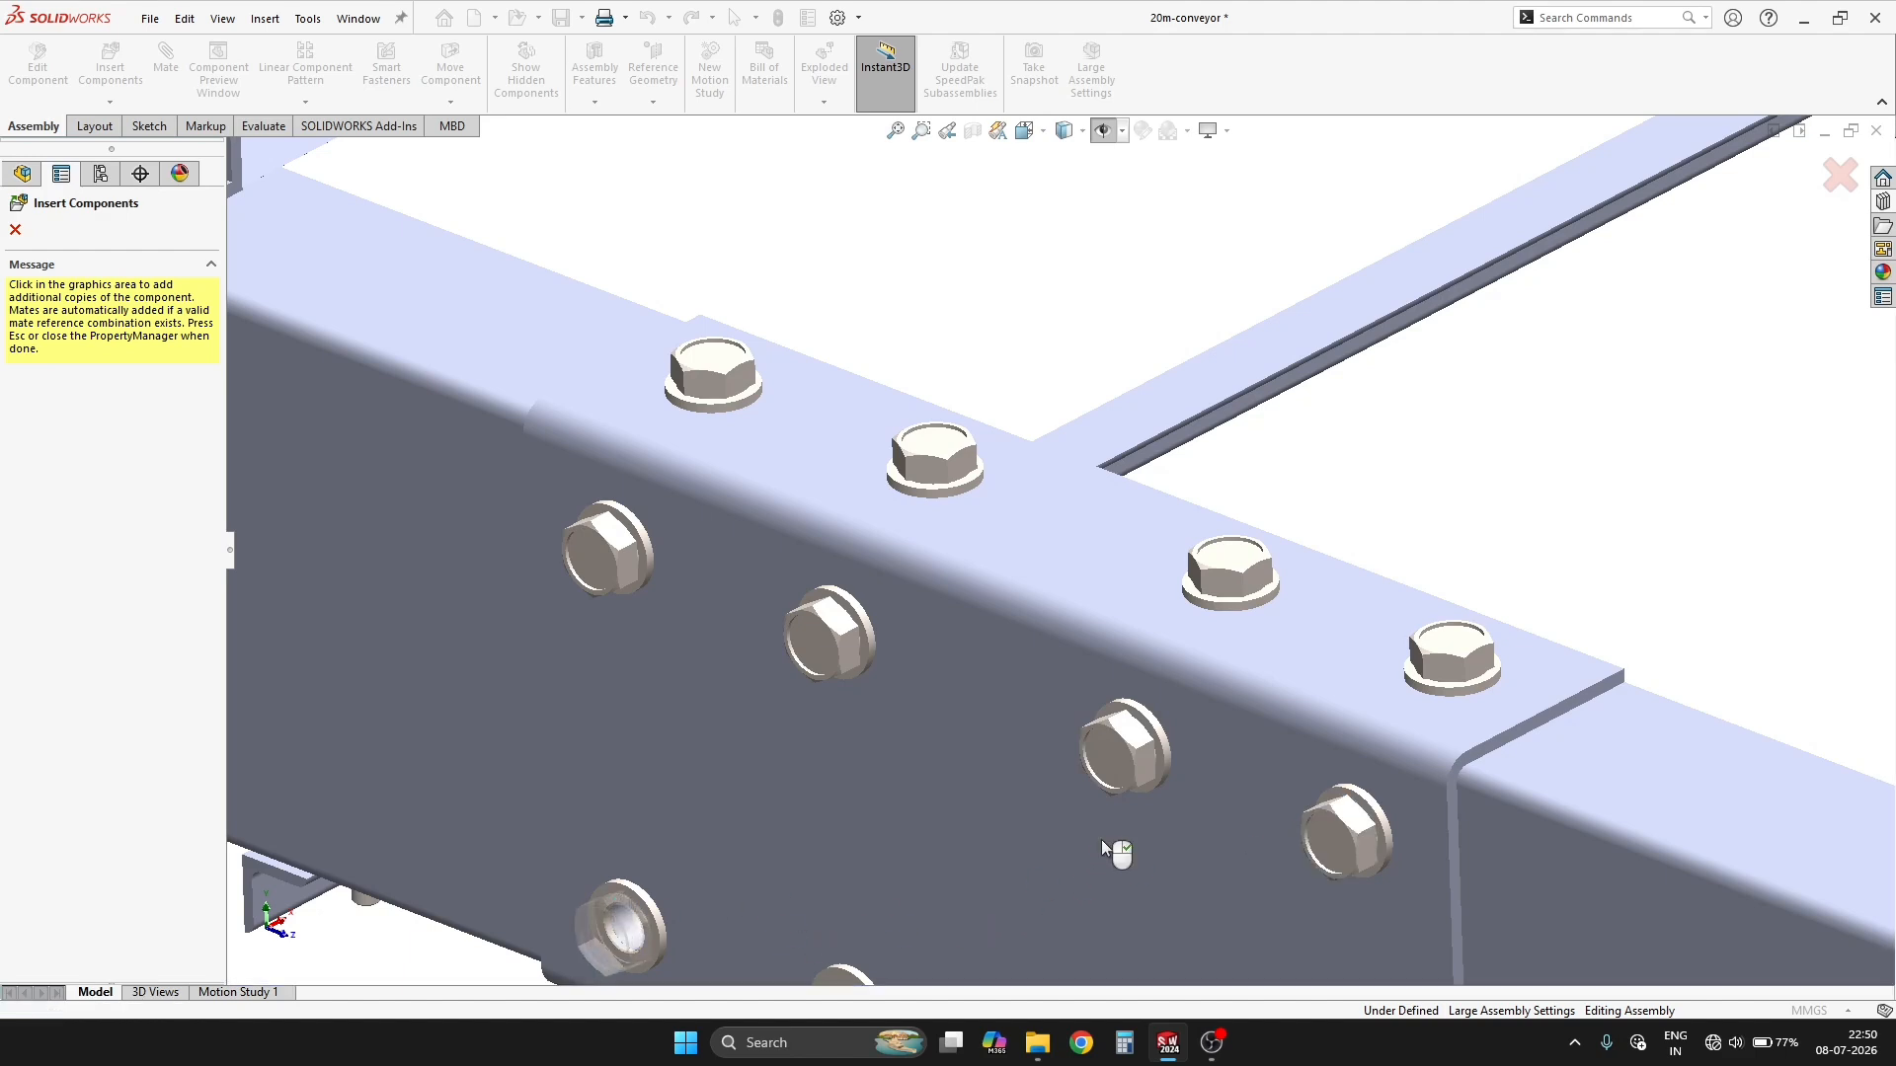
pyautogui.scroll(2, 1036, 869)
pyautogui.scroll(-5, 962, 897)
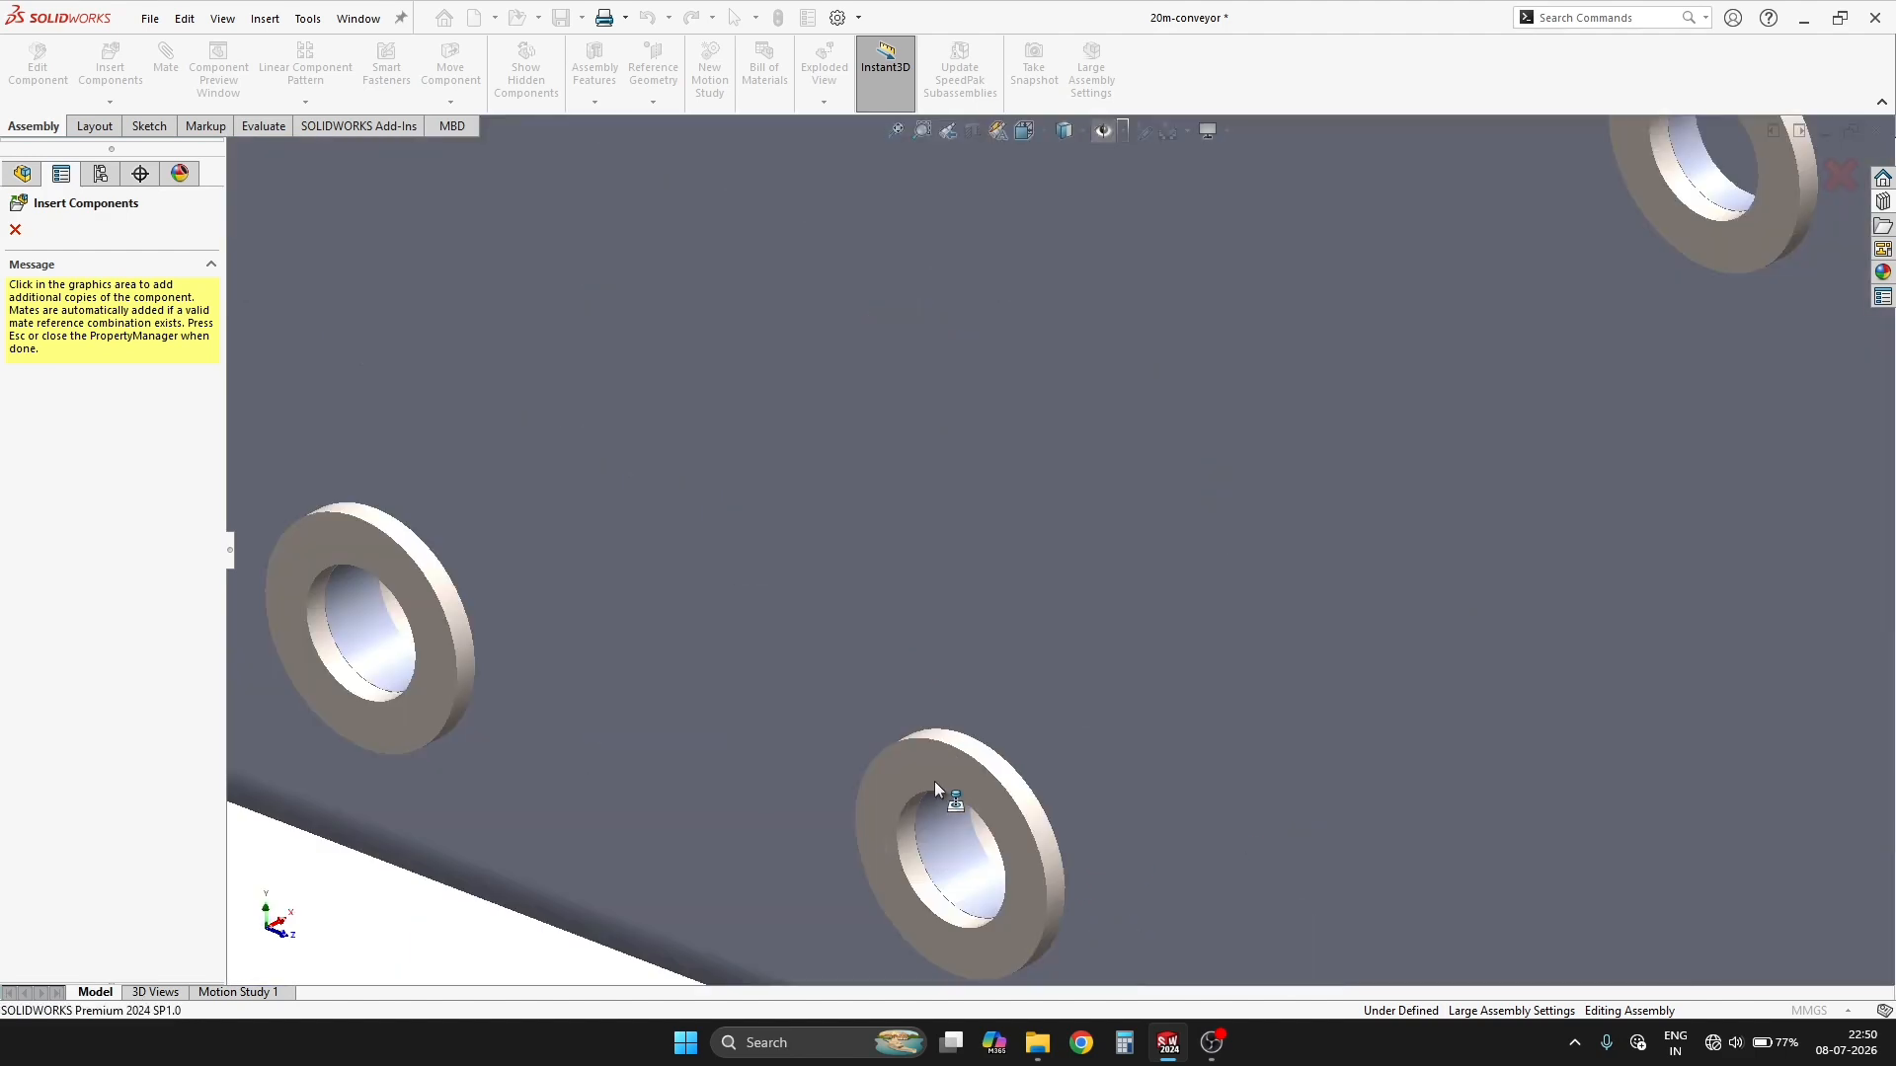
pyautogui.click(933, 781)
pyautogui.scroll(3, 1297, 814)
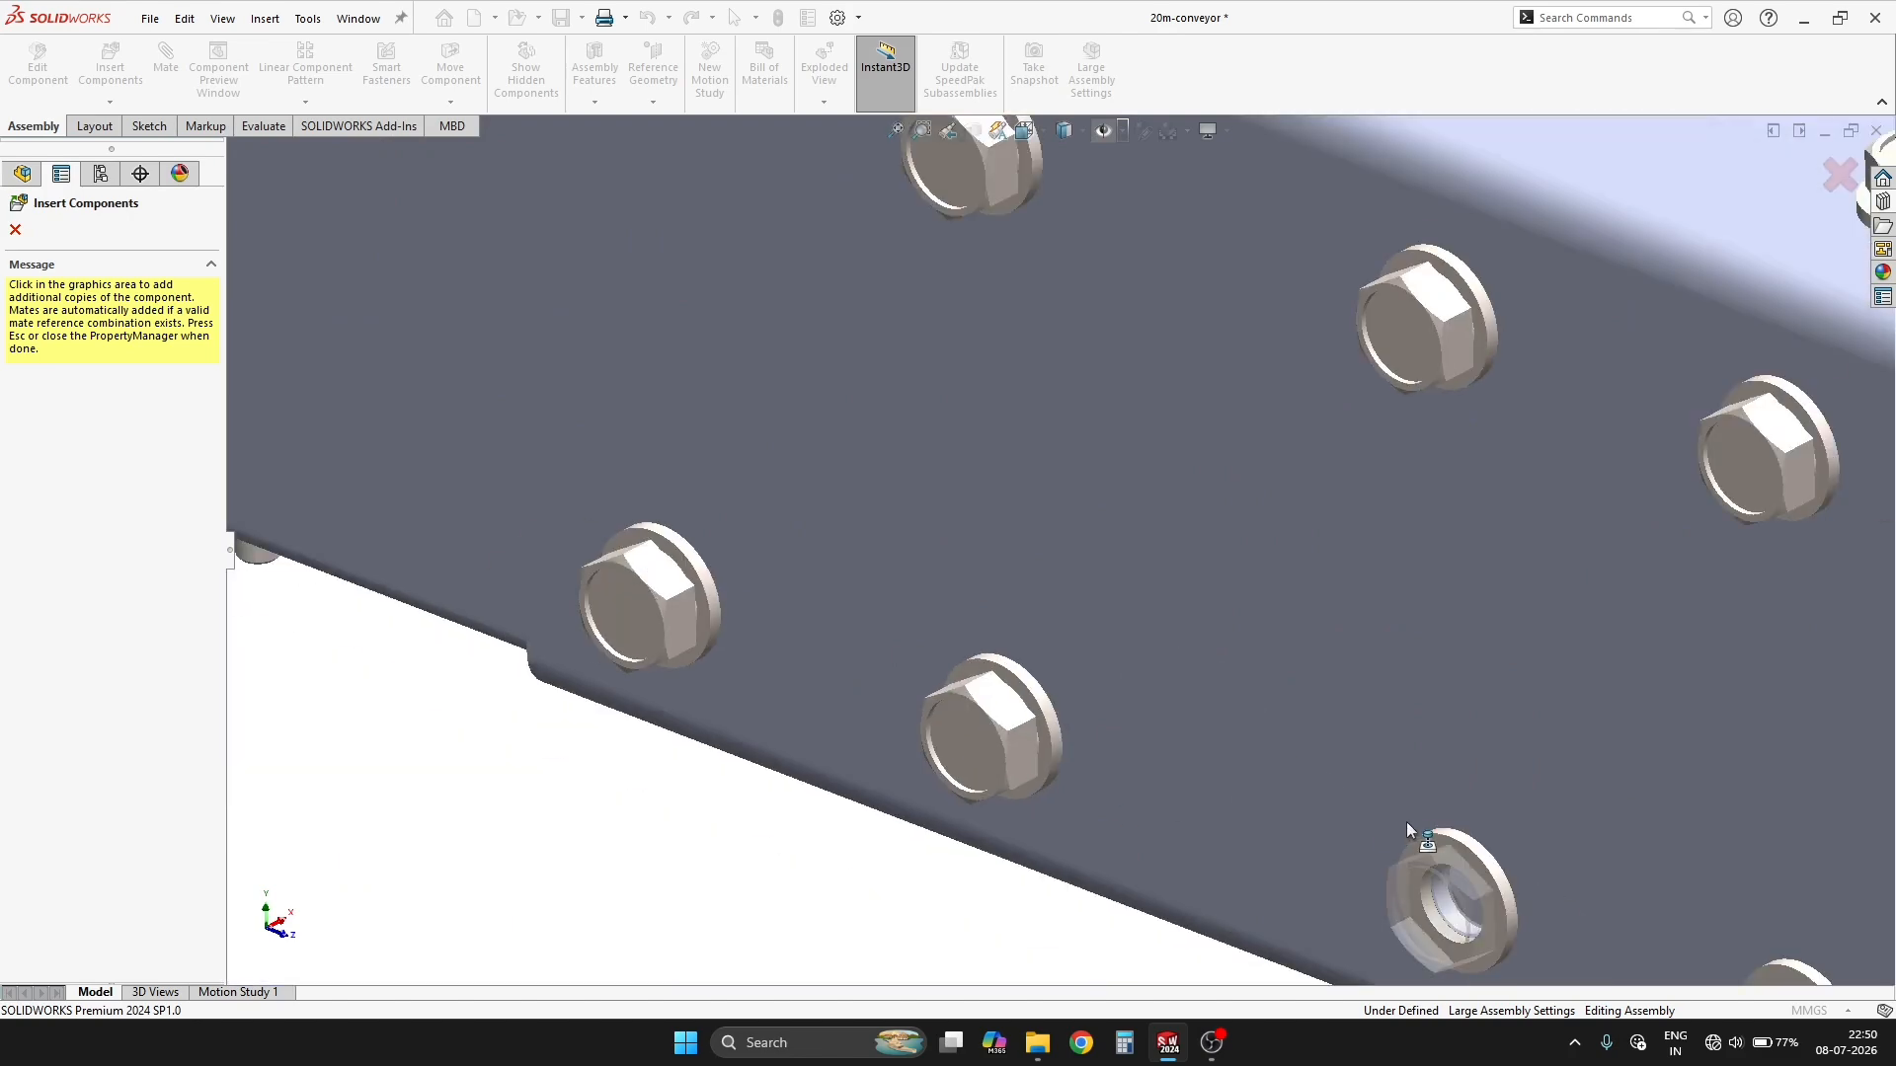
pyautogui.click(1455, 863)
pyautogui.scroll(3, 1454, 863)
pyautogui.scroll(-4, 1064, 636)
pyautogui.click(1041, 603)
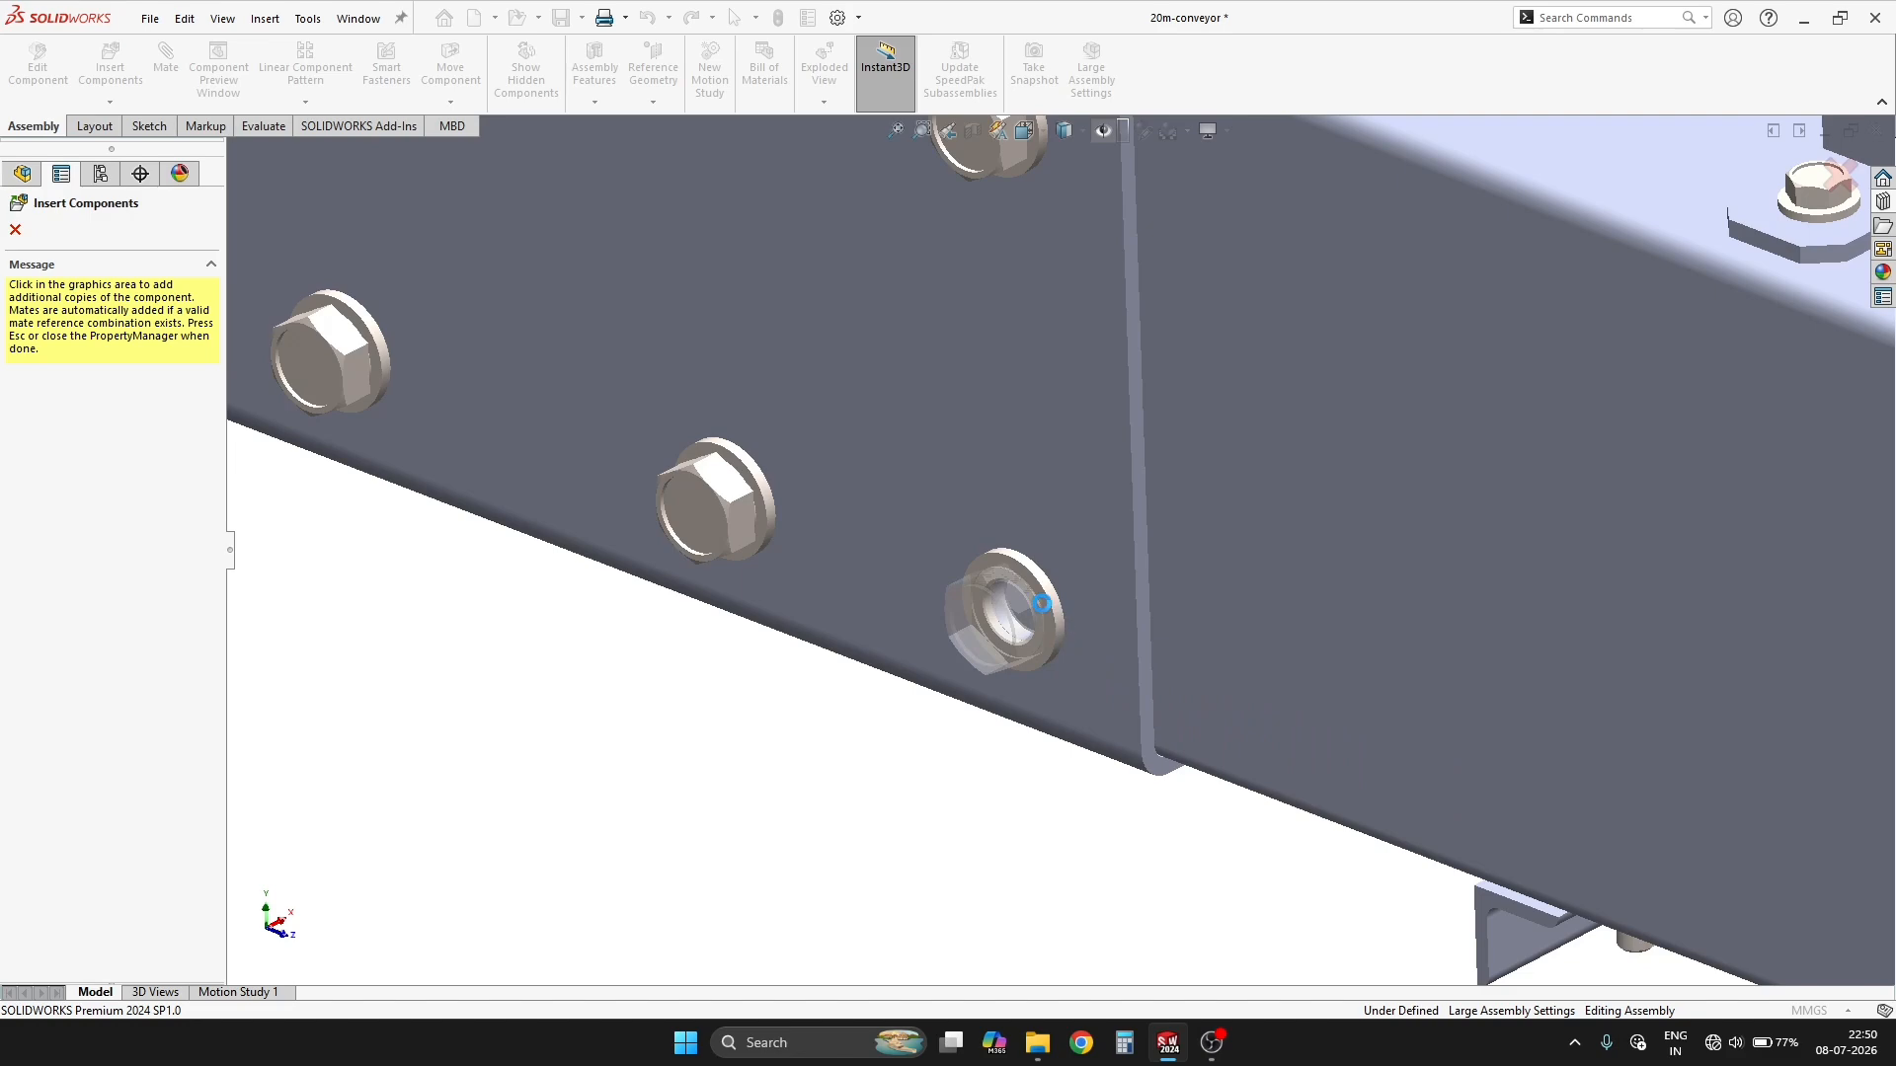
# Place copies of the M20 screw in the opposite splice plate's four bottom-flange washers and end the screw insertion.
pyautogui.scroll(1, 993, 691)
pyautogui.moveTo(993, 691); pyautogui.dragTo(1017, 586, button='middle')
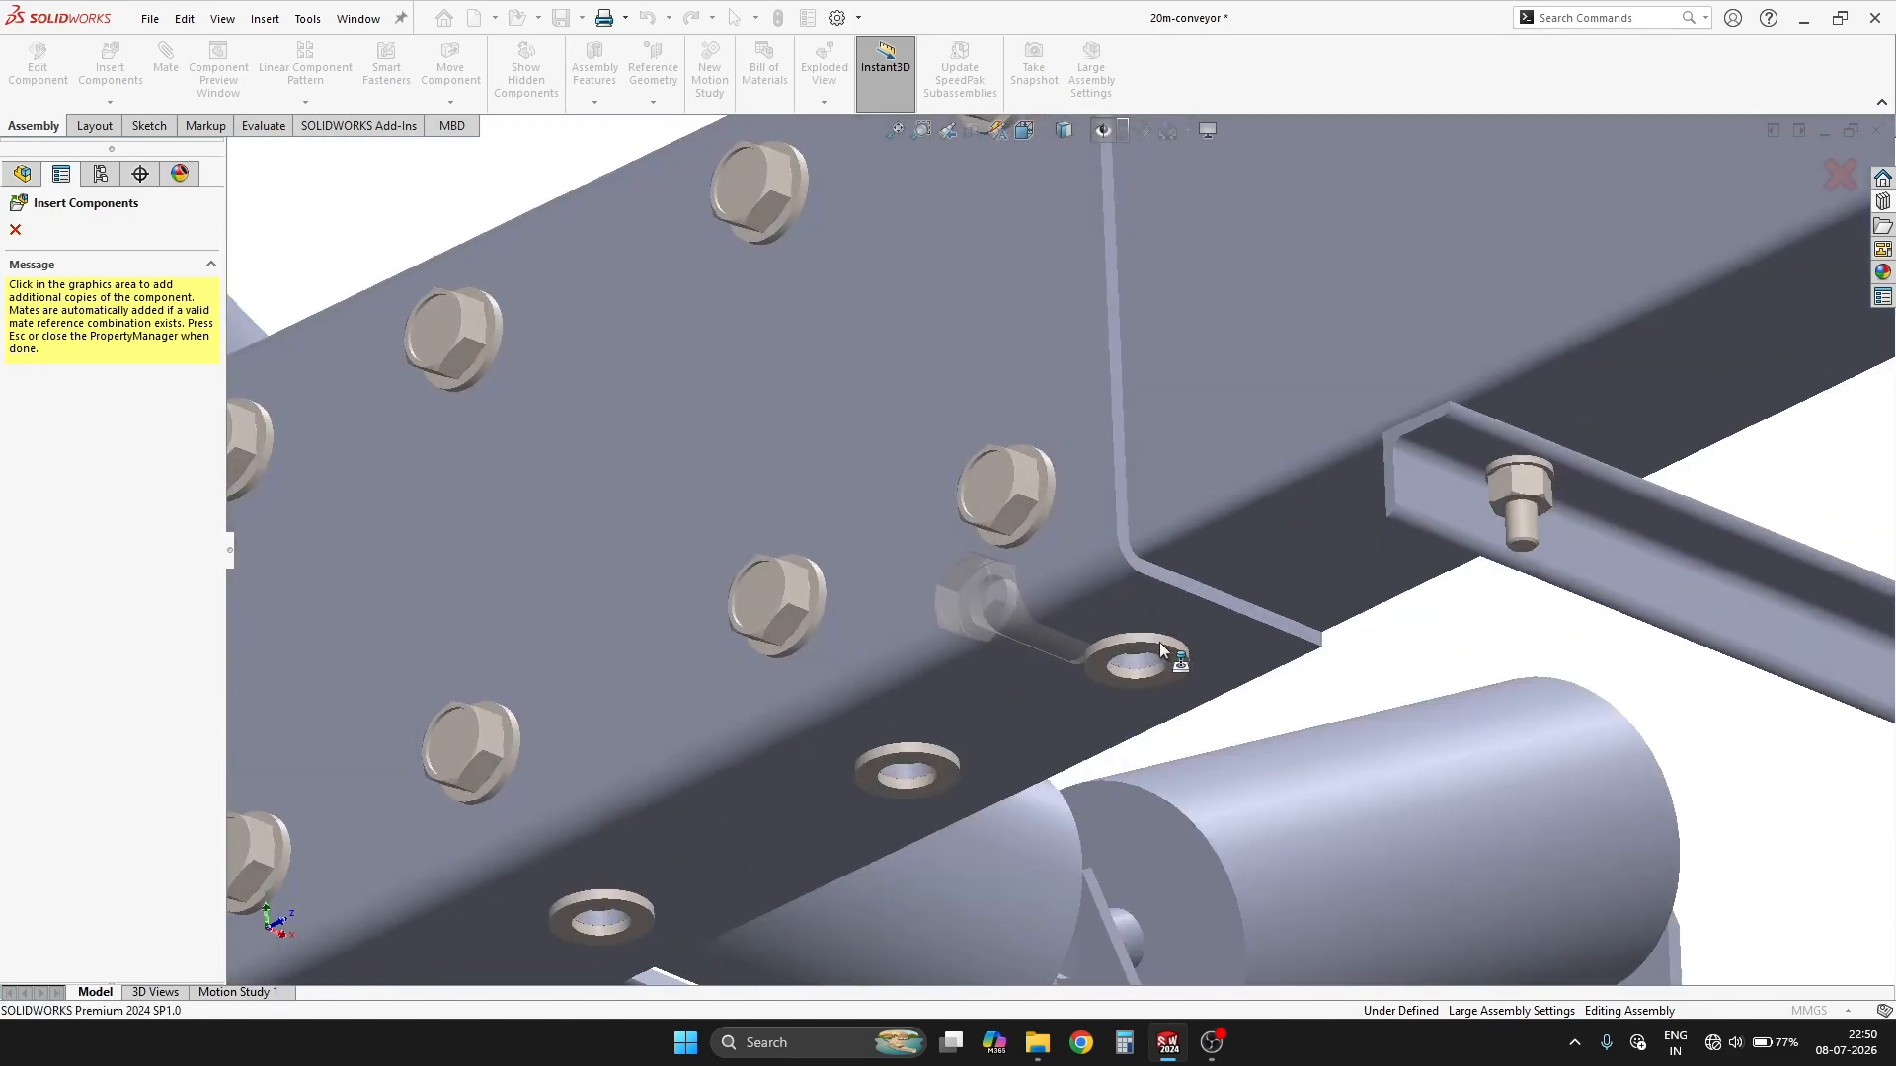
pyautogui.click(938, 782)
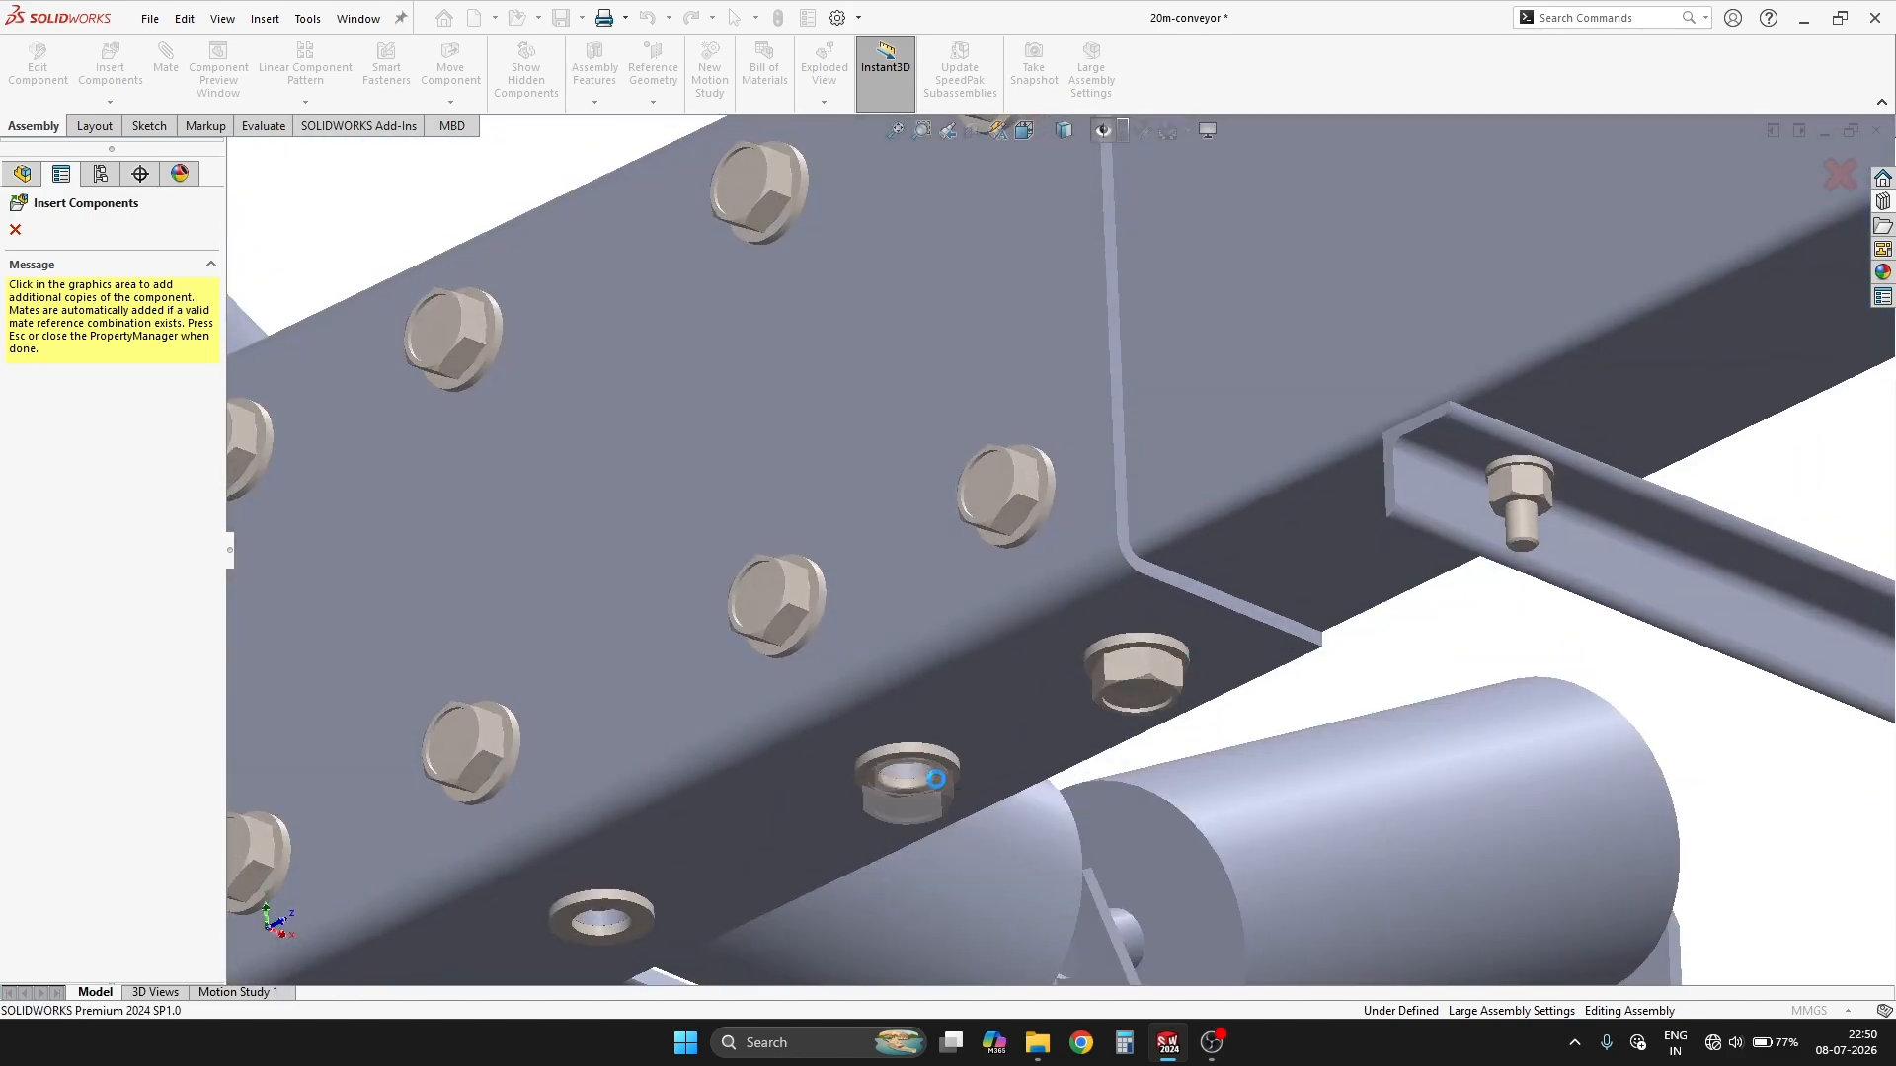
pyautogui.scroll(-1, 694, 868)
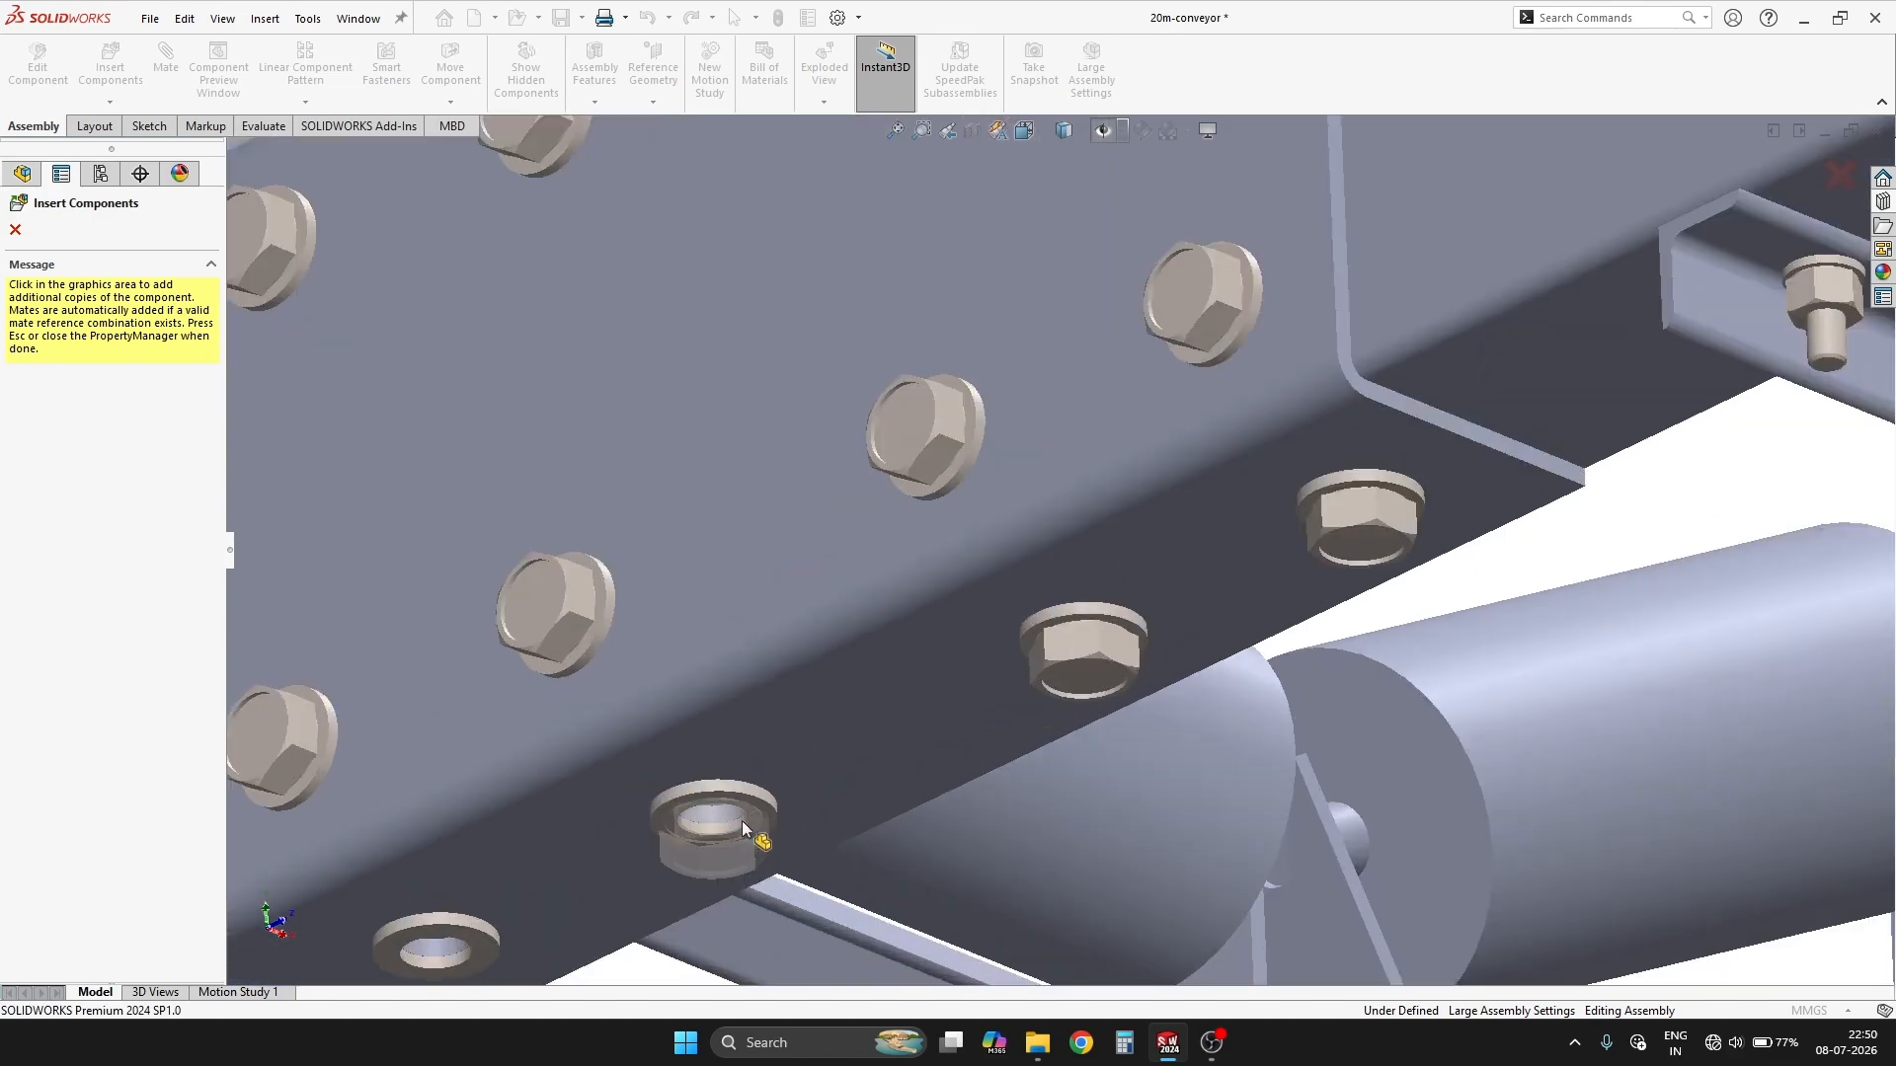
pyautogui.click(744, 821)
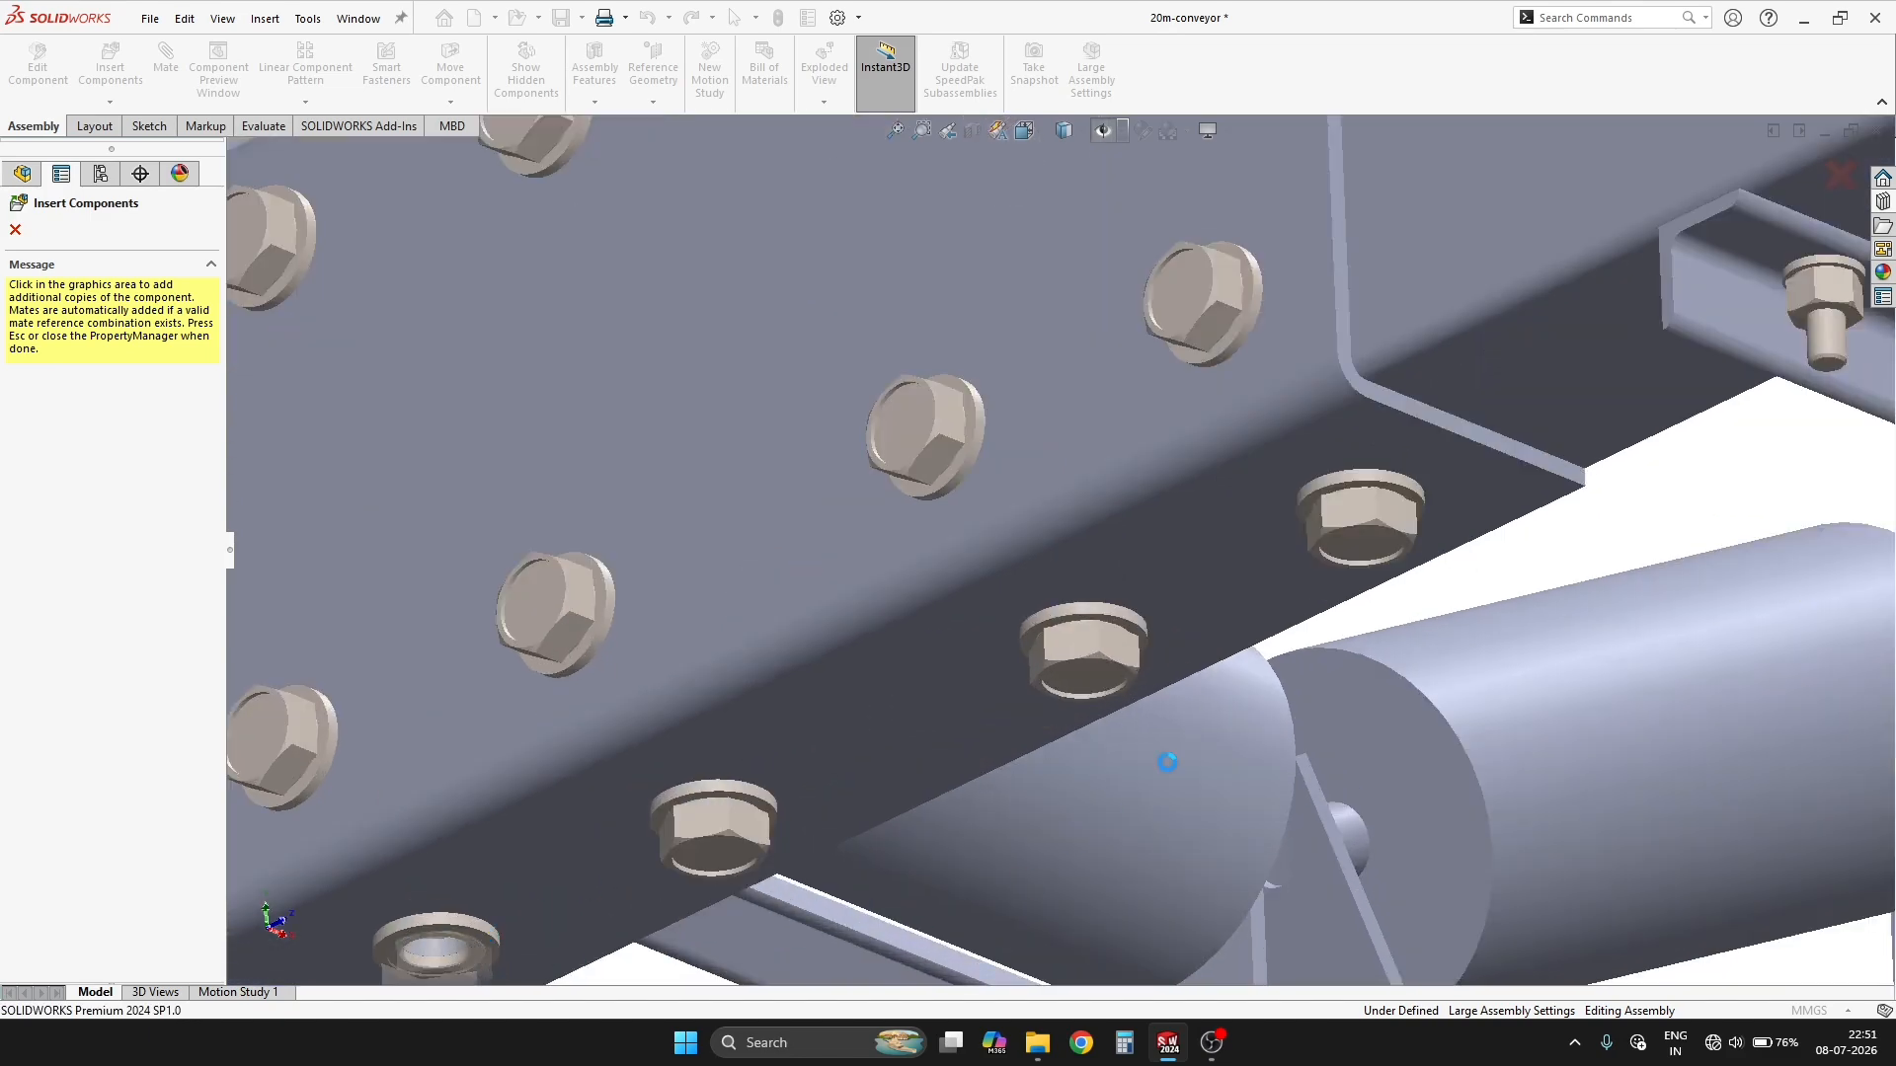
pyautogui.scroll(5, 1163, 581)
pyautogui.moveTo(1163, 581); pyautogui.dragTo(1281, 597, button='middle')
pyautogui.scroll(5, 1244, 588)
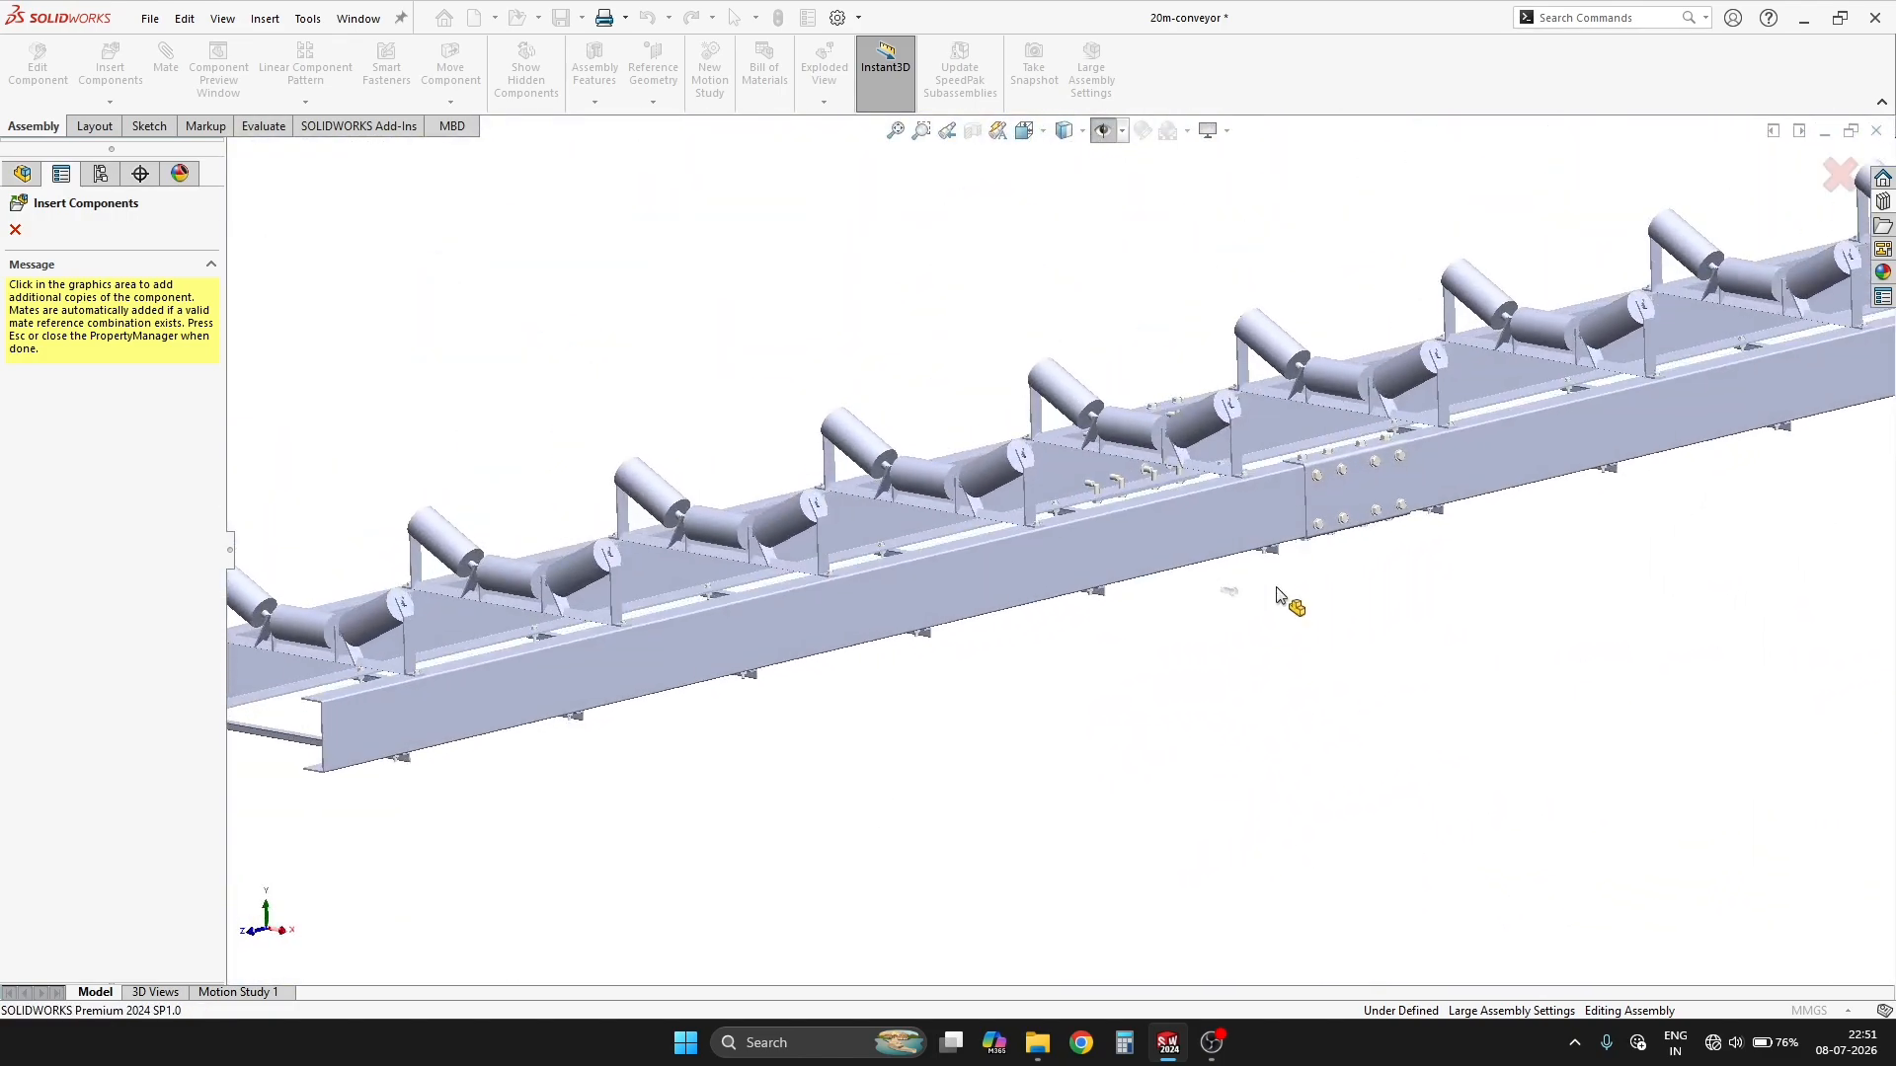
pyautogui.press('Escape')
# Insert a Toolbox Hex Heavy Nut - ANSI B18.2.3.6M, size M20, at the first upper web screw on the splice's inner side.
pyautogui.scroll(-4, 1229, 491)
pyautogui.moveTo(1372, 519); pyautogui.dragTo(1481, 366, button='middle')
pyautogui.scroll(-1, 770, 630)
pyautogui.moveTo(770, 631); pyautogui.dragTo(594, 679, button='middle')
pyautogui.scroll(-5, 595, 680)
pyautogui.moveTo(675, 626)
pyautogui.mouseDown(button='middle')
pyautogui.moveTo(703, 563)
pyautogui.moveTo(691, 618)
pyautogui.mouseUp(button='middle')
pyautogui.scroll(3, 1139, 446)
pyautogui.click(1883, 201)
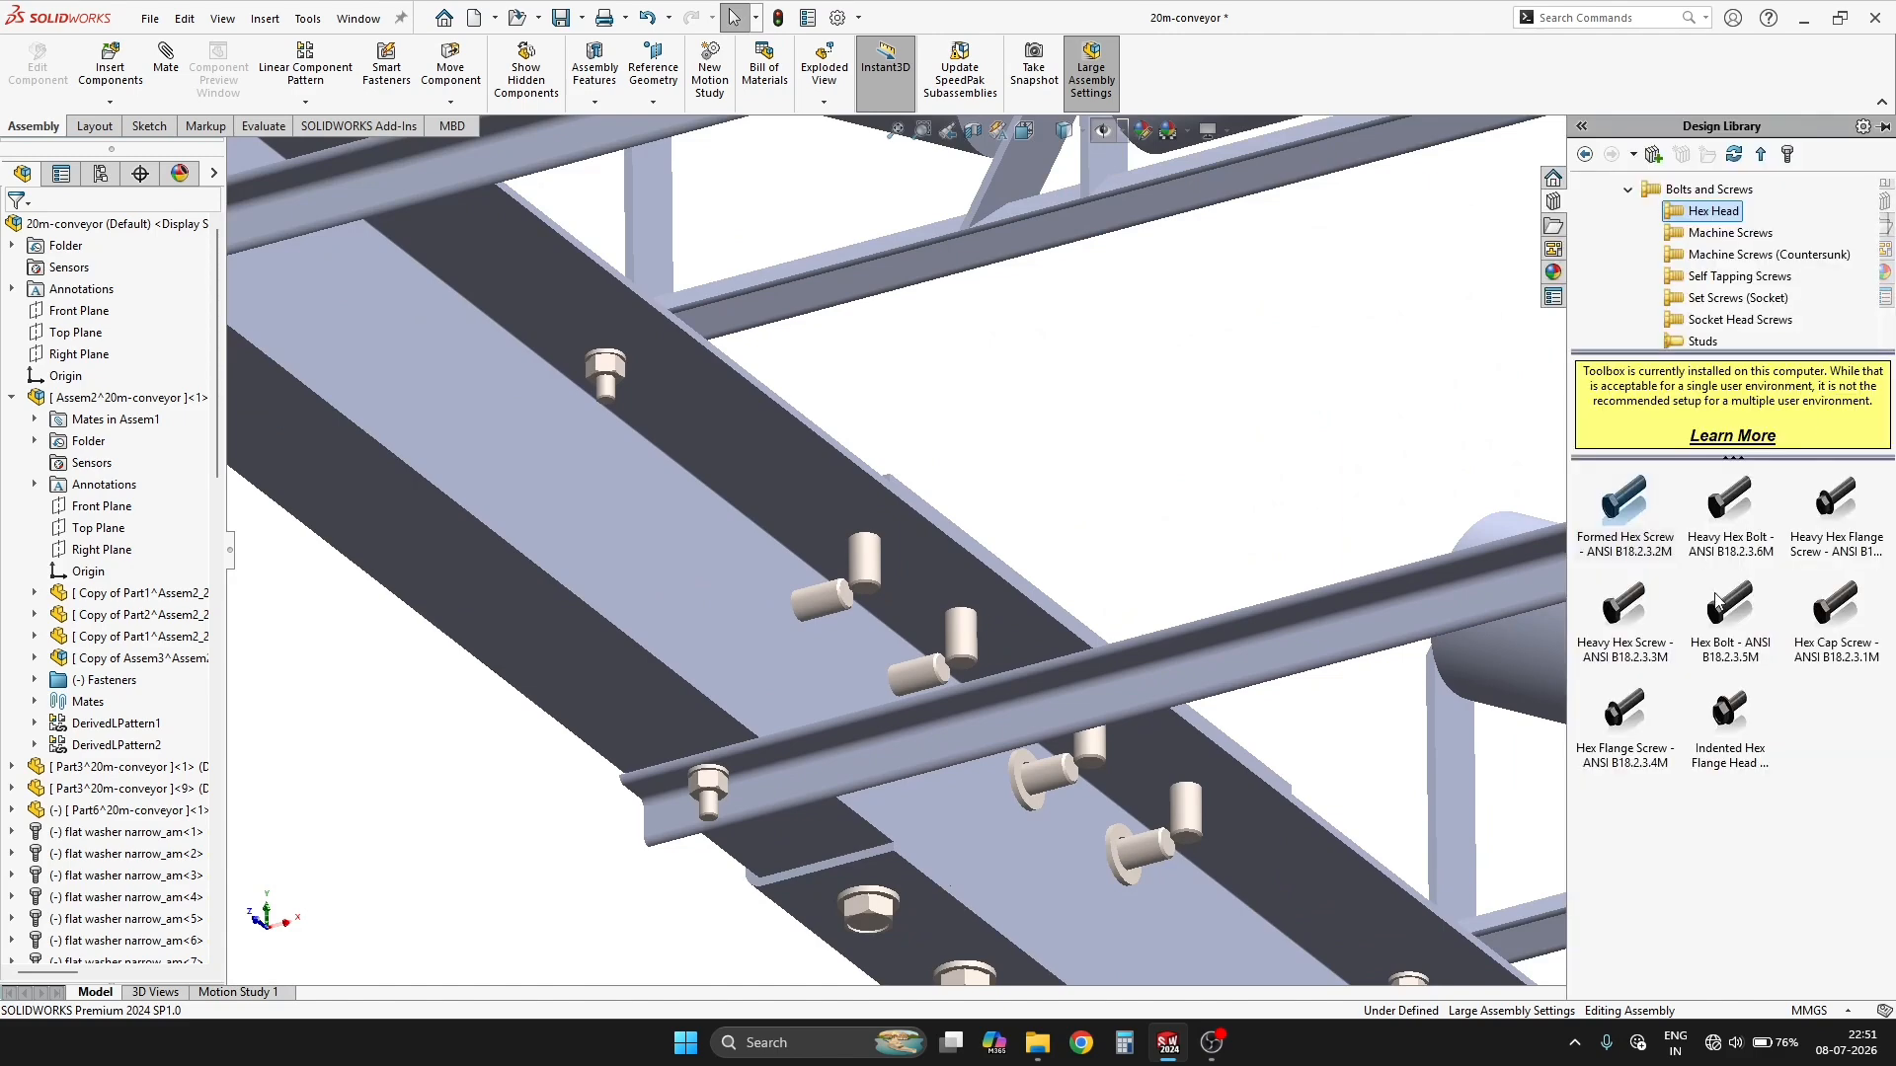
pyautogui.doubleClick(1642, 193)
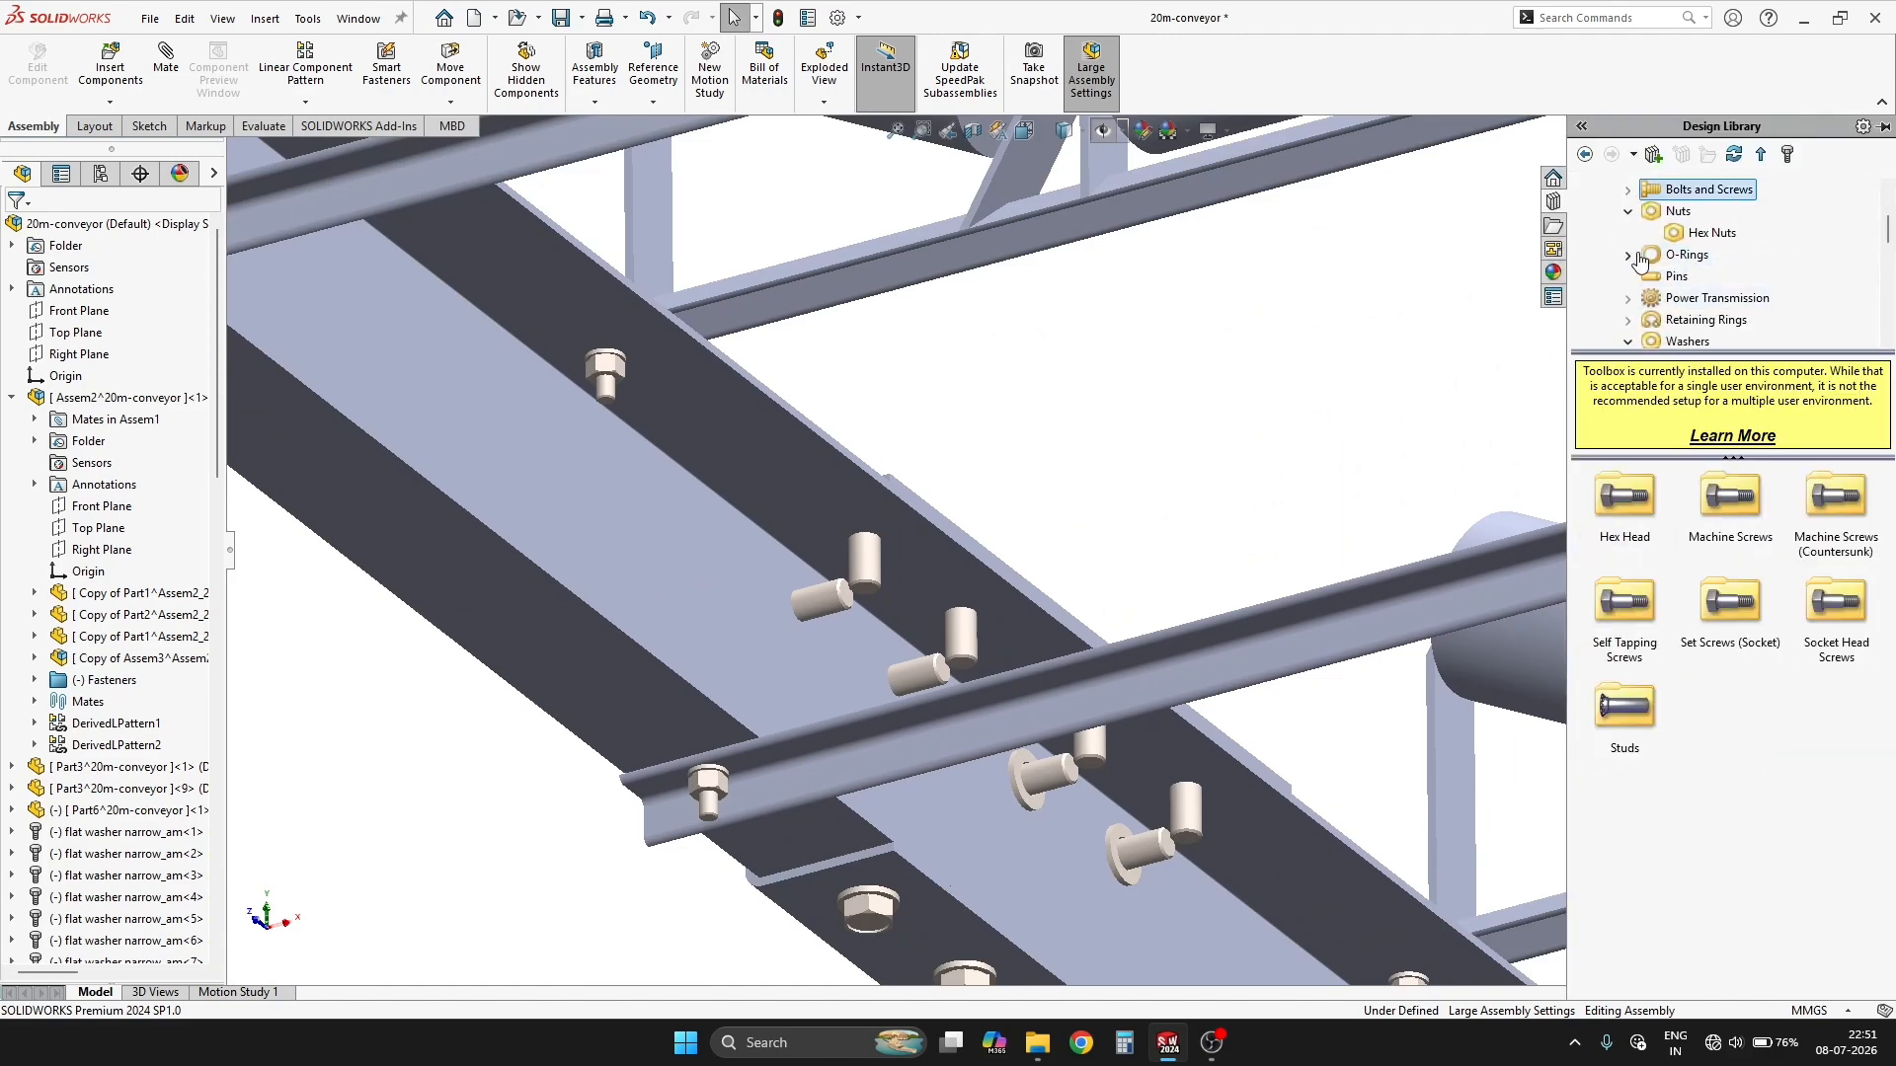
pyautogui.click(1712, 232)
pyautogui.scroll(-3, 1000, 421)
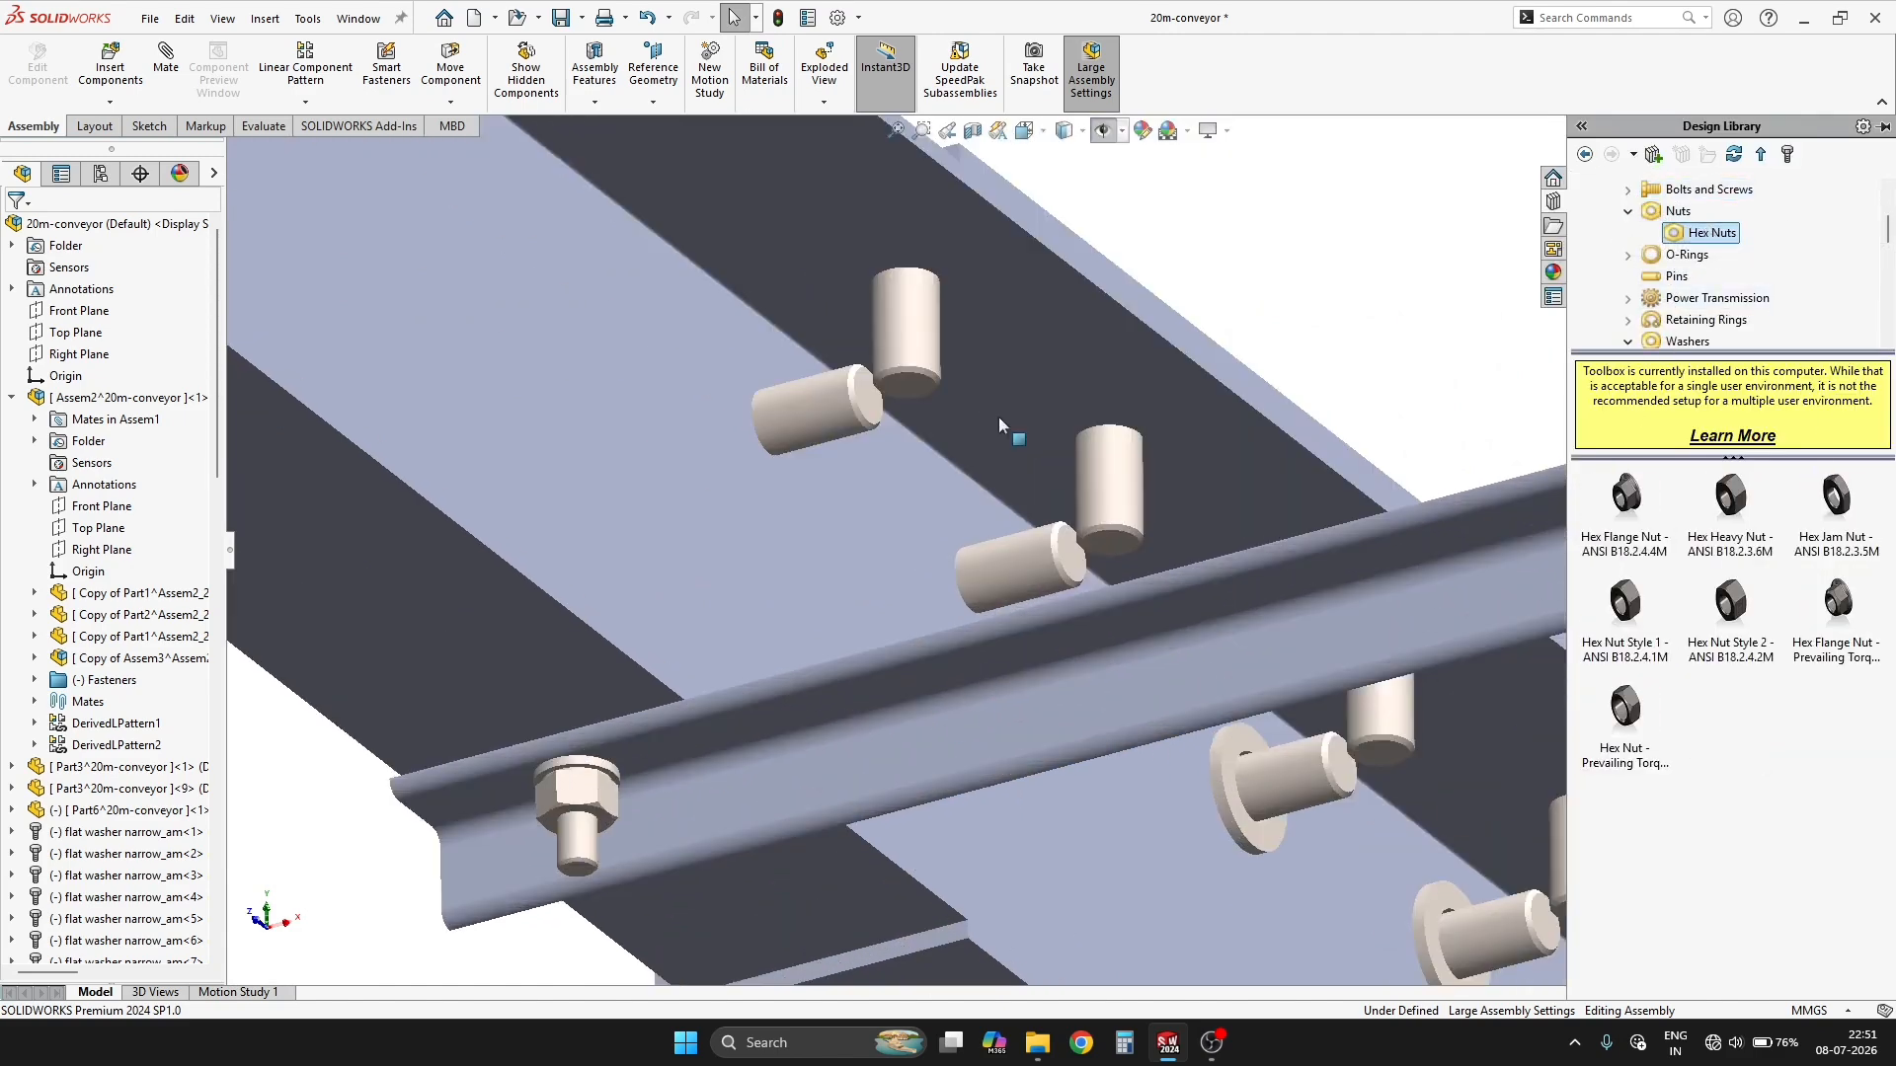
pyautogui.moveTo(1740, 494); pyautogui.dragTo(756, 385)
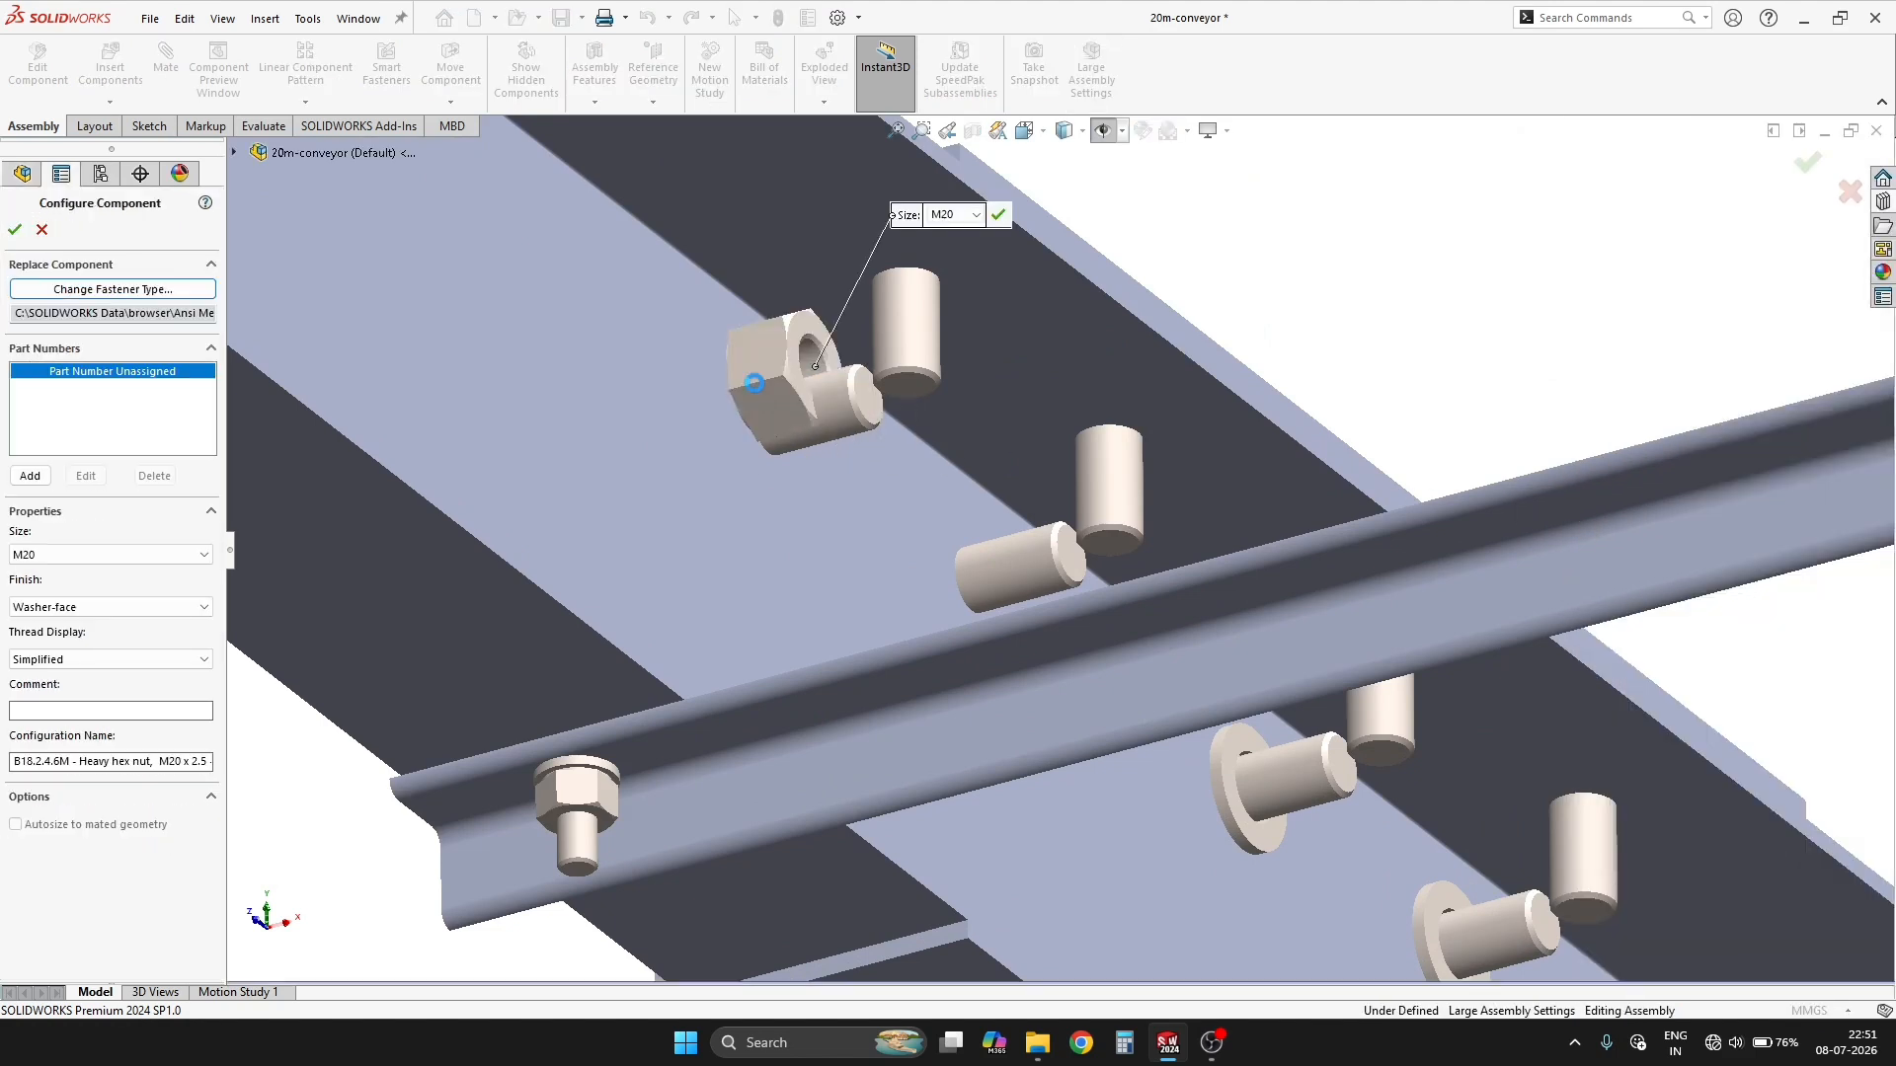
pyautogui.click(1001, 218)
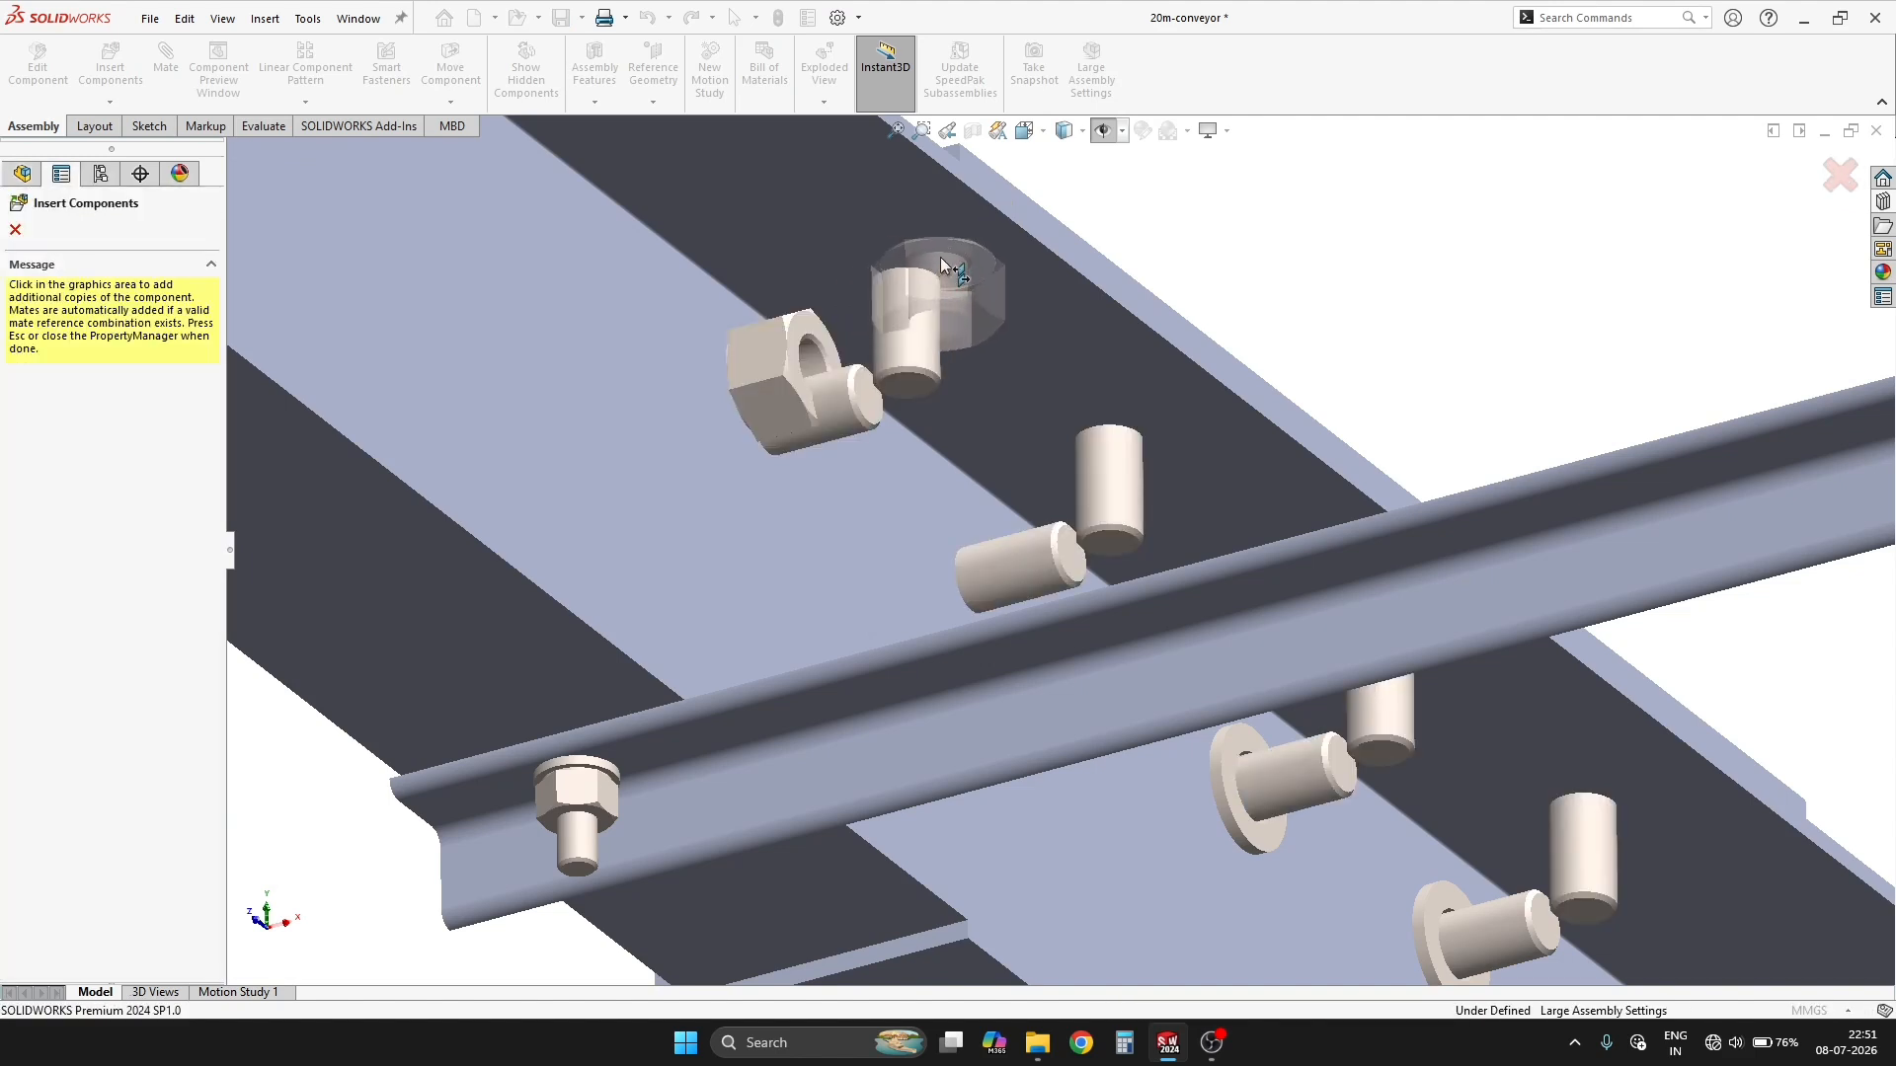
# Place copies of the M20 heavy hex nut on the top-flange screws and the remaining upper web screws inside the splice.
pyautogui.click(833, 401)
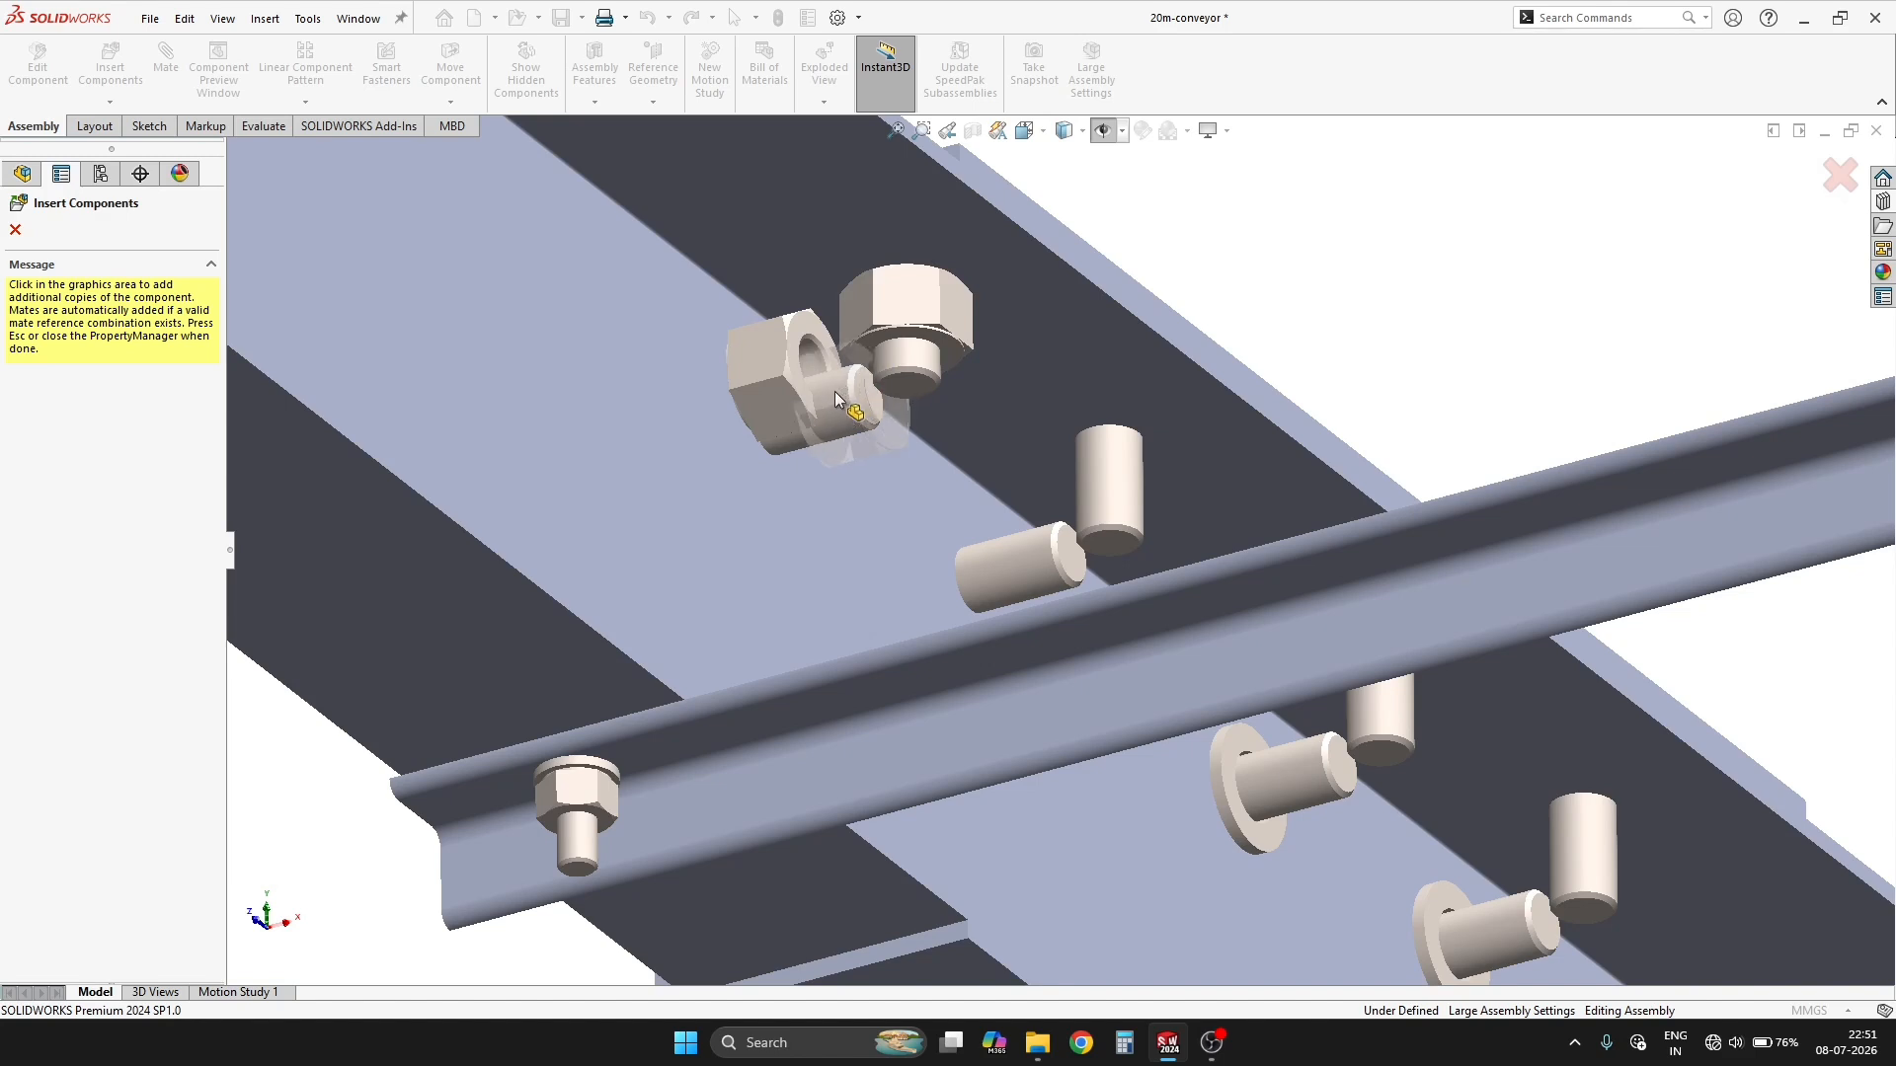
pyautogui.click(1013, 563)
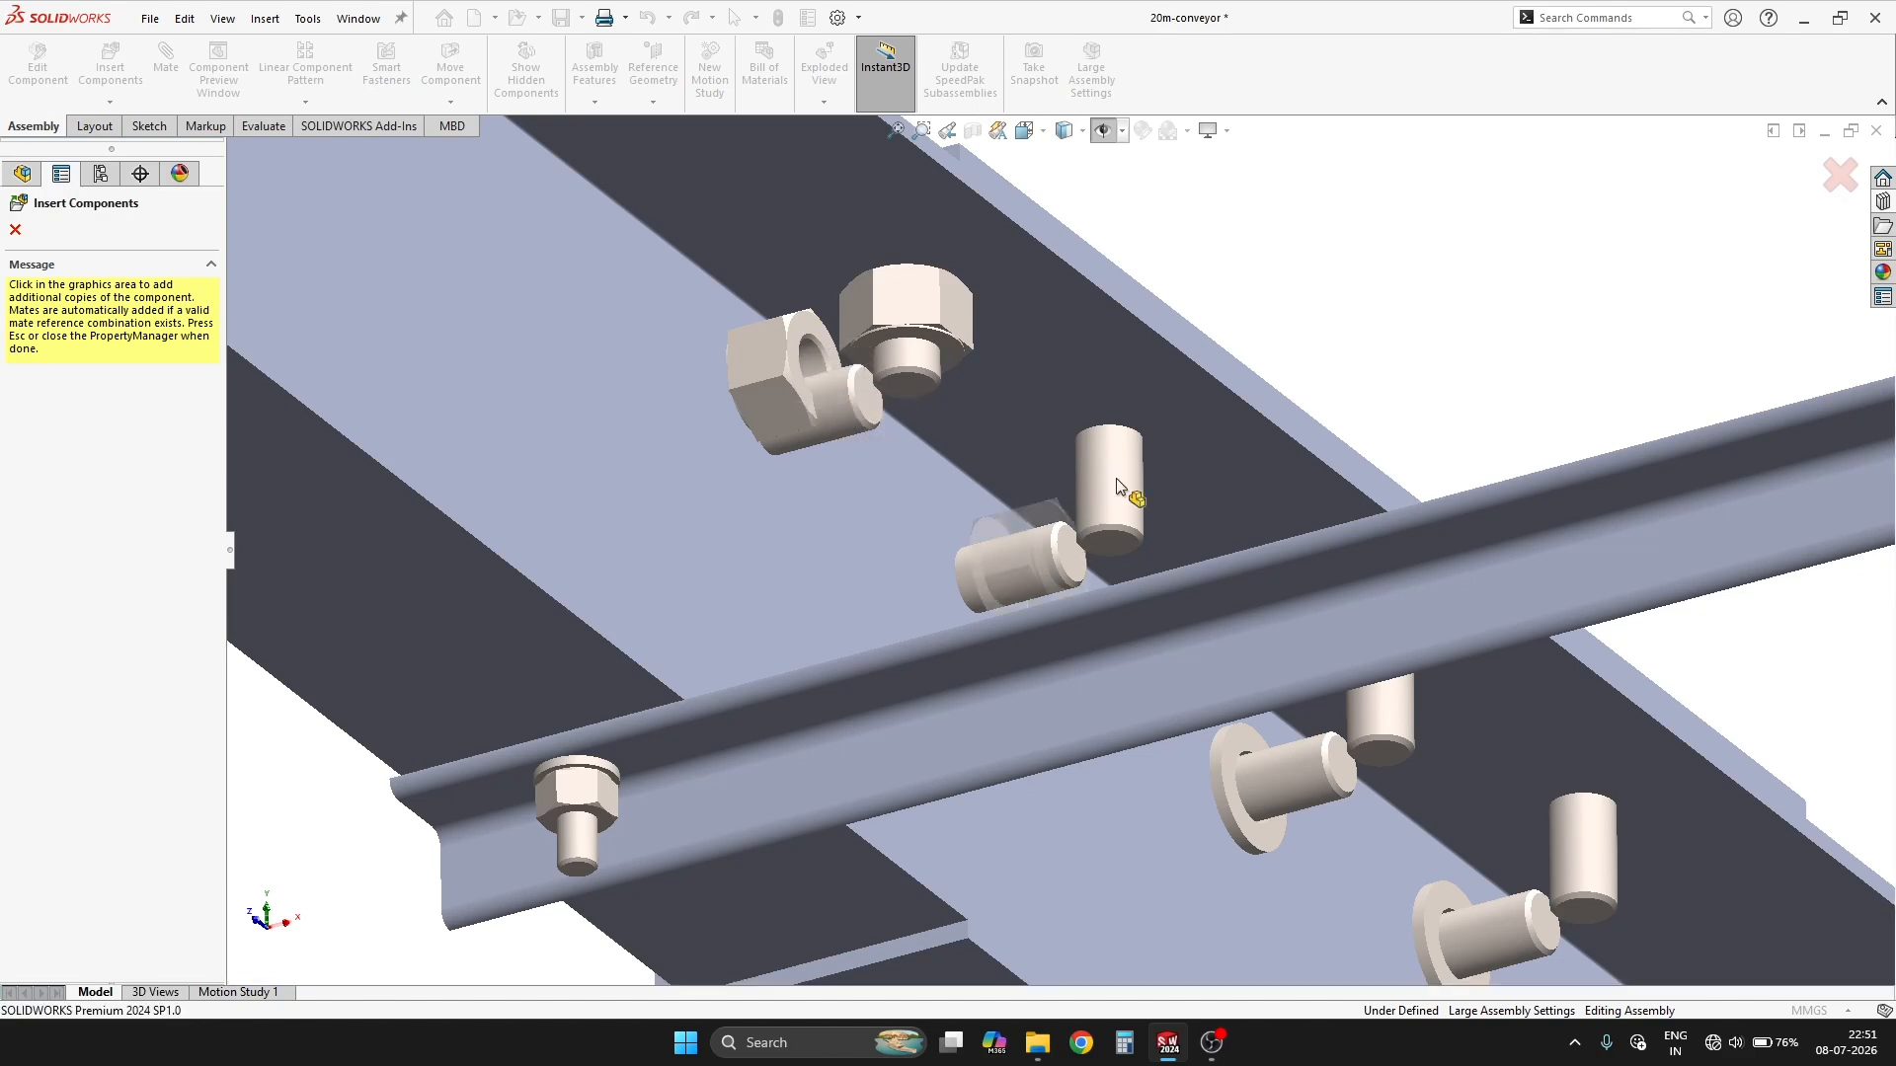
pyautogui.click(1234, 790)
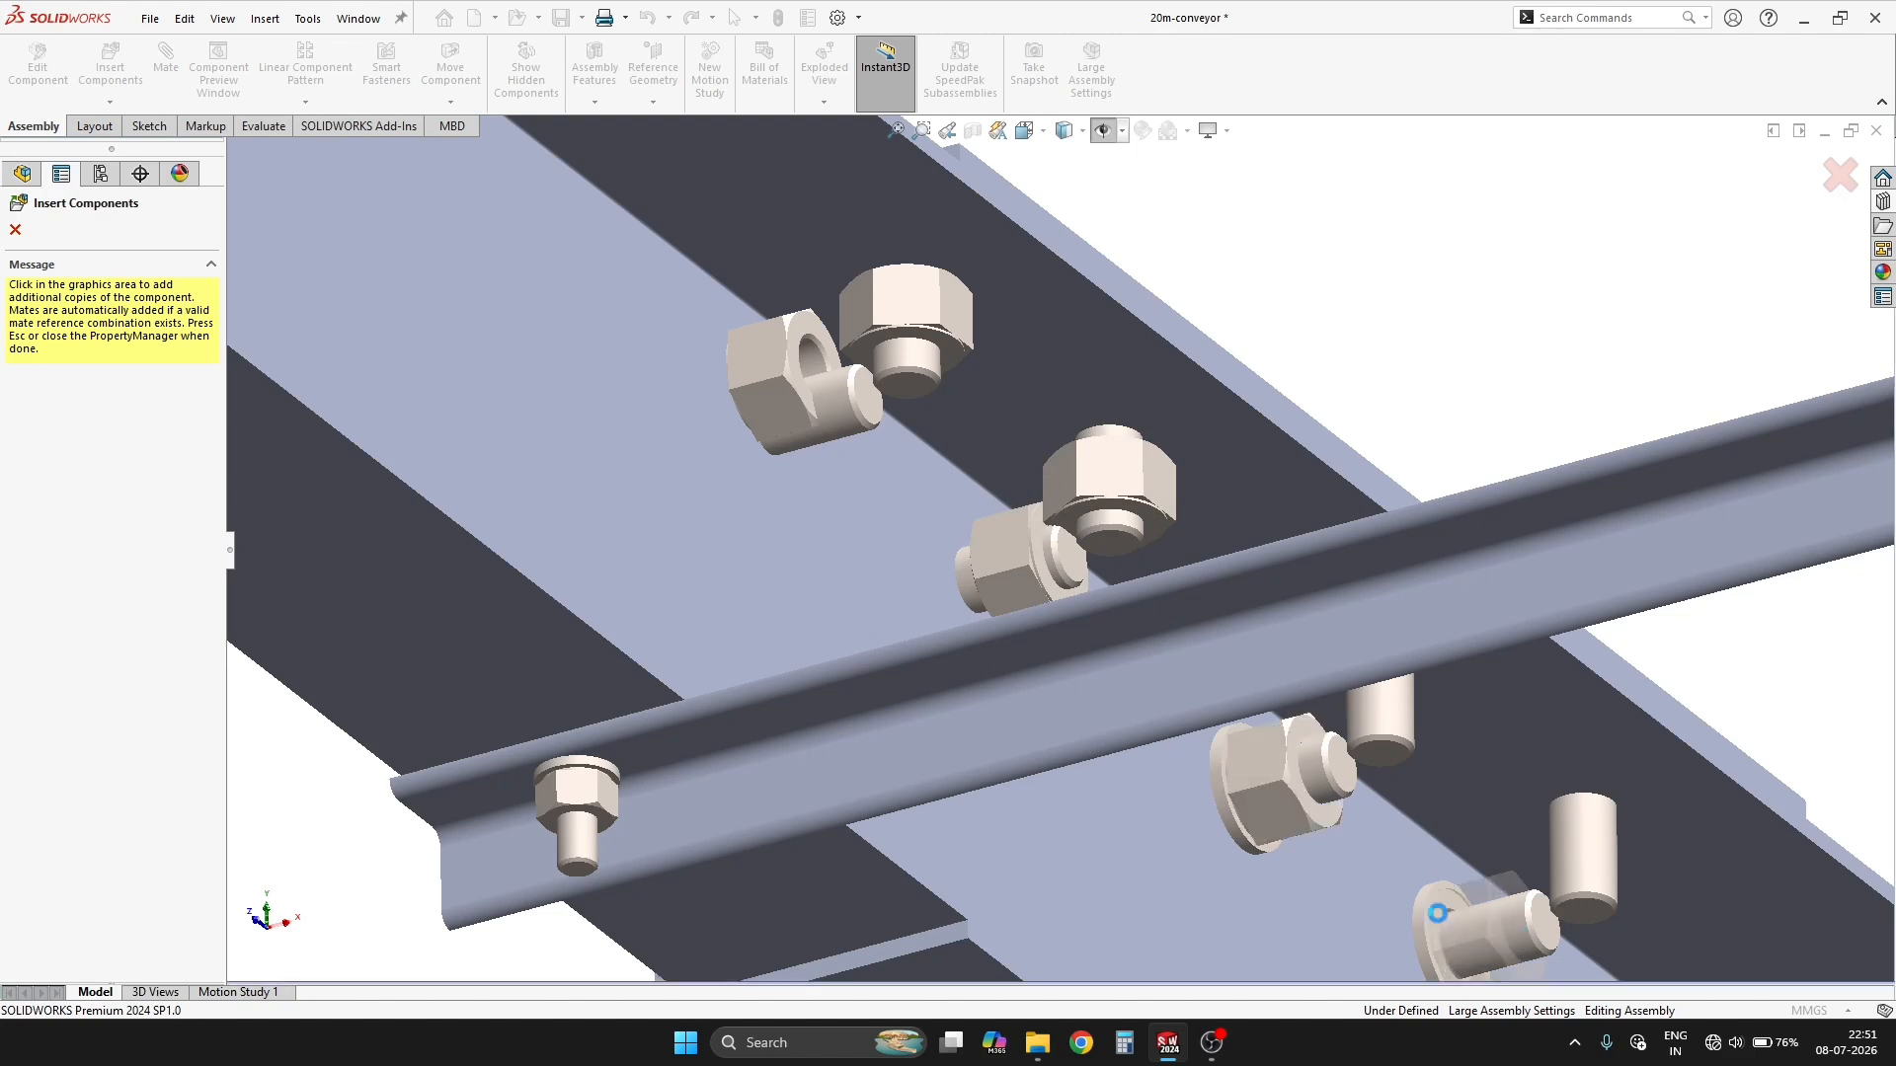
pyautogui.click(1606, 834)
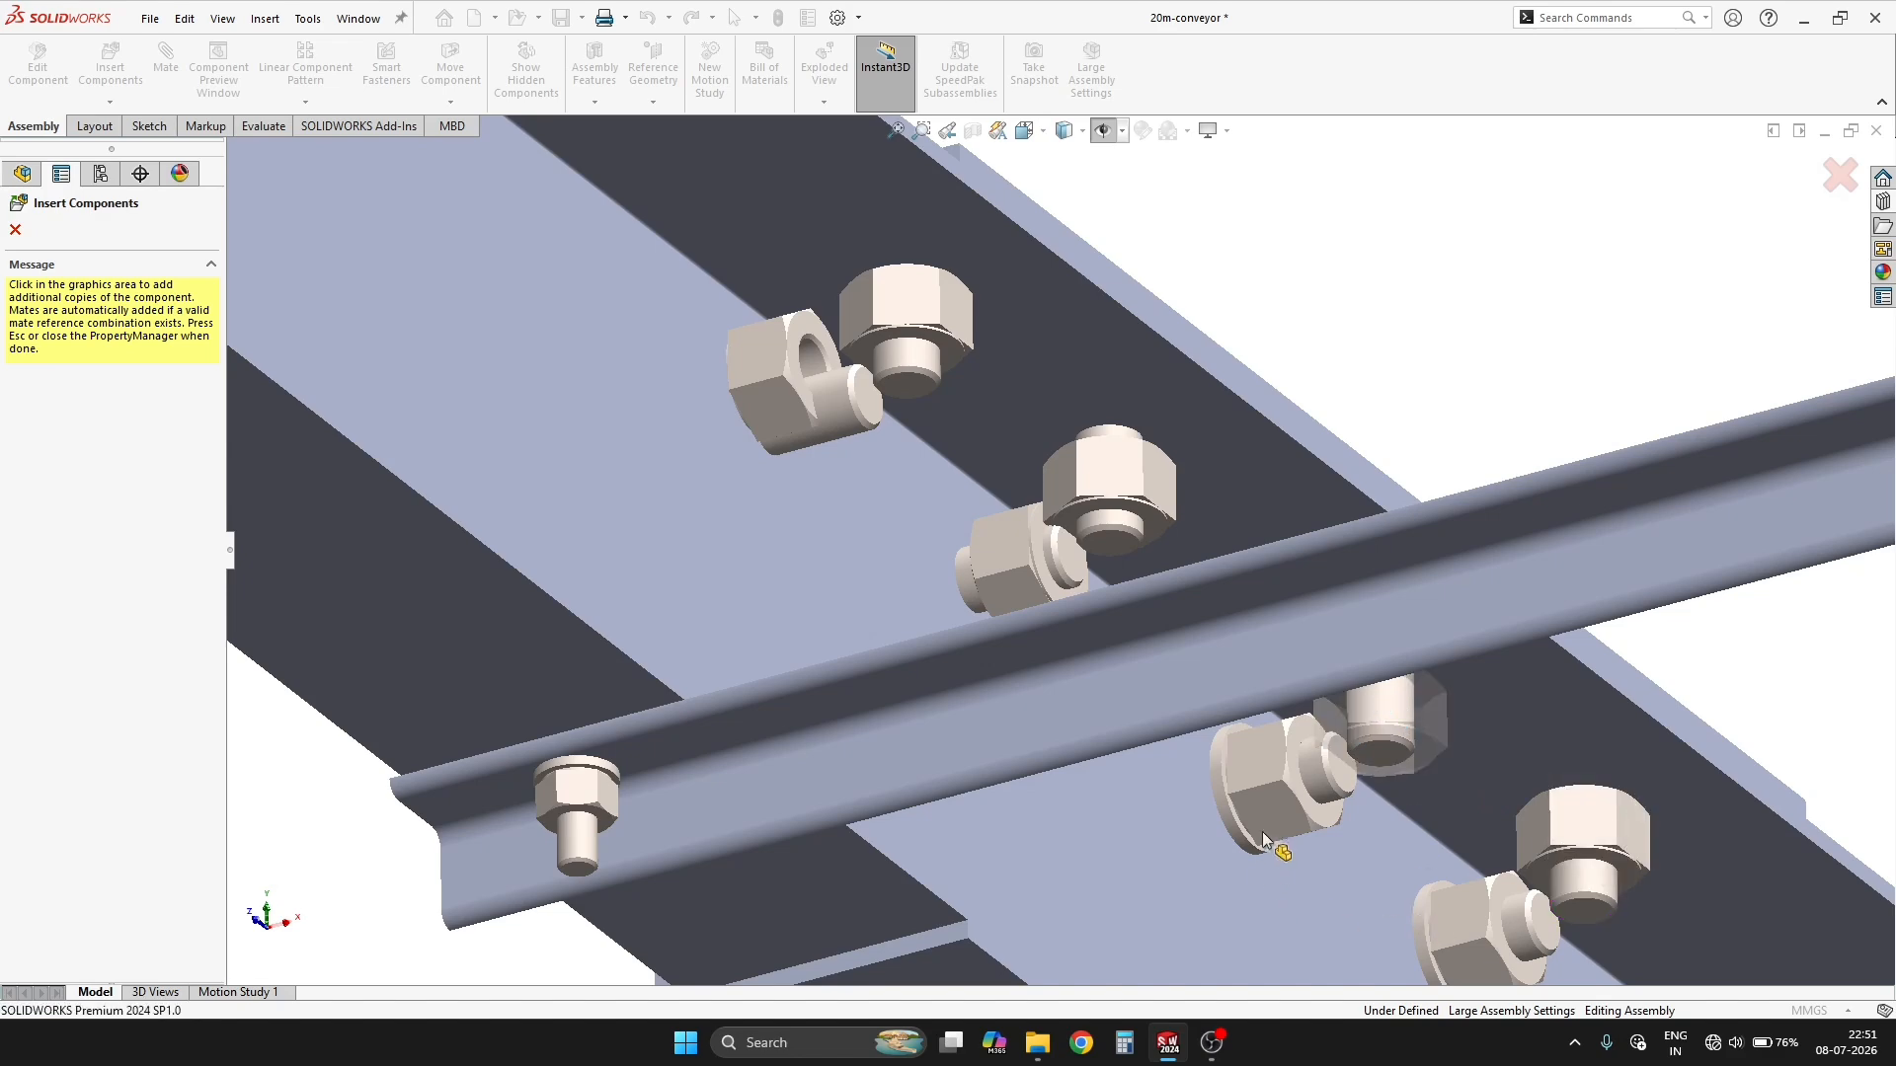
# Place copies of the M20 heavy hex nut on the lower web and bottom-flange screws inside the same splice.
pyautogui.scroll(5, 1262, 831)
pyautogui.scroll(-2, 1151, 819)
pyautogui.moveTo(1133, 779); pyautogui.dragTo(807, 636, button='middle')
pyautogui.scroll(-5, 808, 636)
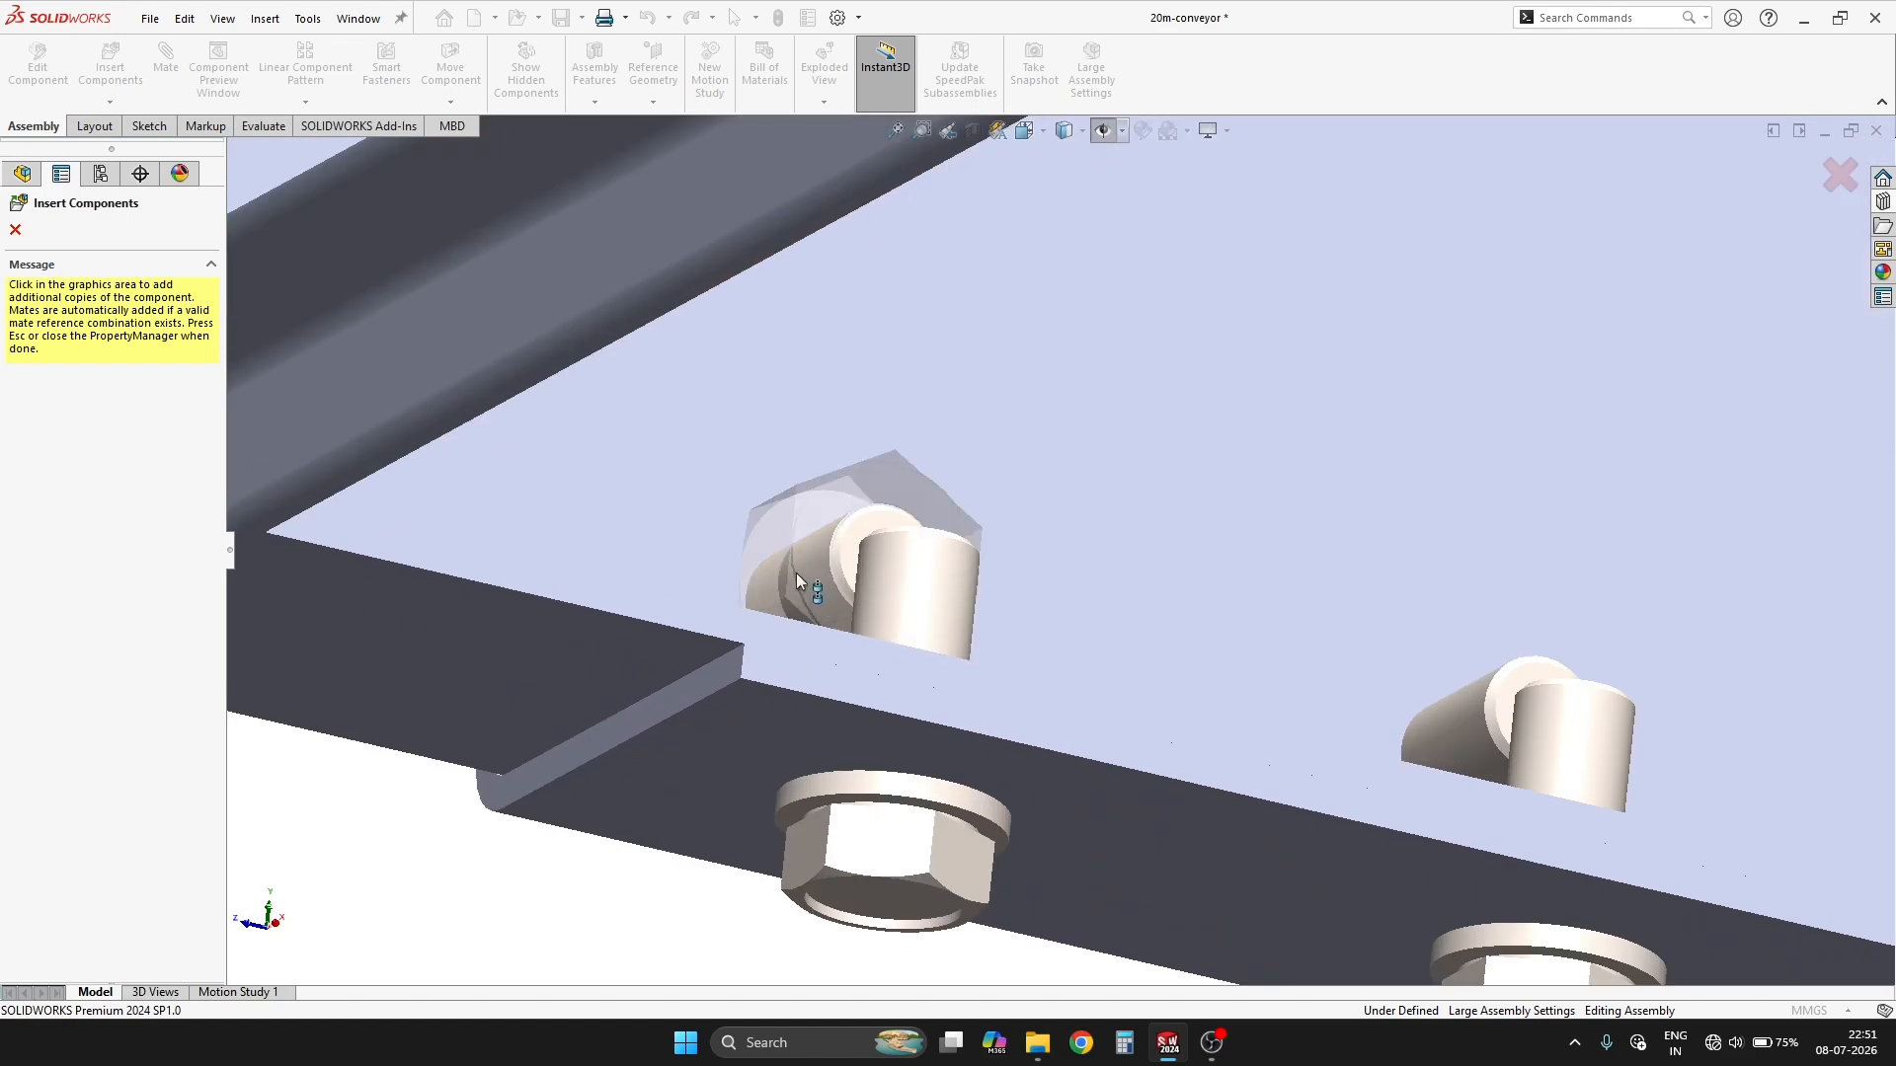
pyautogui.click(797, 581)
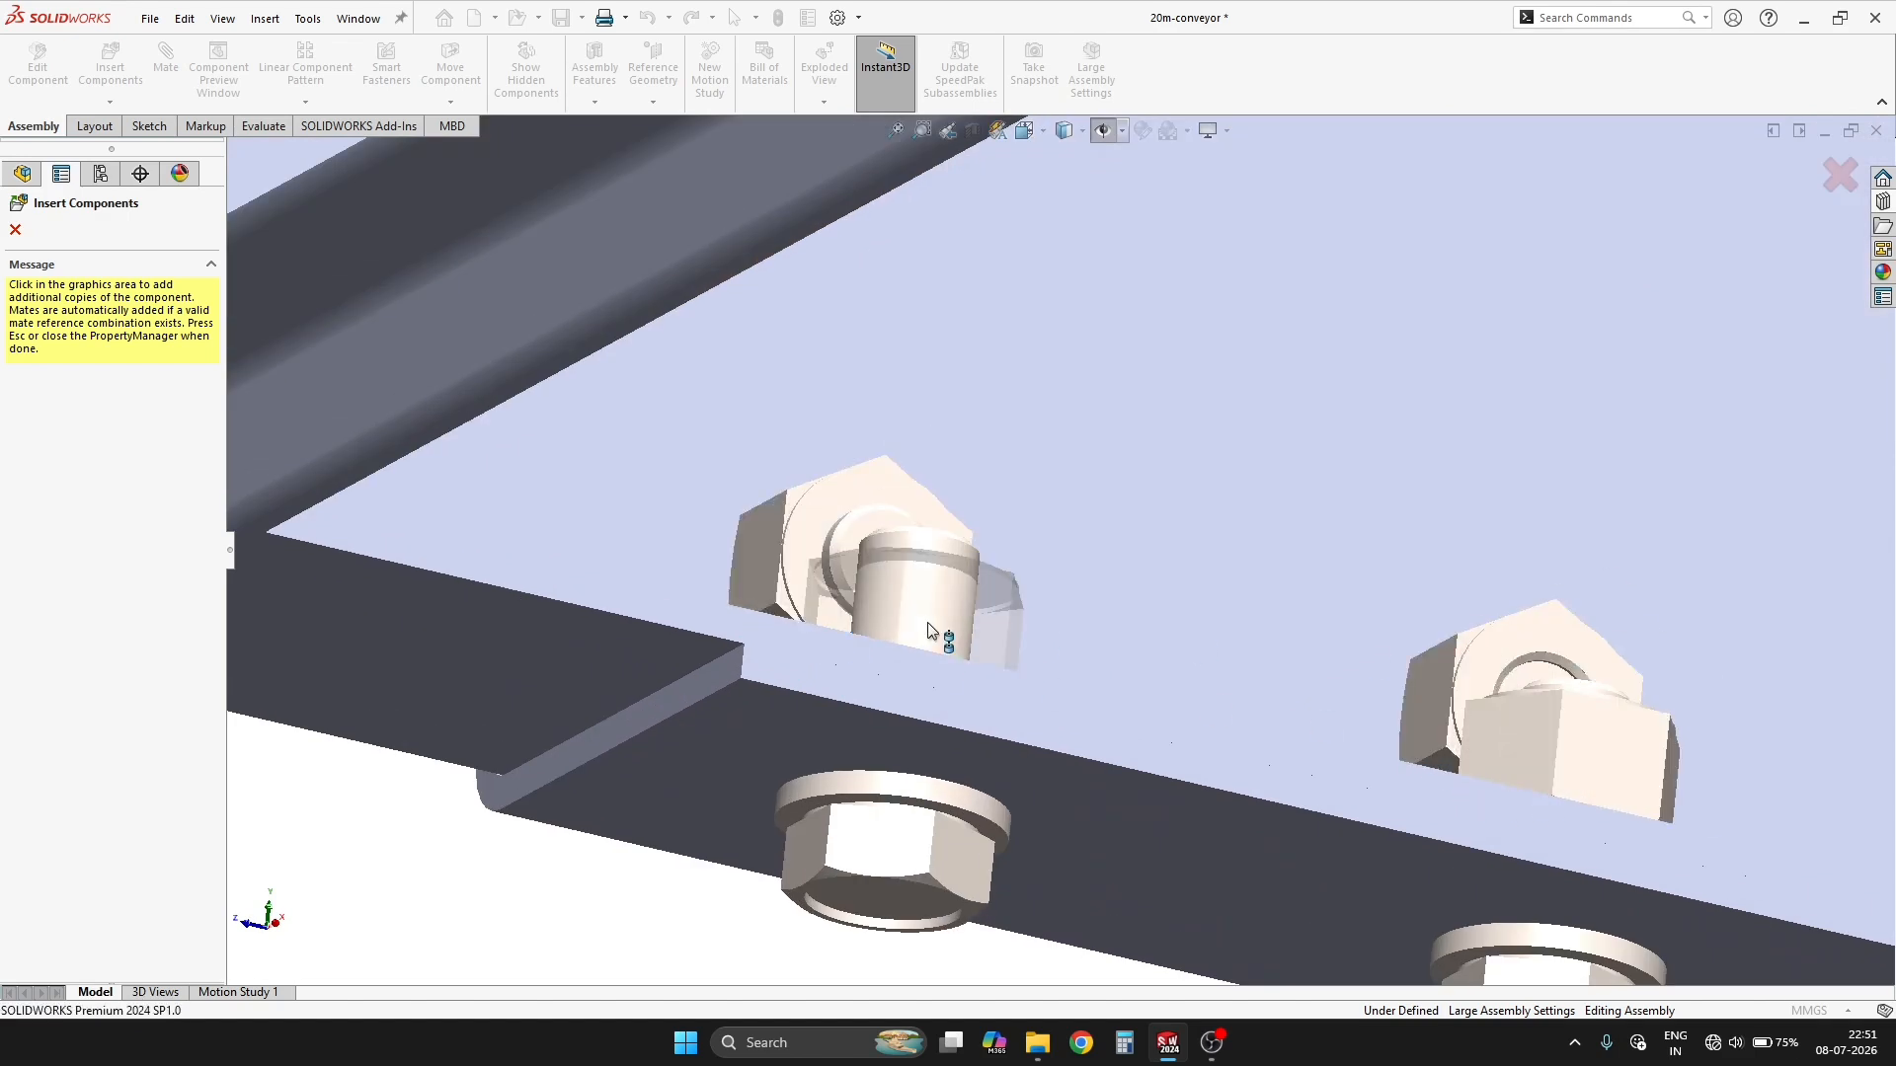
pyautogui.scroll(5, 1825, 798)
pyautogui.scroll(-5, 1570, 746)
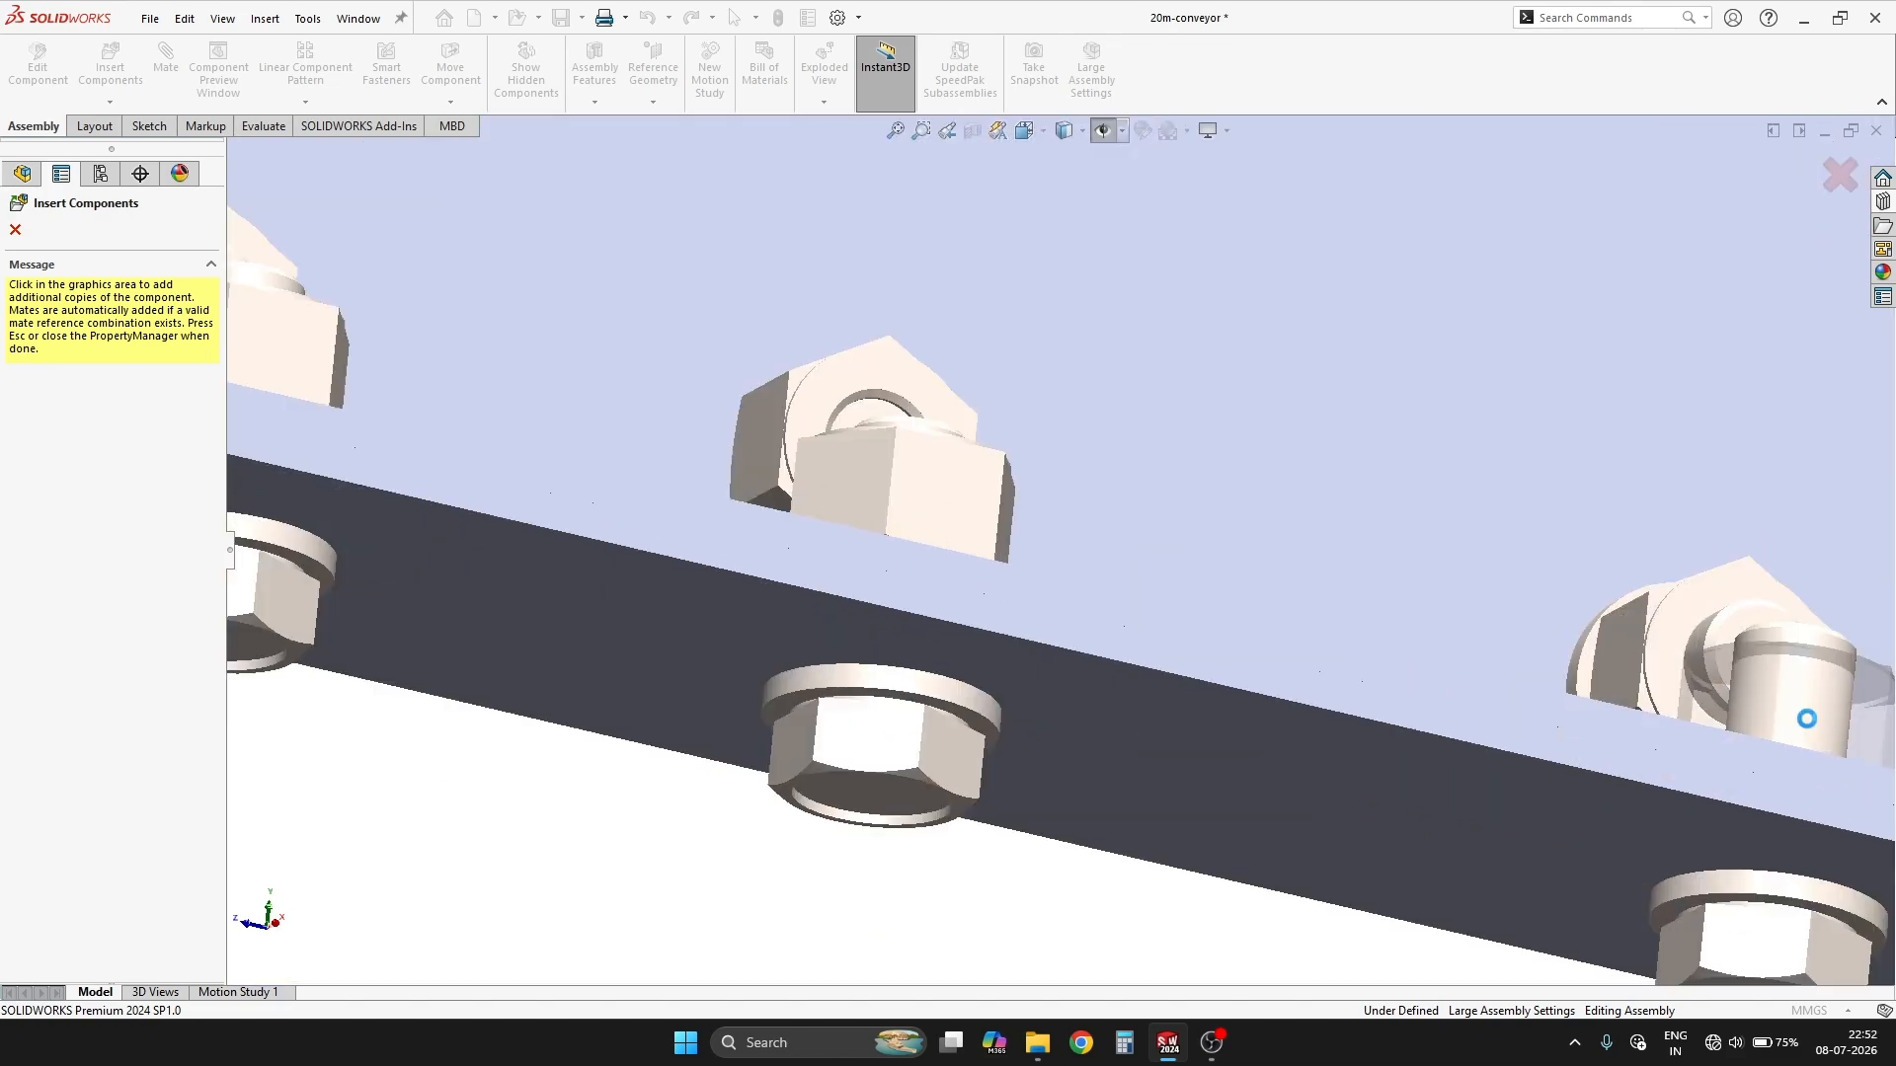
pyautogui.scroll(5, 1691, 708)
pyautogui.scroll(-5, 1662, 708)
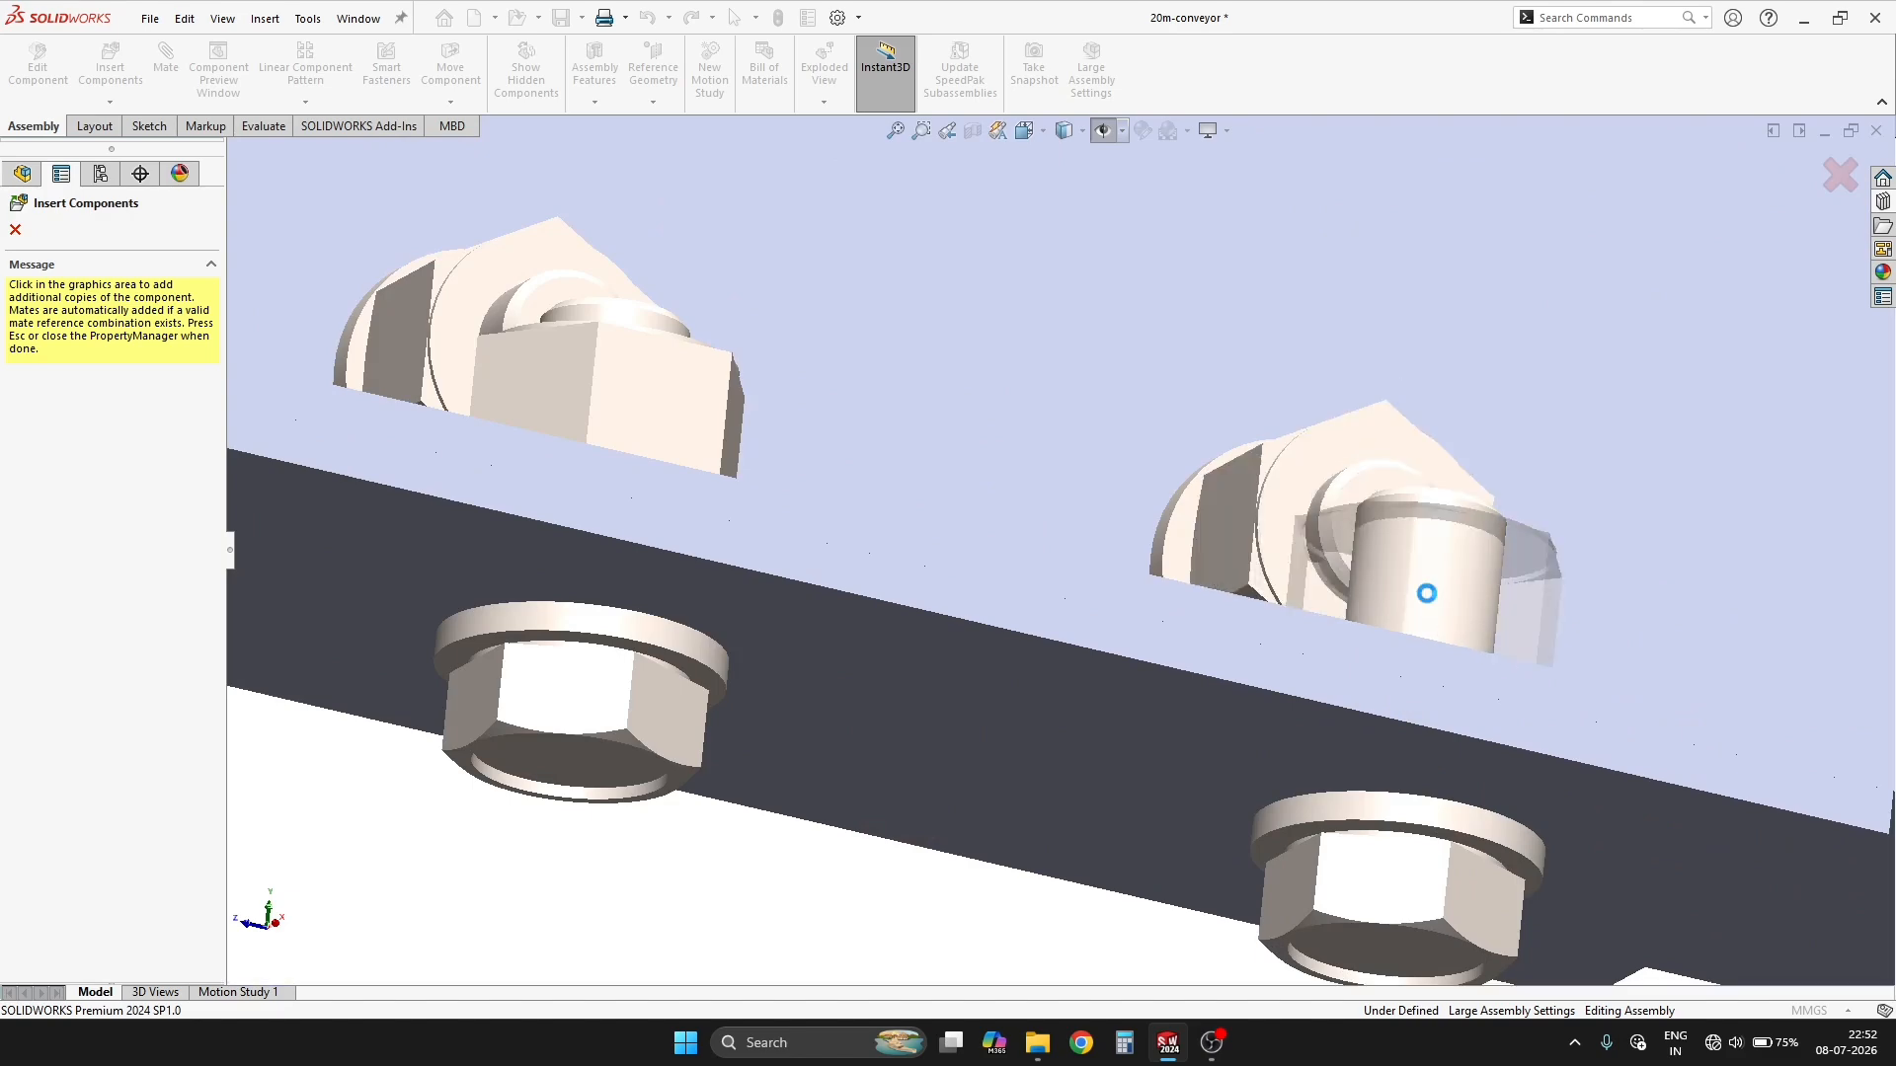
# Place copies of the M20 heavy hex nut on the first two pairs of lower web and bottom-flange screws inside the opposite splice.
pyautogui.scroll(6, 1540, 697)
pyautogui.scroll(-5, 1402, 682)
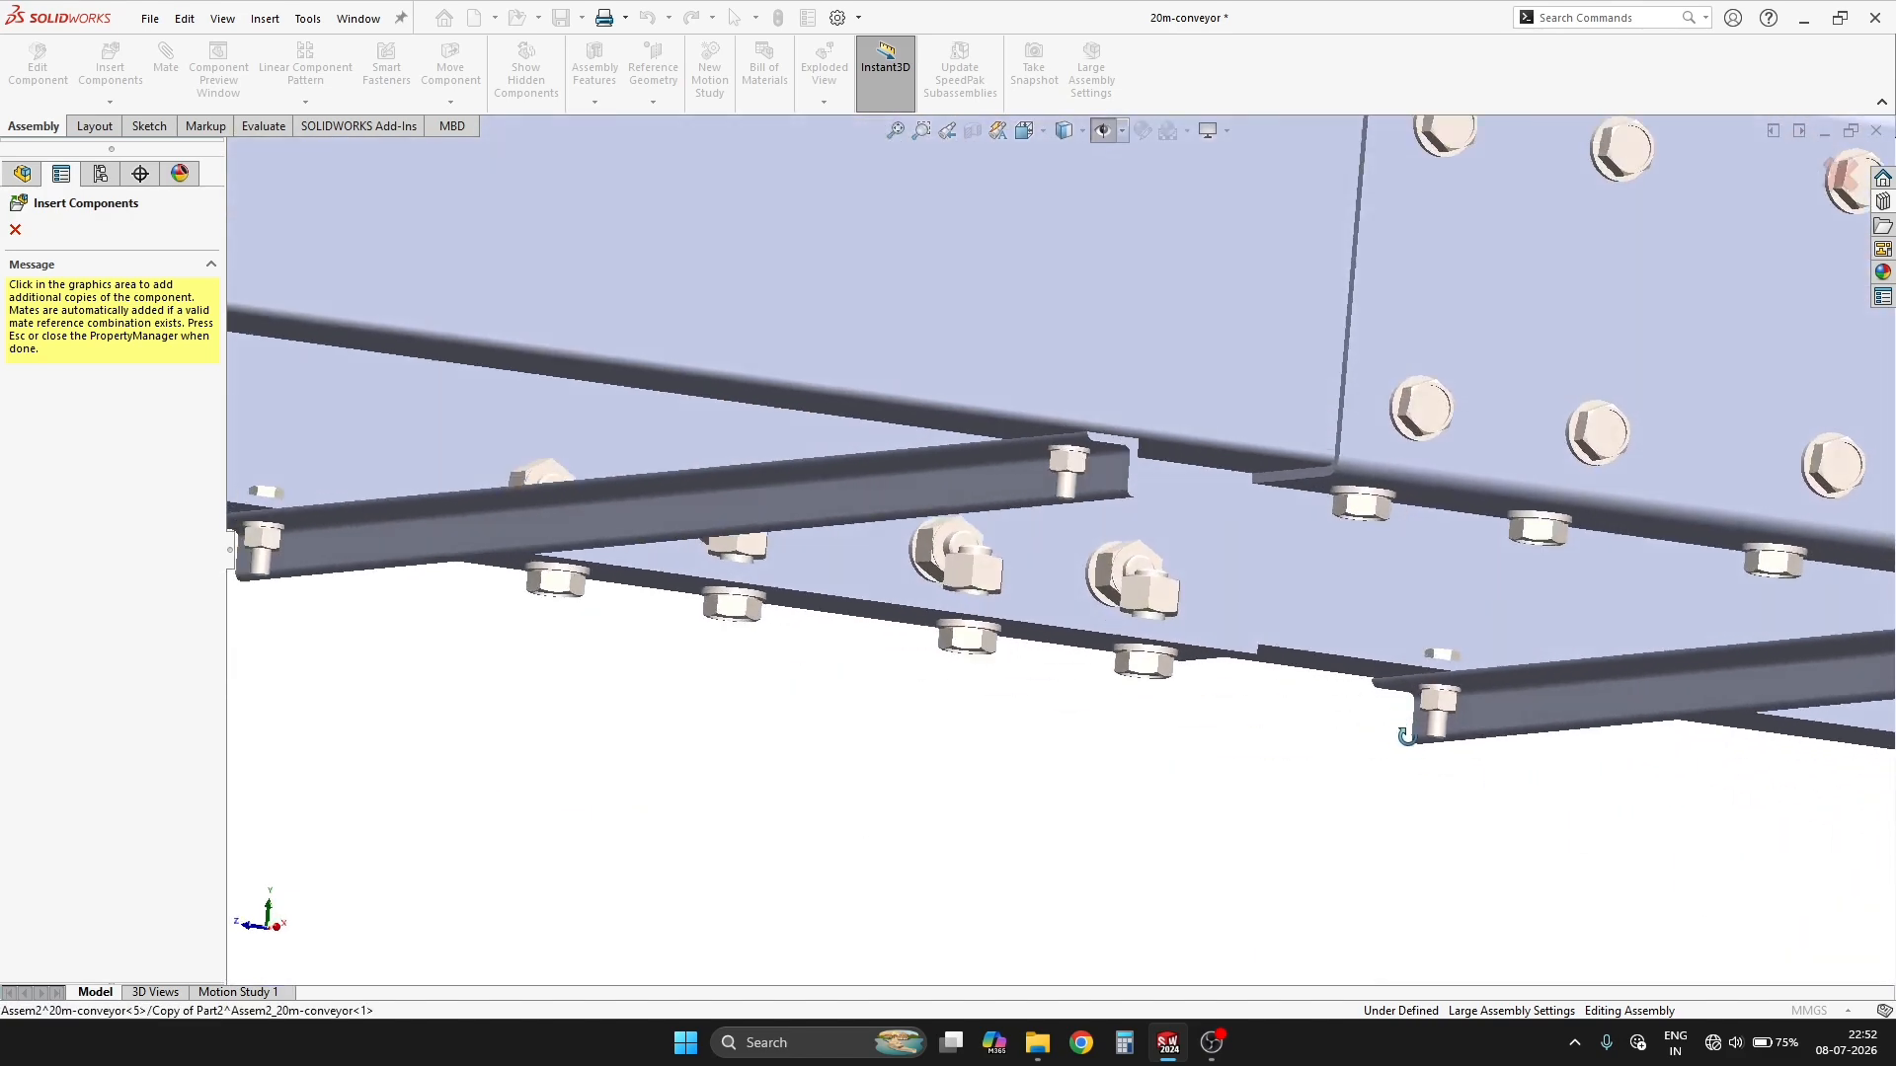
pyautogui.moveTo(1406, 736); pyautogui.dragTo(1734, 534, button='middle')
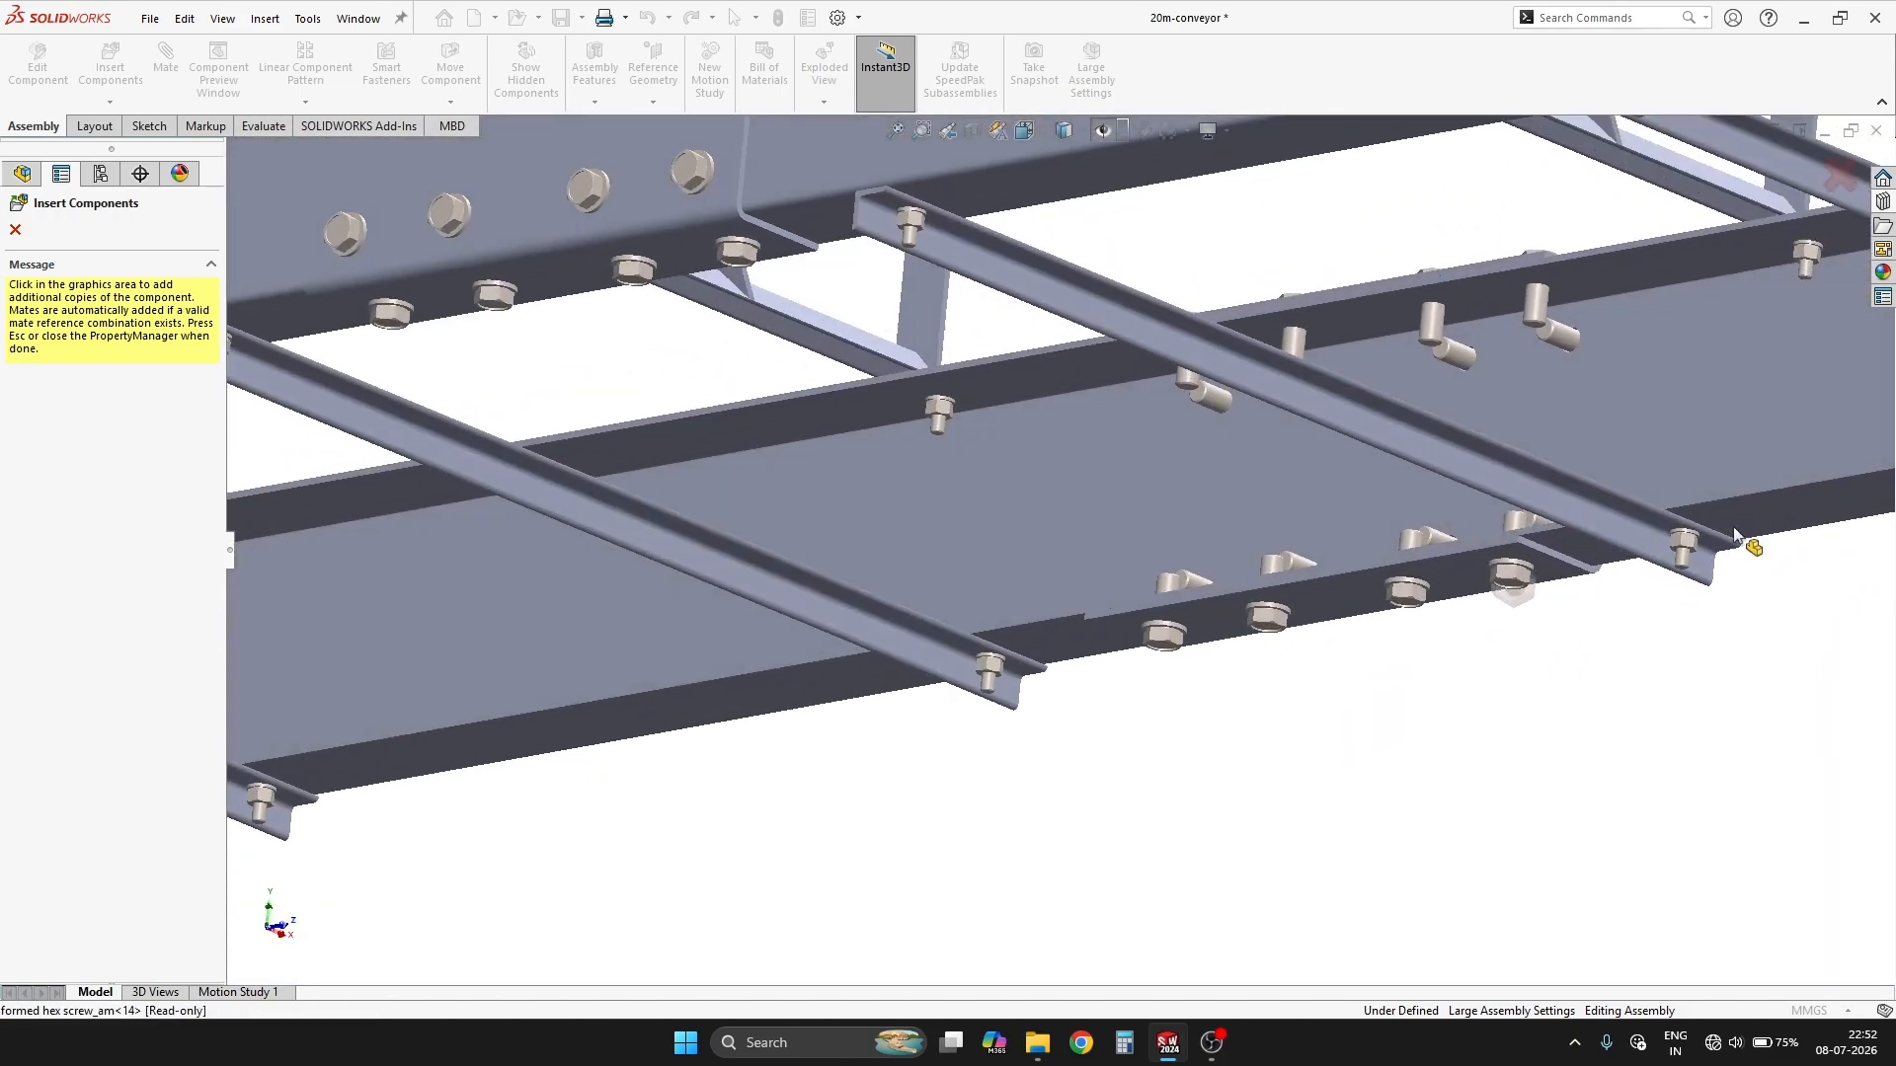
pyautogui.scroll(-10, 1424, 535)
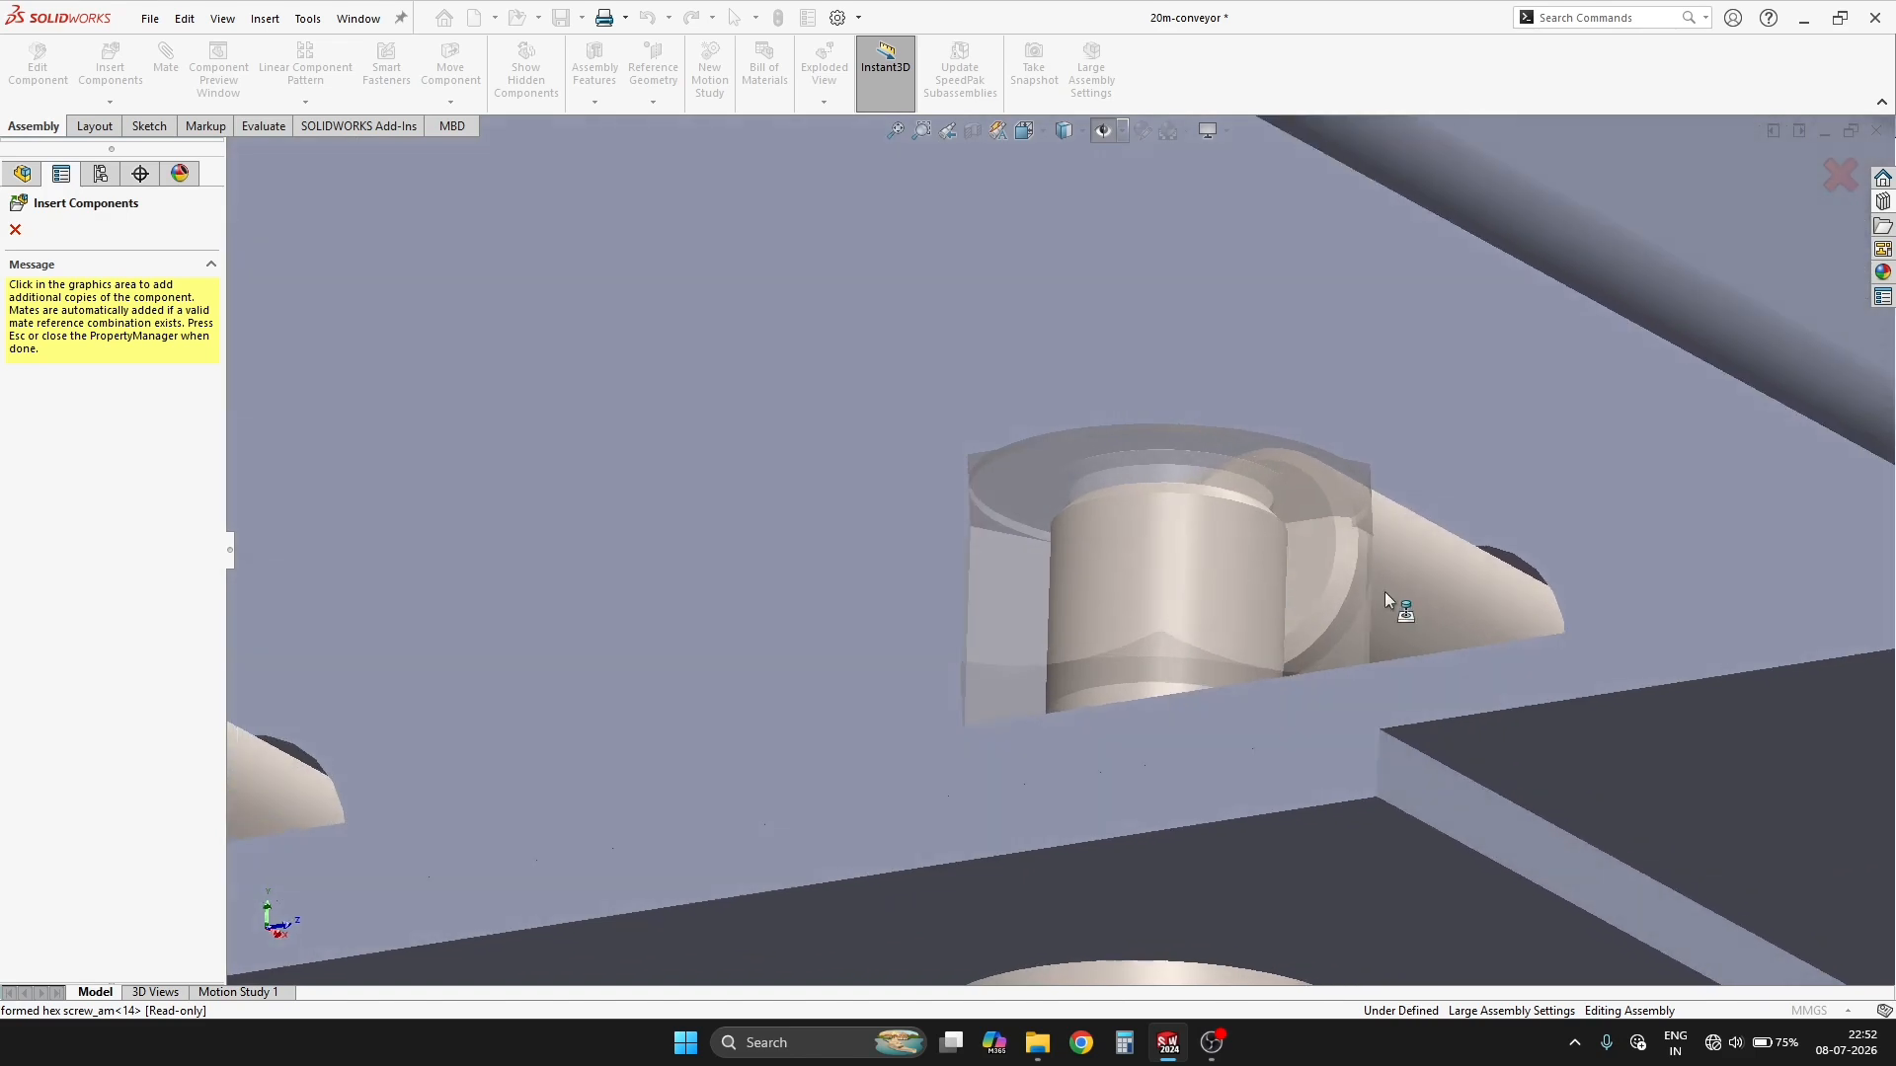
pyautogui.click(1471, 589)
pyautogui.click(1206, 642)
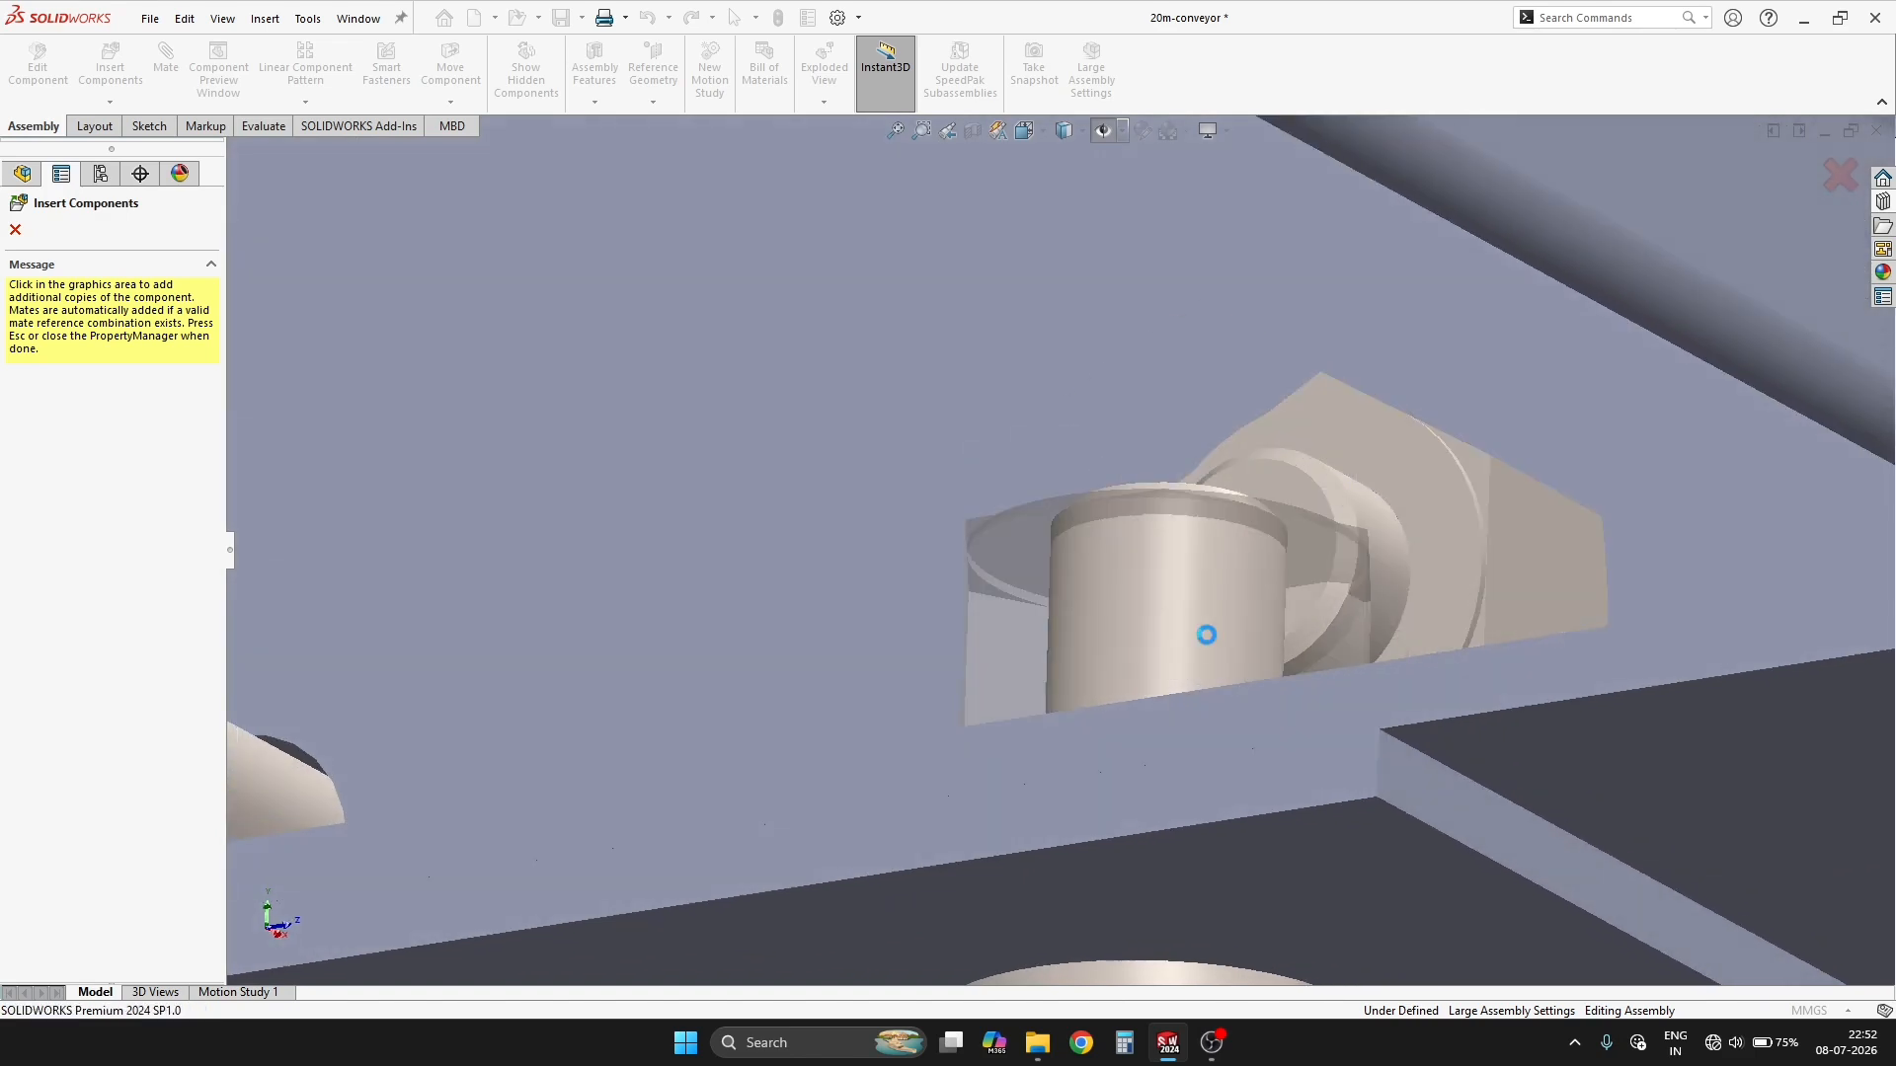
pyautogui.scroll(5, 683, 660)
pyautogui.scroll(-5, 669, 650)
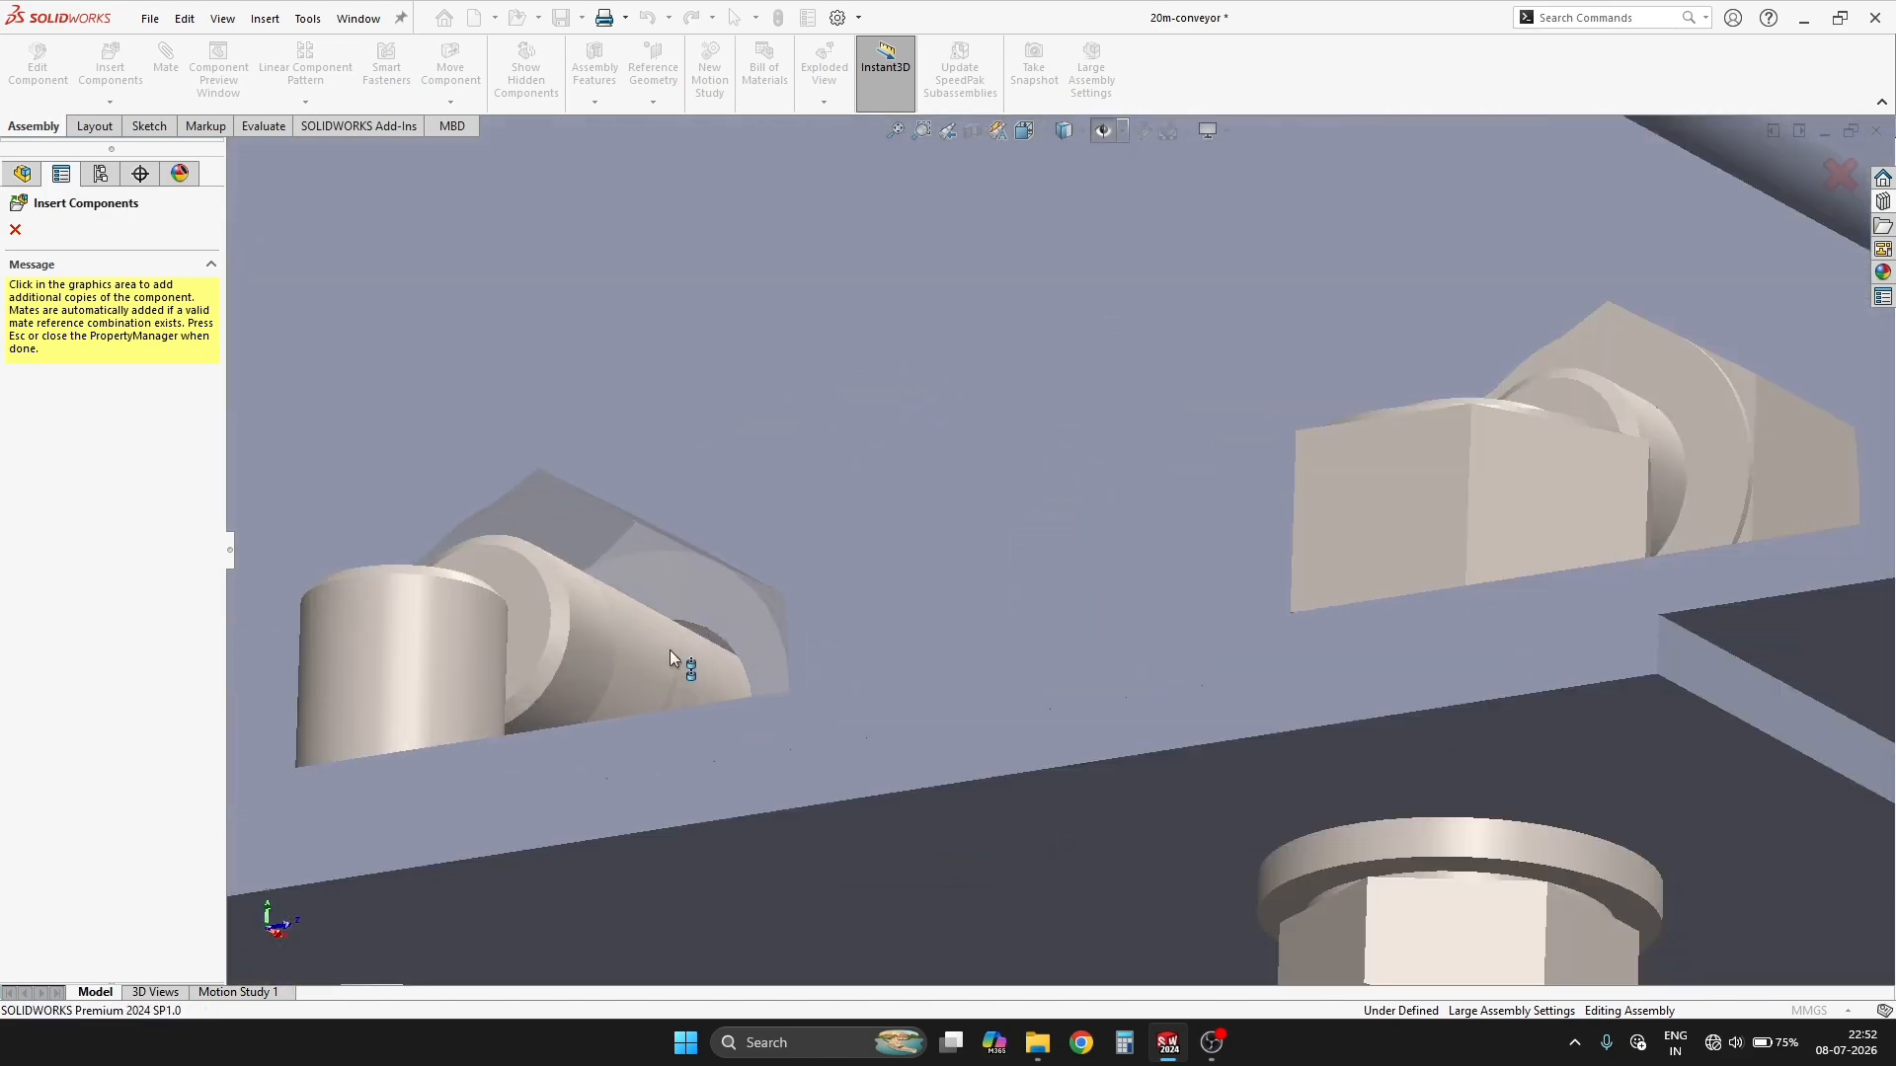
pyautogui.click(701, 657)
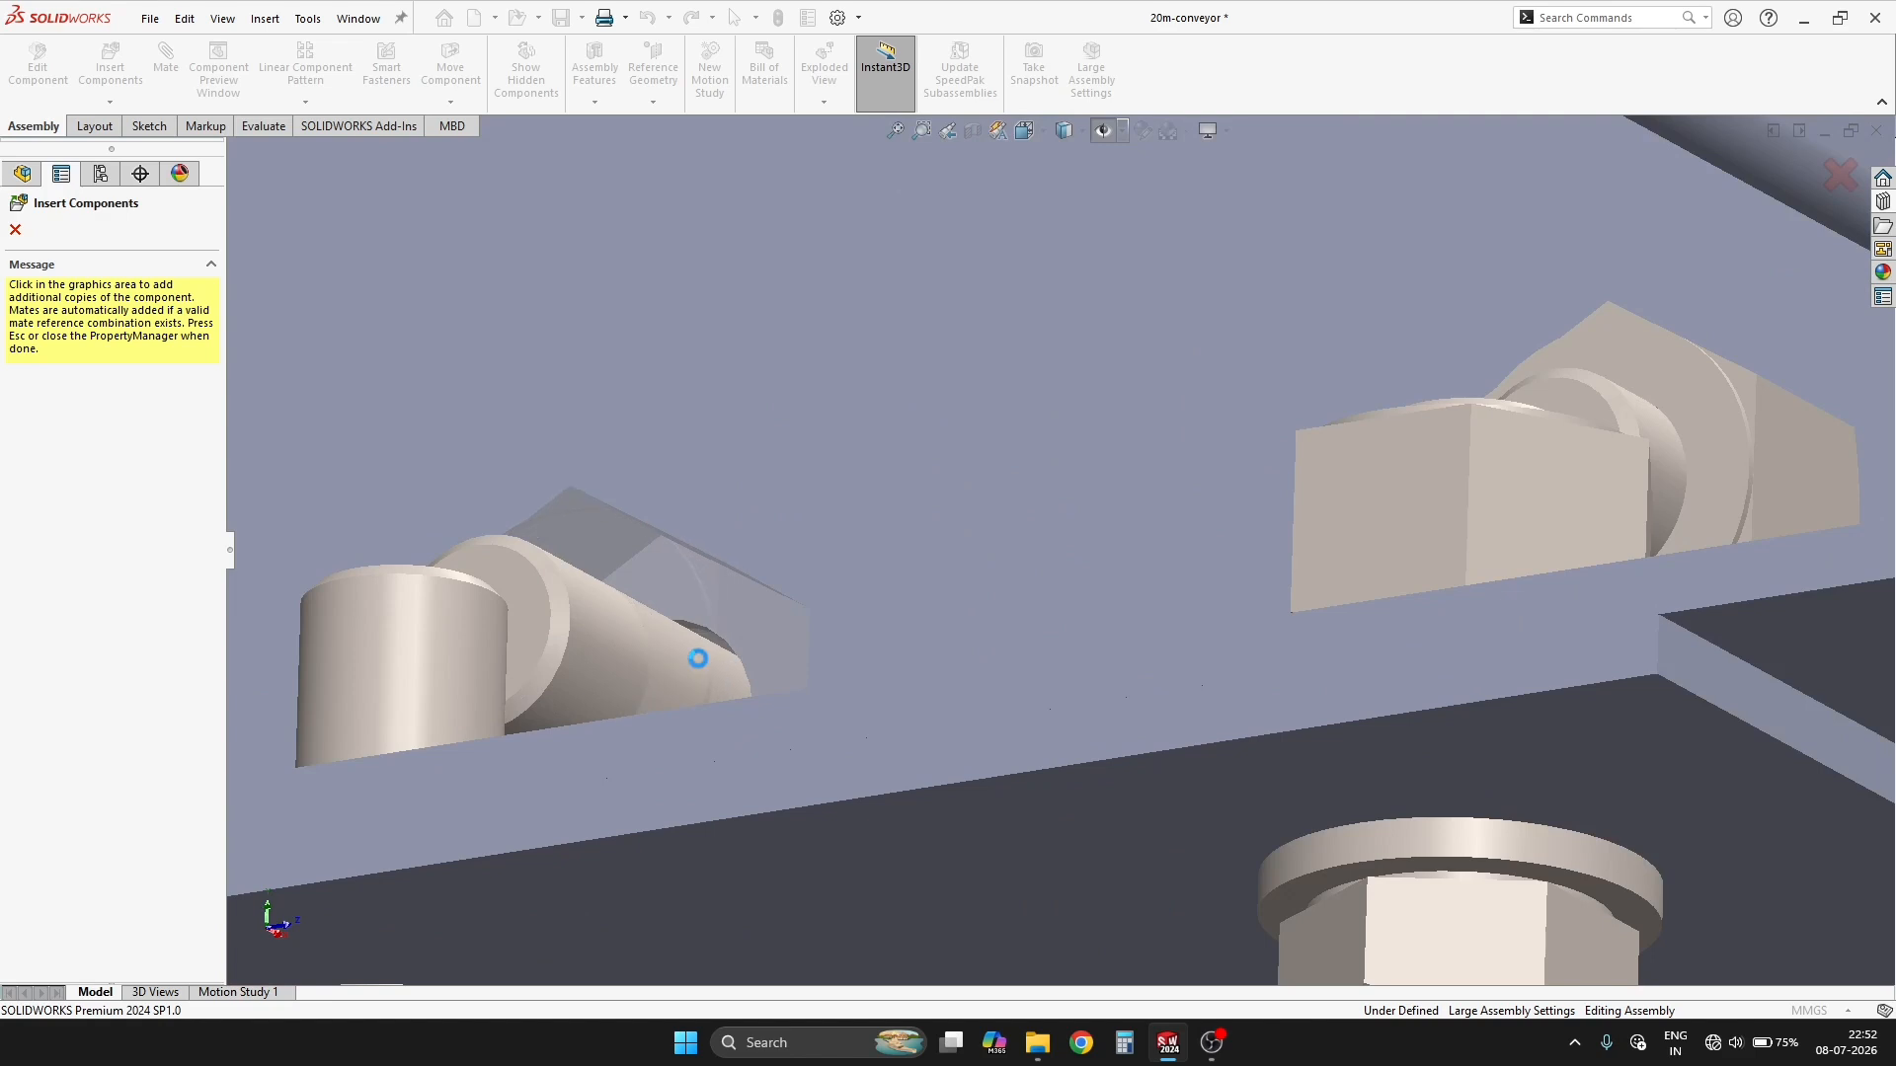
pyautogui.click(430, 685)
# Add M20 heavy hex nuts to the remaining two pairs of lower web and bottom-flange screws inside the same splice.
pyautogui.scroll(5, 593, 662)
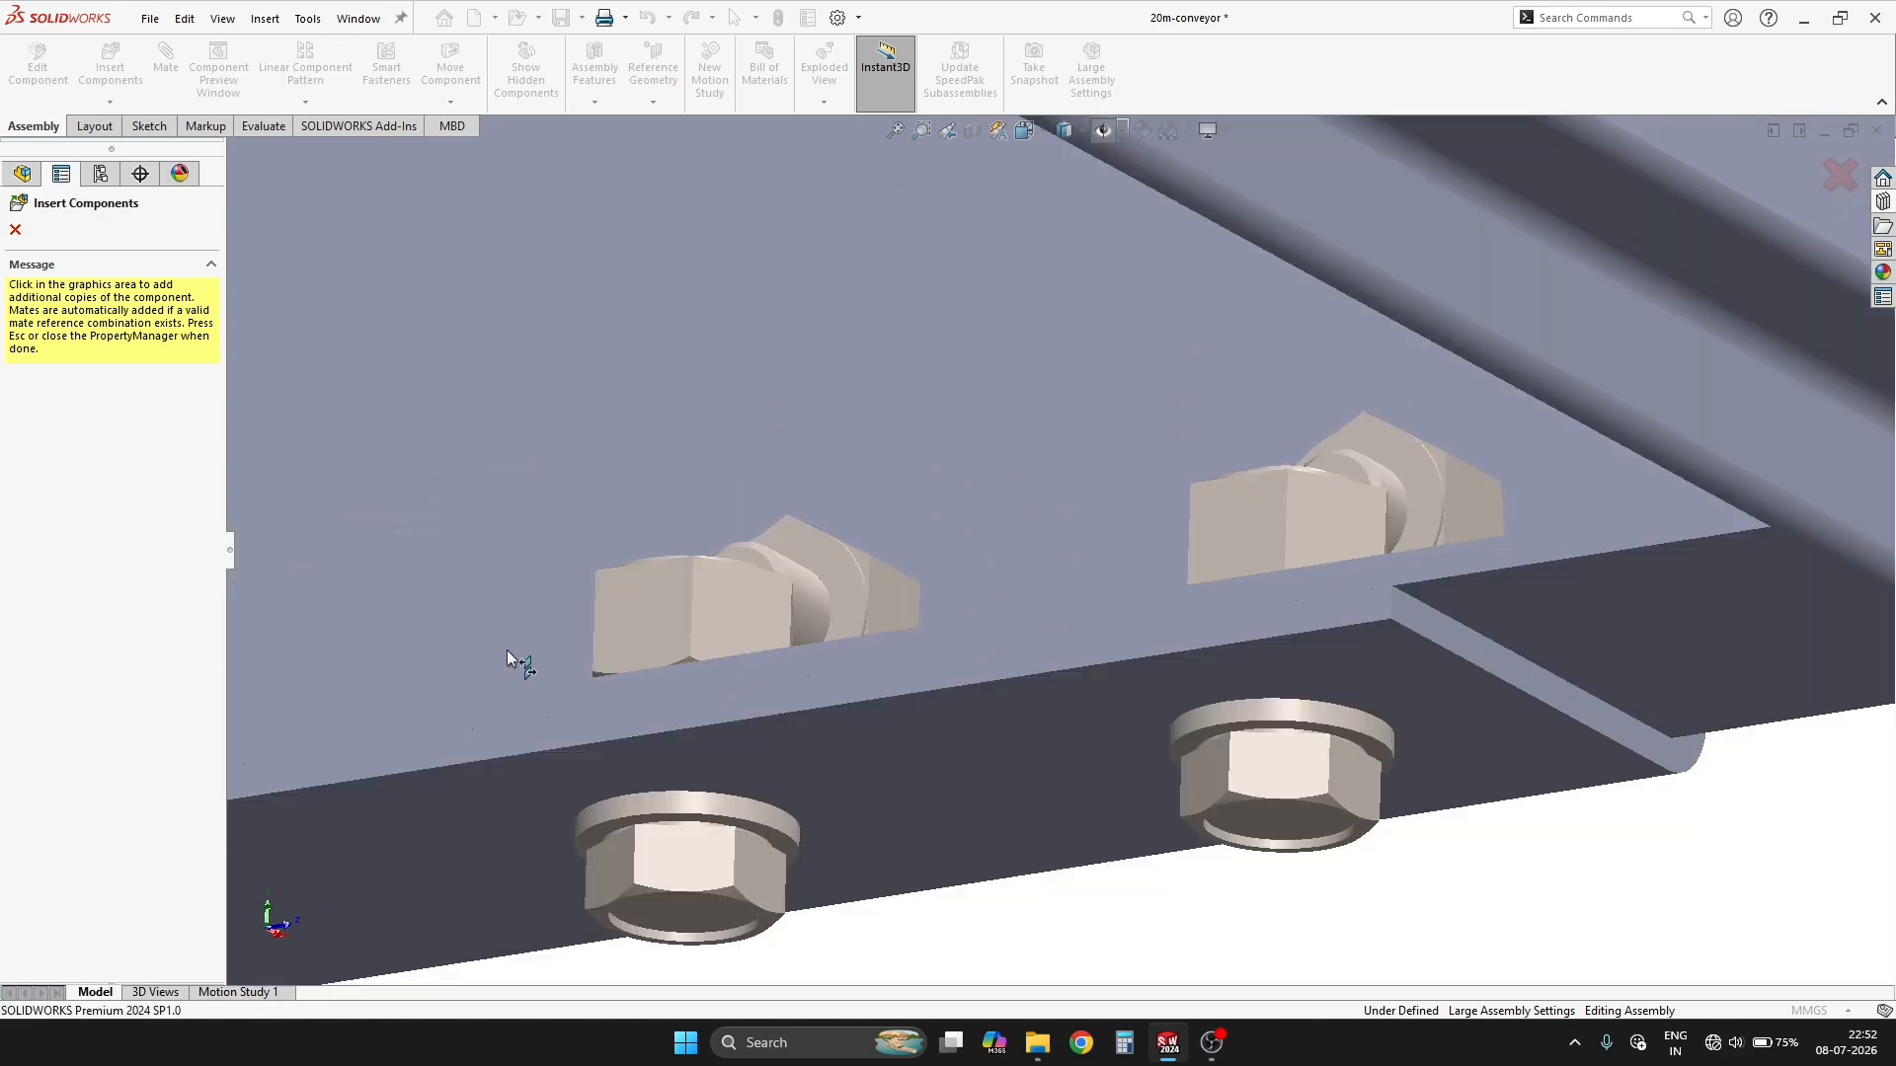
pyautogui.scroll(-3, 533, 659)
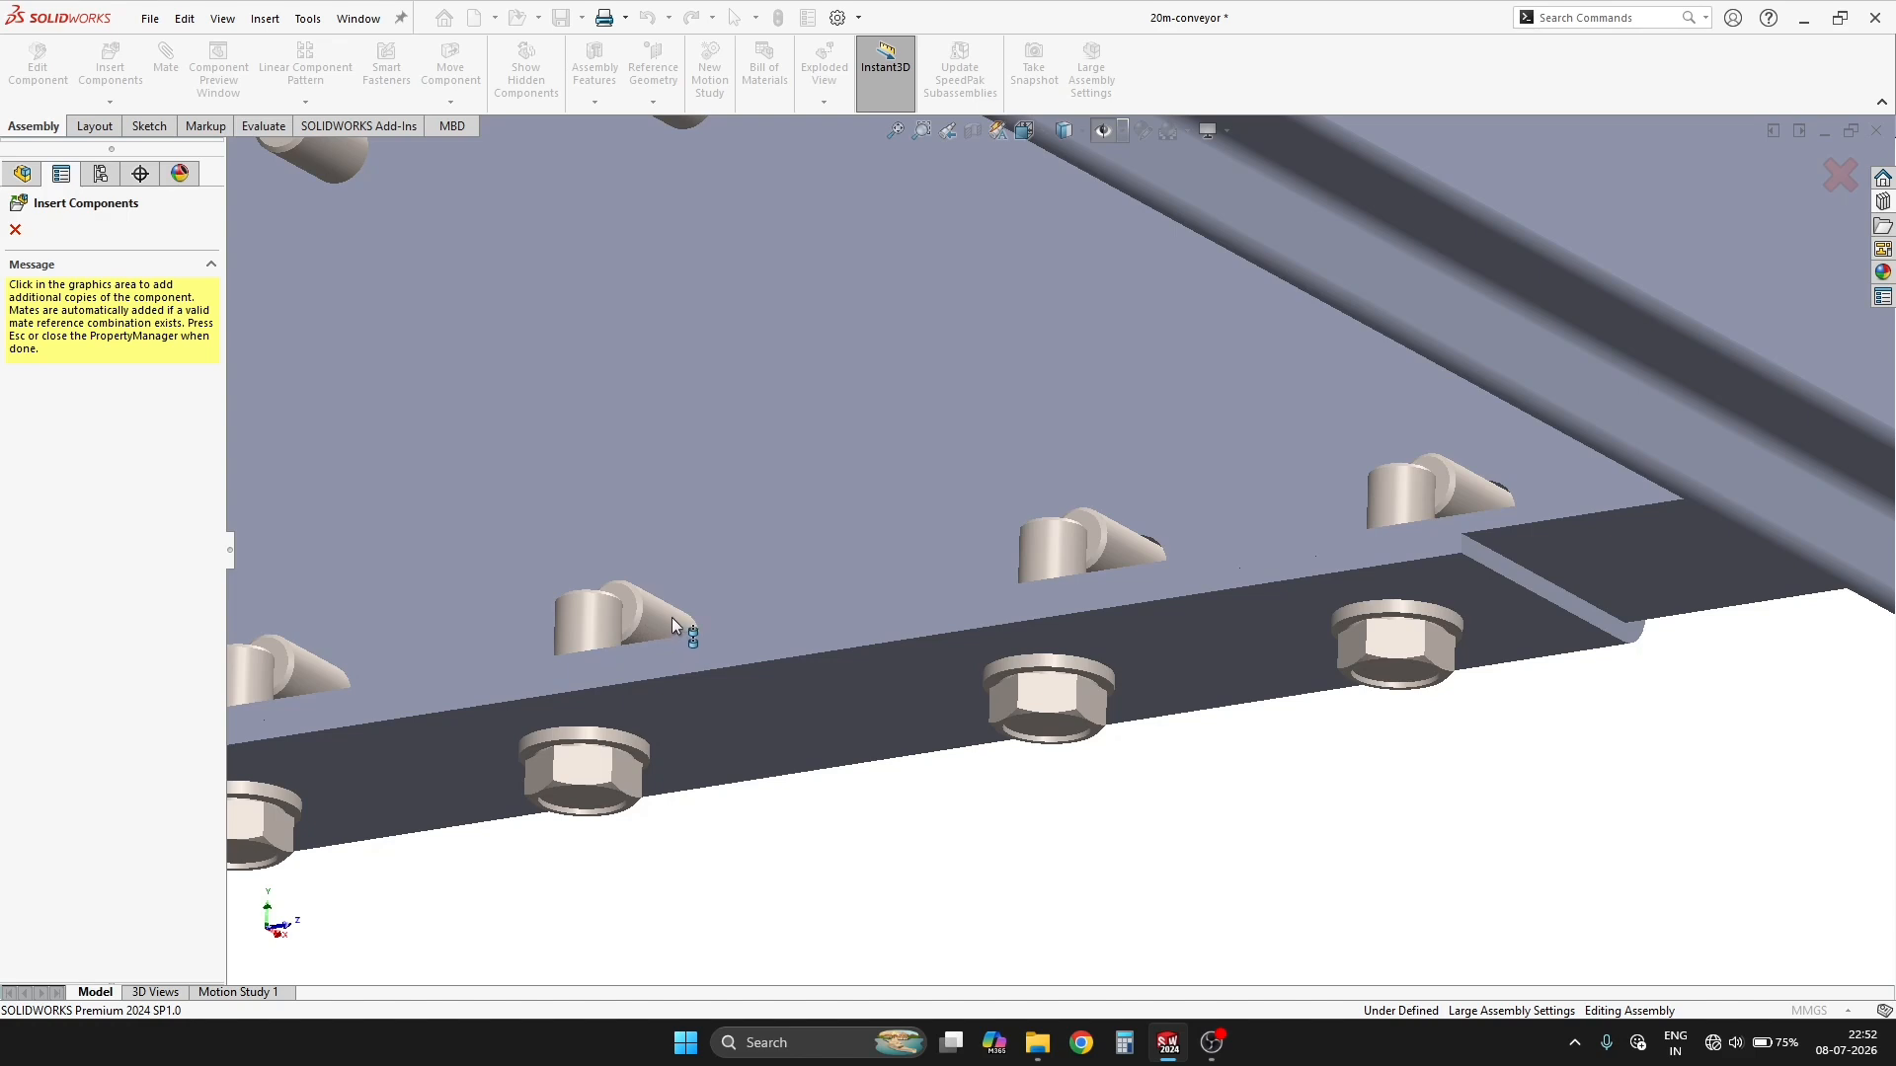
pyautogui.scroll(-5, 681, 617)
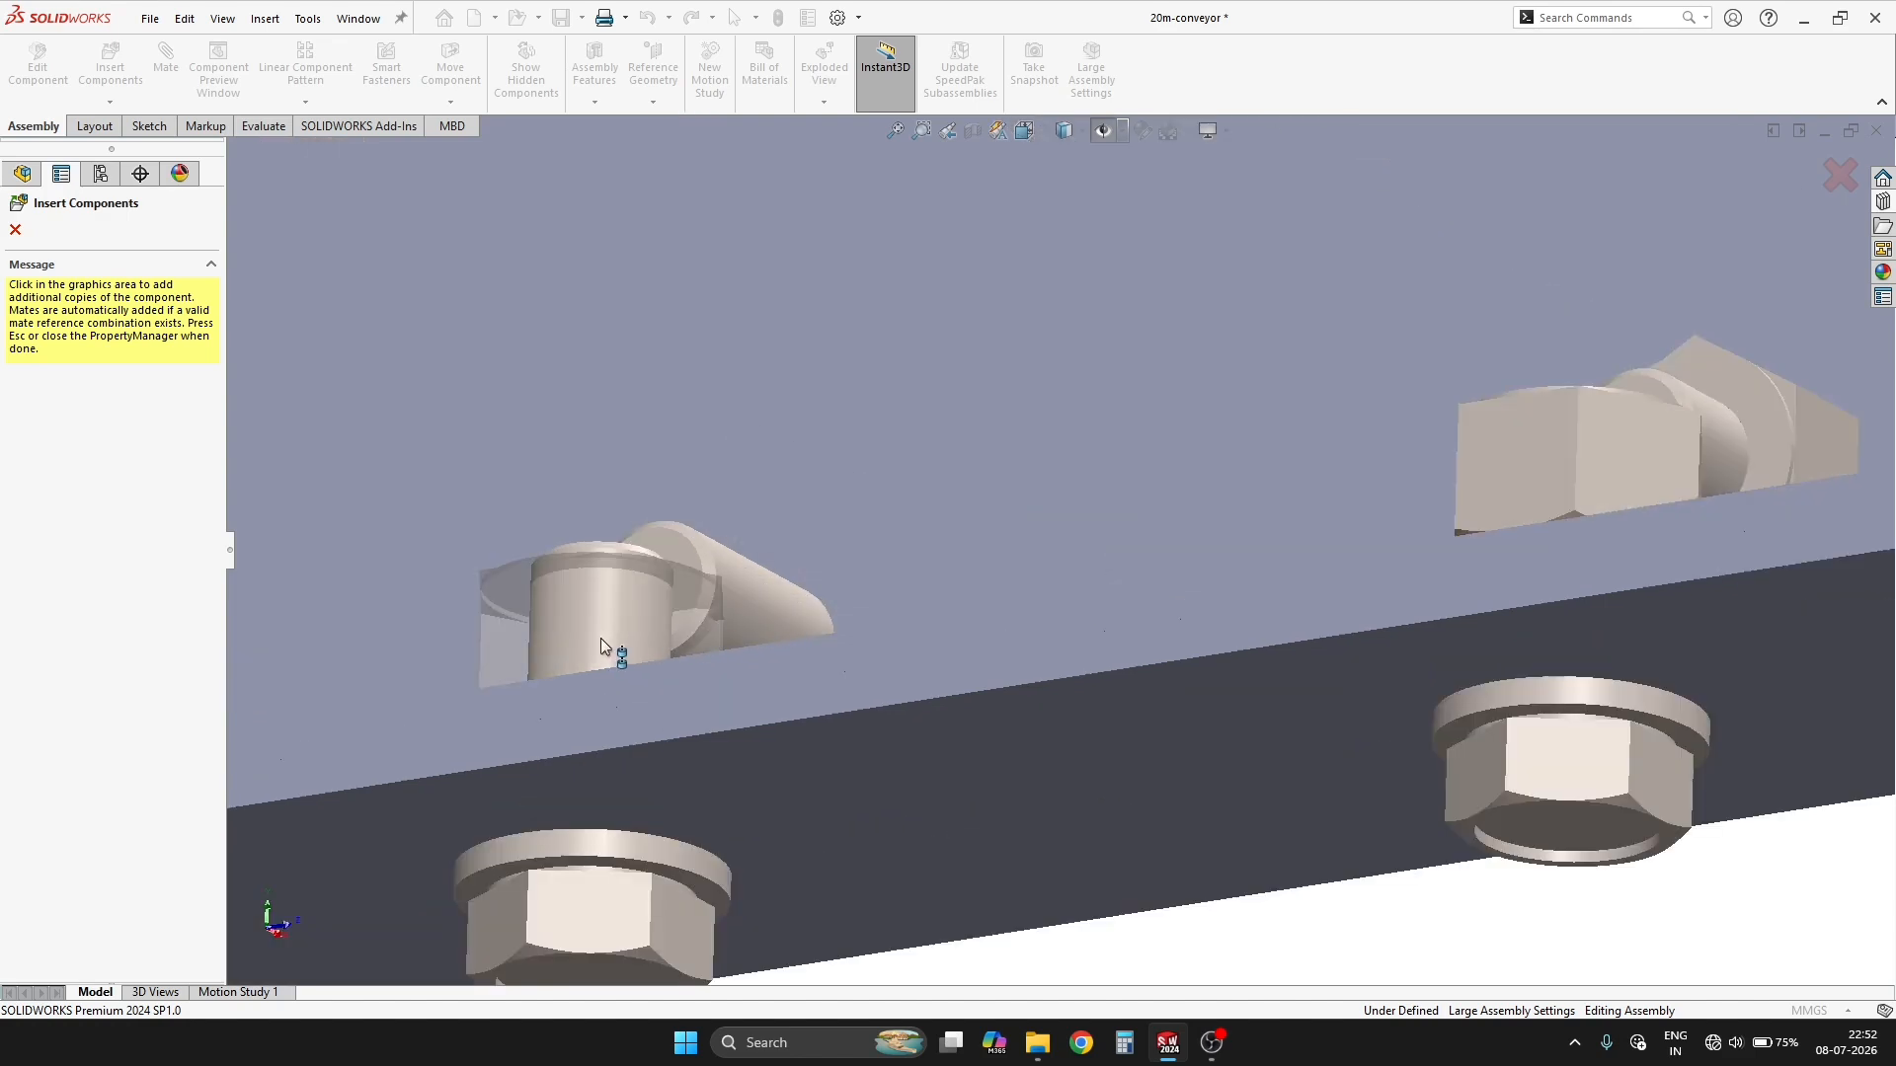
pyautogui.click(797, 613)
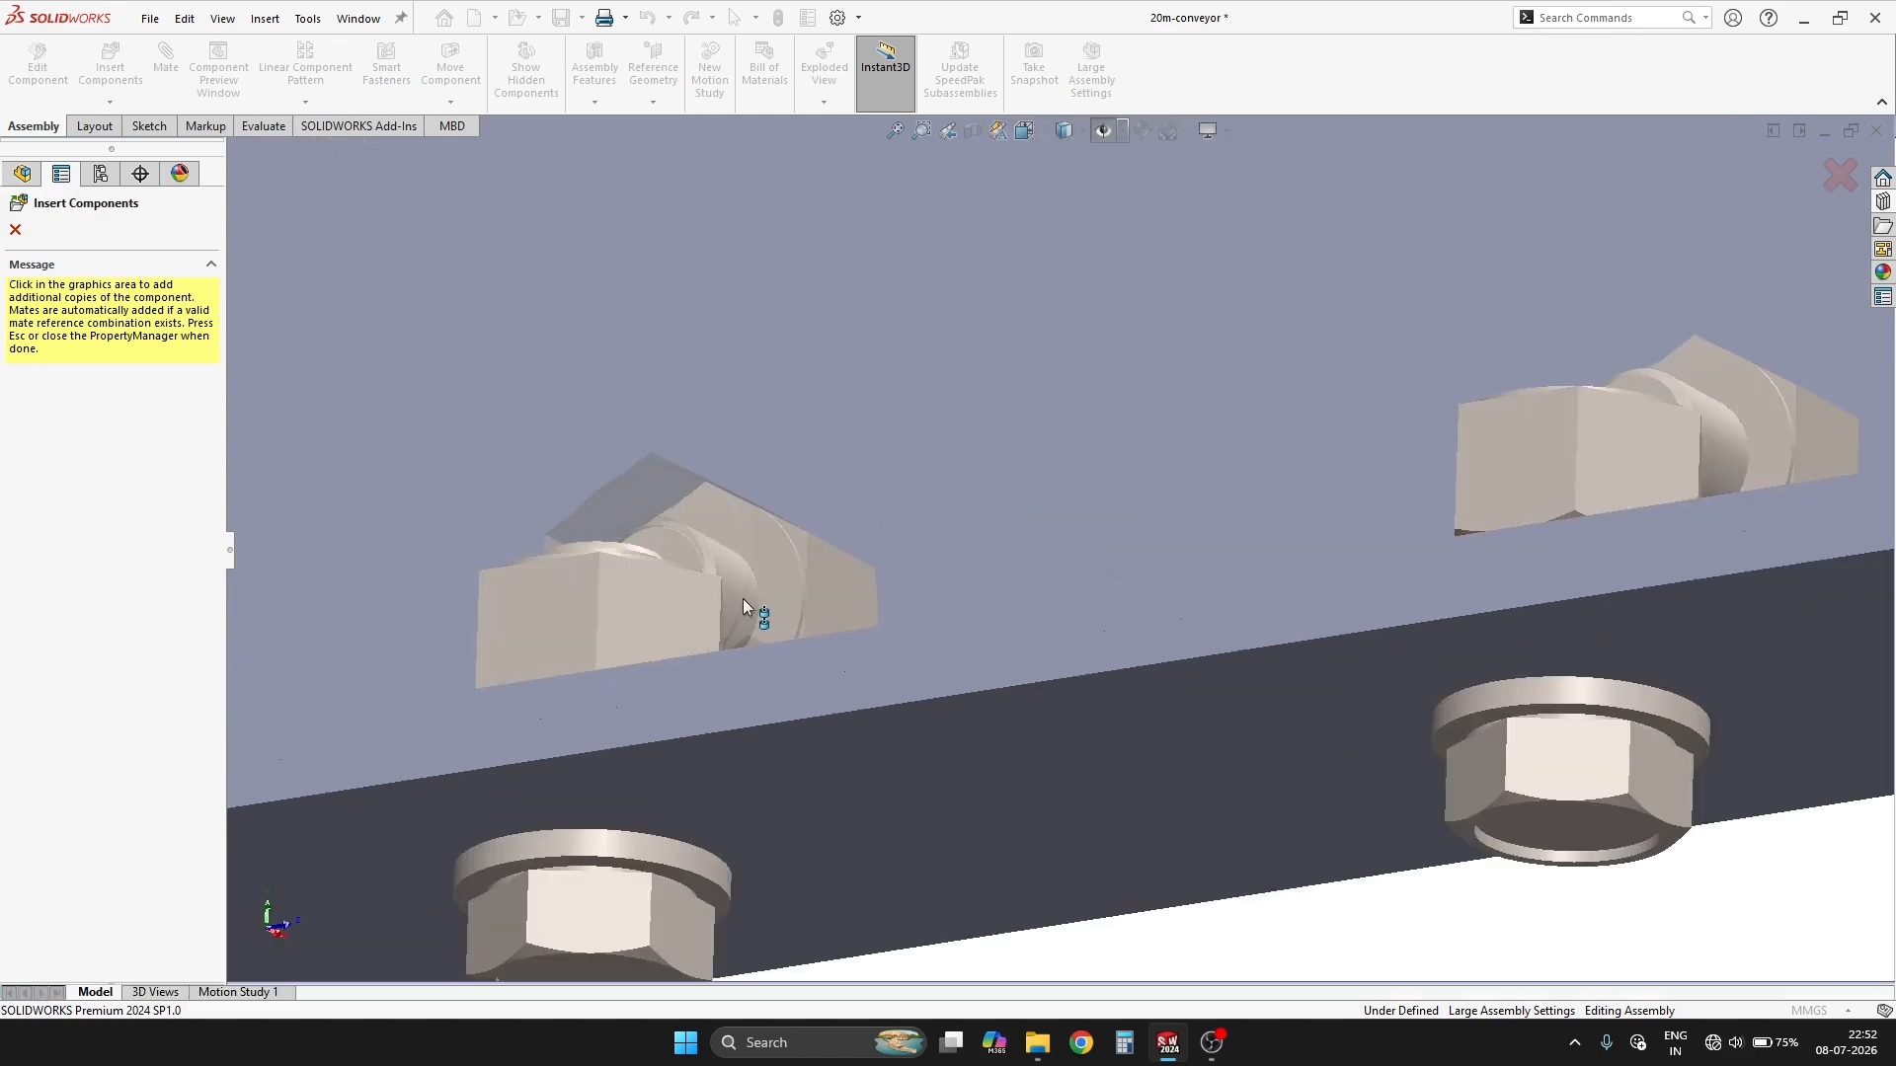
pyautogui.scroll(6, 577, 579)
pyautogui.scroll(-3, 625, 636)
pyautogui.scroll(-2, 625, 636)
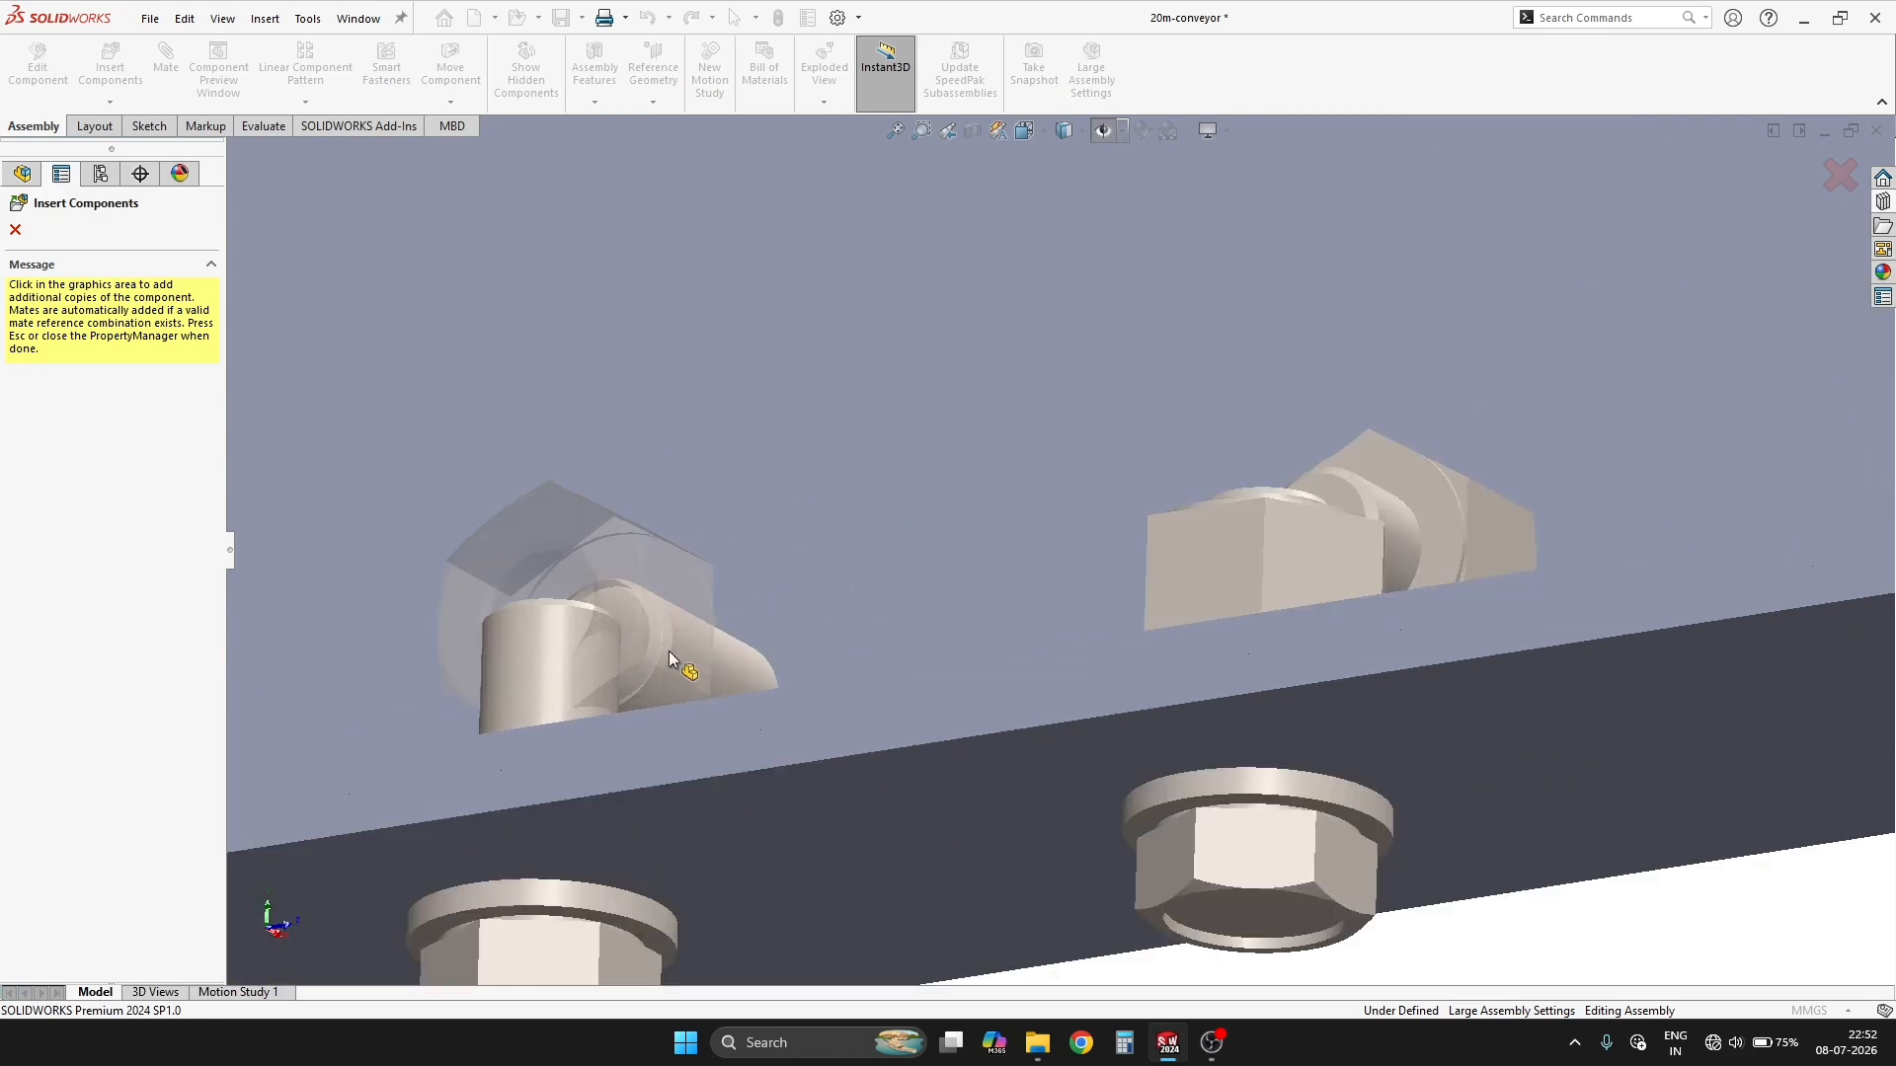
pyautogui.click(729, 669)
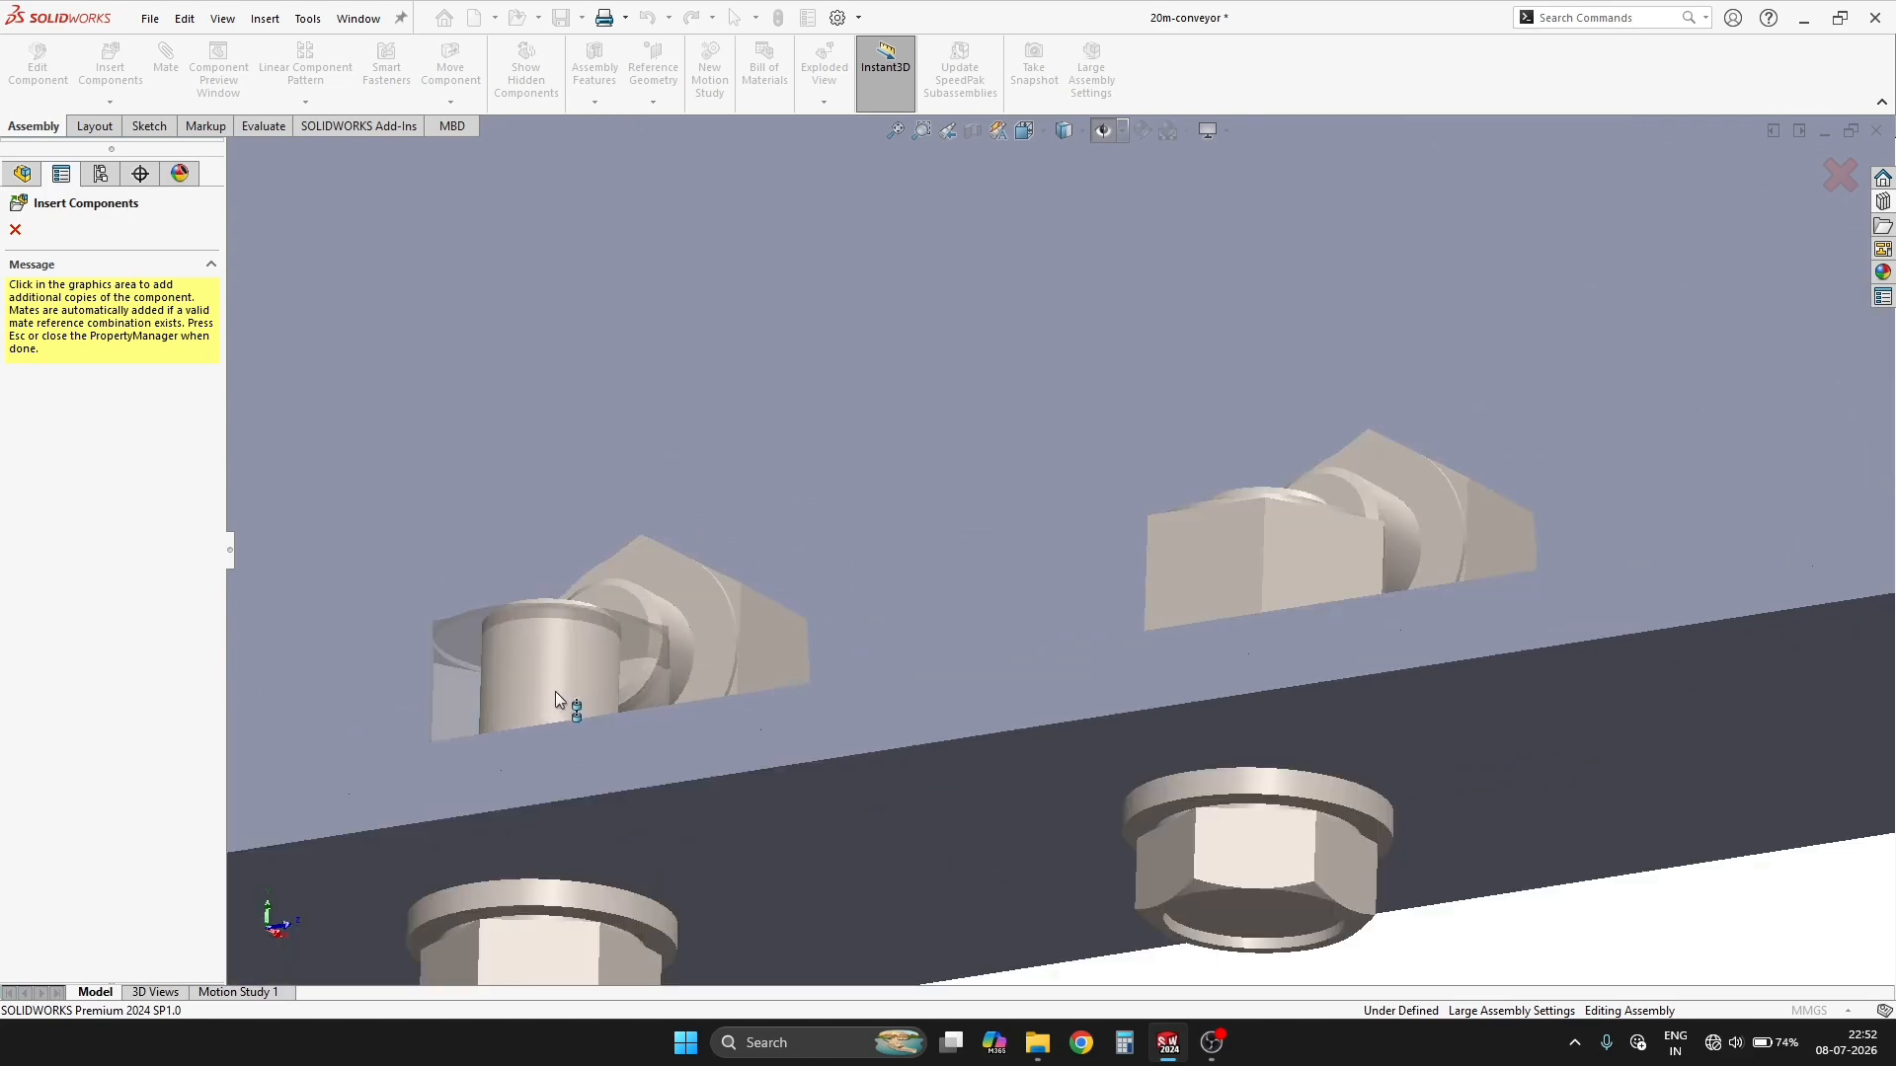
pyautogui.scroll(5, 1170, 555)
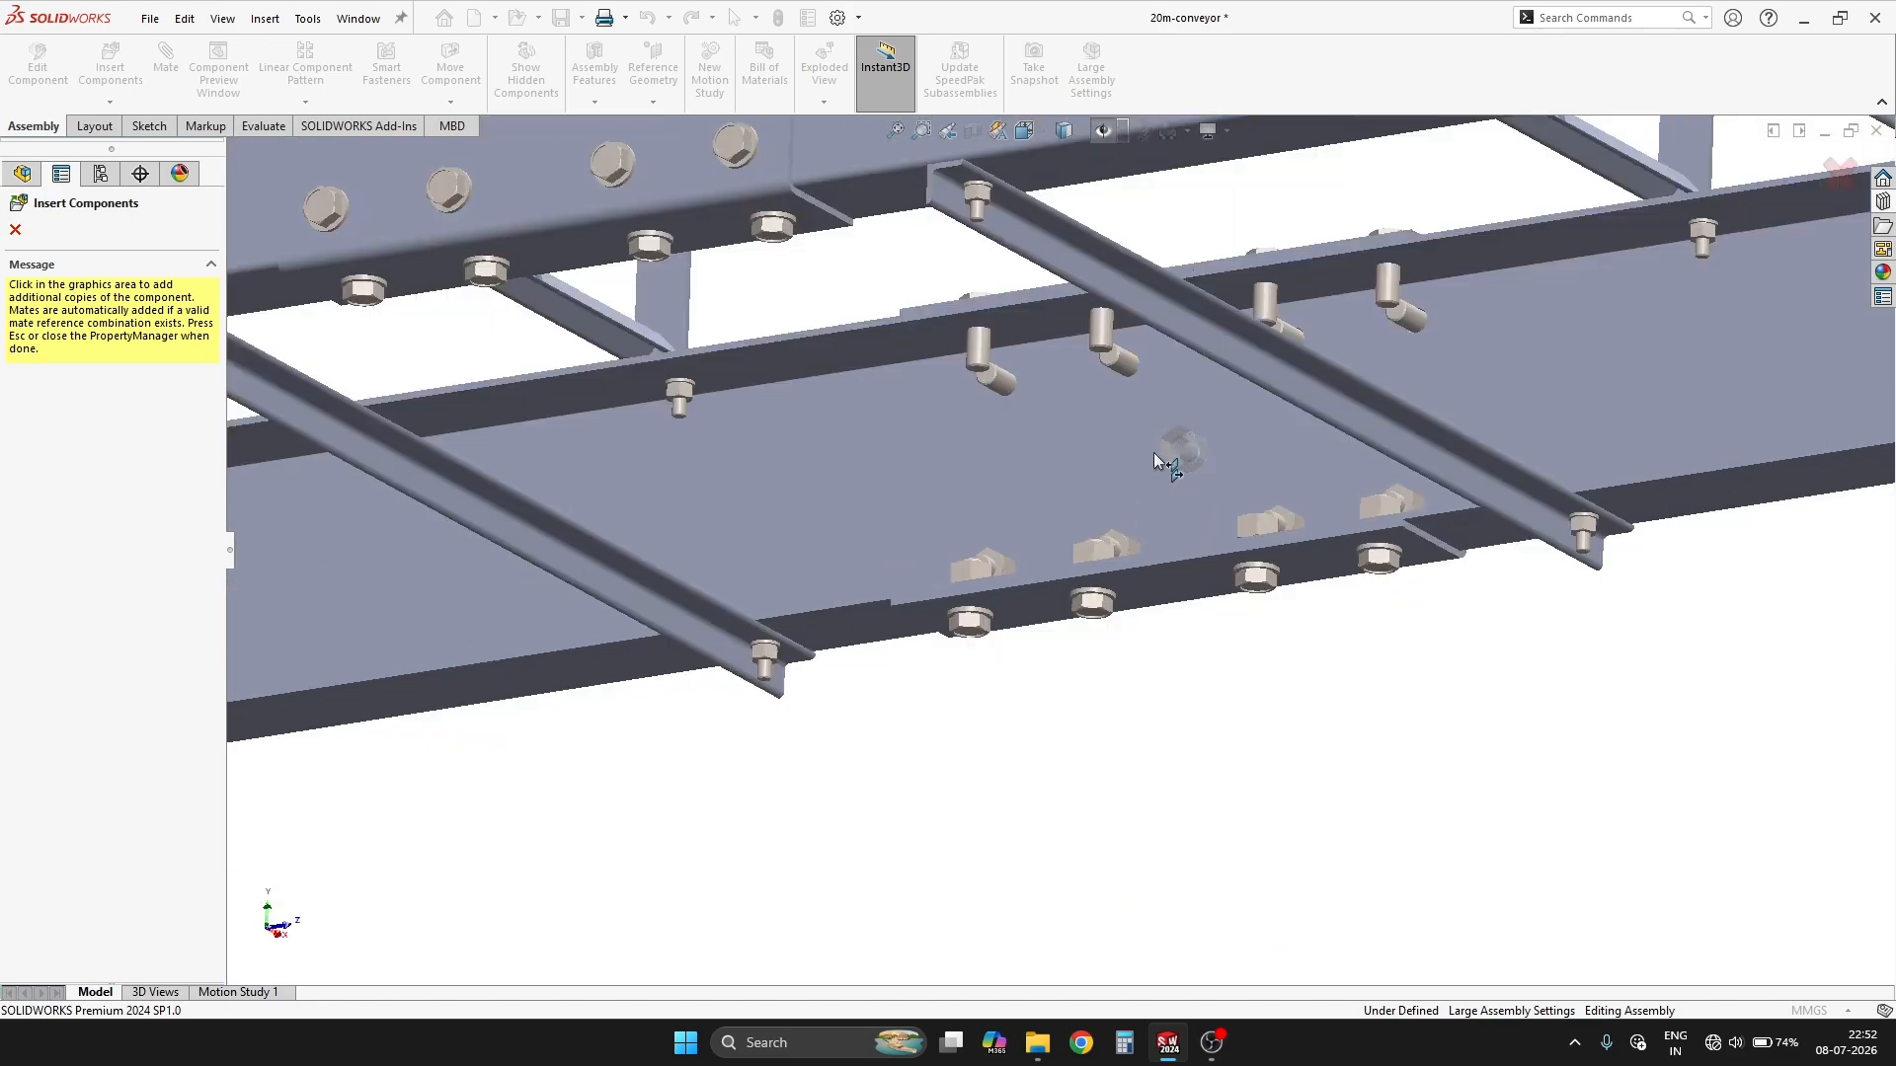
# Place copies of the M20 heavy hex nut on the four upper web screws inside the opposite splice.
pyautogui.scroll(-5, 1154, 452)
pyautogui.click(960, 385)
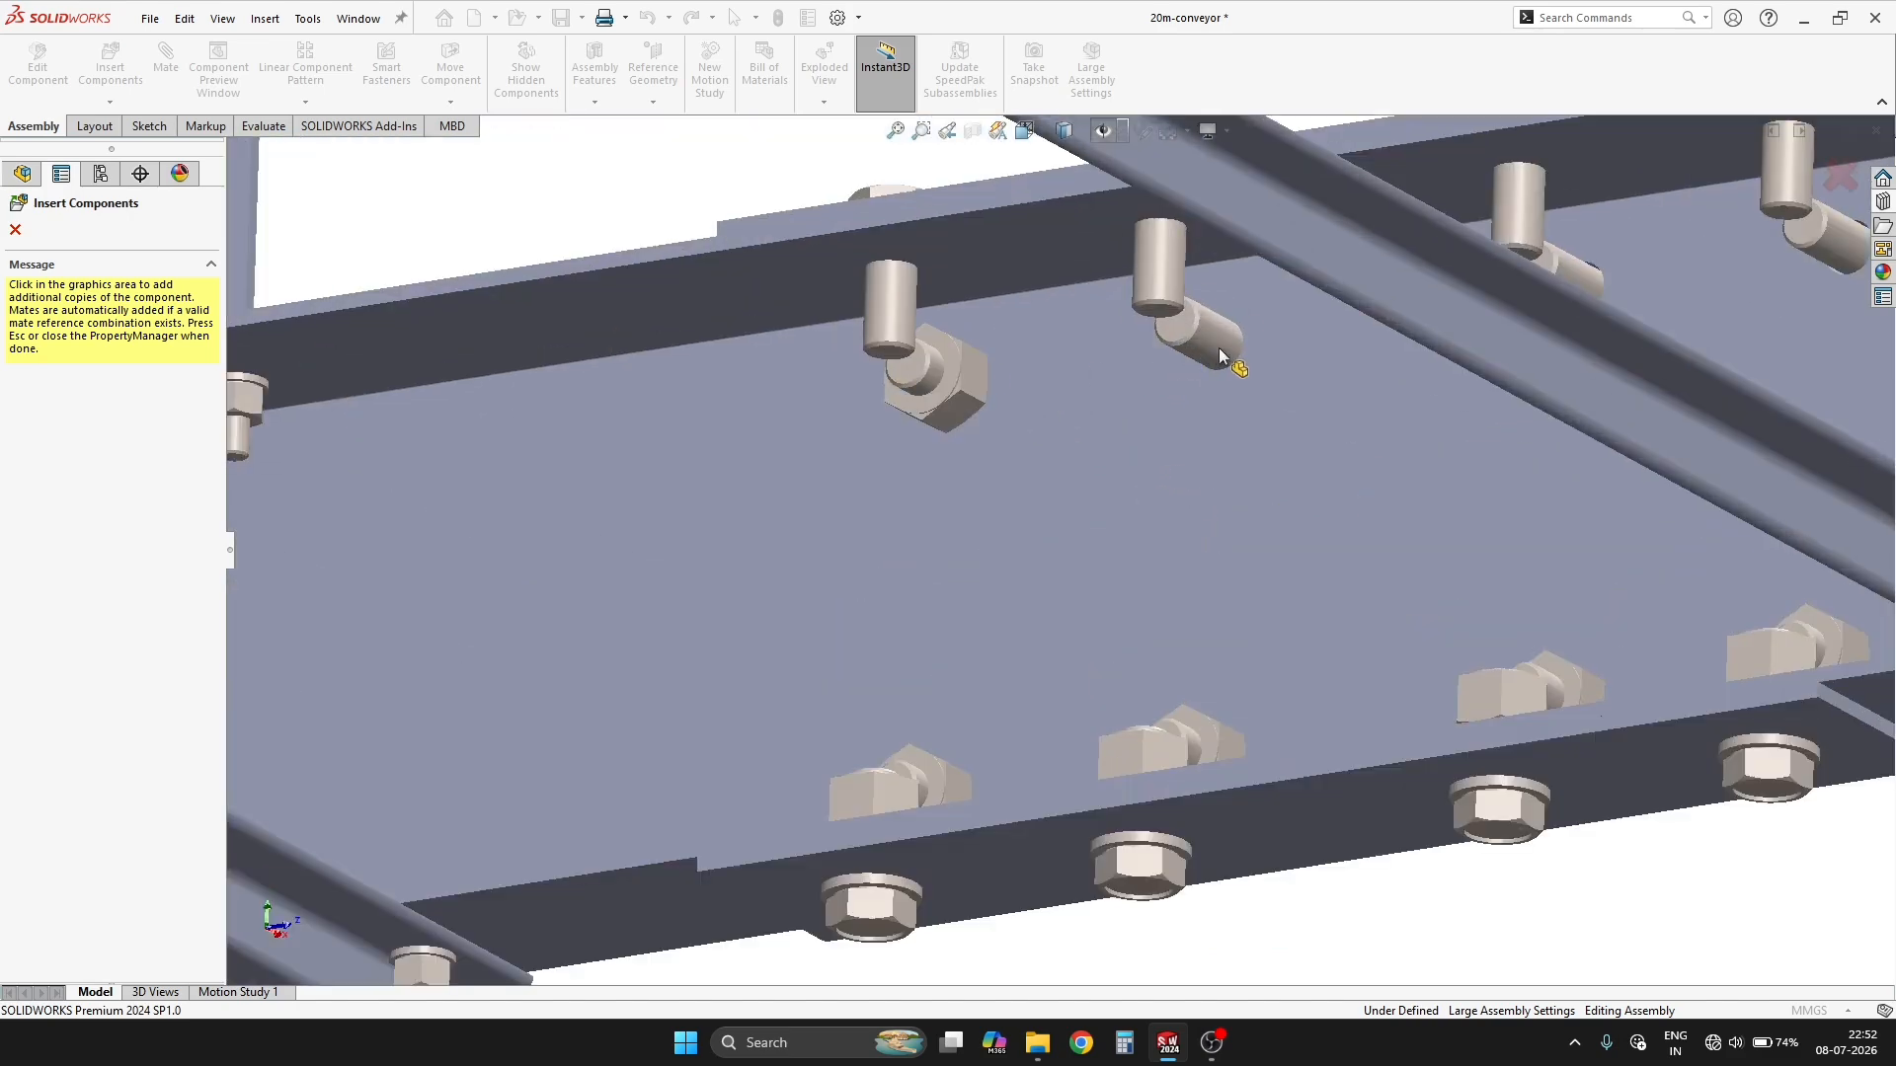
pyautogui.click(1585, 277)
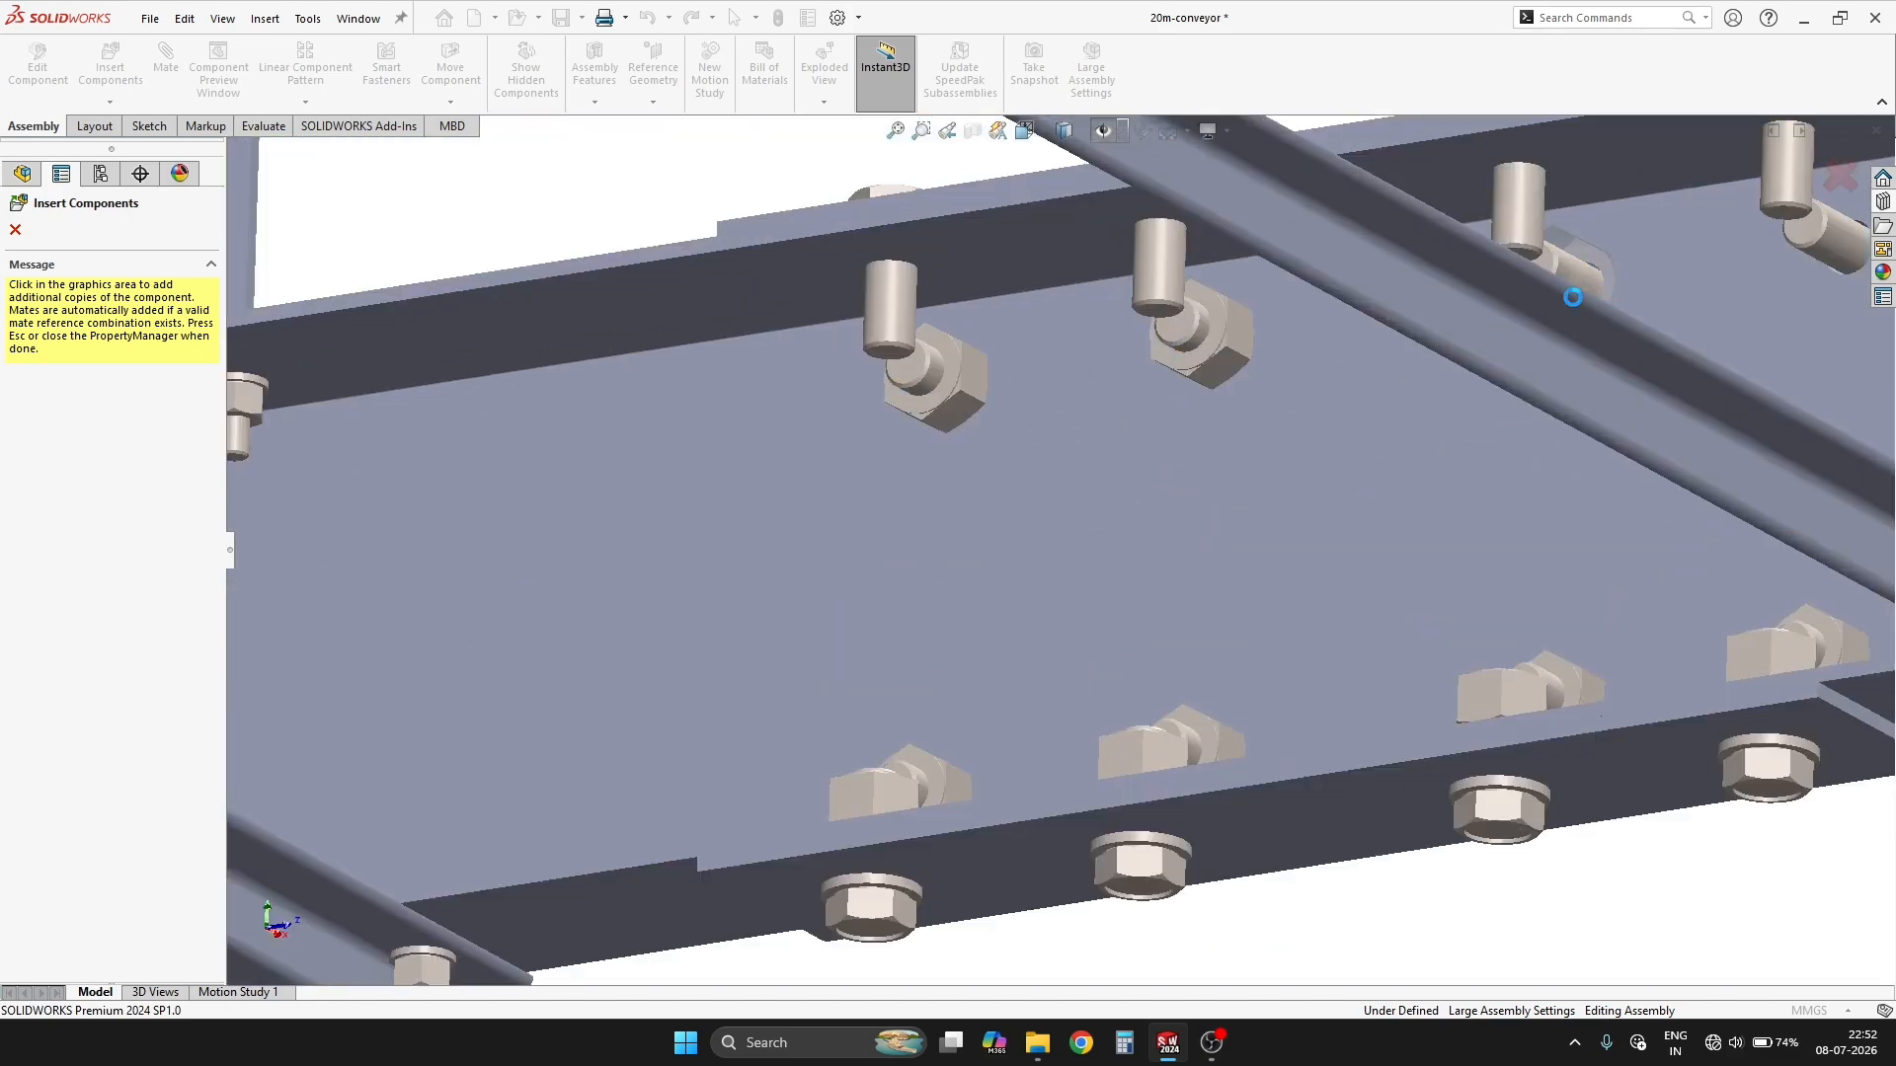
pyautogui.scroll(3, 1581, 332)
pyautogui.scroll(-4, 1481, 389)
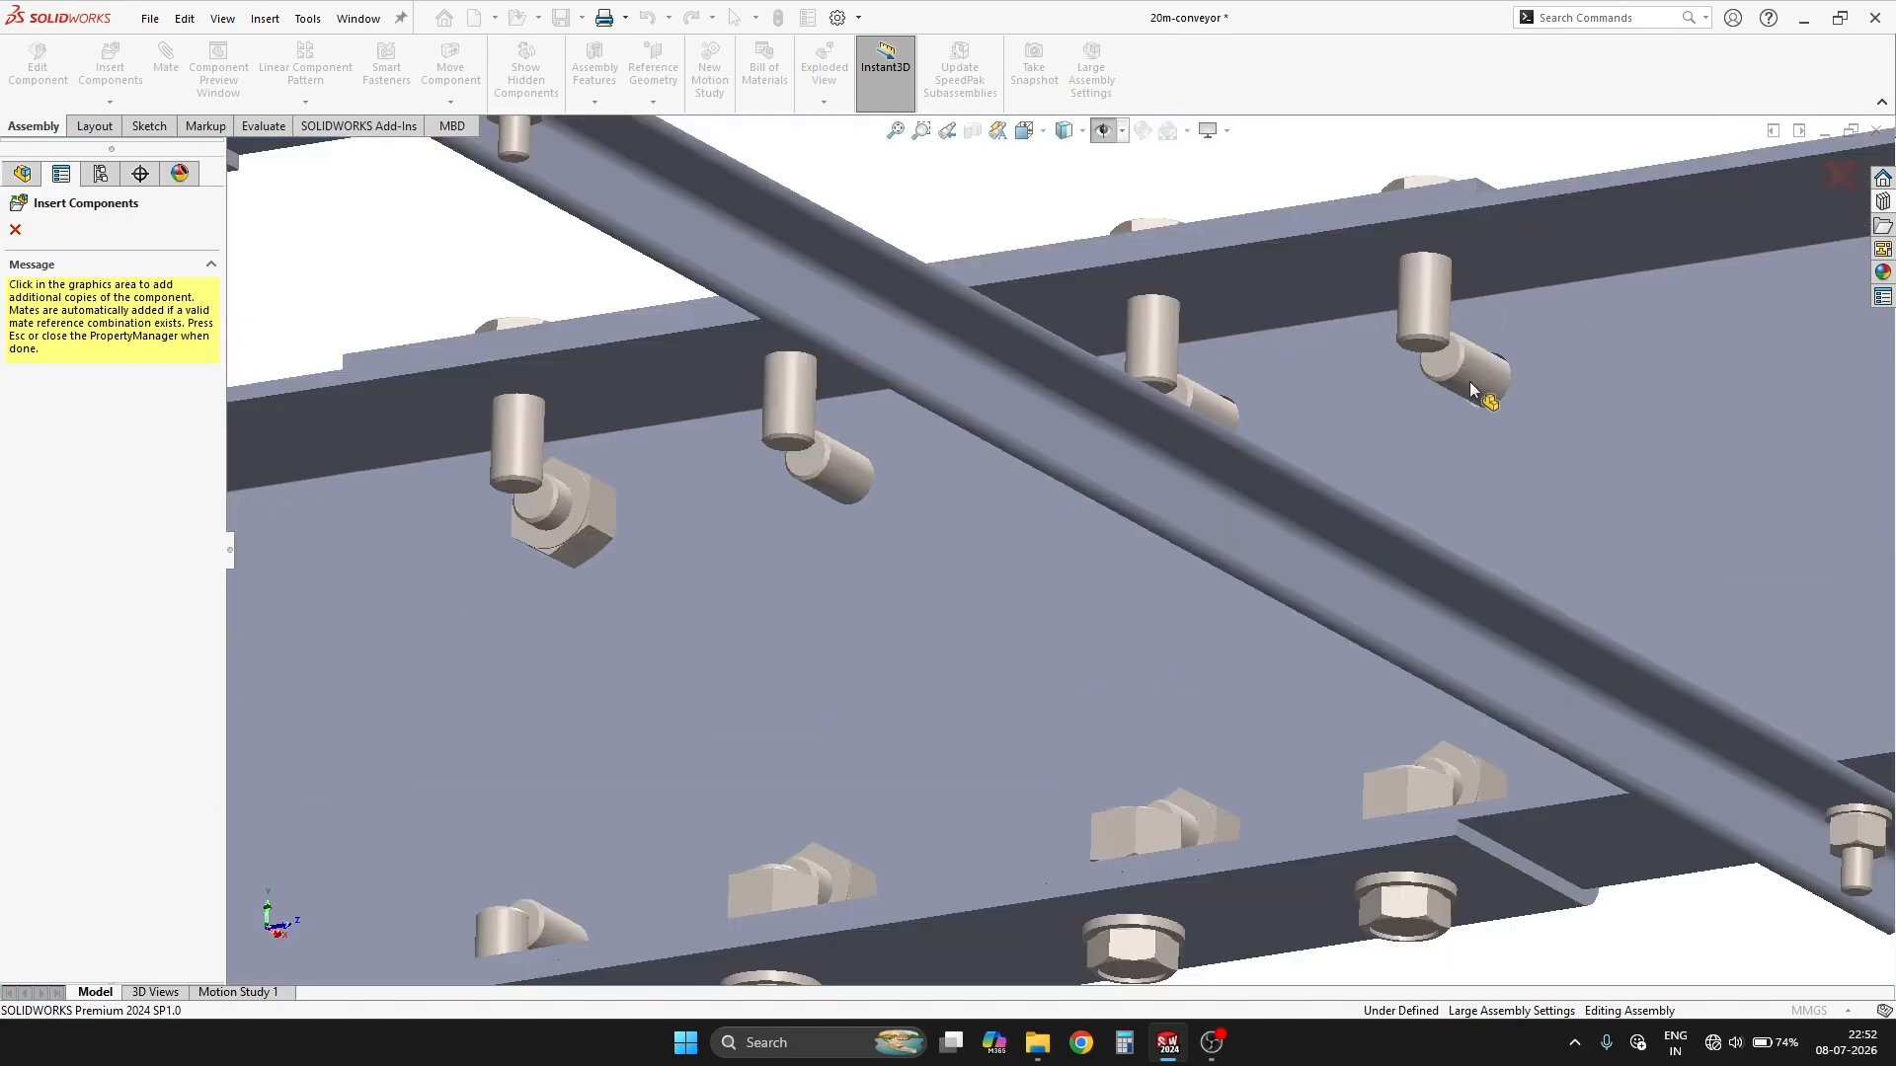
pyautogui.click(1491, 381)
# Place M20 heavy hex nuts on the four top-flange screws of the opposite splice and end the nut insertion.
pyautogui.click(1430, 280)
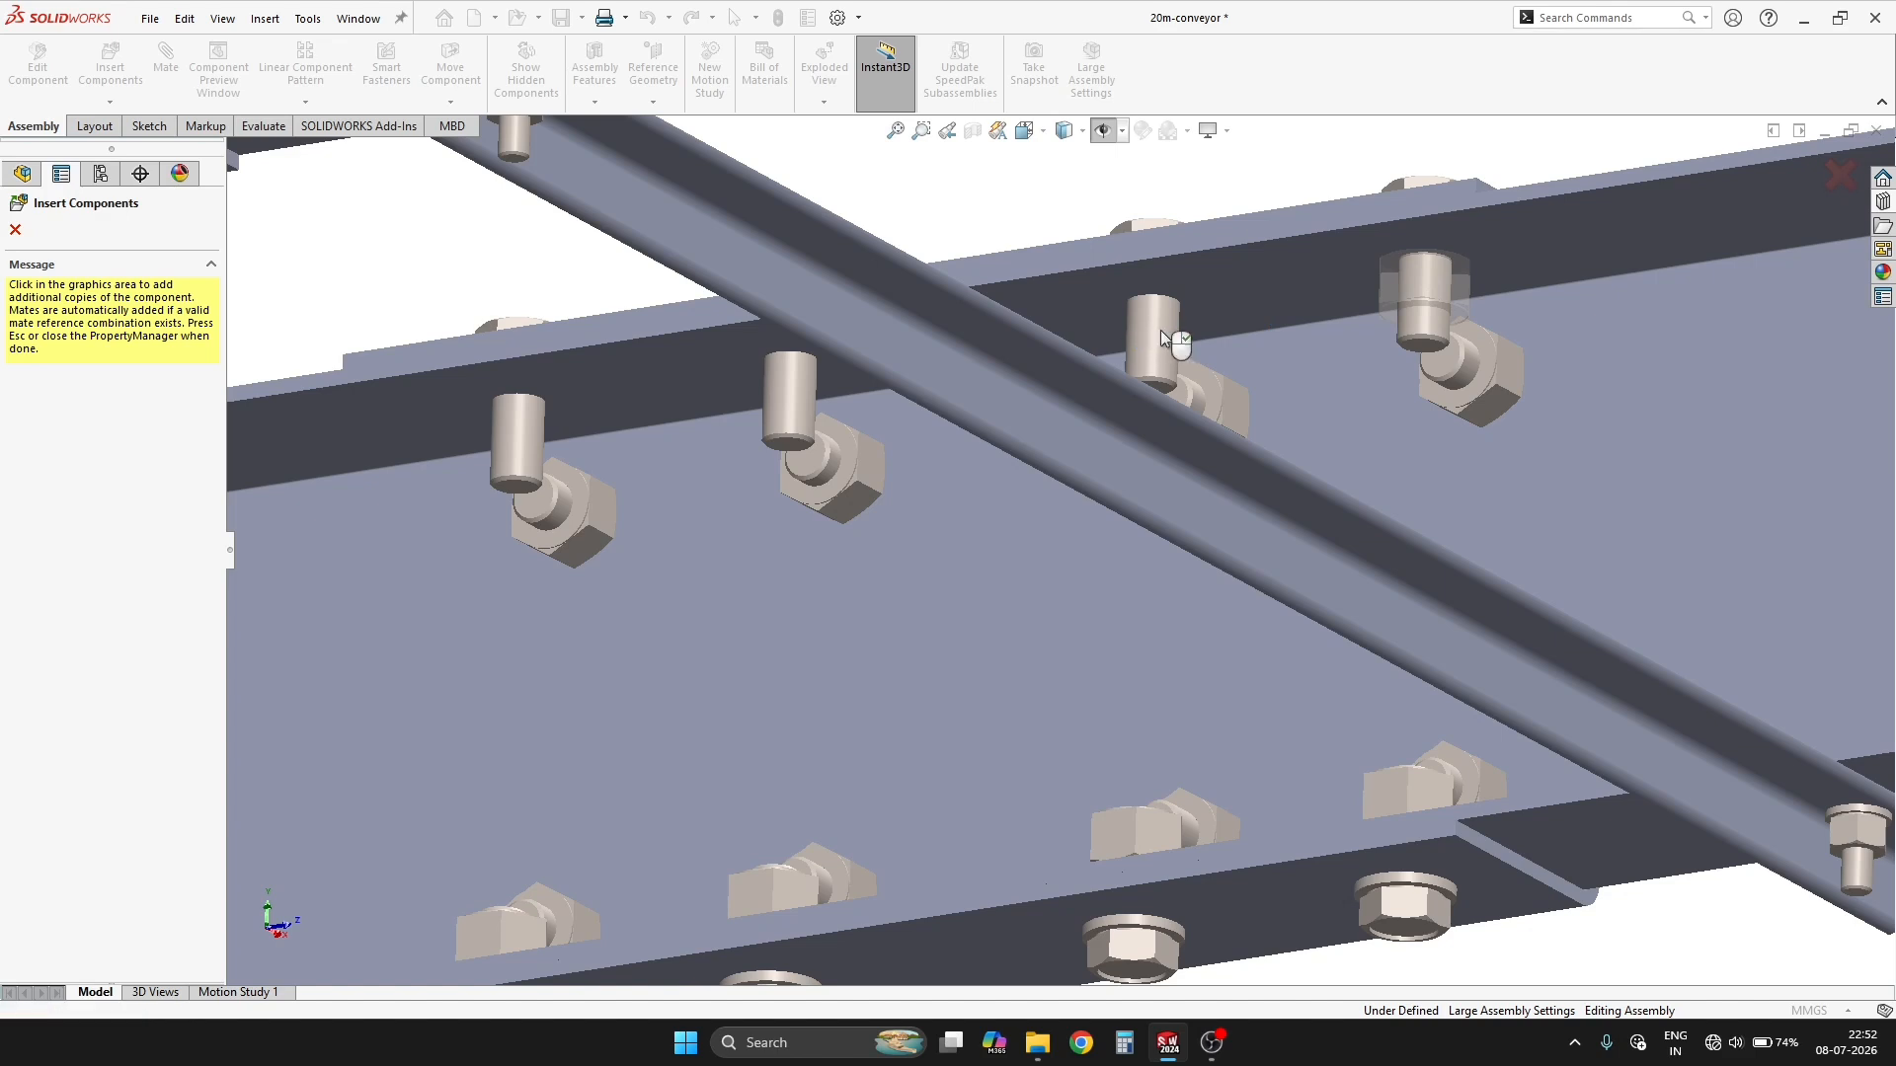
pyautogui.click(494, 410)
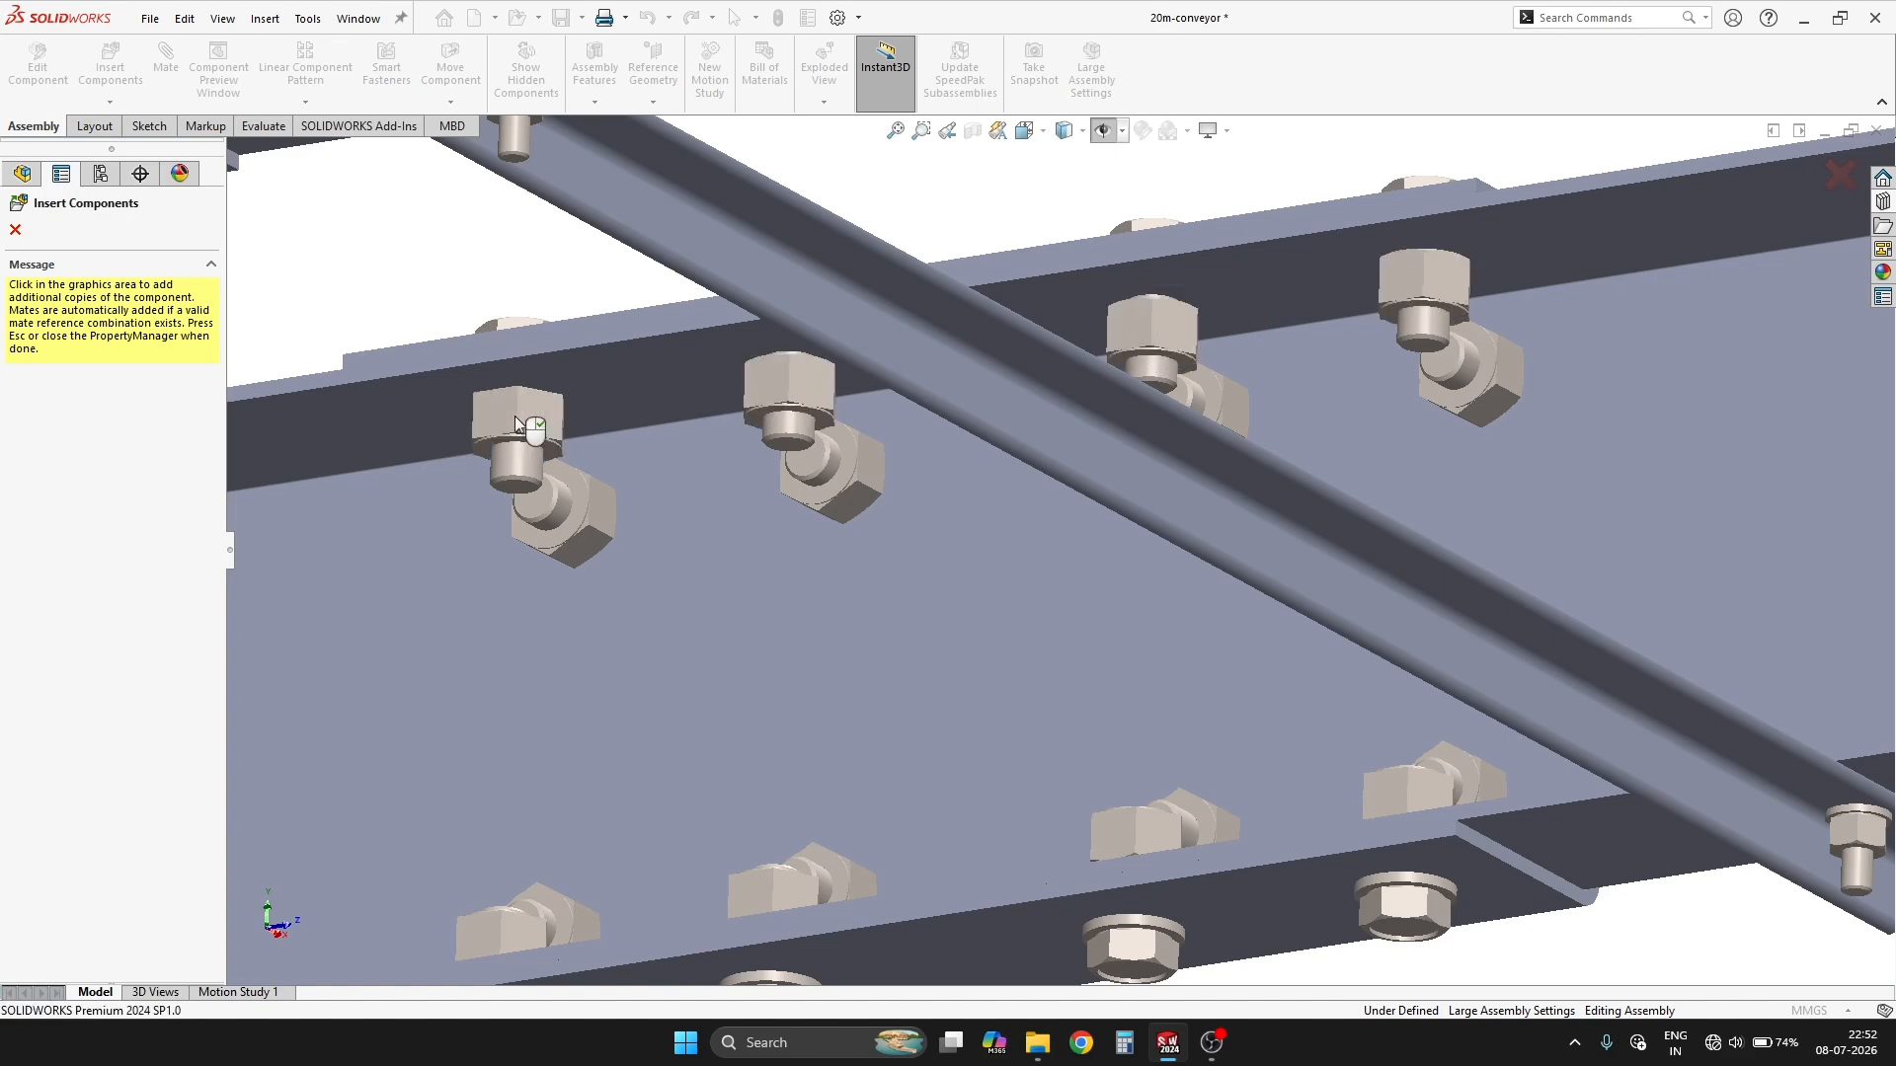
pyautogui.click(514, 417)
pyautogui.press('Escape')
# Delete the M20 heavy hex nut sitting off-axis beside the end upper web screw inside the splice.
pyautogui.scroll(5, 940, 525)
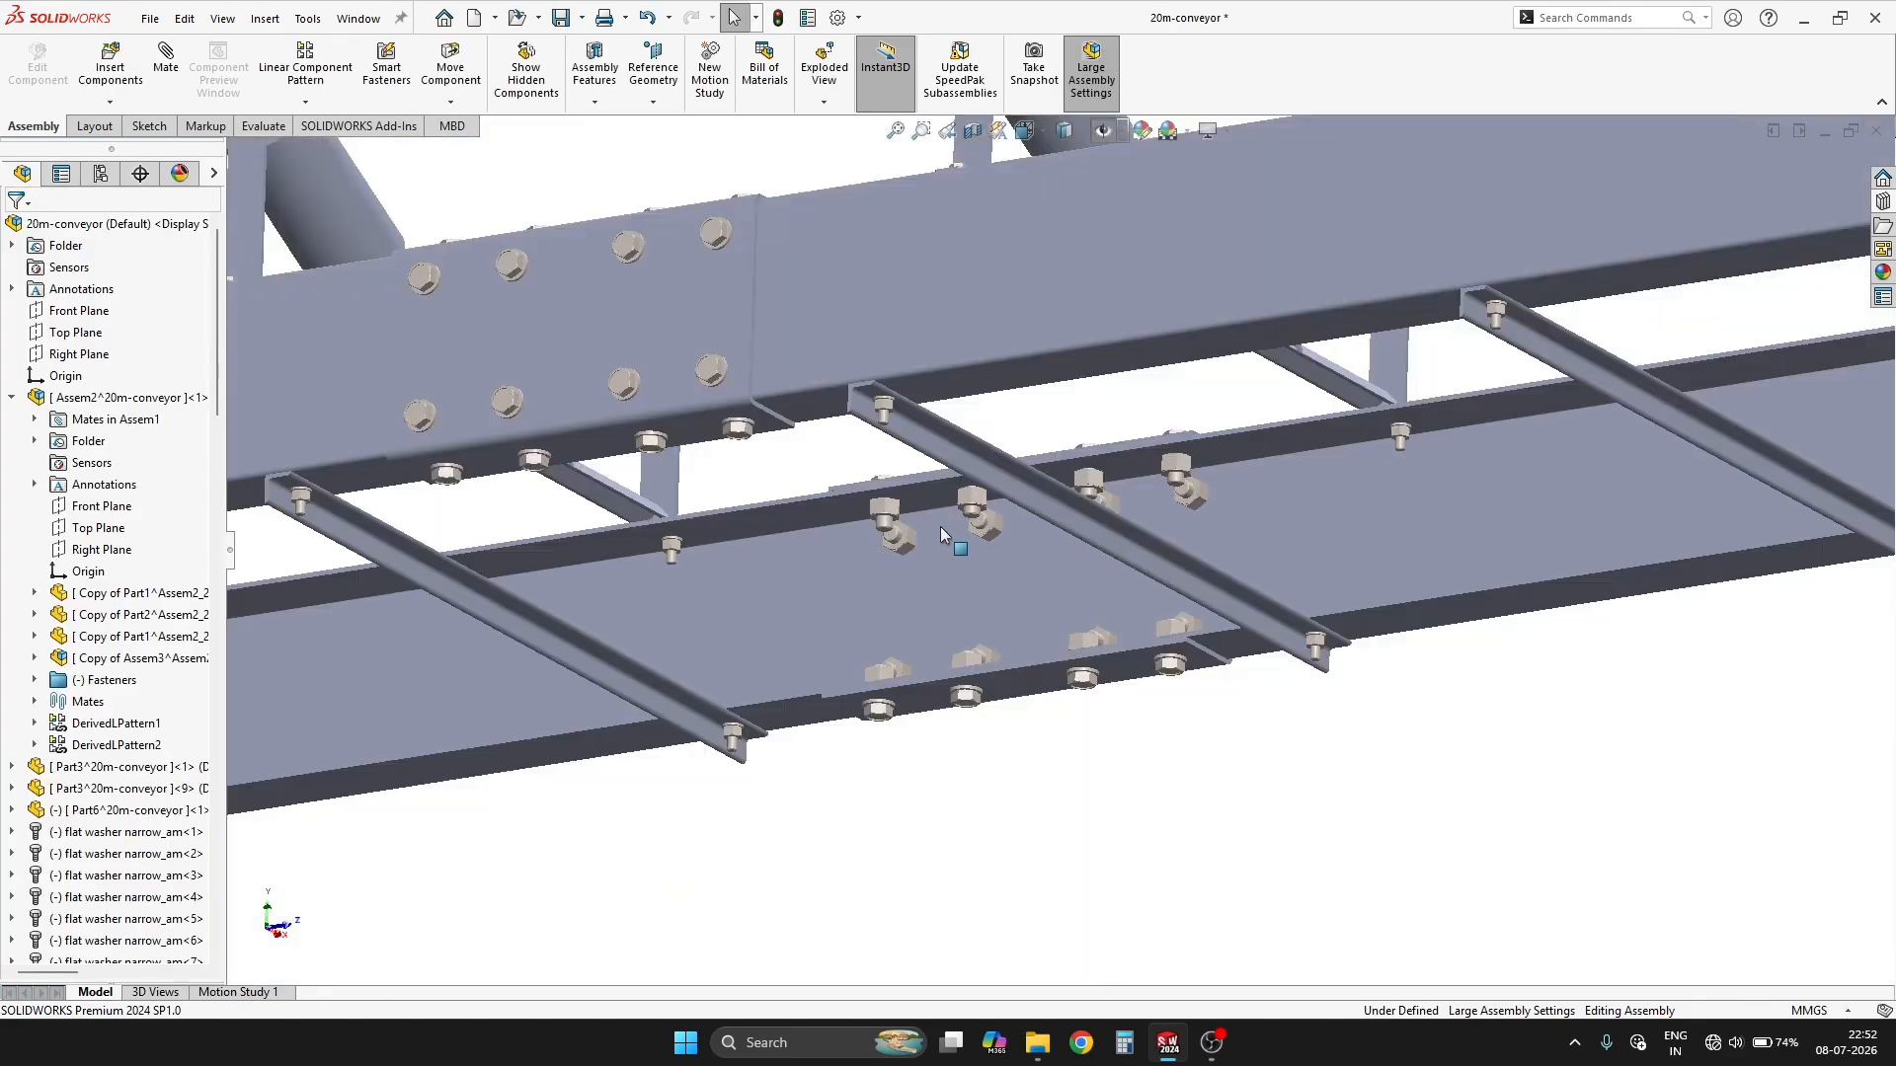
pyautogui.scroll(5, 940, 526)
pyautogui.moveTo(1090, 460); pyautogui.dragTo(1040, 456, button='middle')
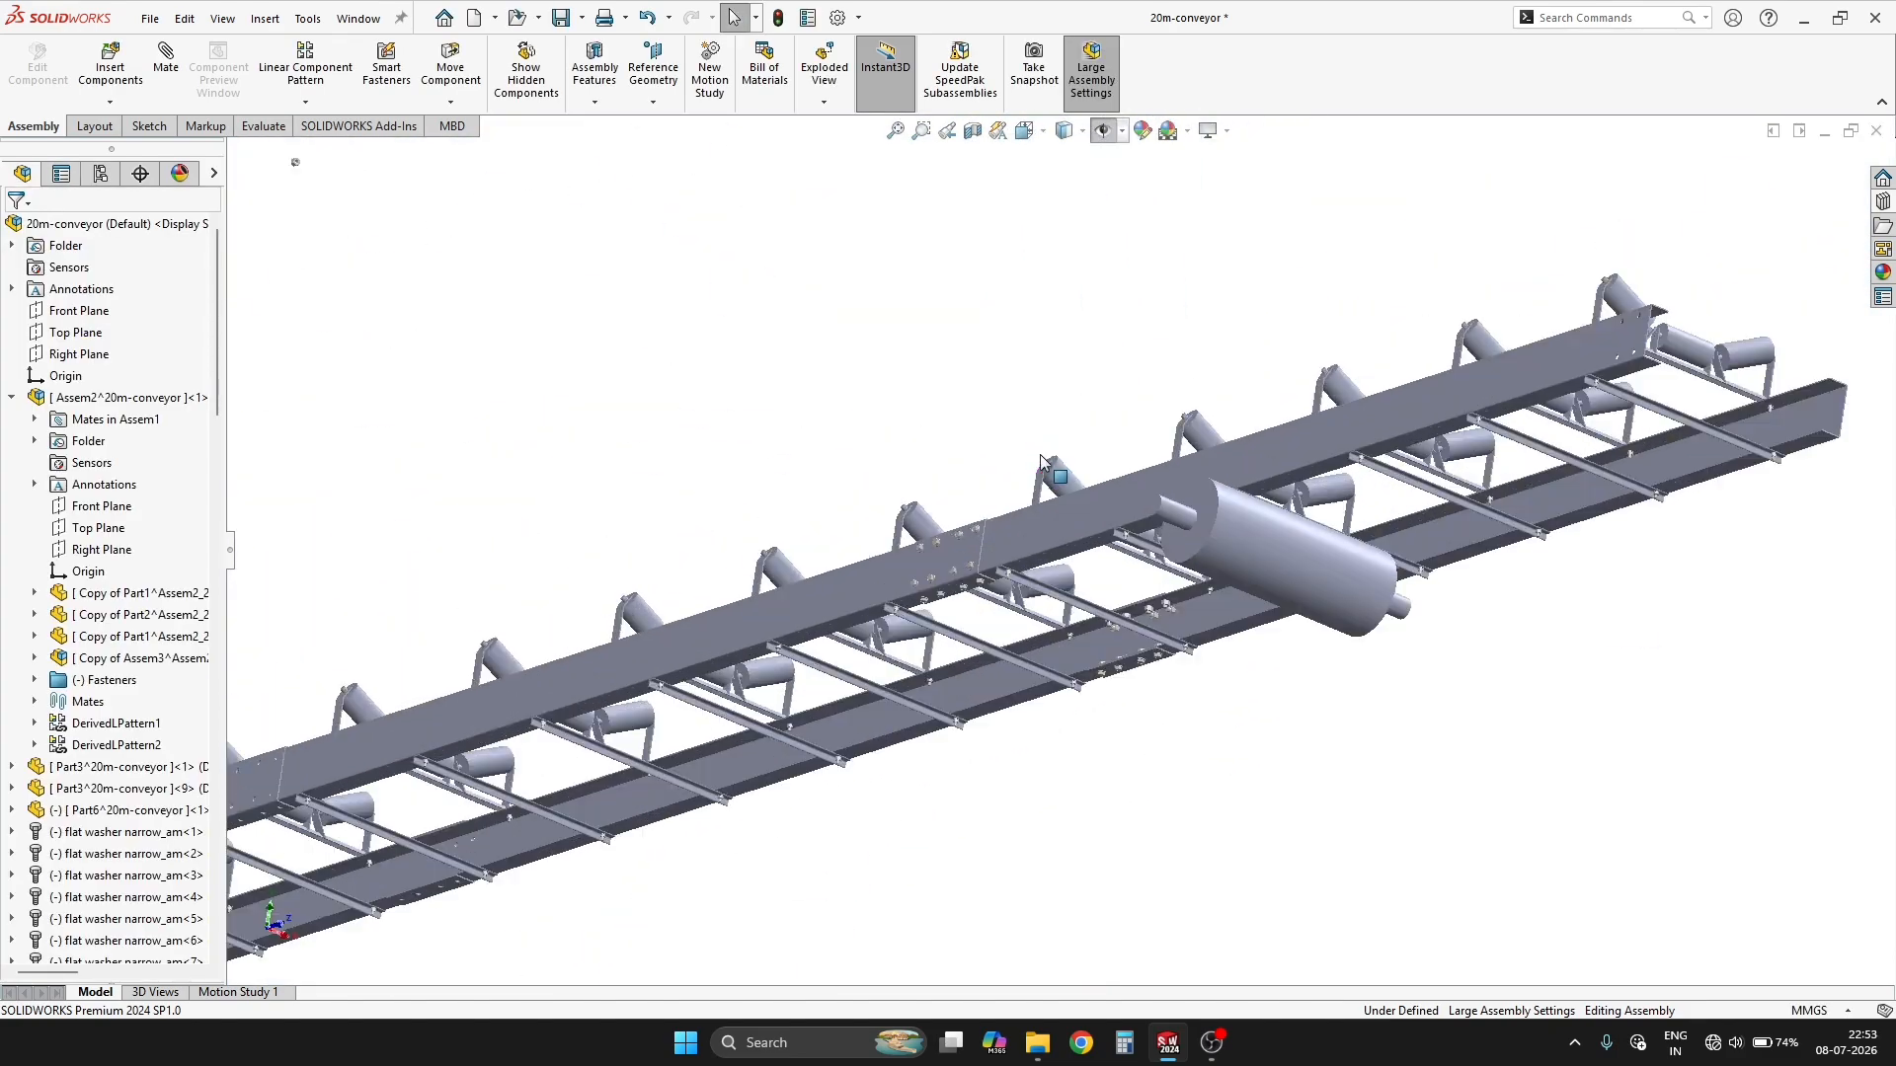
pyautogui.scroll(-8, 1149, 575)
pyautogui.moveTo(1185, 718); pyautogui.dragTo(846, 542, button='middle')
pyautogui.scroll(-3, 865, 483)
pyautogui.click(879, 476)
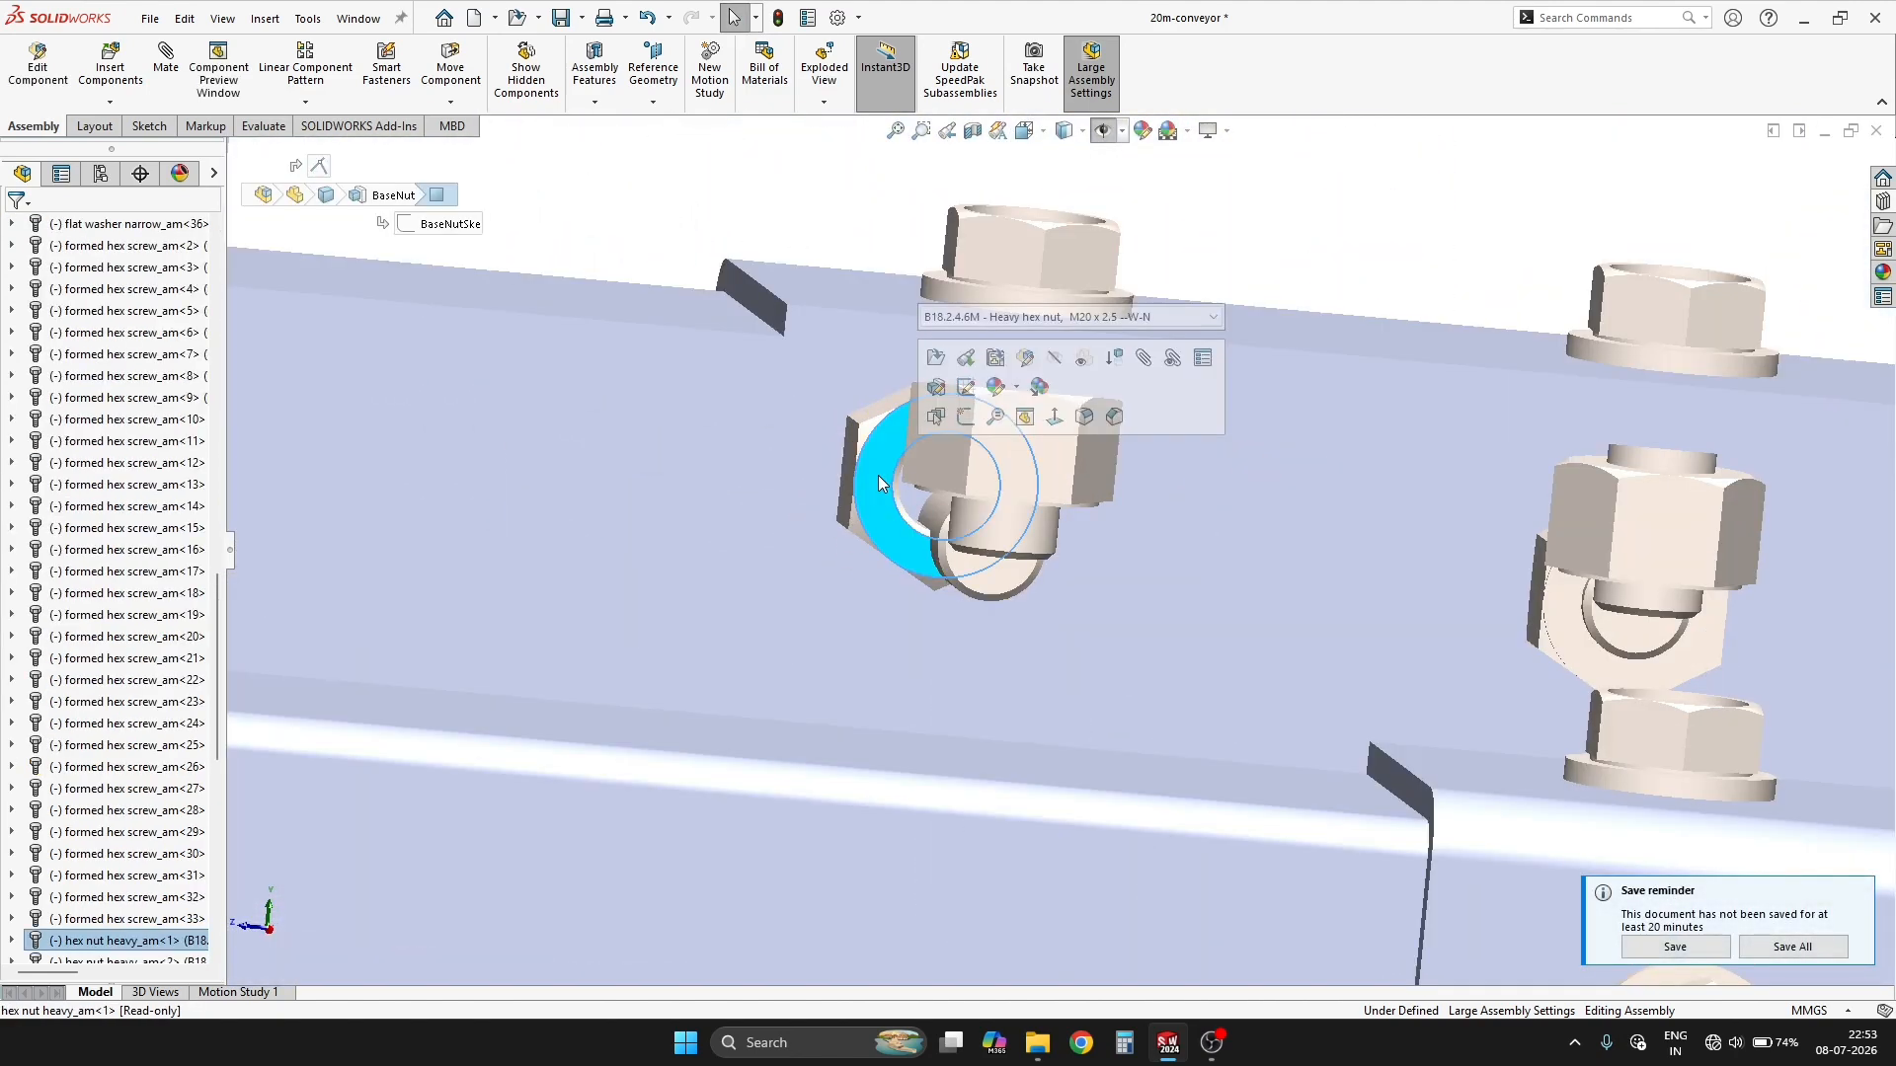
pyautogui.press('Delete')
pyautogui.scroll(6, 1013, 566)
pyautogui.moveTo(1013, 566); pyautogui.dragTo(1078, 640, button='middle')
pyautogui.scroll(8, 1079, 639)
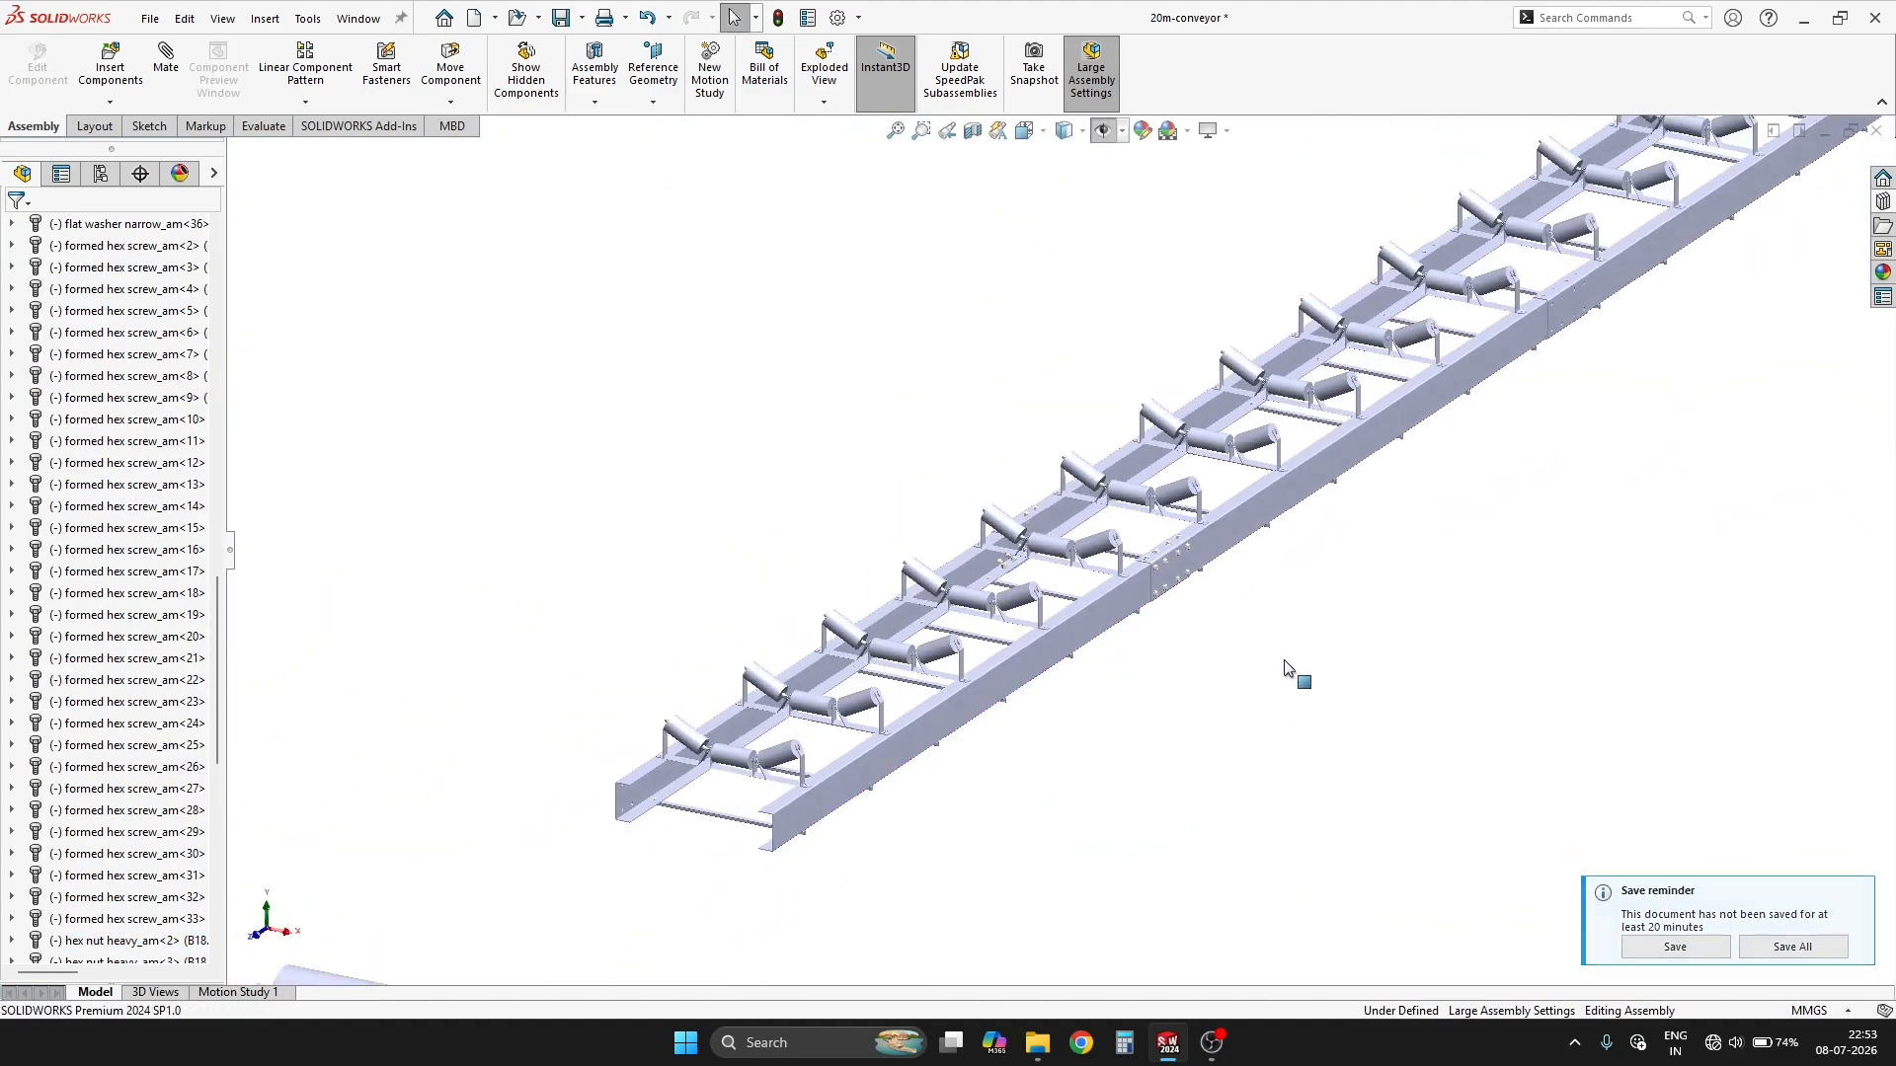
pyautogui.scroll(5, 1283, 668)
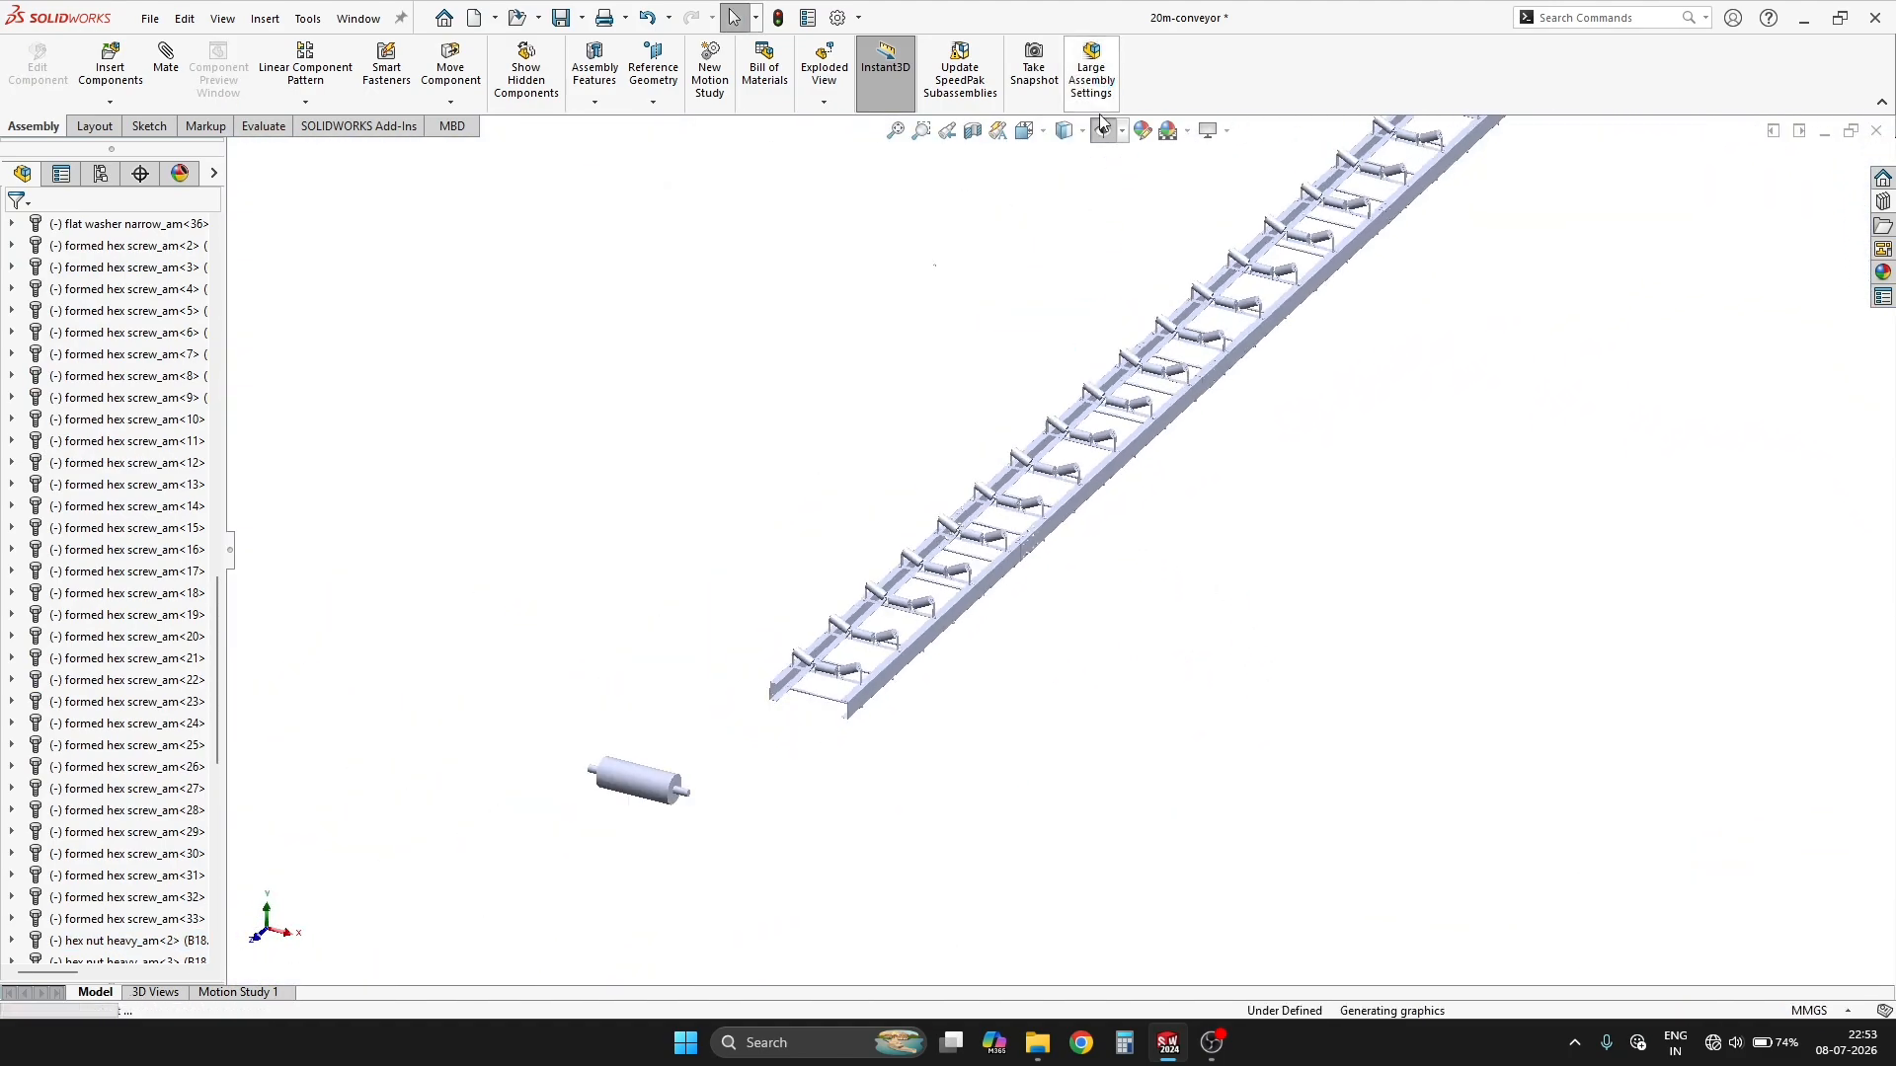